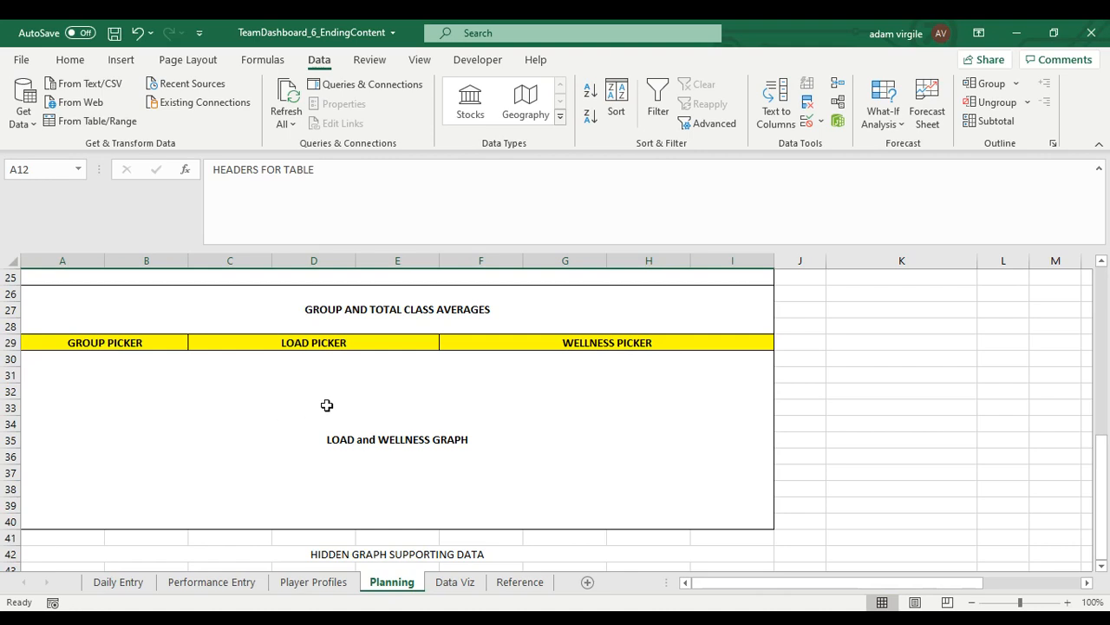
On the Data Viz sheet, review the options offered by the Cohort picker in A48.
{"action": "left_click", "coordinate": [450, 583]}
{"action": "left_click", "coordinate": [160, 505]}
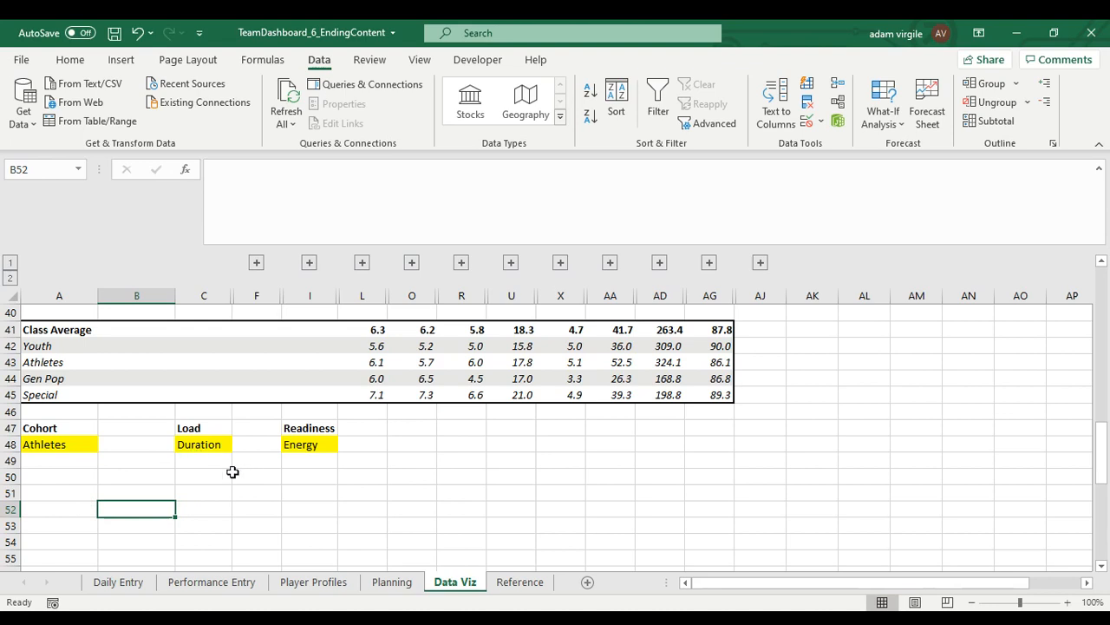
{"action": "left_click", "coordinate": [72, 446]}
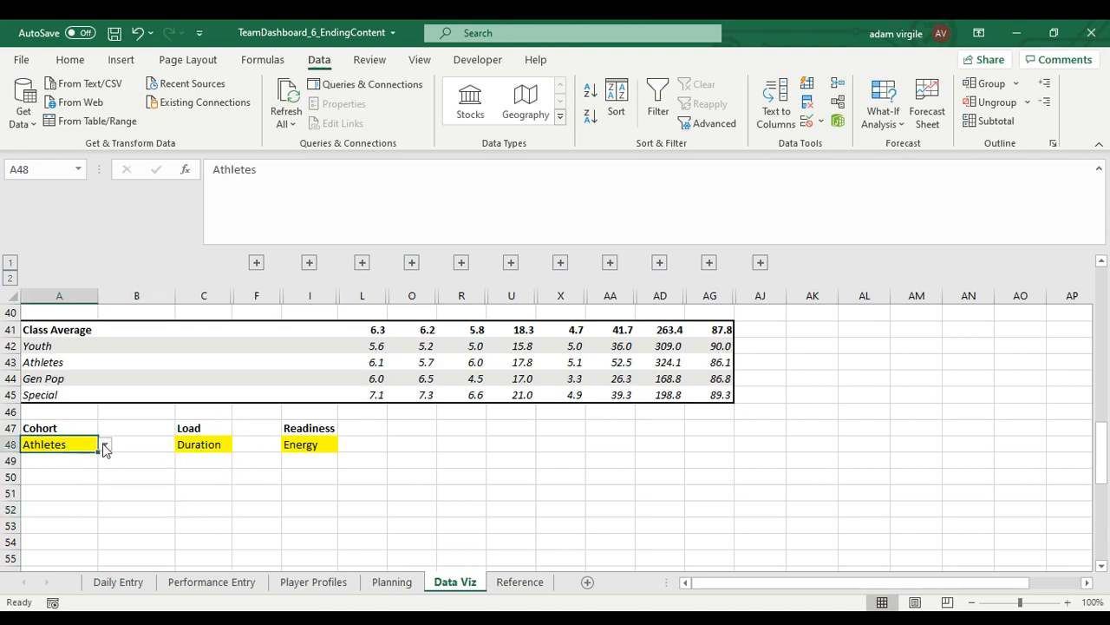
{"action": "left_click", "coordinate": [104, 445]}
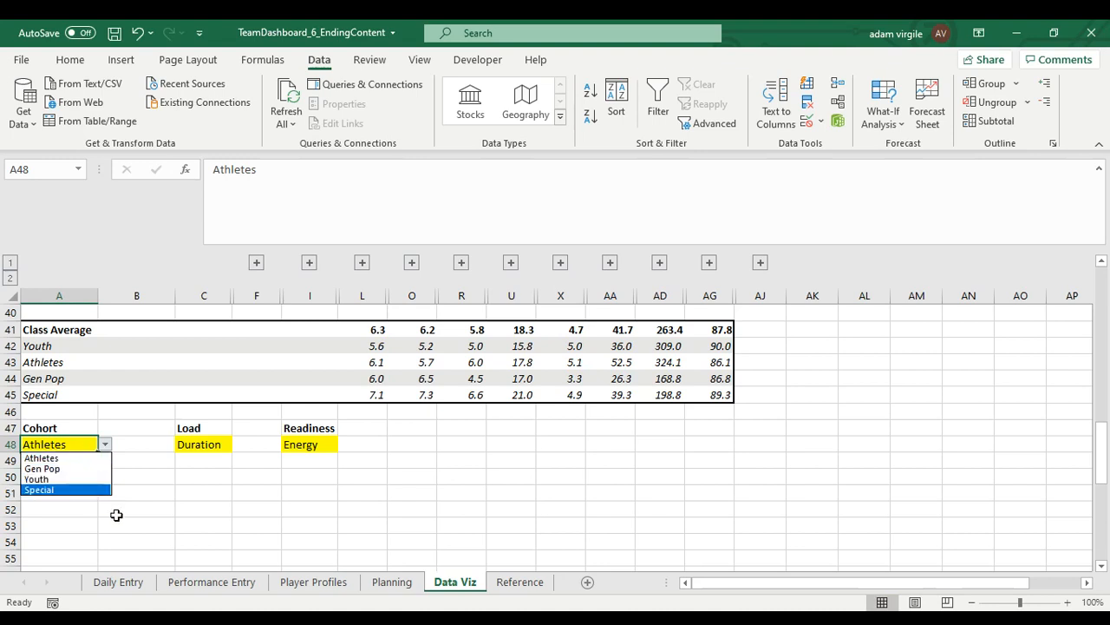
{"action": "key", "text": "Escape"}
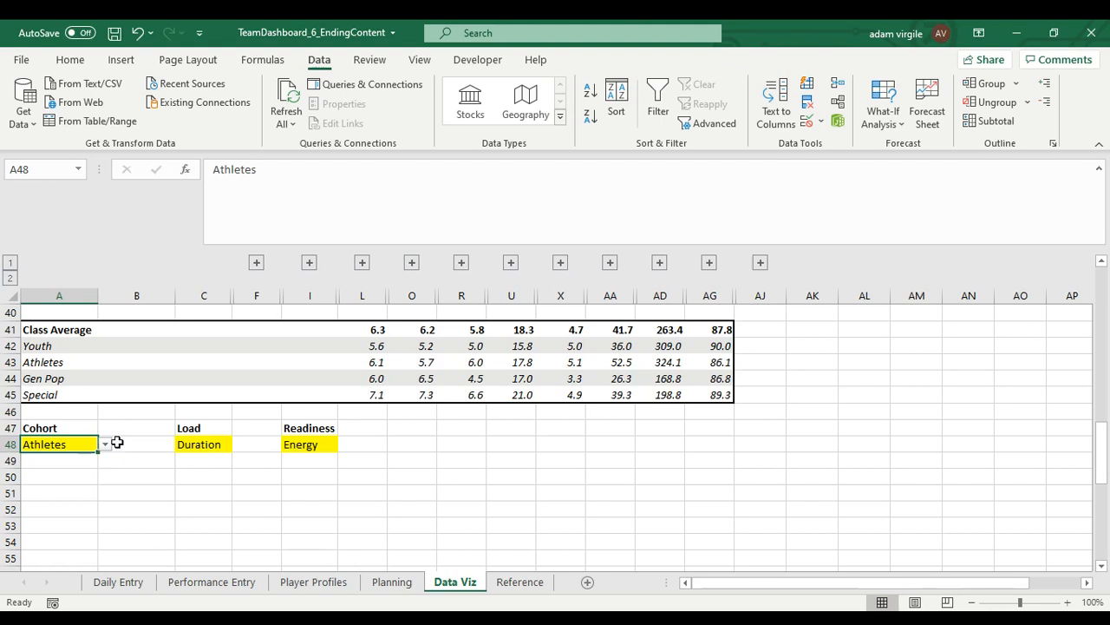
On the Reference sheet, move the four cohort names down one row to A3:A6, freeing A2 under the Cohort of Interest header.
{"action": "left_click", "coordinate": [521, 582]}
{"action": "left_click", "coordinate": [118, 392]}
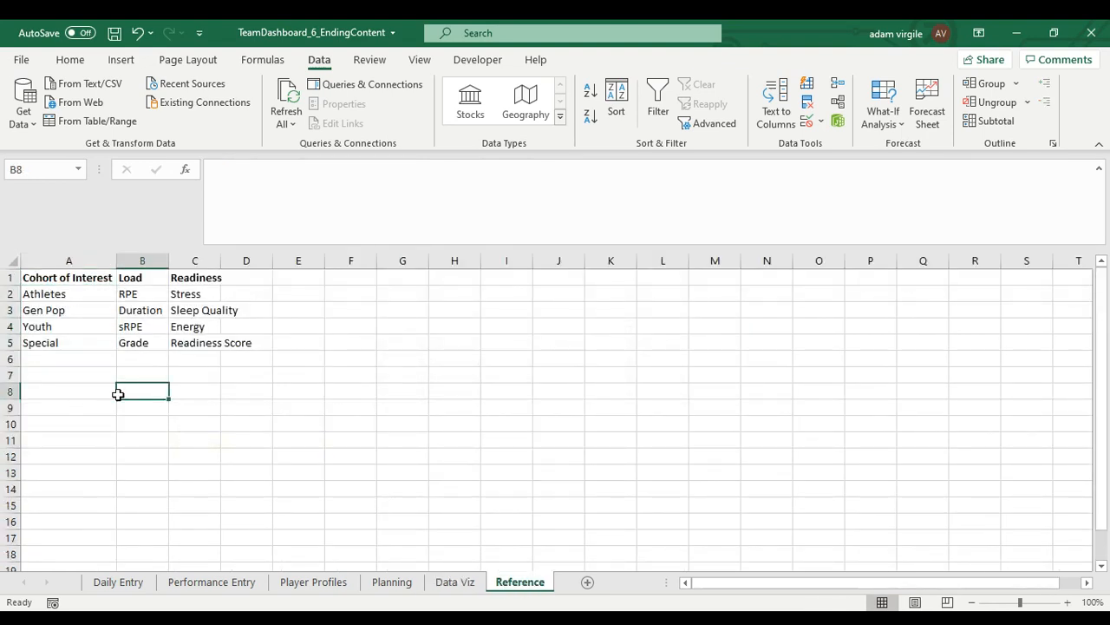
{"action": "left_click_drag", "start_coordinate": [74, 293], "coordinate": [79, 361]}
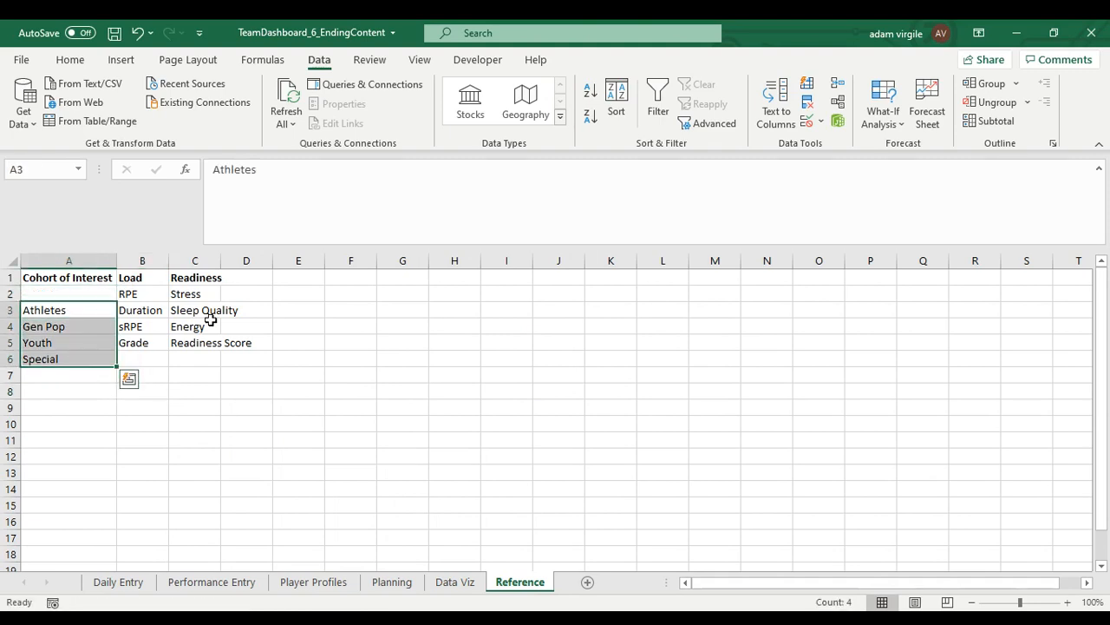
{"action": "left_click", "coordinate": [306, 397]}
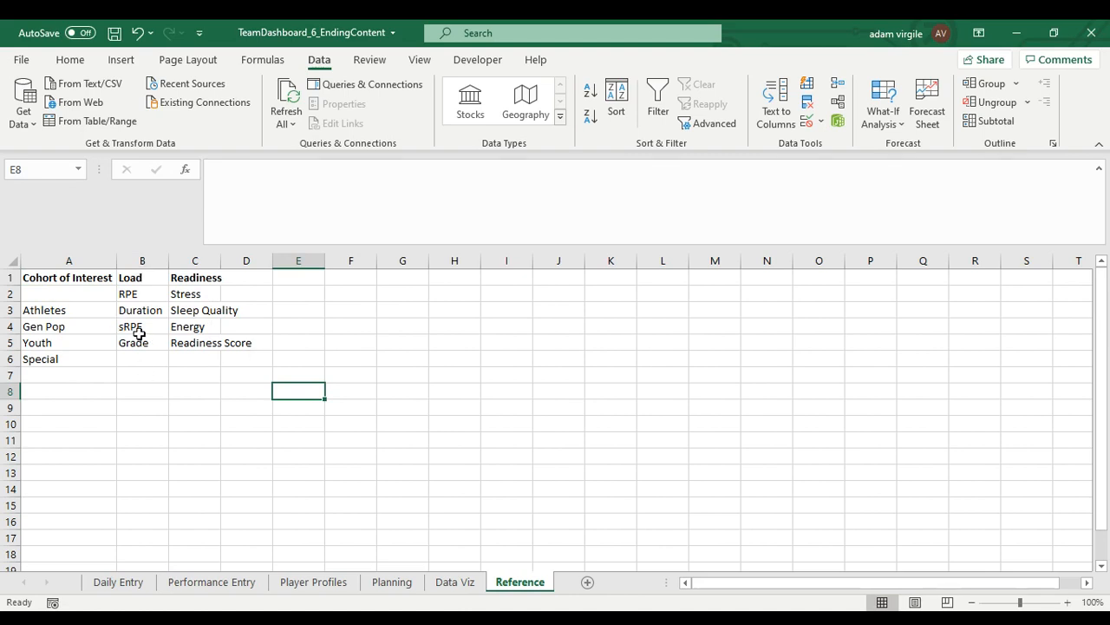
Check the options of the Load picker in C48 on the Data Viz sheet.
{"action": "left_click", "coordinate": [447, 582]}
{"action": "left_click", "coordinate": [222, 448]}
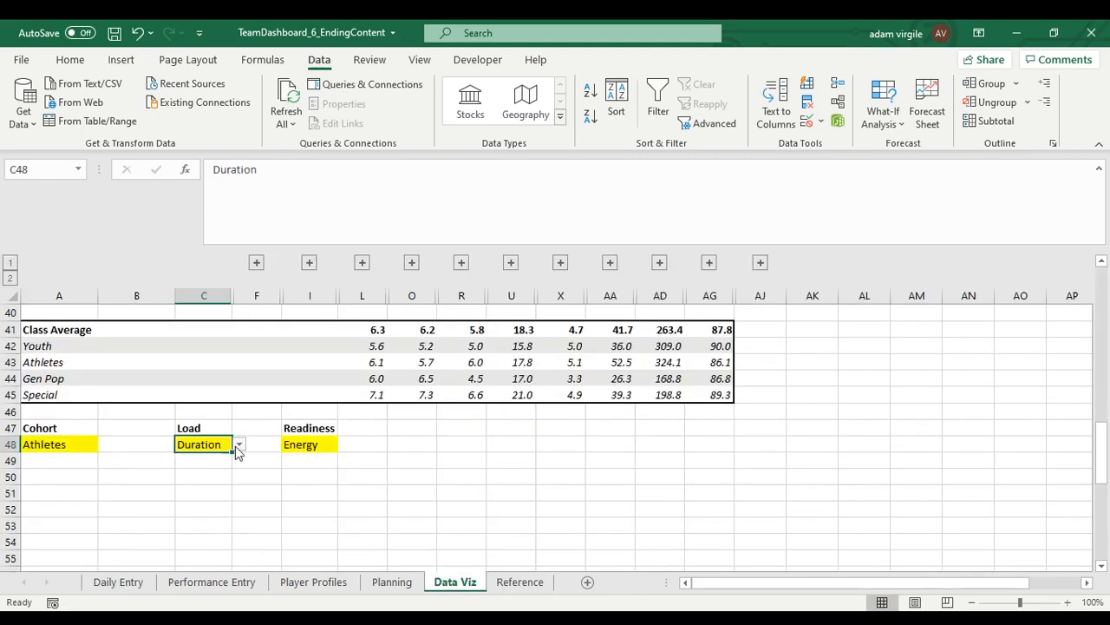
{"action": "left_click", "coordinate": [238, 445]}
{"action": "left_click", "coordinate": [230, 466]}
Enter "Class Average" in A2 of the Reference sheet as the first cohort option.
{"action": "left_click", "coordinate": [512, 582]}
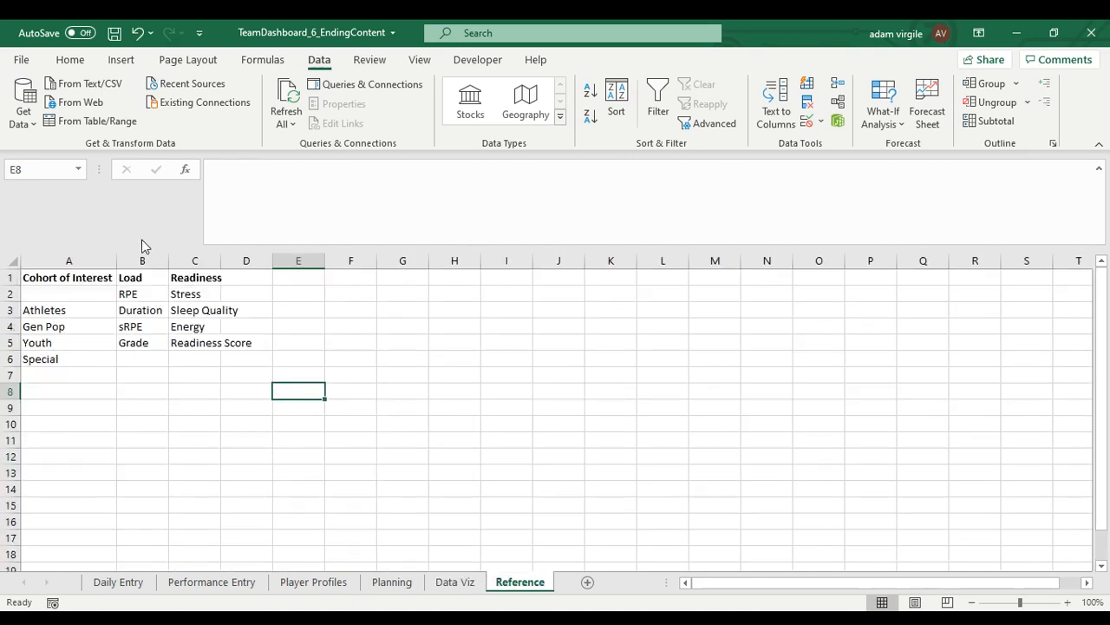
{"action": "left_click", "coordinate": [71, 299]}
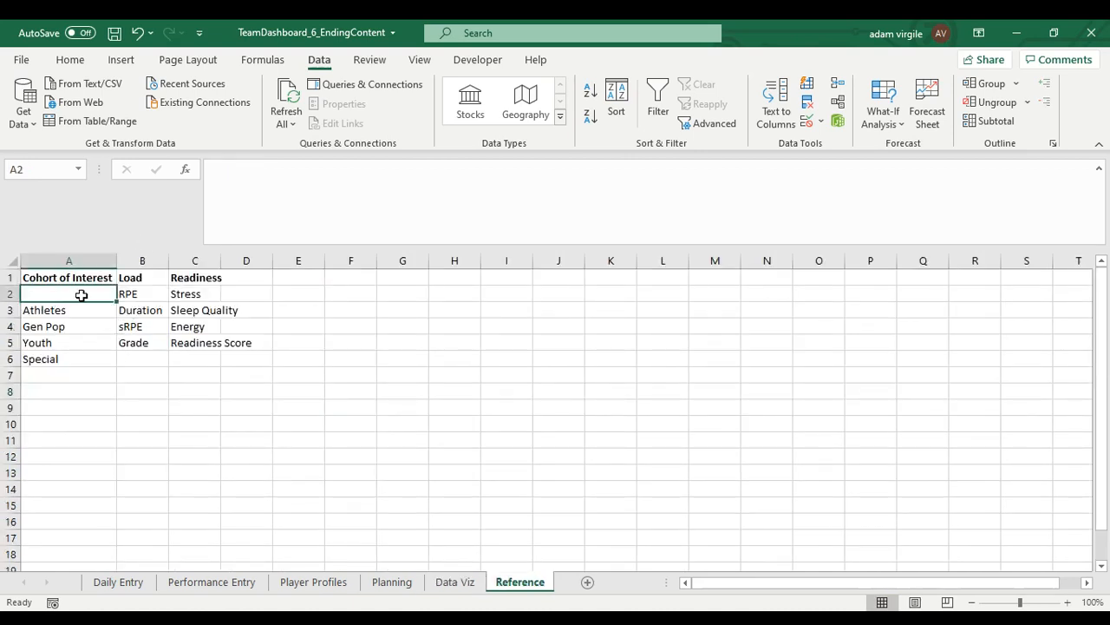
{"action": "type", "text": "Class Ave"}
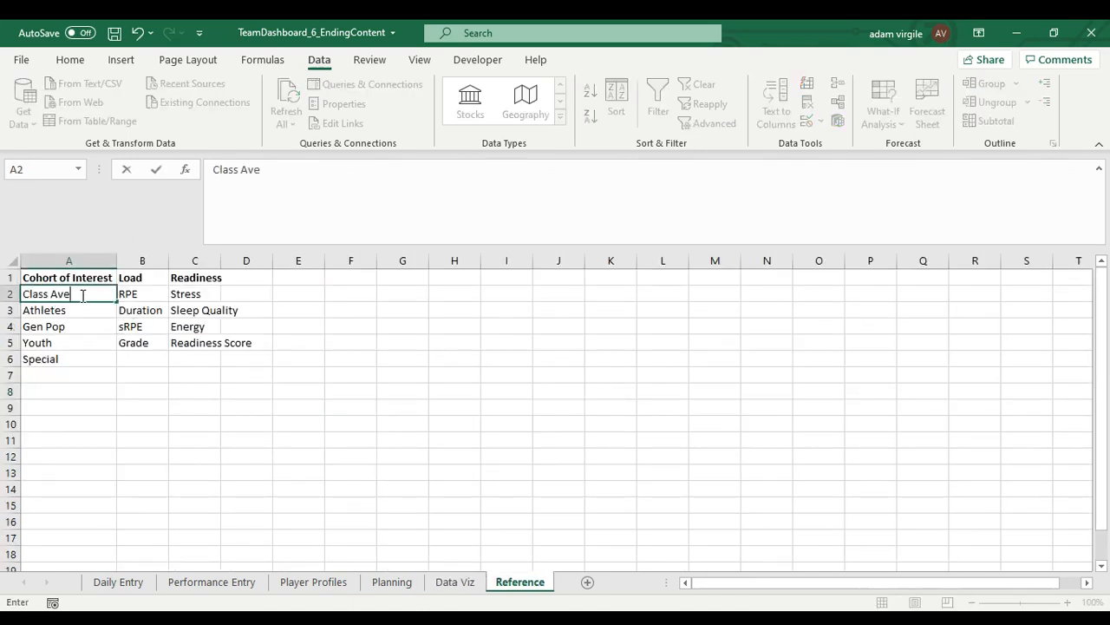
{"action": "type", "text": "rage"}
{"action": "key", "text": "Return"}
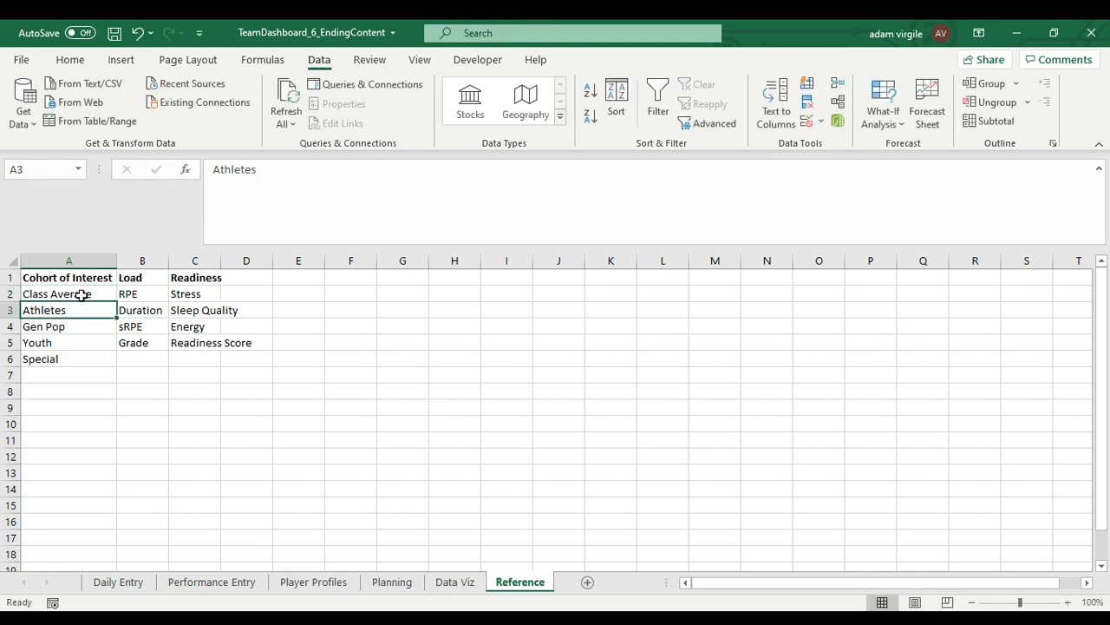
Check which options the Cohort picker in A48 on the Data Viz sheet offers.
{"action": "left_click", "coordinate": [455, 582]}
{"action": "left_click", "coordinate": [66, 444]}
{"action": "left_click", "coordinate": [105, 444]}
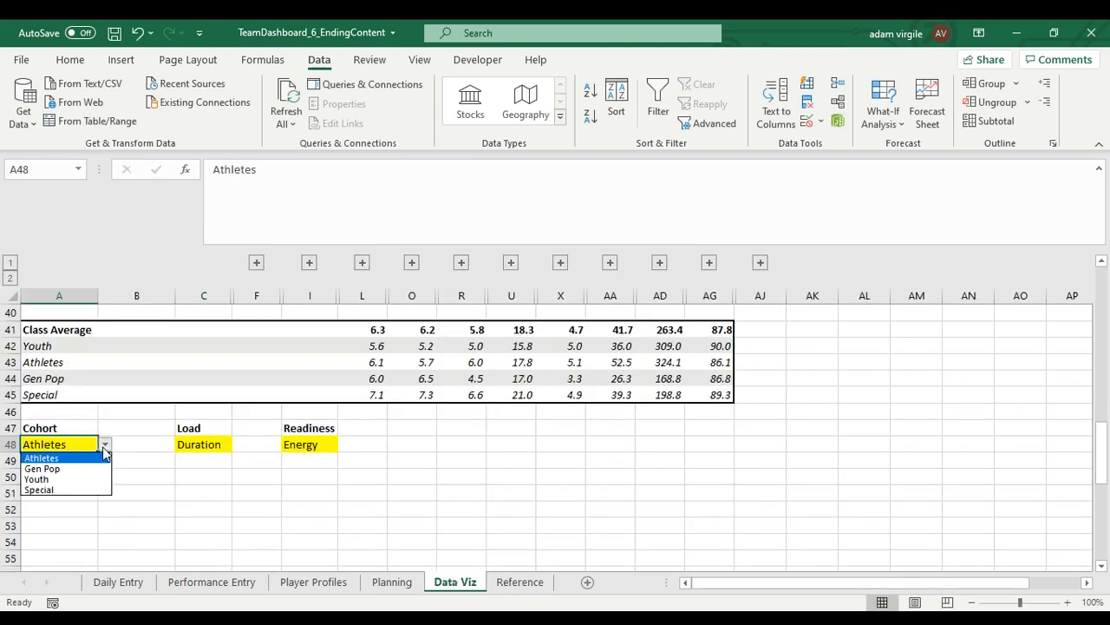
{"action": "left_click", "coordinate": [92, 458]}
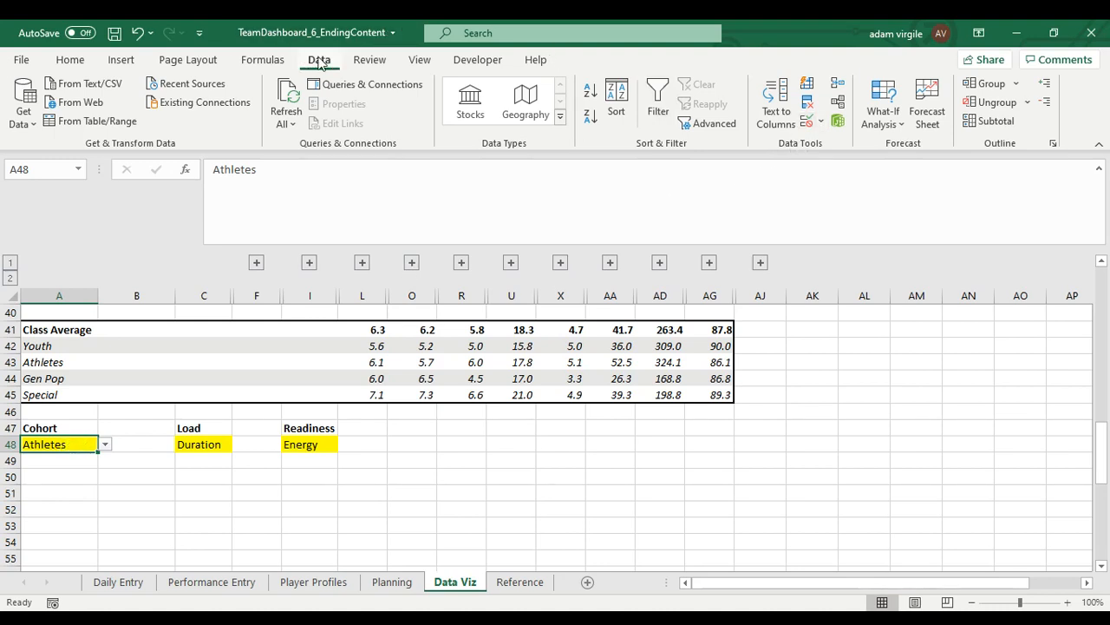
Change the data validation list source of the Cohort picker in A48 to =Reference!$A$2:$A$6.
{"action": "left_click", "coordinate": [819, 122]}
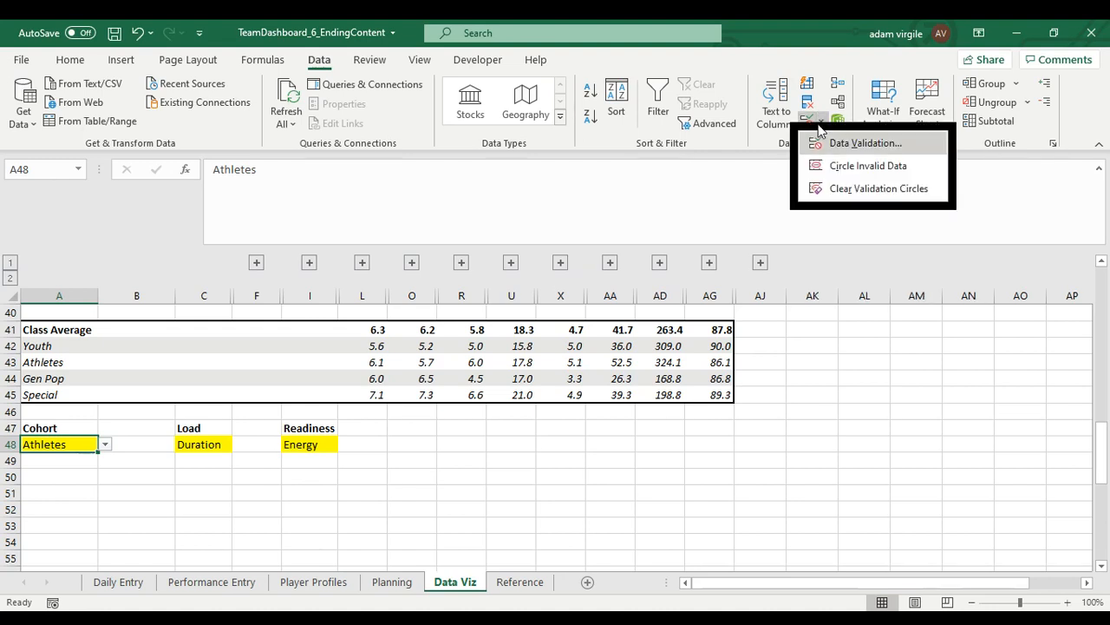
{"action": "left_click", "coordinate": [829, 144]}
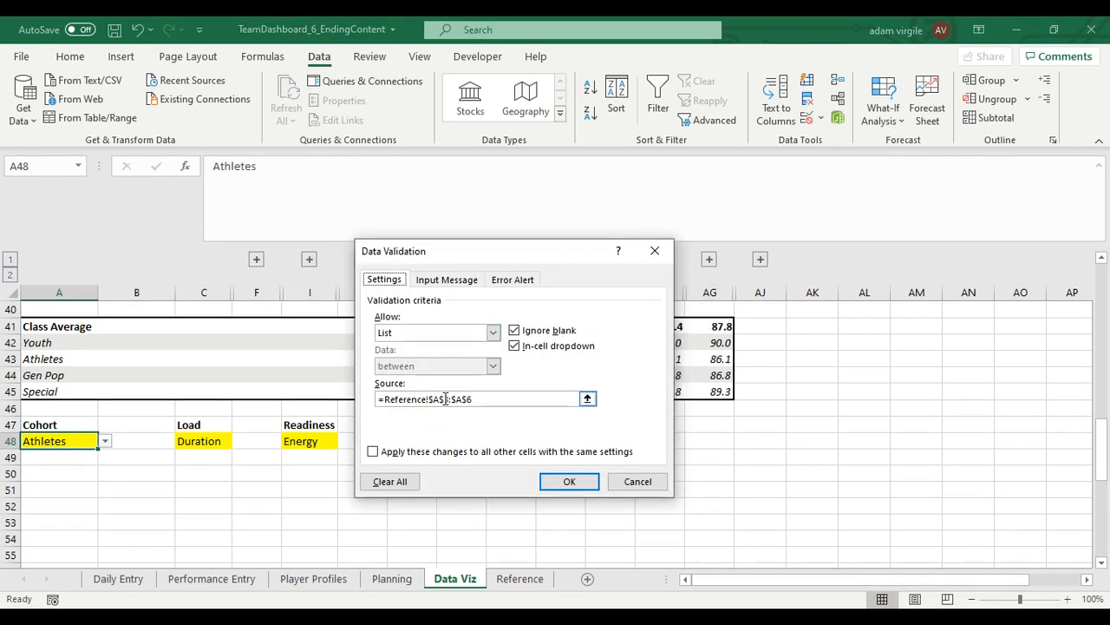
{"action": "left_click", "coordinate": [588, 399]}
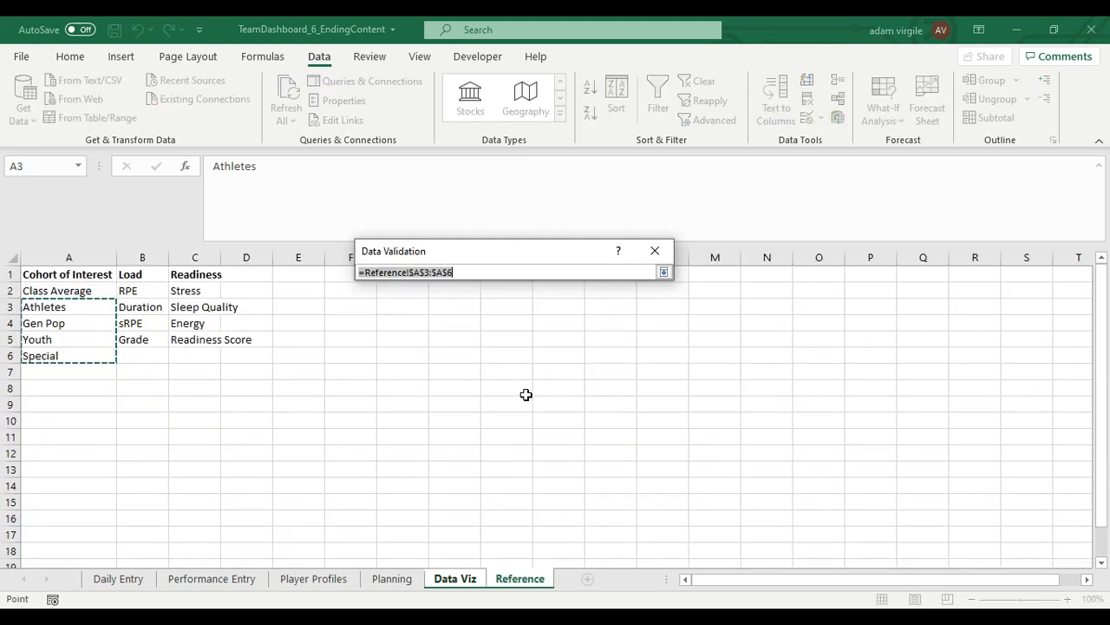
{"action": "key", "text": "BackSpace"}
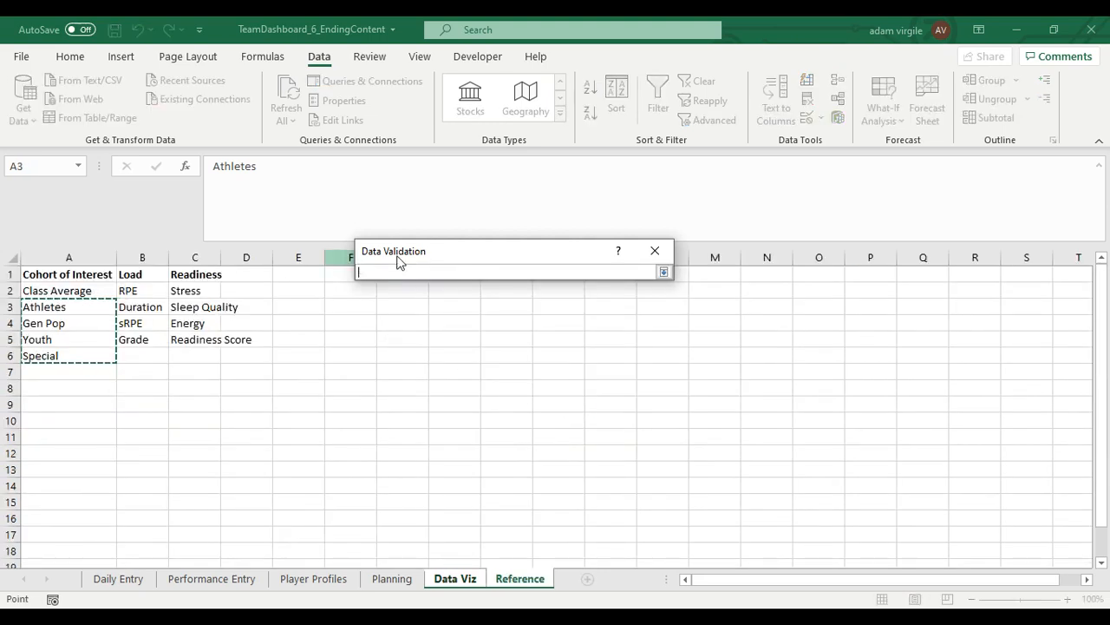
{"action": "left_click_drag", "start_coordinate": [80, 287], "coordinate": [69, 355]}
{"action": "left_click", "coordinate": [663, 272]}
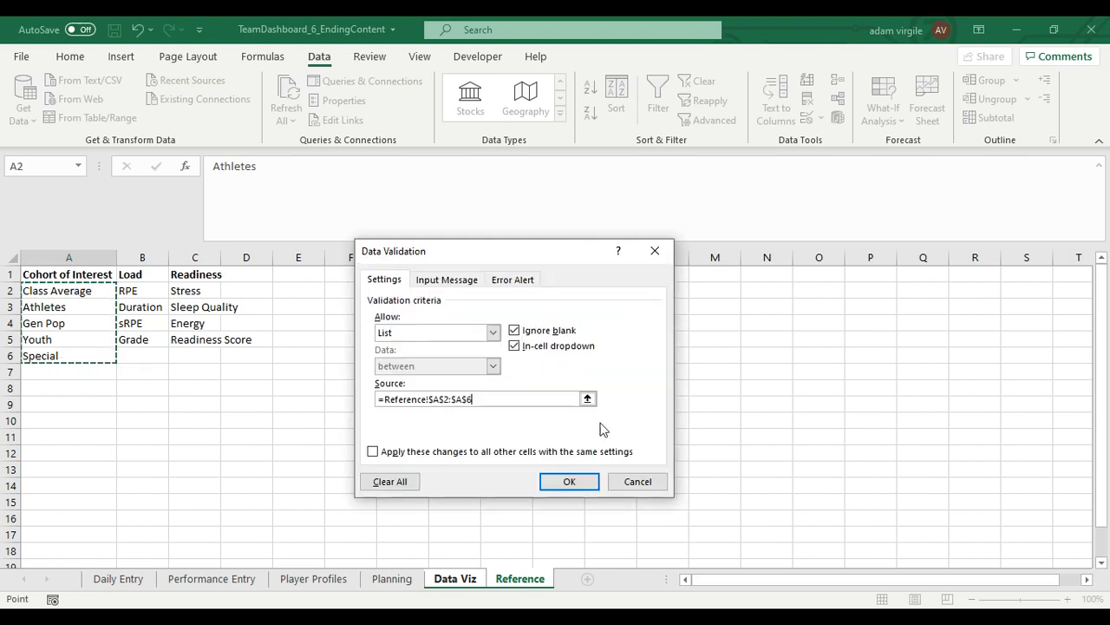
{"action": "left_click", "coordinate": [580, 482]}
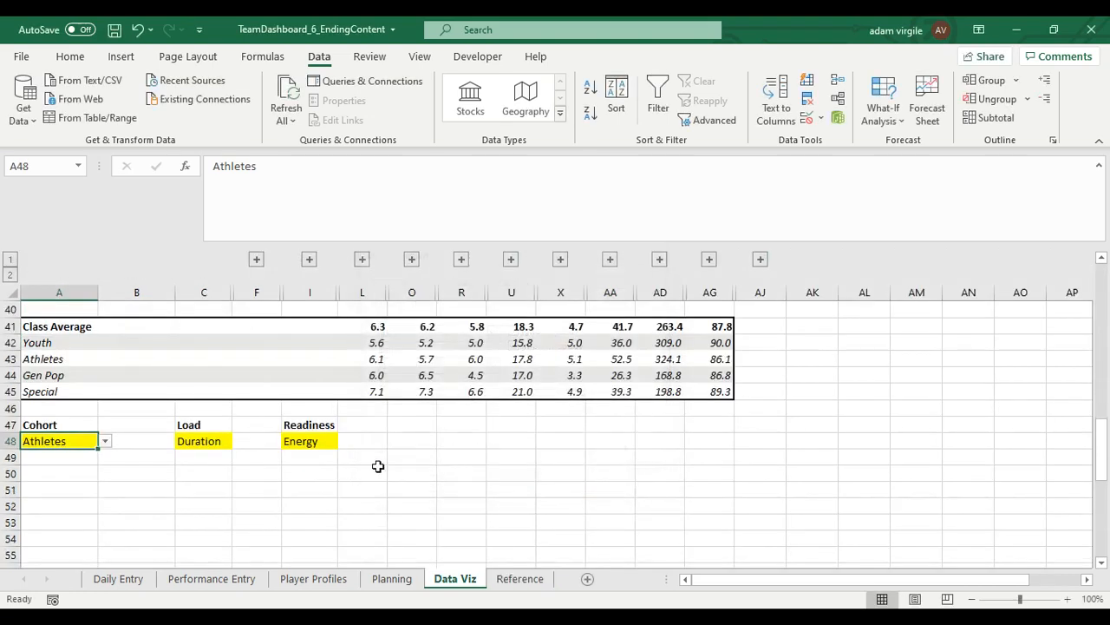
Test the Cohort picker in A48 by switching between Class Average and Athletes, ending on Class Average.
{"action": "left_click", "coordinate": [103, 441]}
{"action": "left_click", "coordinate": [87, 454]}
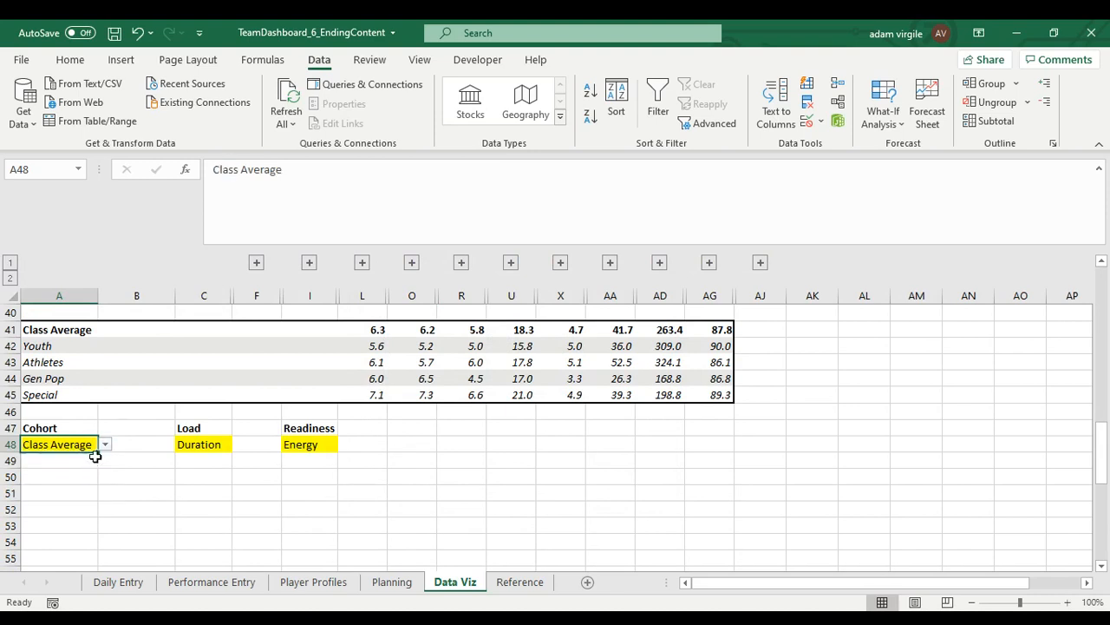
{"action": "left_click", "coordinate": [104, 440]}
{"action": "left_click", "coordinate": [98, 469]}
{"action": "left_click", "coordinate": [104, 443]}
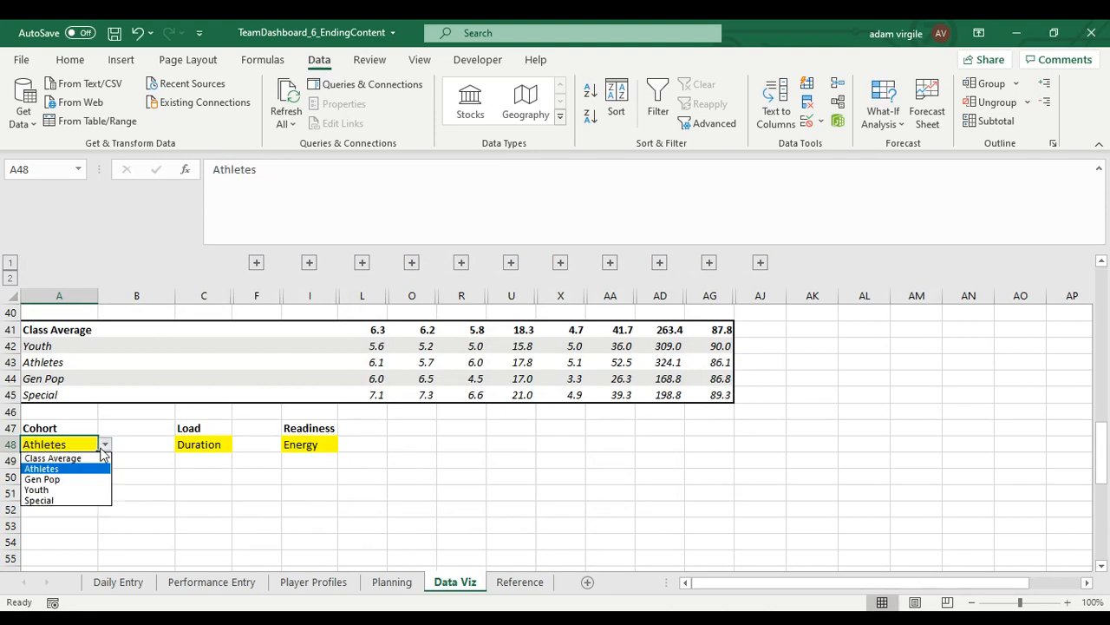
{"action": "left_click", "coordinate": [86, 458]}
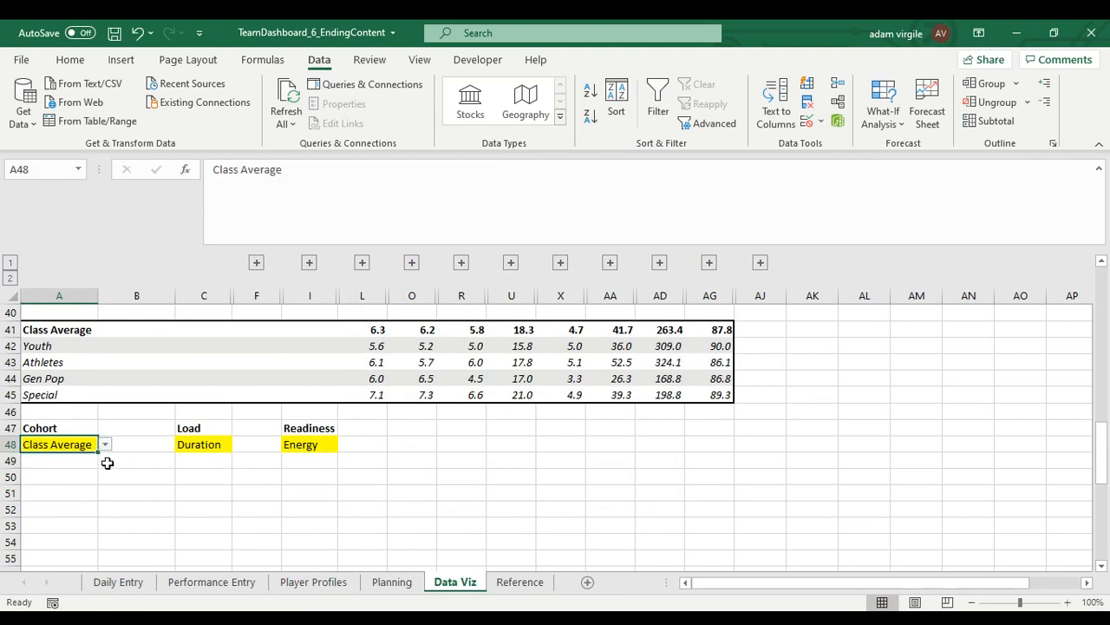
{"action": "left_click", "coordinate": [82, 496]}
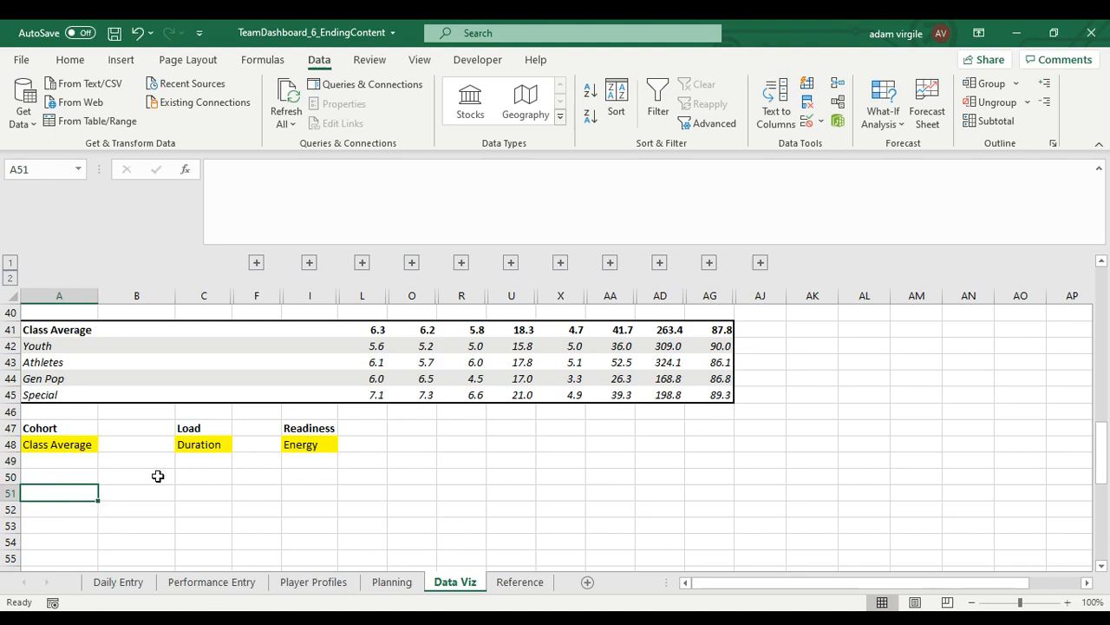
Enter the placeholder header "Dates" in cells A52, B52 and C52 below the pickers.
{"action": "scroll", "coordinate": [161, 478], "scroll_direction": "down", "scroll_amount": 1}
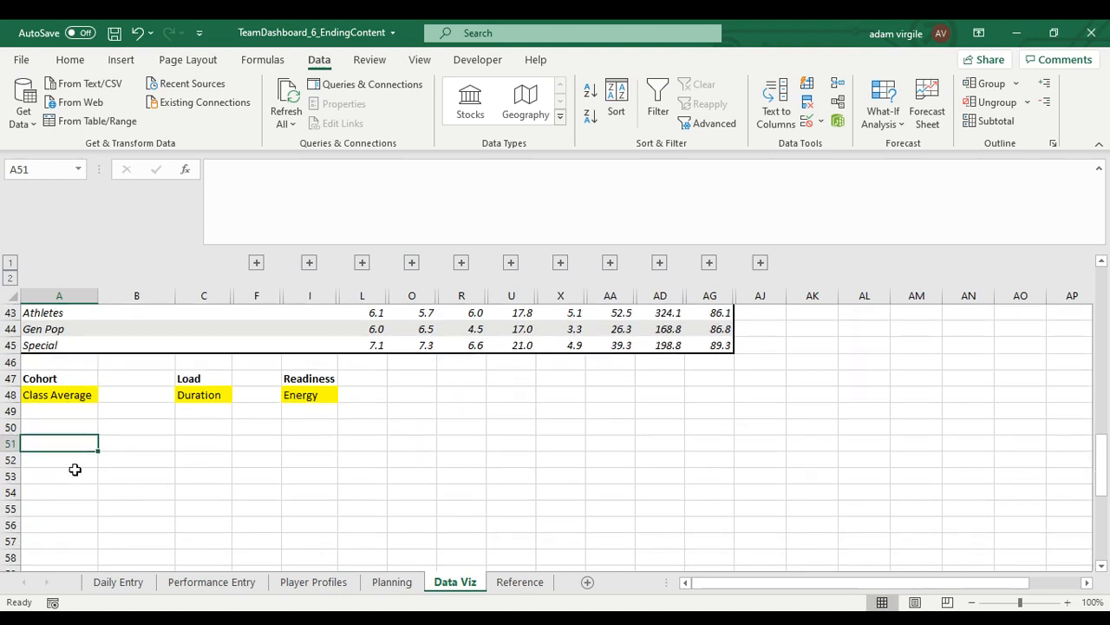
{"action": "left_click", "coordinate": [99, 493]}
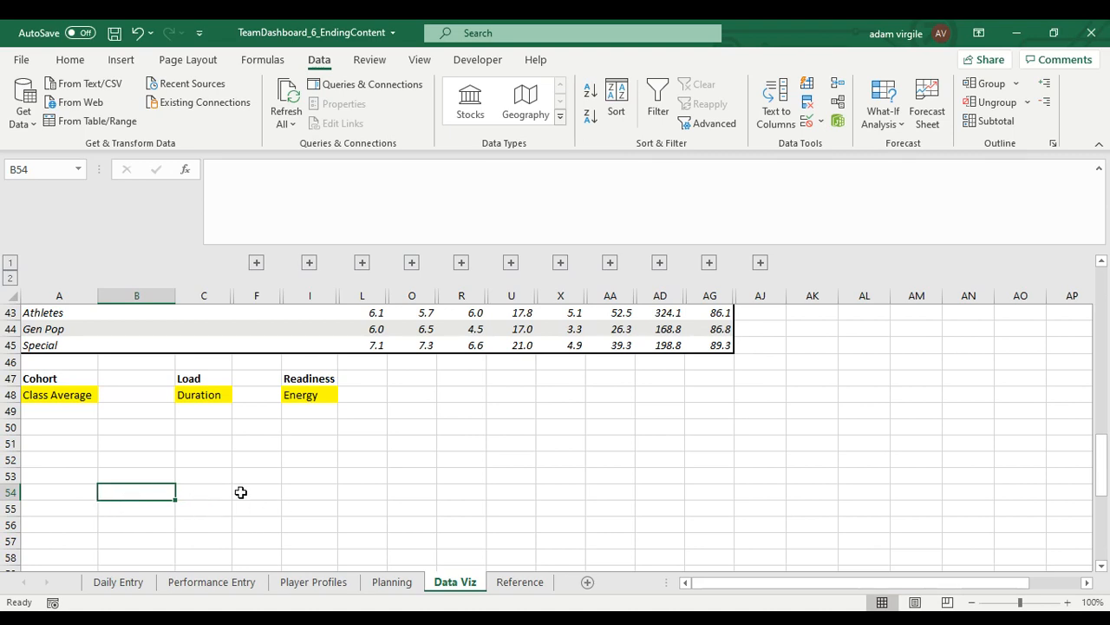
{"action": "left_click", "coordinate": [81, 473]}
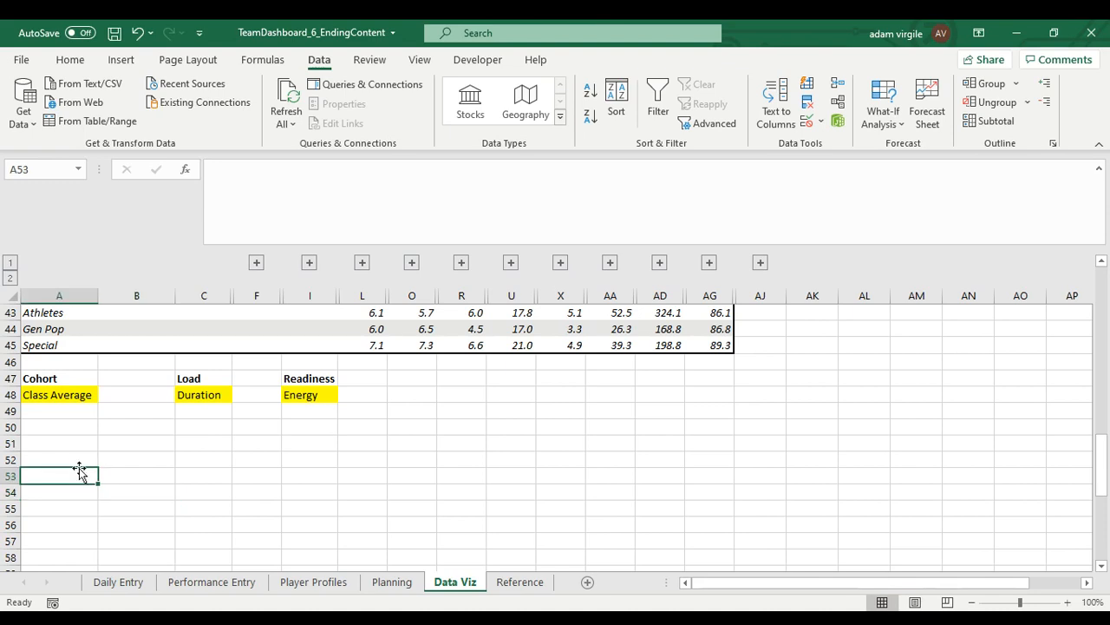
{"action": "left_click", "coordinate": [80, 460]}
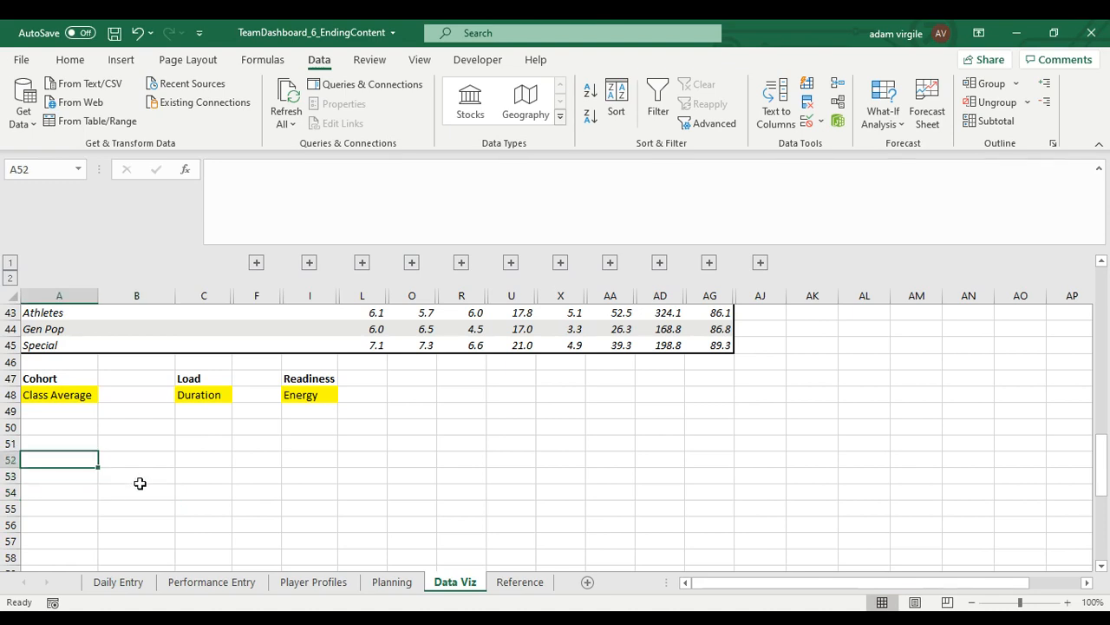
{"action": "type", "text": "Dates"}
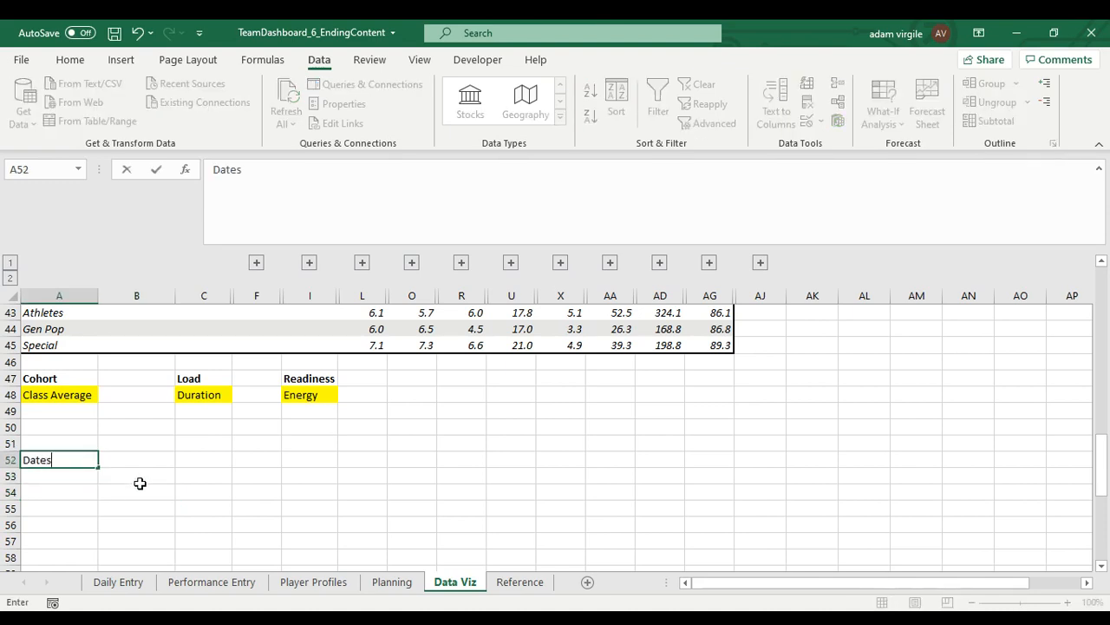
{"action": "key", "text": "Return"}
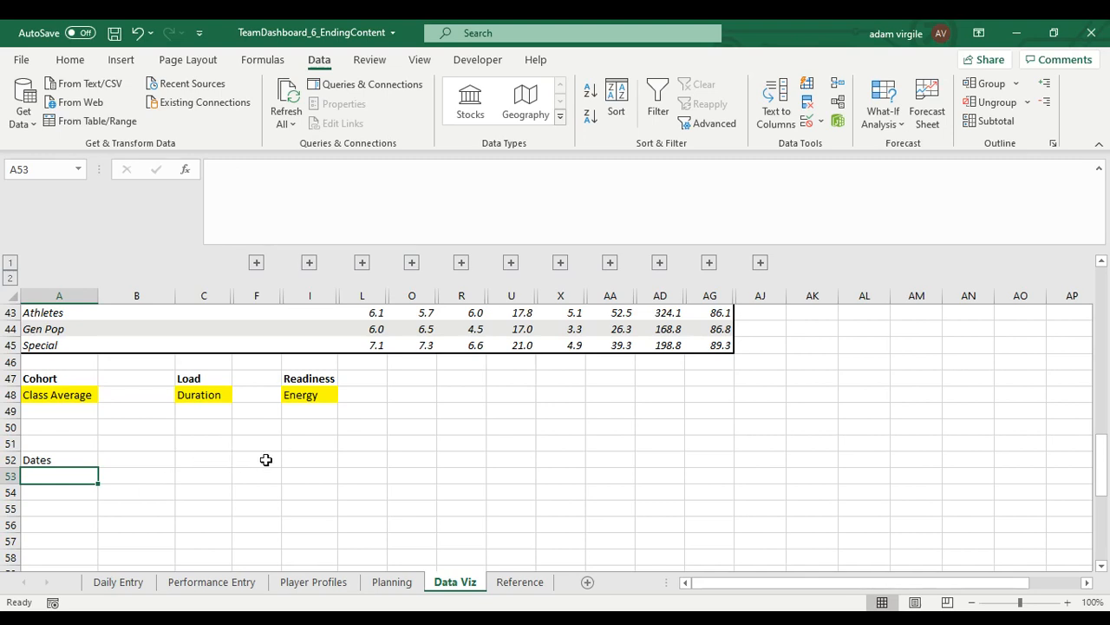
{"action": "left_click", "coordinate": [132, 458]}
{"action": "type", "text": "D"}
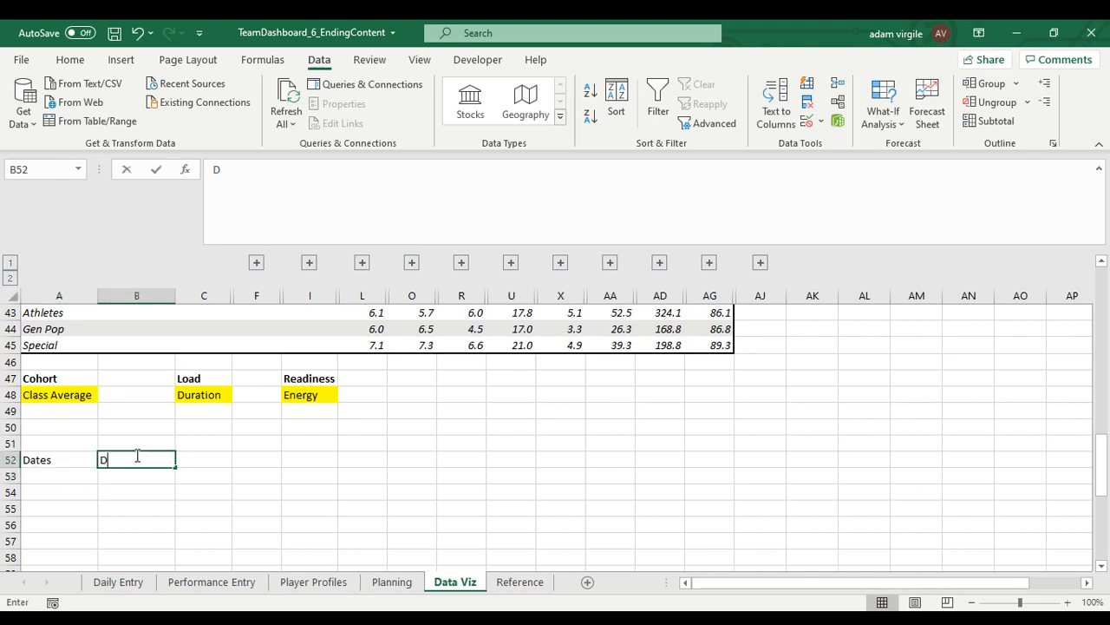
{"action": "type", "text": "ate s"}
{"action": "key", "text": "Tab"}
{"action": "type", "text": "Dat"}
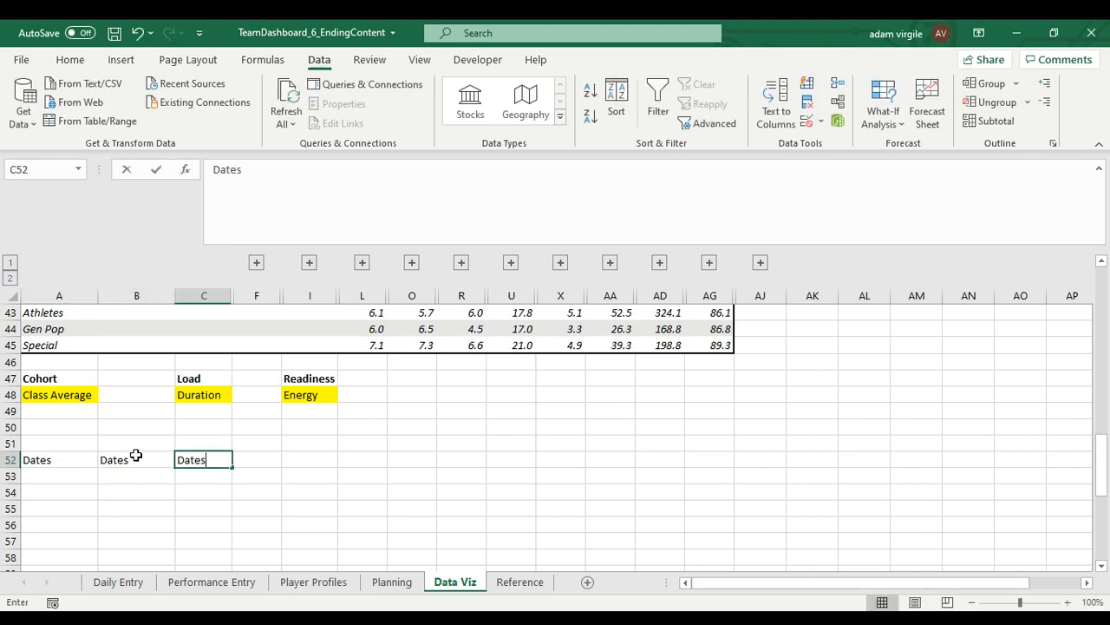
{"action": "type", "text": "es"}
{"action": "key", "text": "Return"}
Label the rows below the first Dates header "Load" in A53 and "Readiness" in A54.
{"action": "key", "text": "Left"}
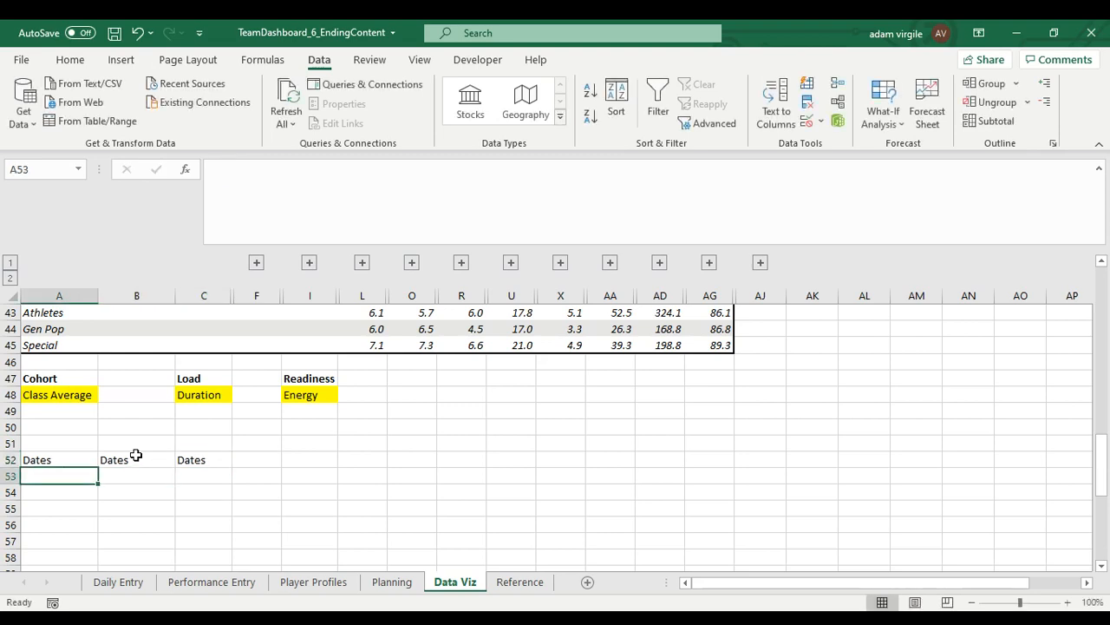
{"action": "type", "text": "Load"}
{"action": "key", "text": "Return"}
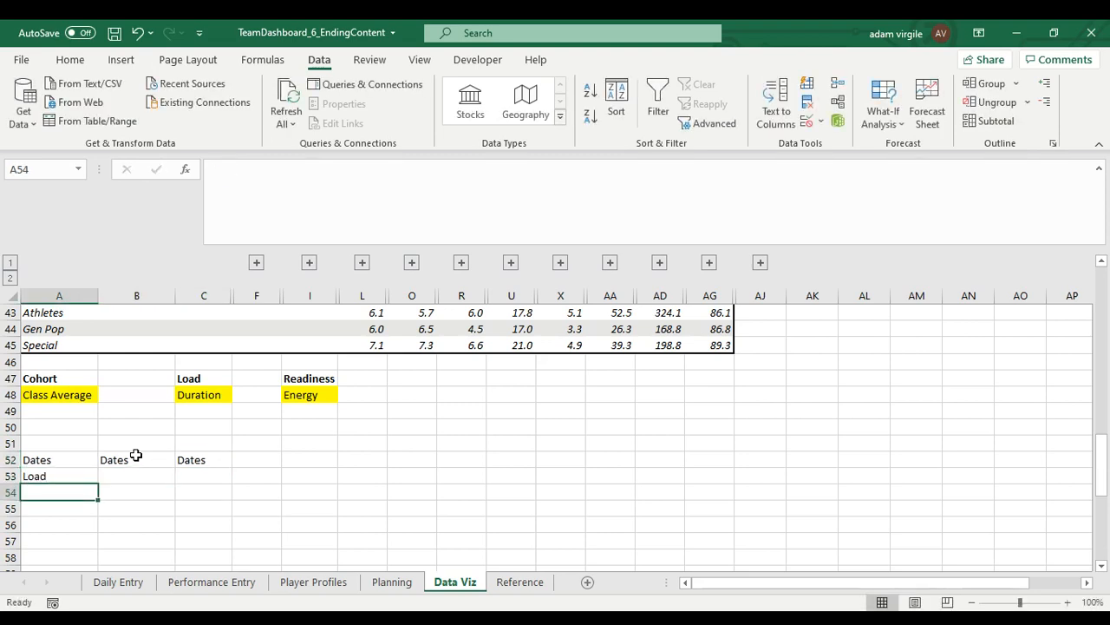
{"action": "type", "text": "Readiness"}
{"action": "key", "text": "Return"}
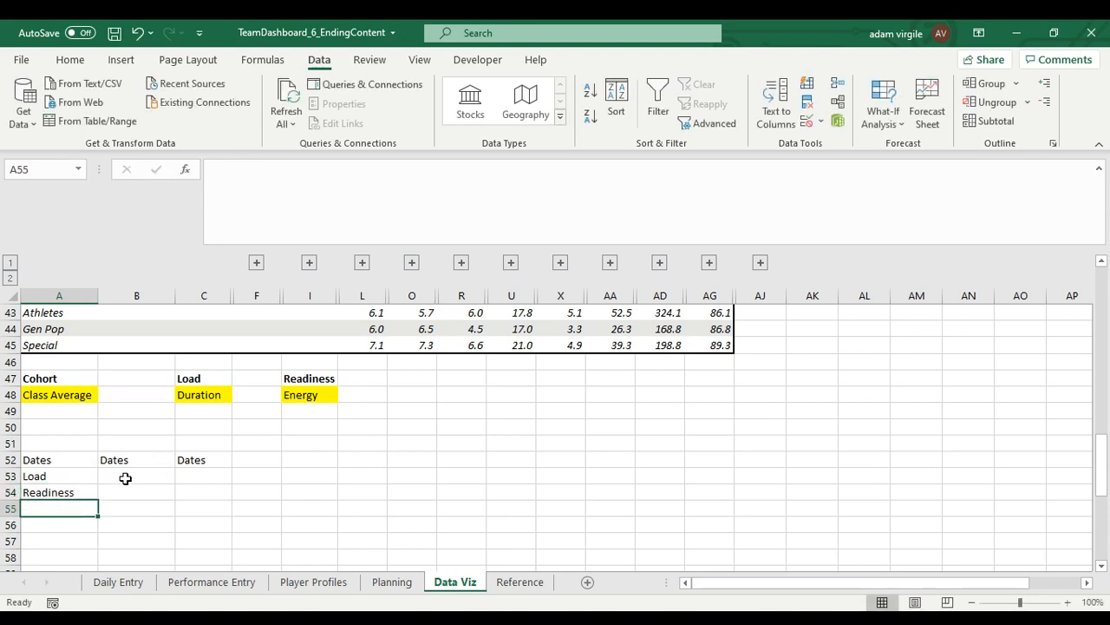
Examine the options offered by the Load picker in C48 and the Cohort picker in A48.
{"action": "left_click", "coordinate": [125, 478]}
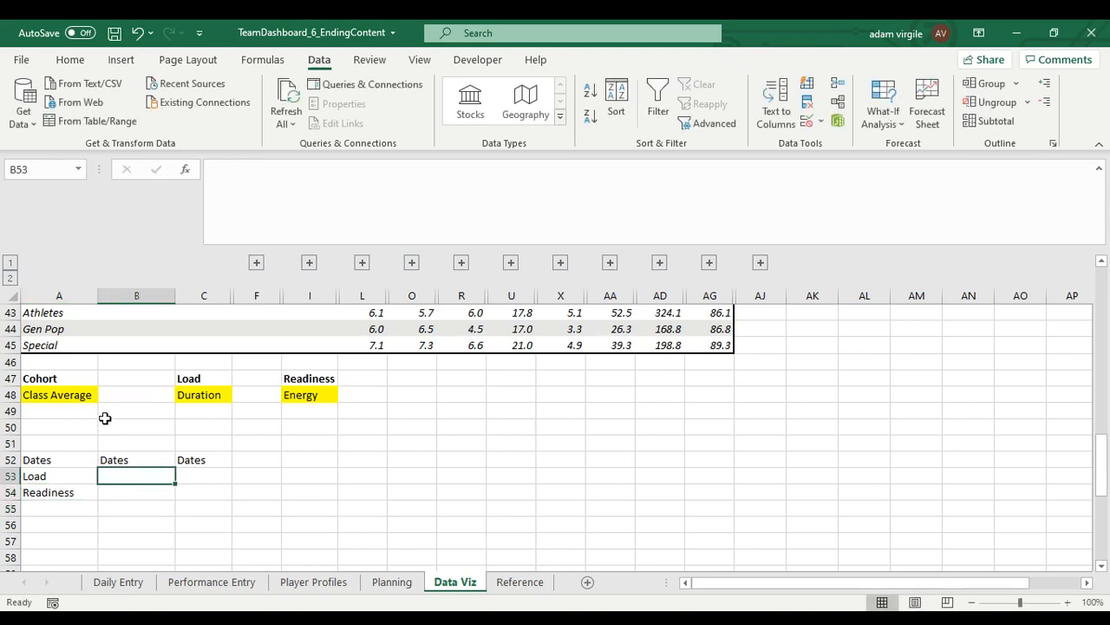
{"action": "left_click", "coordinate": [211, 395]}
{"action": "left_click", "coordinate": [236, 395]}
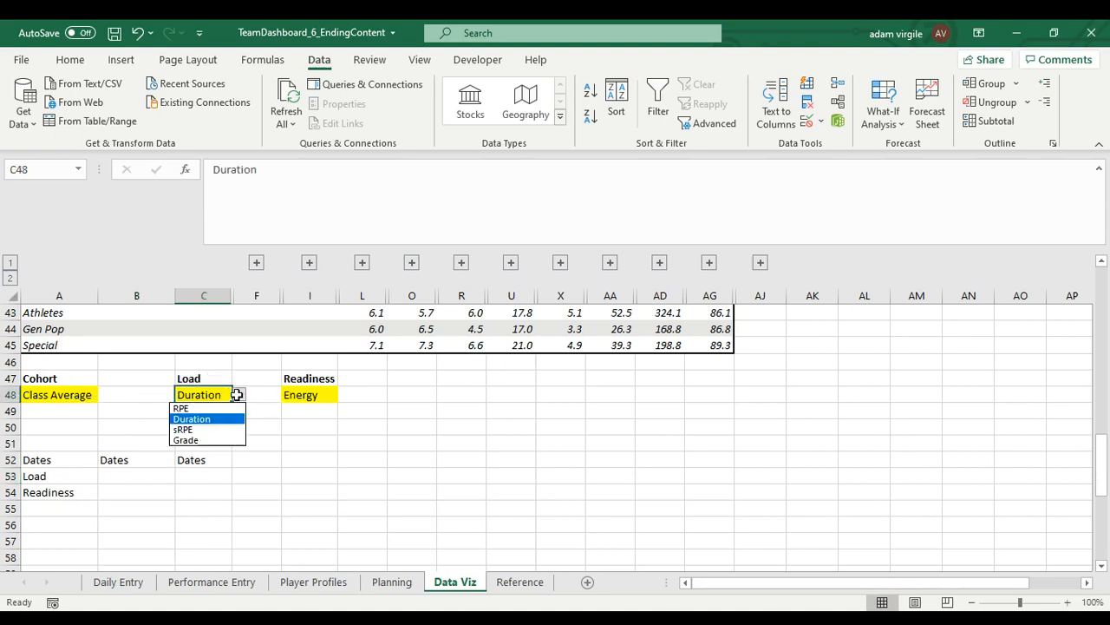
{"action": "left_click", "coordinate": [218, 395]}
{"action": "left_click", "coordinate": [86, 394]}
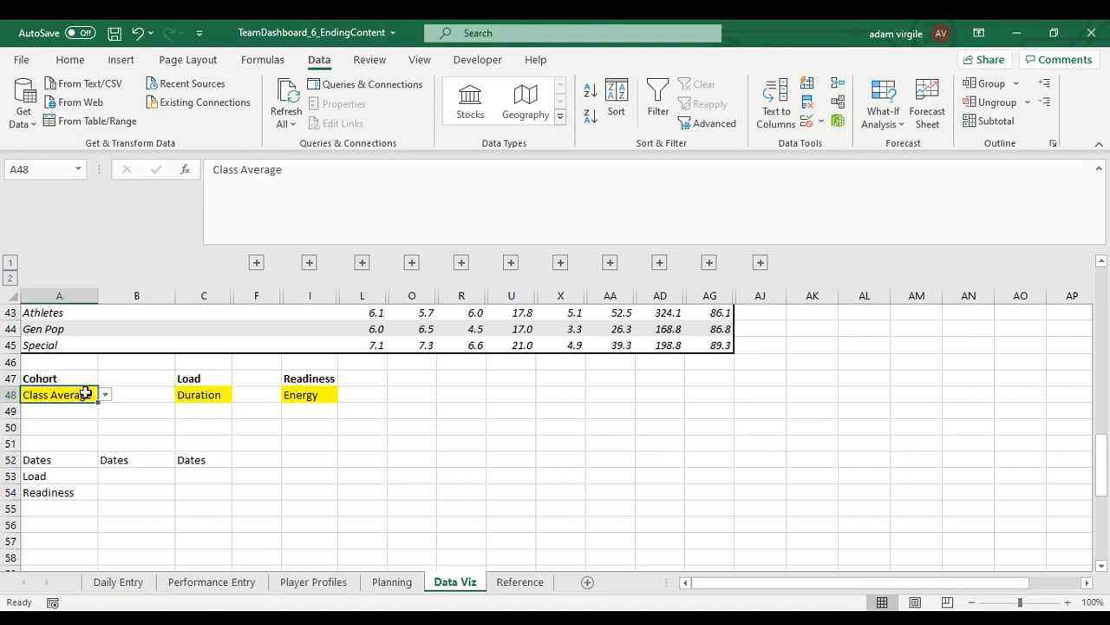
{"action": "left_click", "coordinate": [104, 394]}
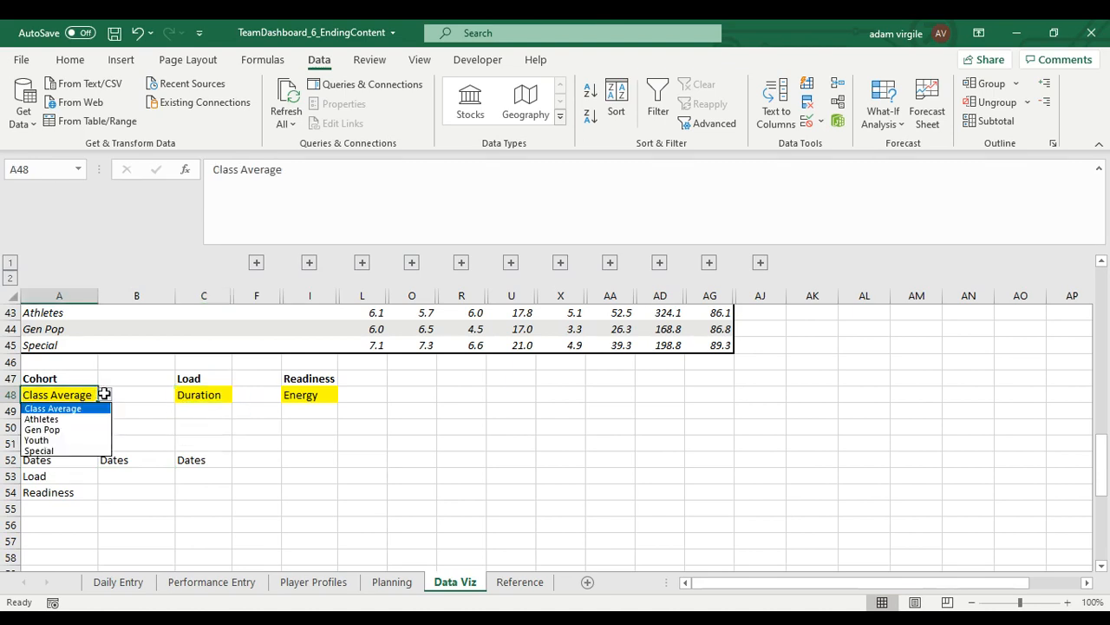
{"action": "key", "text": "Escape"}
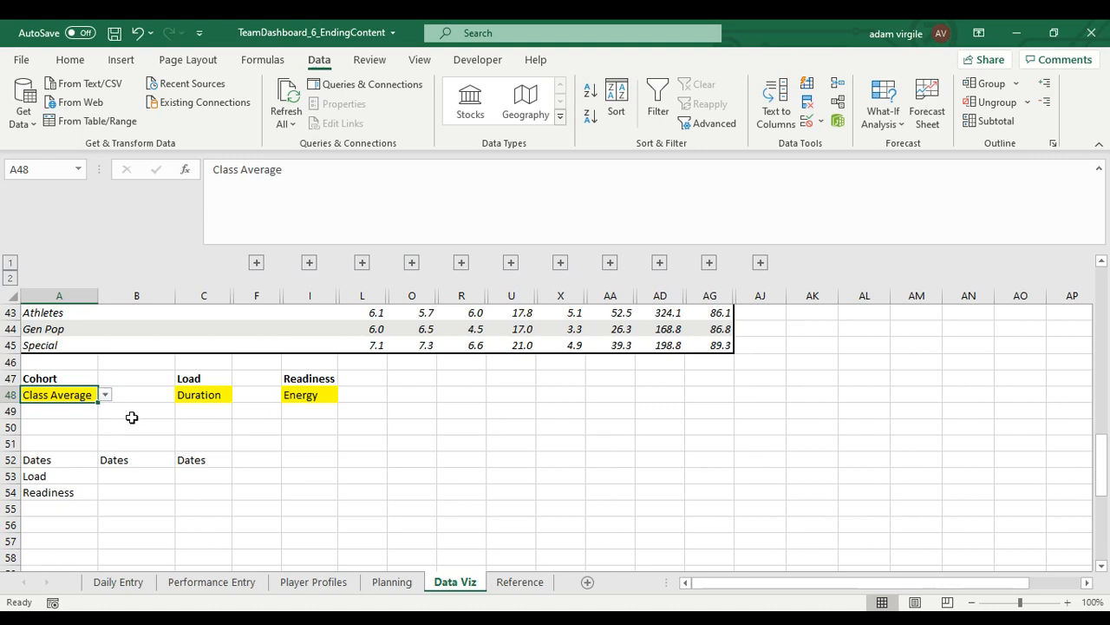
Begin the Load formula in B53 with =IF(AND( and an absolute reference to the selected cohort, $A$48=.
{"action": "left_click", "coordinate": [139, 473]}
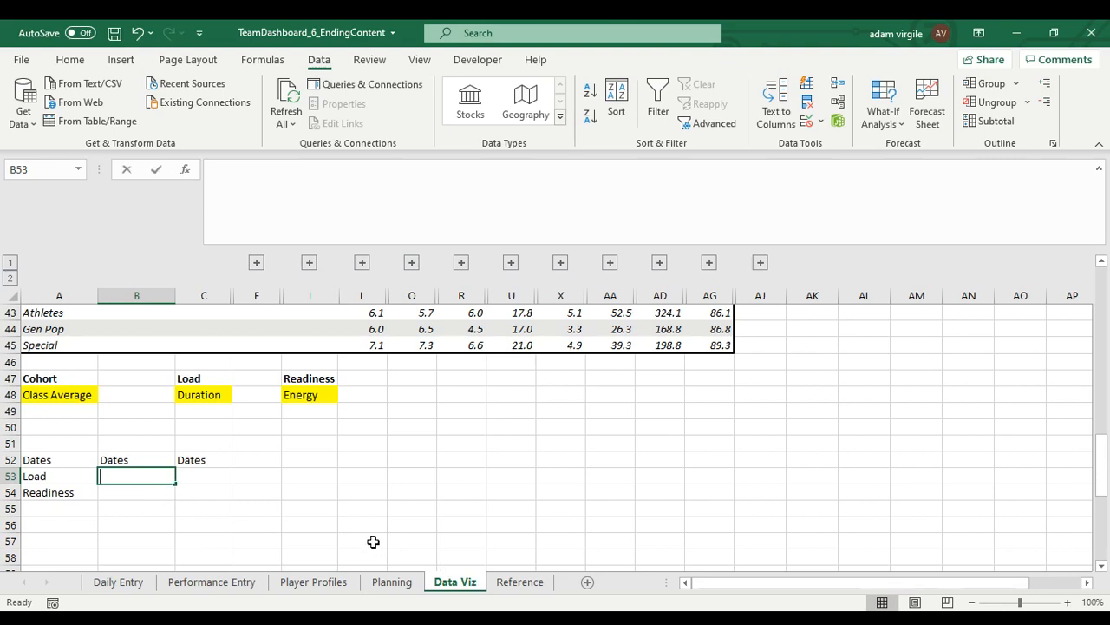
{"action": "type", "text": "=IF("}
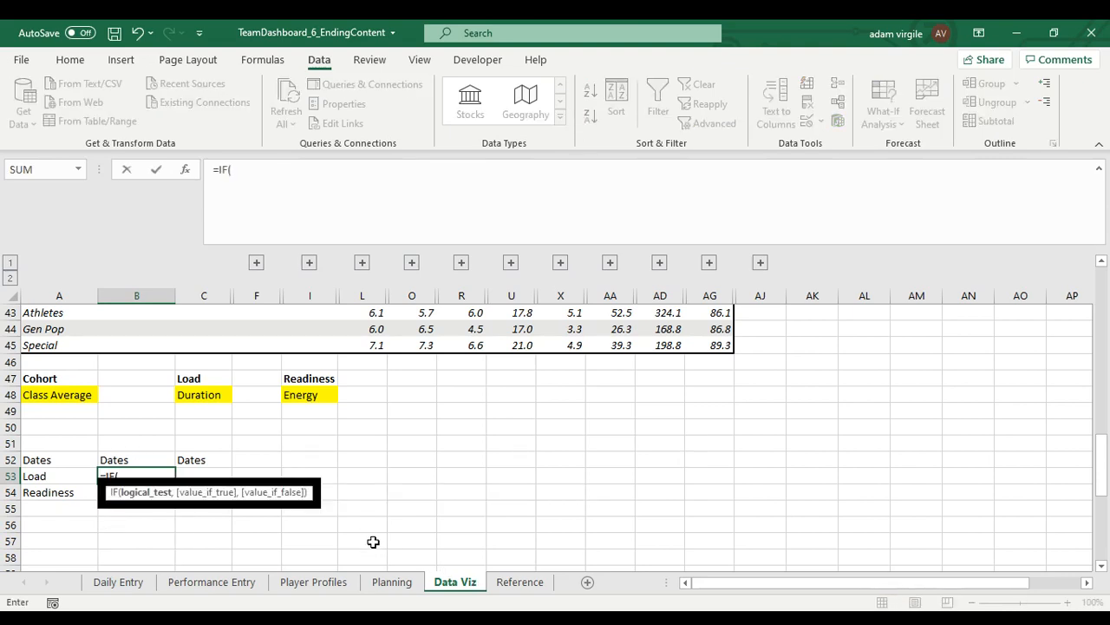
{"action": "type", "text": "AND("}
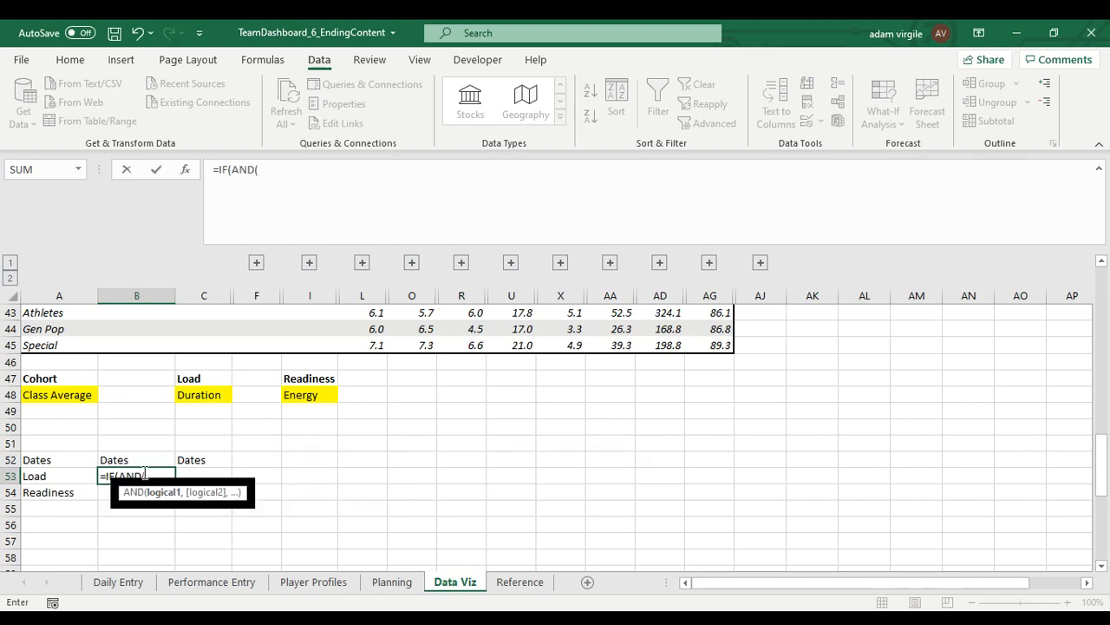
{"action": "left_click", "coordinate": [76, 395]}
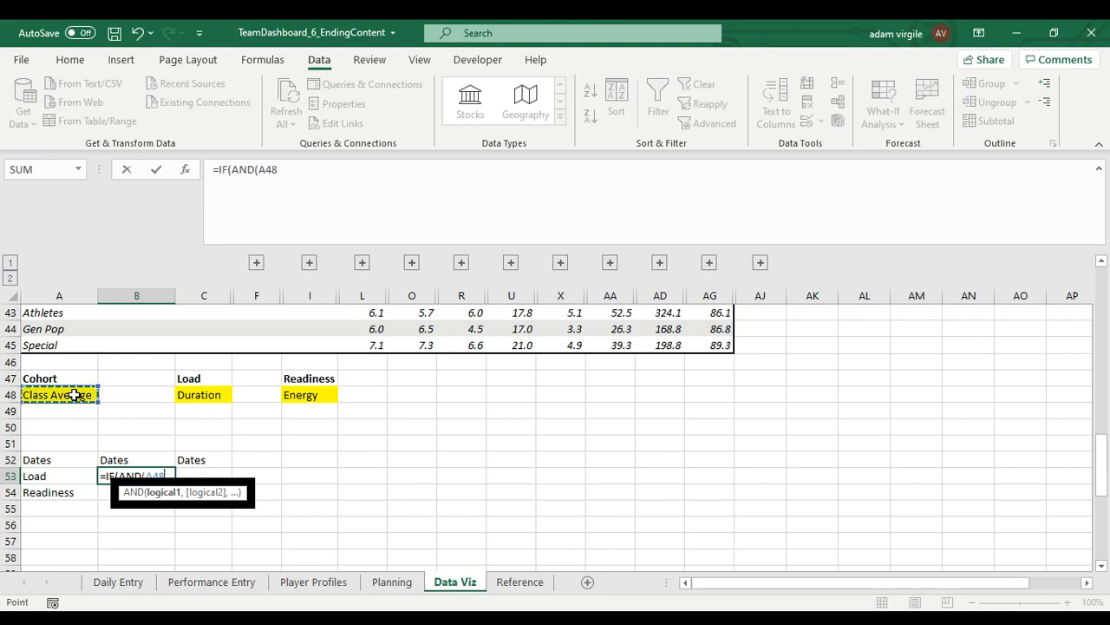
{"action": "left_click", "coordinate": [260, 170]}
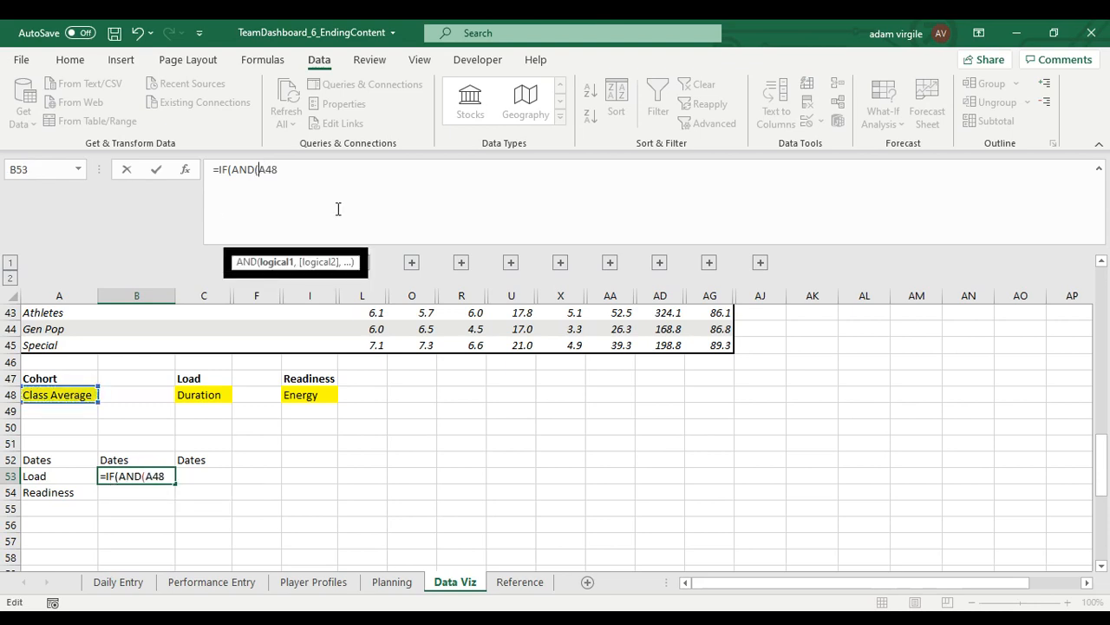
{"action": "type", "text": "$A$"}
{"action": "type", "text": "="}
Complete the first AND condition by comparing the cohort with Class Average at Reference!$A$2, using an absolute reference.
{"action": "left_click", "coordinate": [519, 582]}
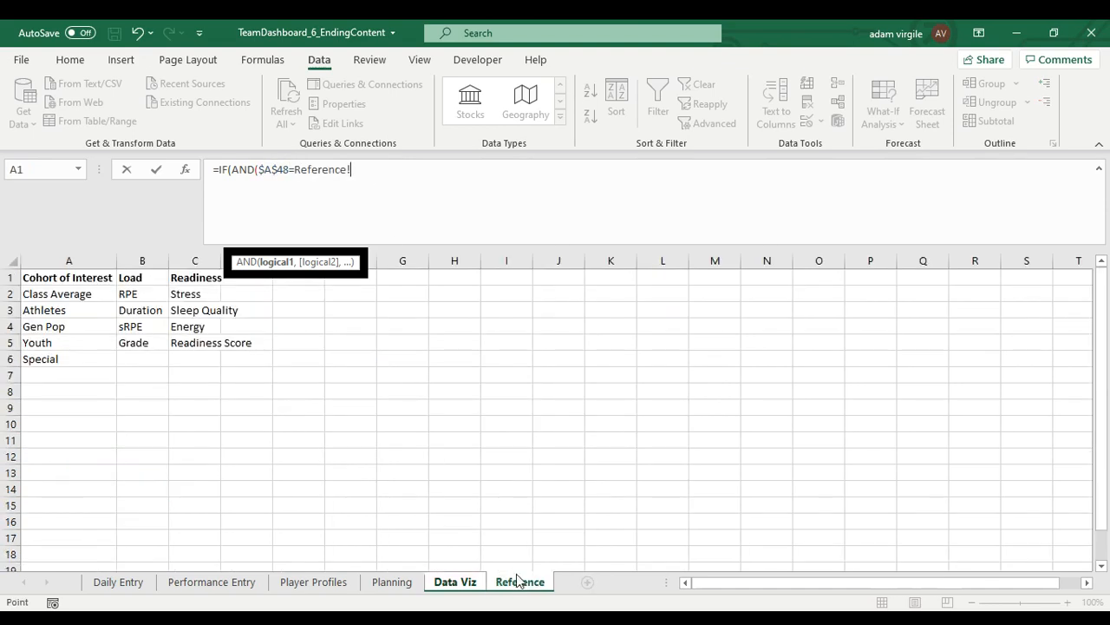
{"action": "left_click", "coordinate": [77, 293]}
{"action": "left_click", "coordinate": [350, 169]}
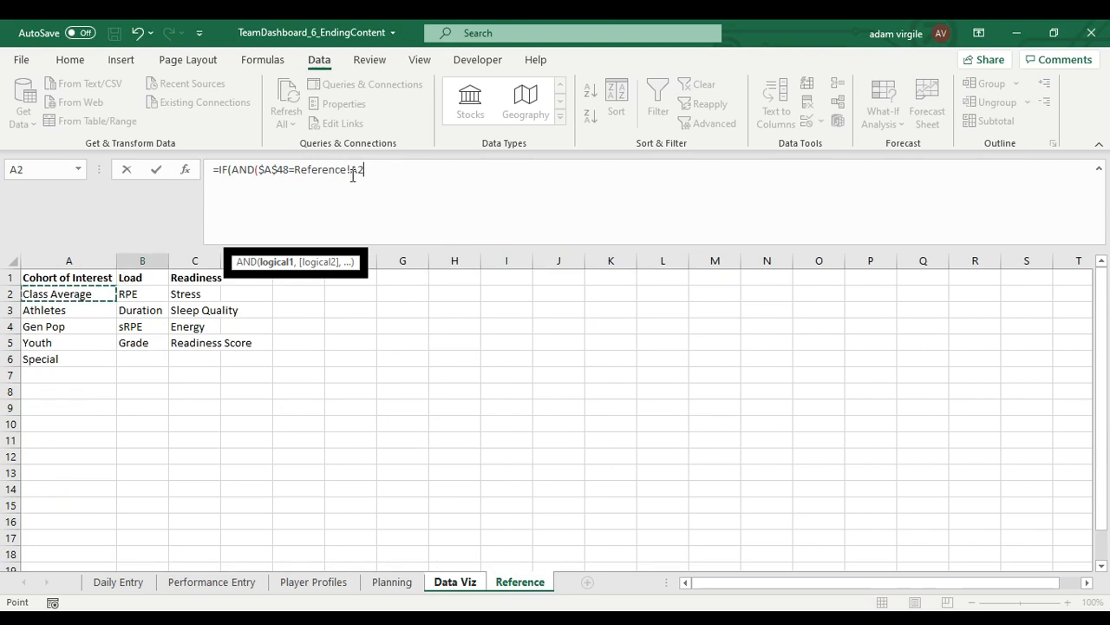
{"action": "type", "text": "$"}
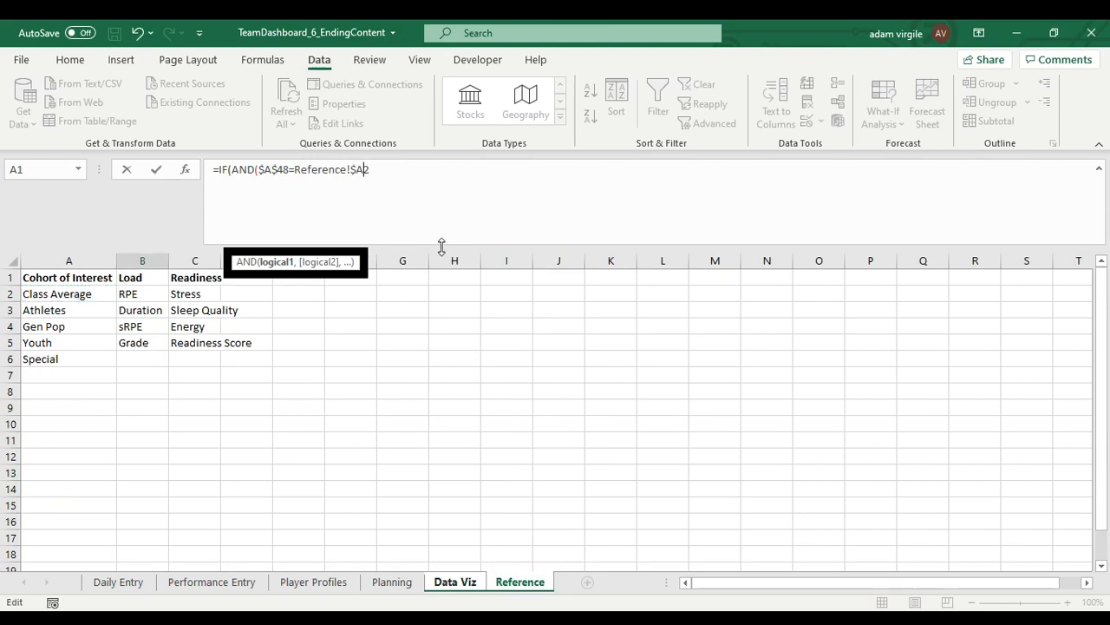
{"action": "key", "text": "Right"}
{"action": "type", "text": "$2,"}
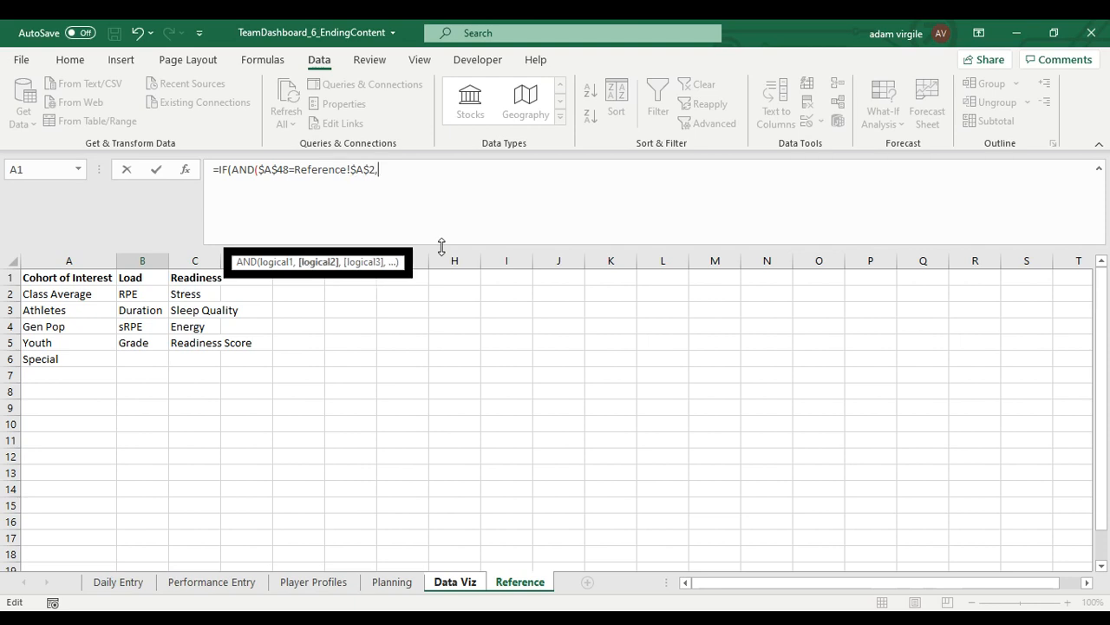
Start the second AND condition with the selected load on the Data Viz sheet, written as $C$48= without the sheet name.
{"action": "left_click", "coordinate": [453, 583]}
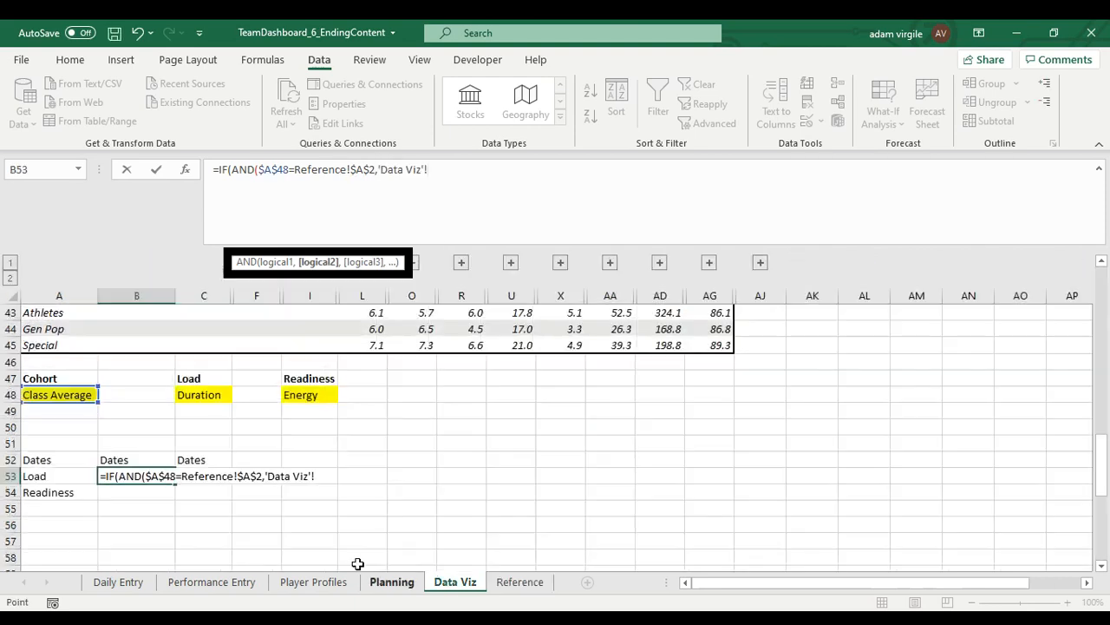
{"action": "left_click", "coordinate": [207, 395]}
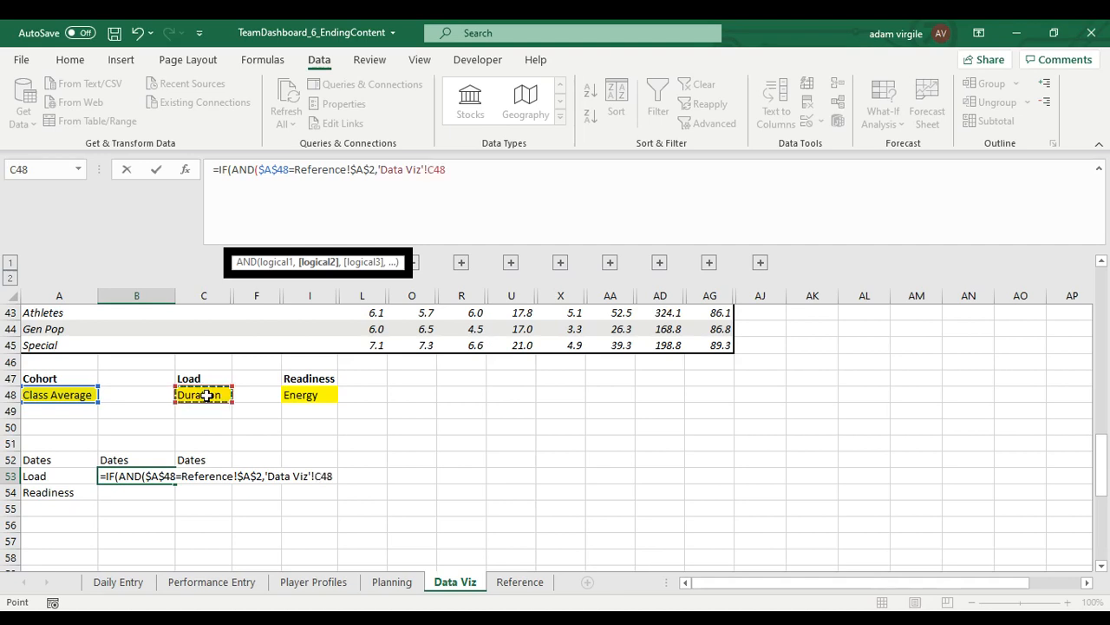
{"action": "left_click", "coordinate": [435, 178]}
{"action": "left_click_drag", "start_coordinate": [445, 169], "coordinate": [379, 169]}
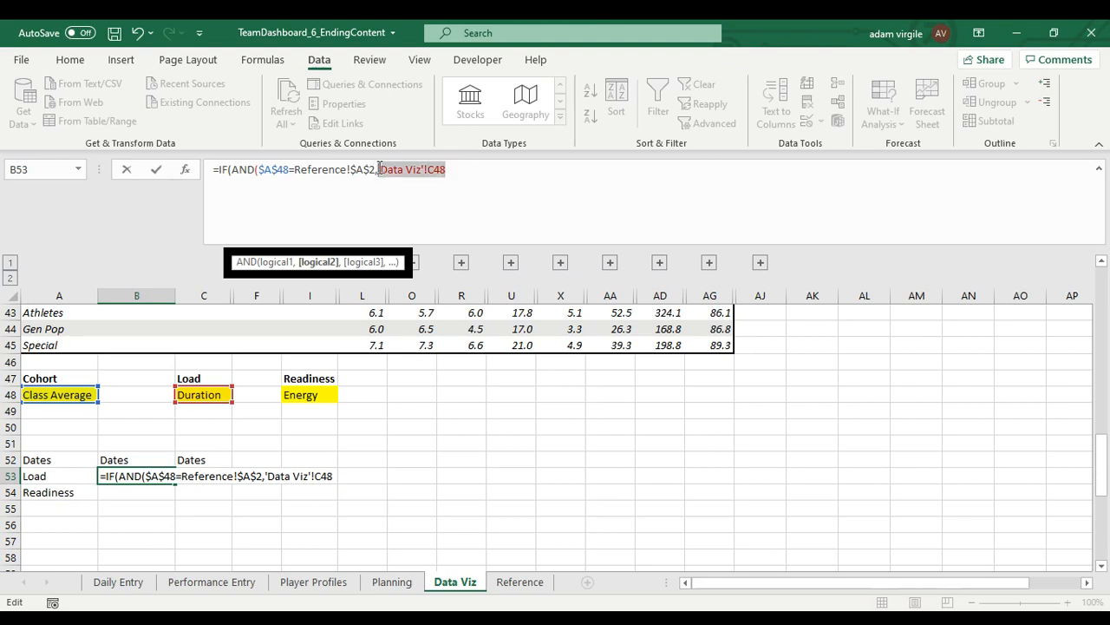
{"action": "key", "text": "BackSpace"}
{"action": "type", "text": "$C$48="}
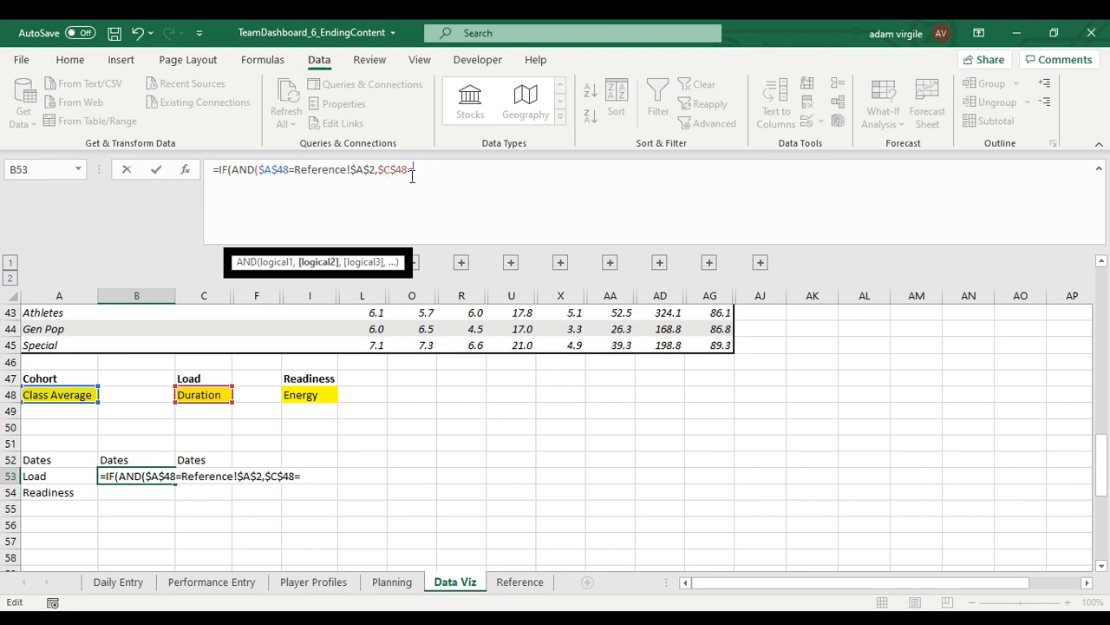
Compare the selected load with RPE at Reference!$B$2 using an absolute reference, and close the AND function.
{"action": "left_click", "coordinate": [521, 582]}
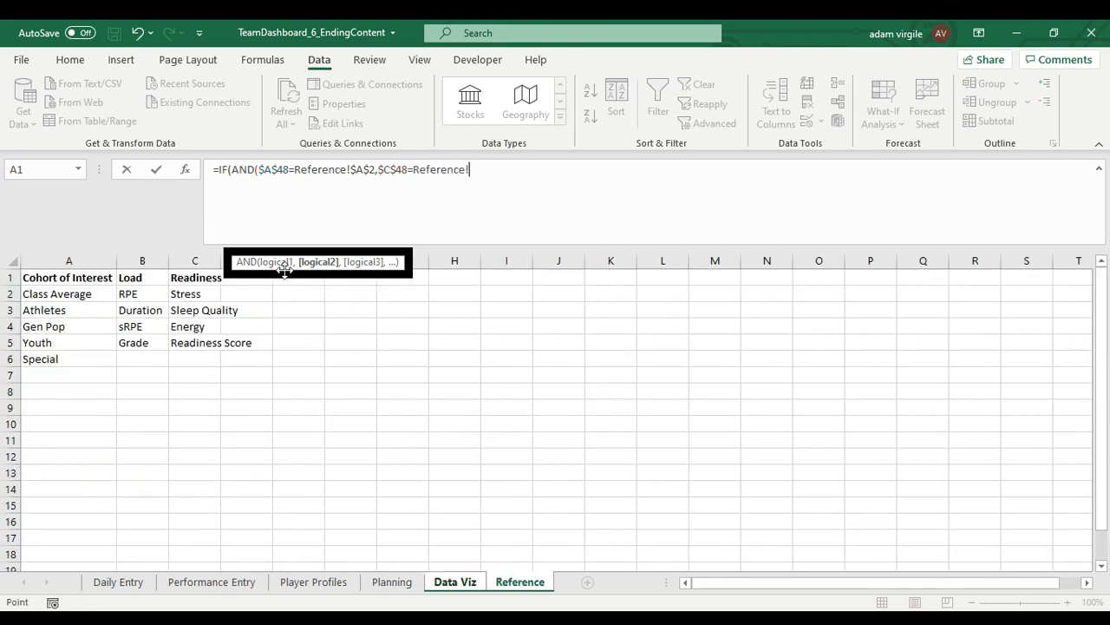
{"action": "left_click", "coordinate": [147, 295]}
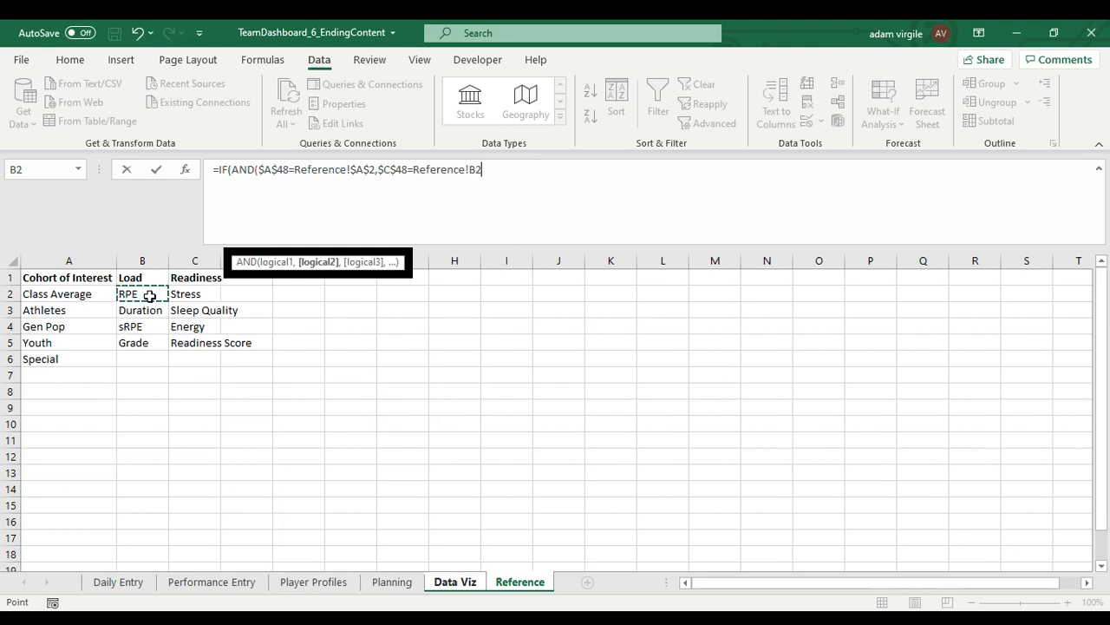
{"action": "left_click", "coordinate": [470, 170]}
{"action": "type", "text": "$"}
{"action": "key", "text": "Right"}
{"action": "type", "text": "$2"}
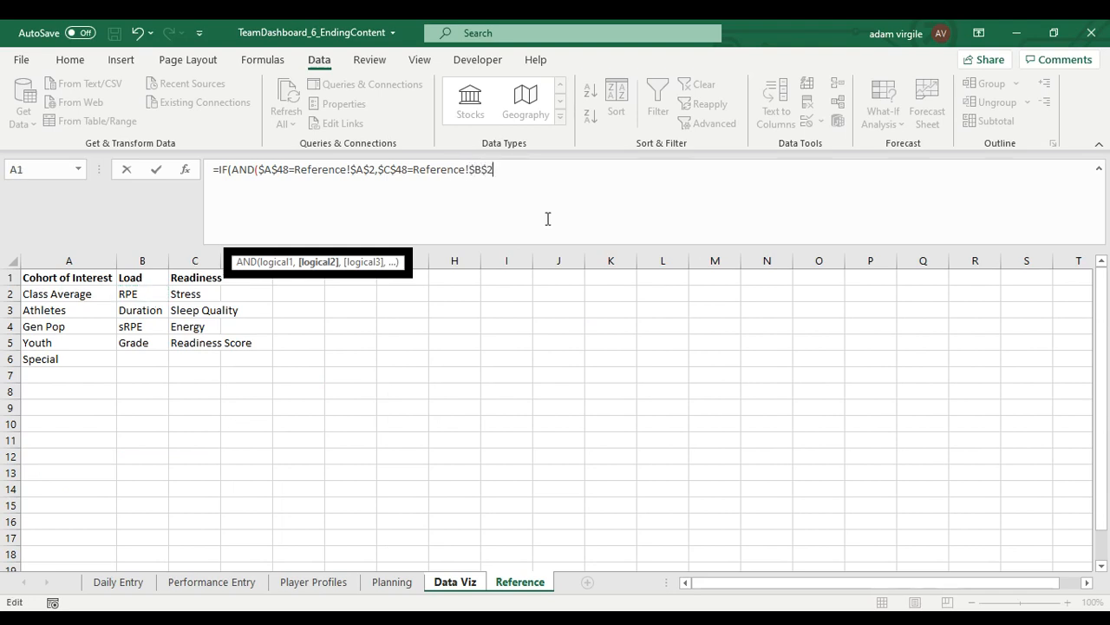
{"action": "type", "text": ")"}
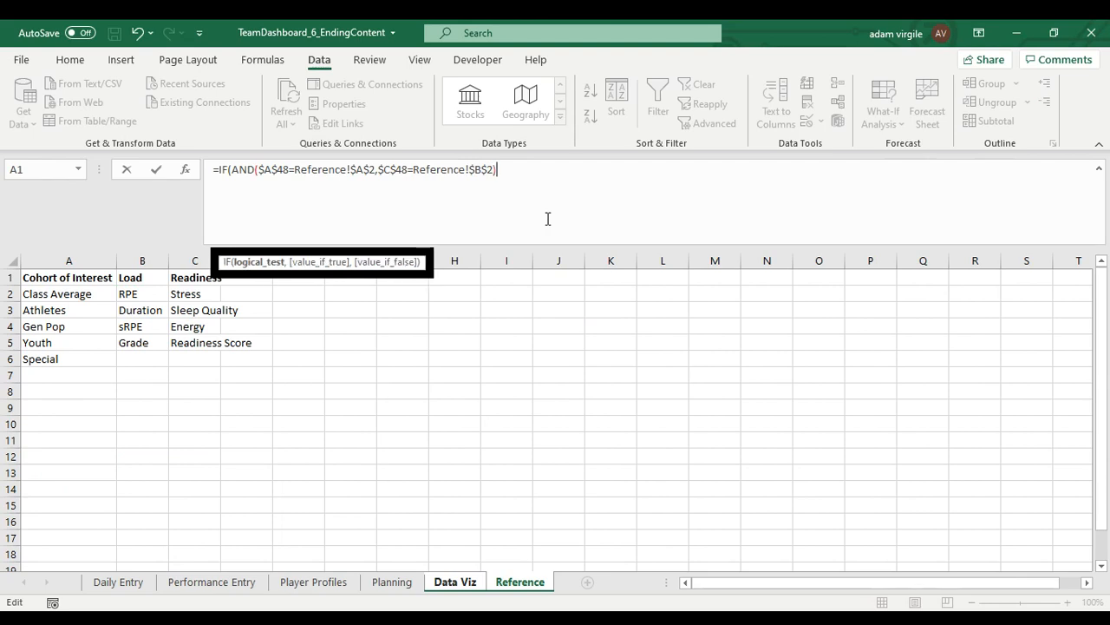
Add an AVERAGEIFS function as the value if true, with tbl_daily[LatestRPE] as its average range.
{"action": "type", "text": ",AVERAGEIFS("}
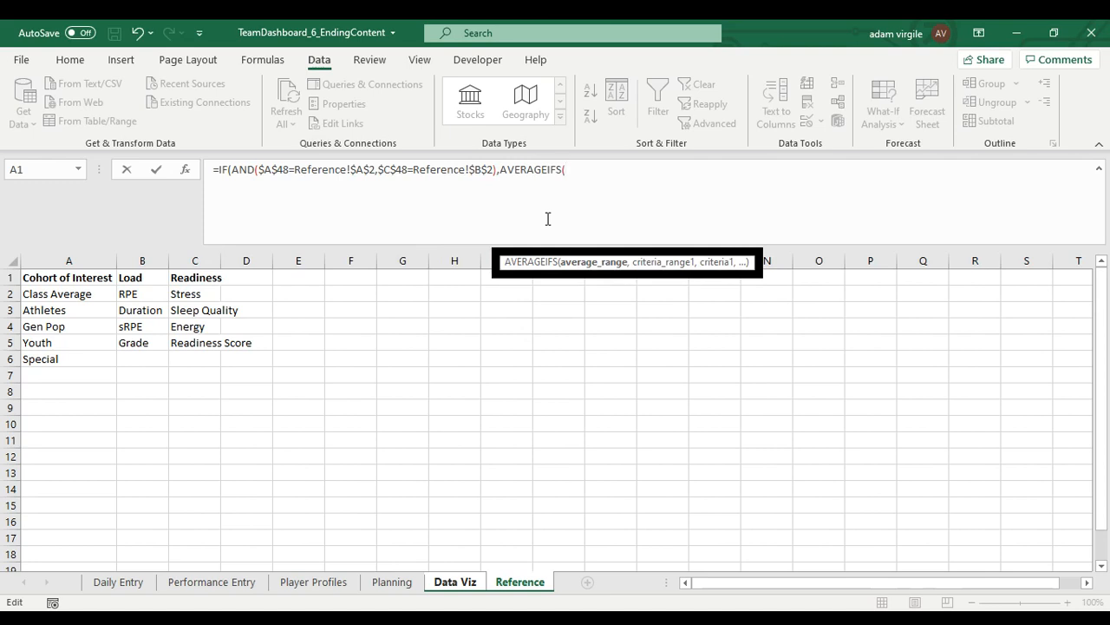
{"action": "type", "text": "tbl"}
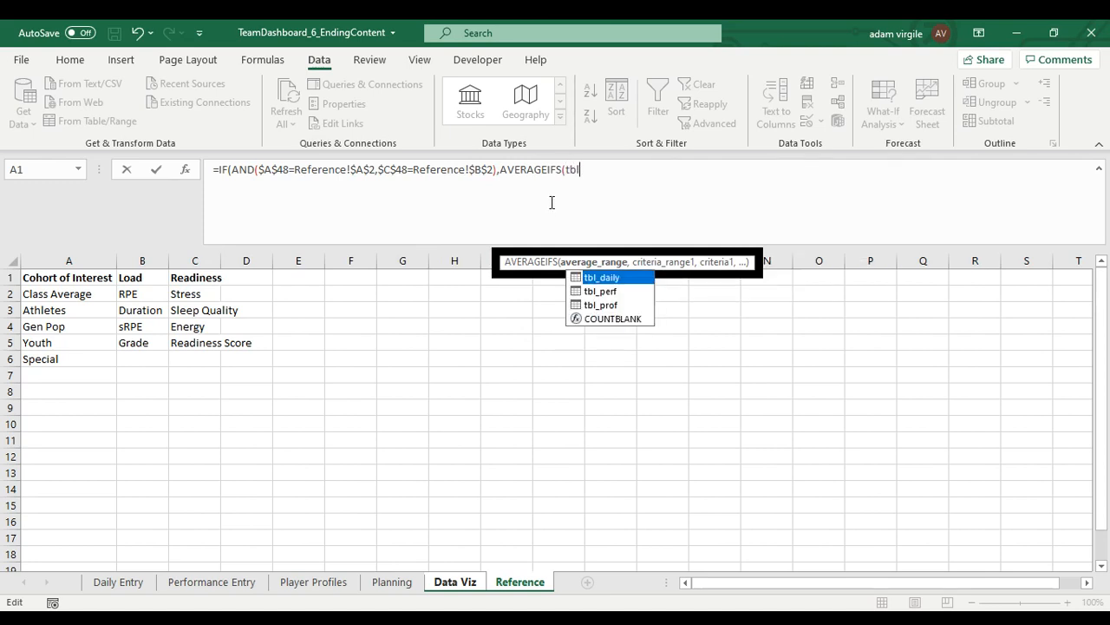
{"action": "key", "text": "Tab"}
{"action": "type", "text": "["}
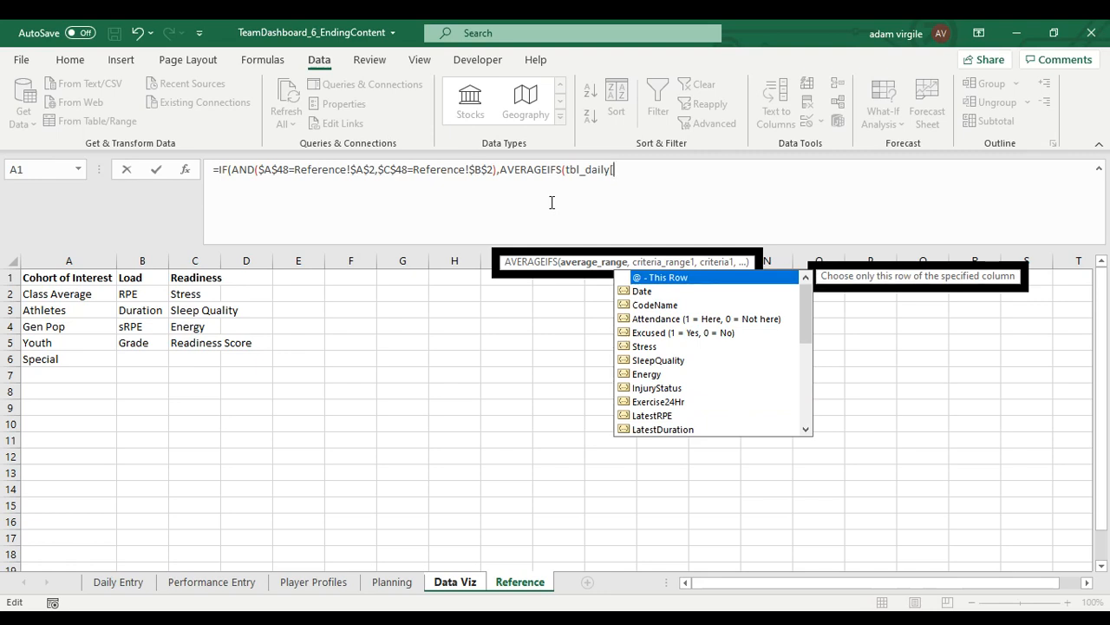
{"action": "type", "text": "R"}
{"action": "key", "text": "BackSpace"}
{"action": "type", "text": "L"}
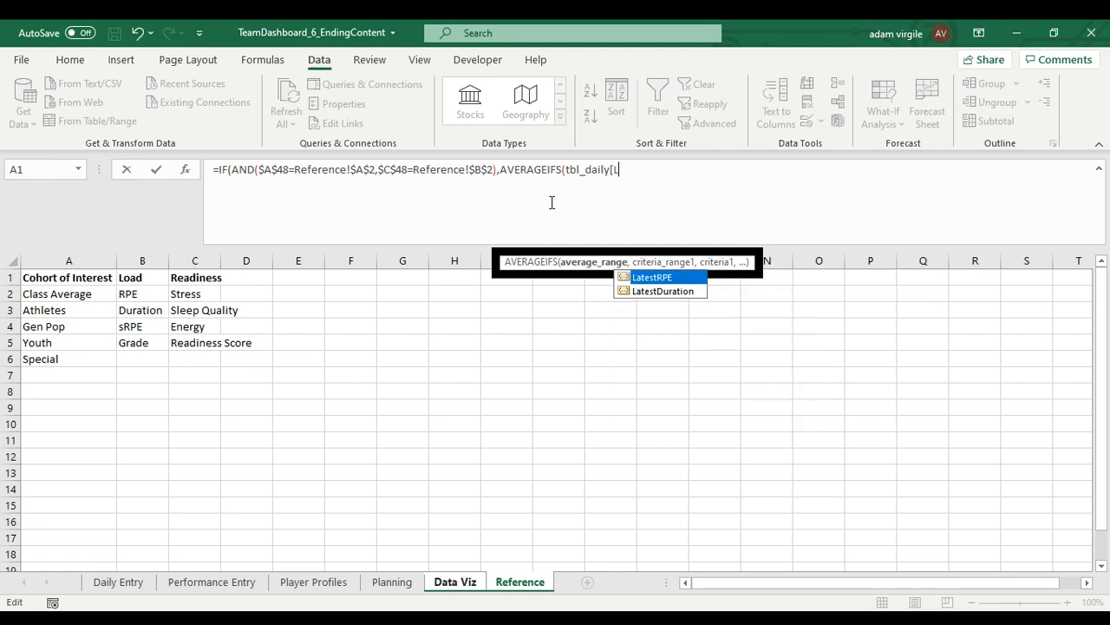
{"action": "type", "text": "at"}
{"action": "key", "text": "Tab"}
{"action": "type", "text": "],"}
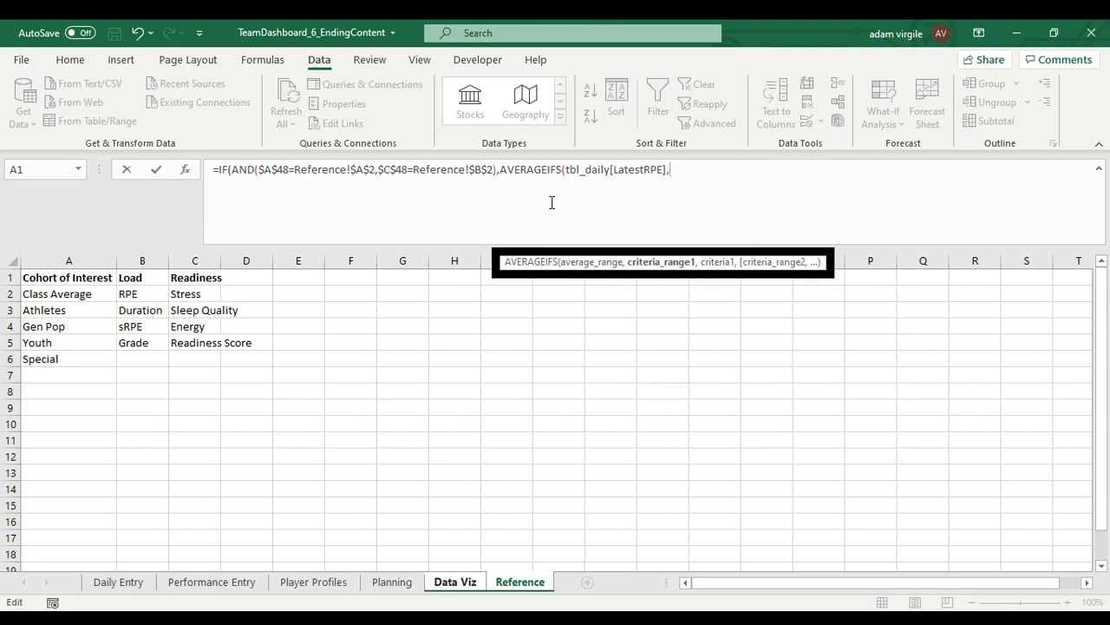
Add tbl_daily[Attendance Refined] as the first AVERAGEIFS criteria range with 1 as its criterion.
{"action": "type", "text": "tbl"}
{"action": "key", "text": "Tab"}
{"action": "type", "text": "[Att"}
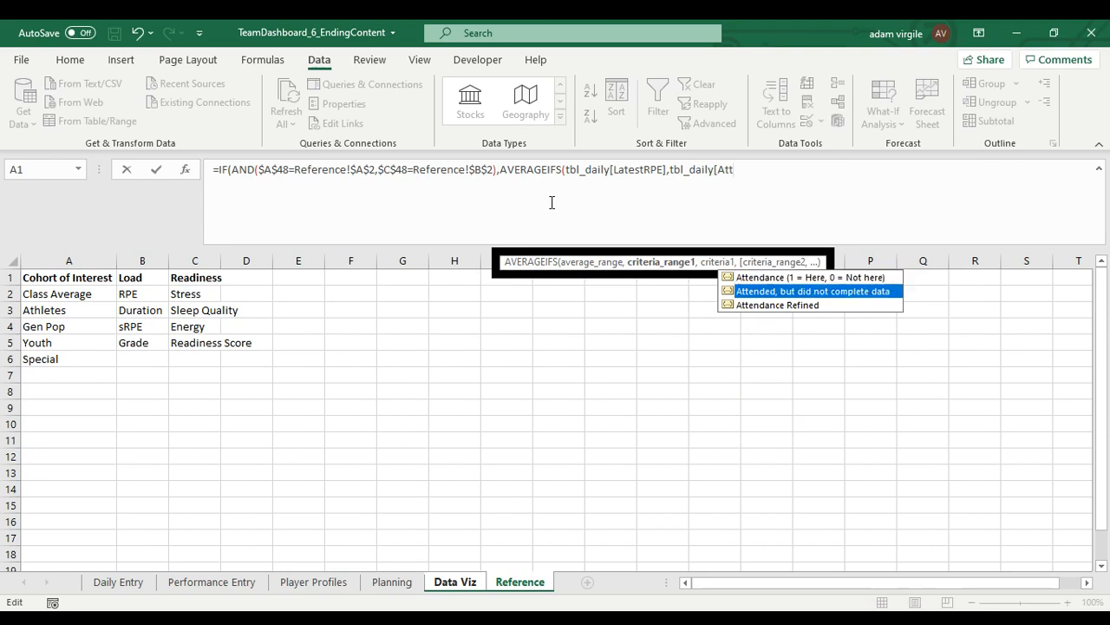
{"action": "key", "text": "Tab"}
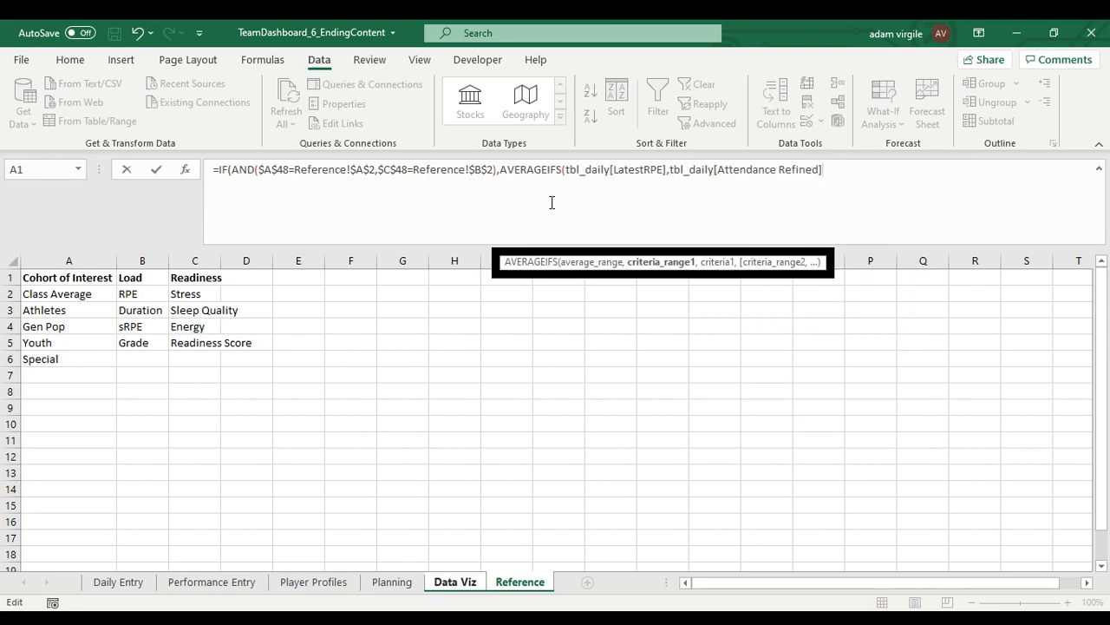
{"action": "type", "text": ",1"}
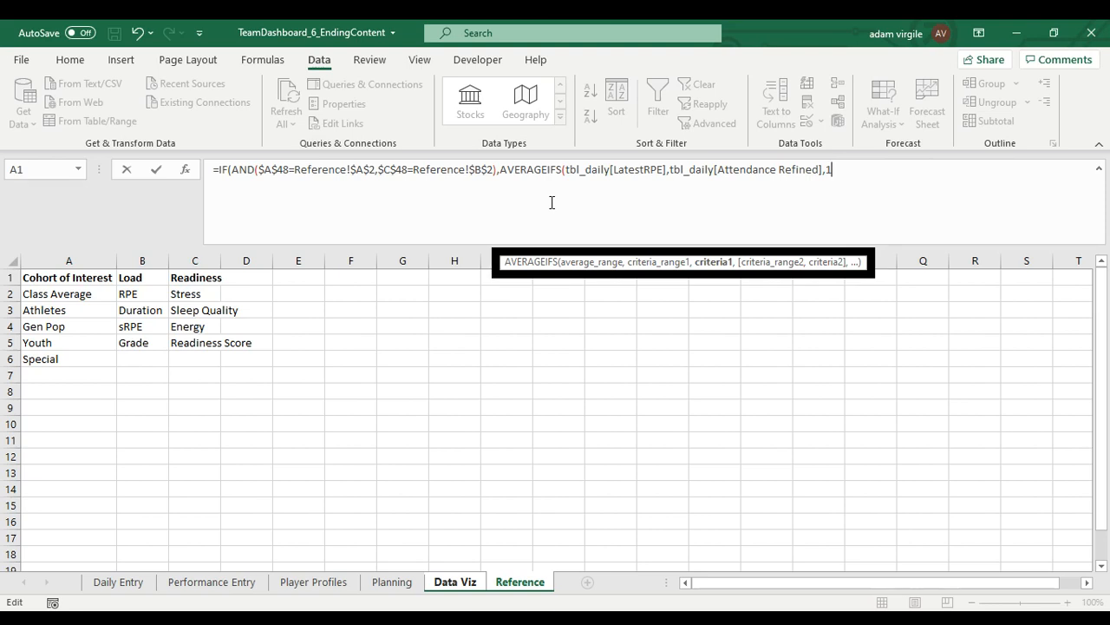
{"action": "type", "text": ","}
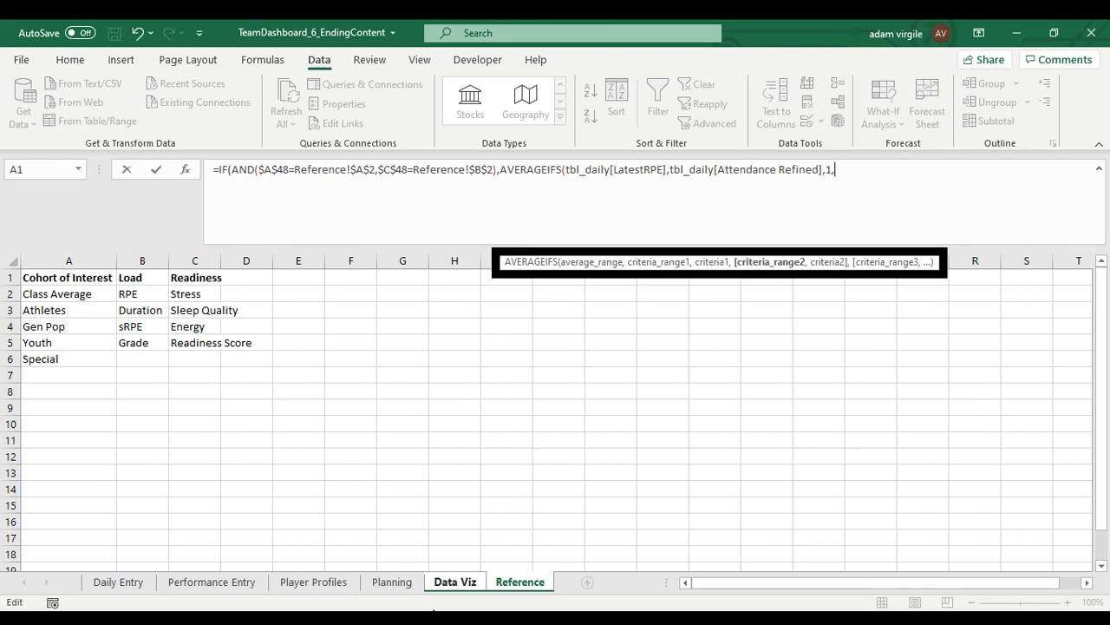
Return to the Data Viz sheet, remove the inserted sheet reference, and add tbl_daily[Date] as the second criteria range in B53's formula.
{"action": "left_click", "coordinate": [454, 583]}
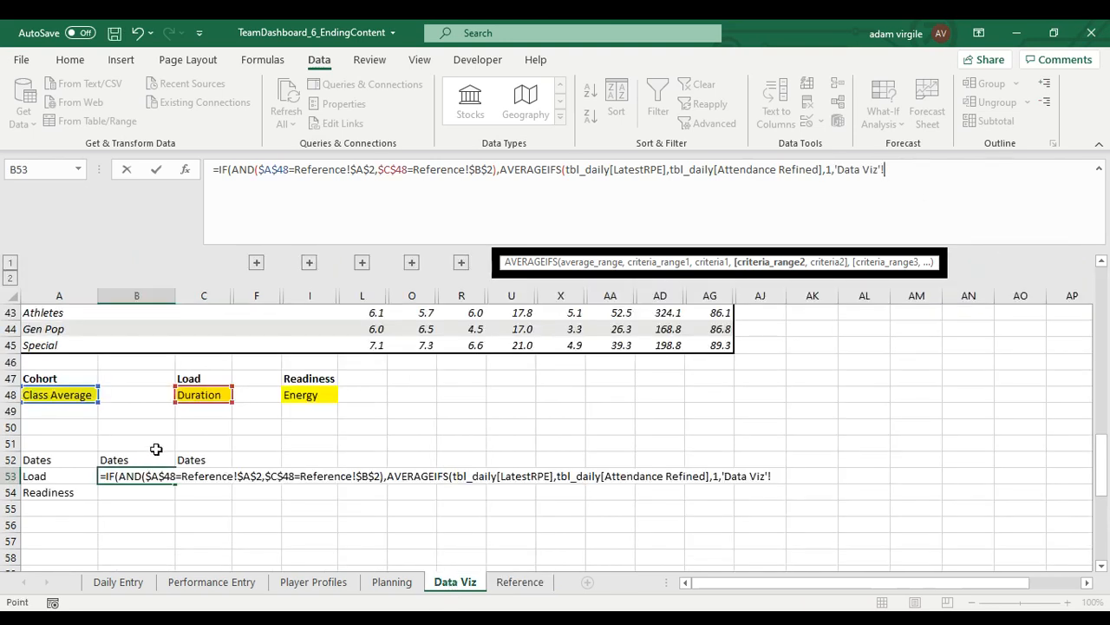
{"action": "key", "text": "BackSpace"}
{"action": "key", "text": "BackSpace"}
{"action": "key", "text": "BackSpace"}
{"action": "key", "text": "BackSpace"}
{"action": "key", "text": "BackSpace"}
{"action": "key", "text": "BackSpace"}
{"action": "key", "text": "BackSpace"}
{"action": "key", "text": "BackSpace"}
{"action": "key", "text": "BackSpace"}
{"action": "key", "text": "BackSpace"}
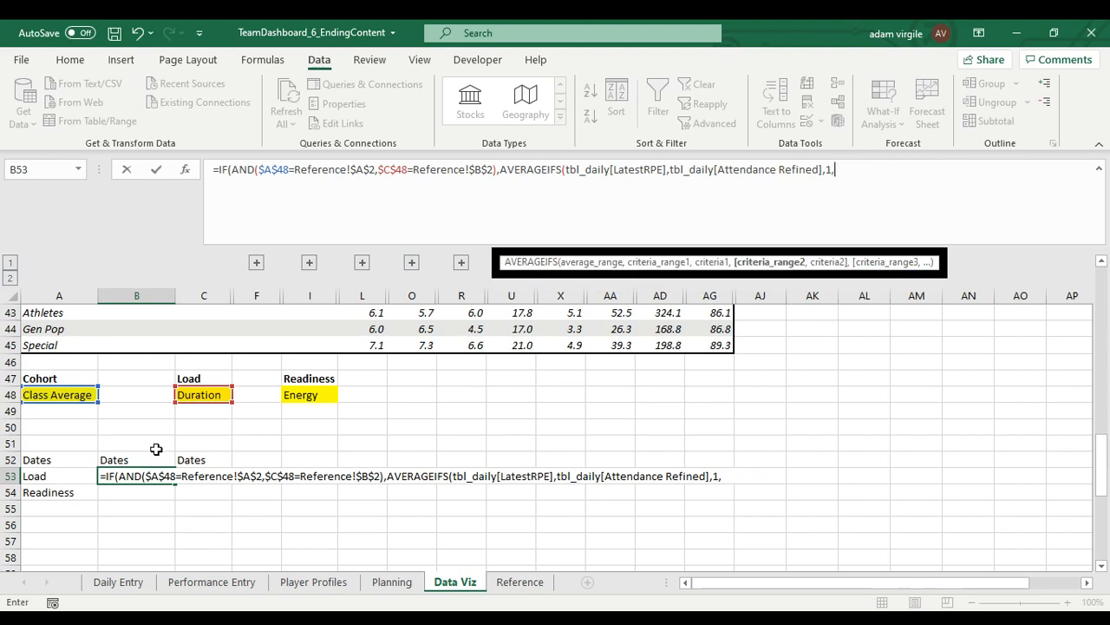
{"action": "type", "text": "tbl_daily[Date"}
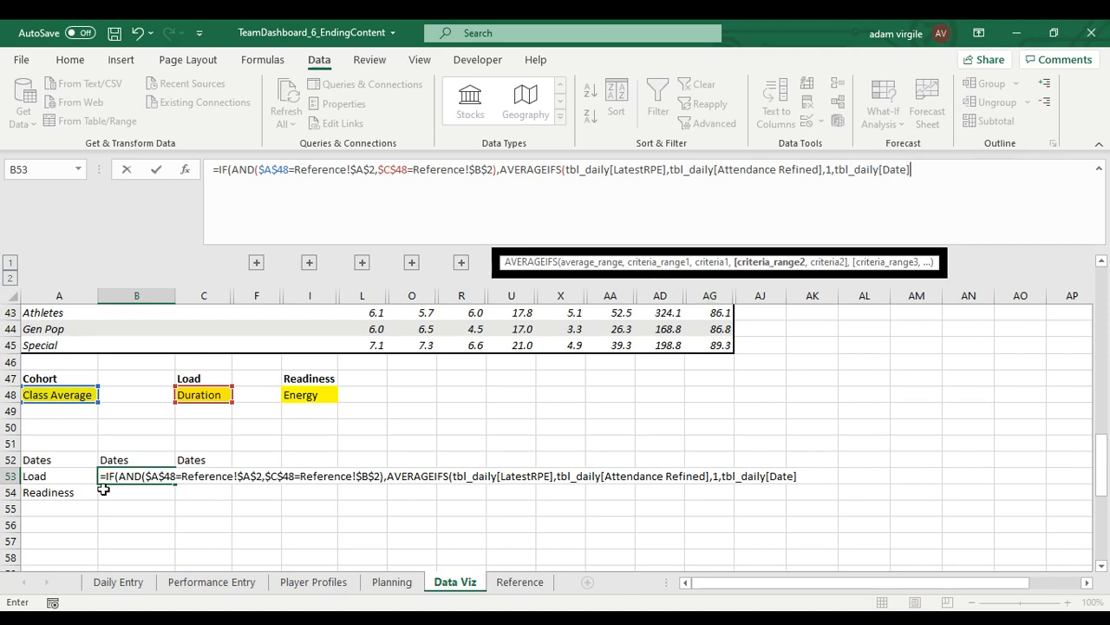
{"action": "key", "text": "Return"}
{"action": "left_click", "coordinate": [560, 366]}
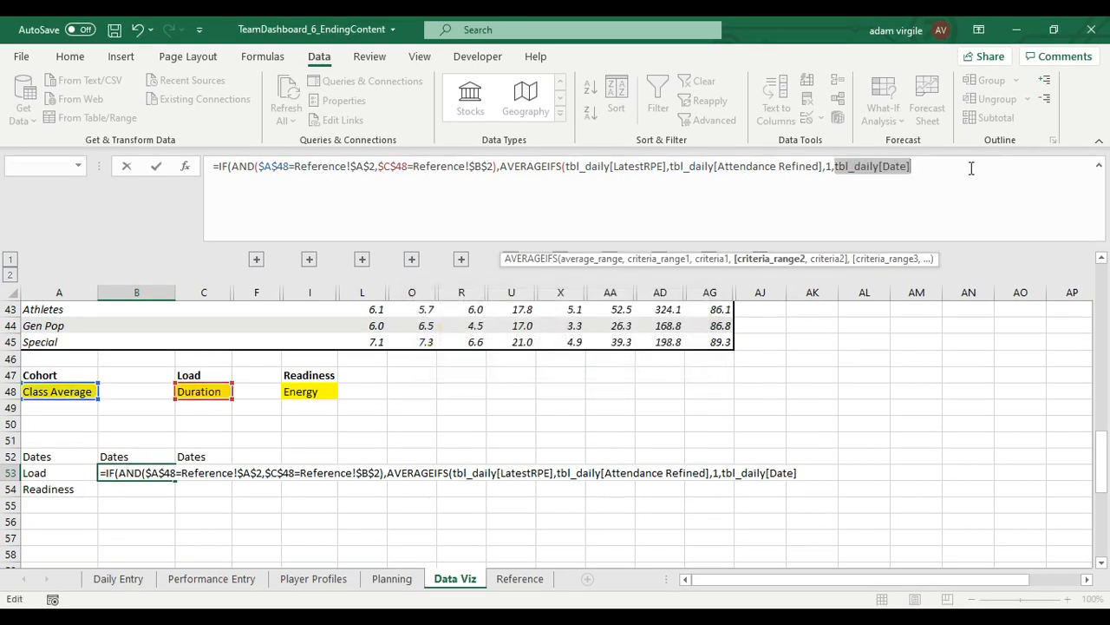
Set $B$52 as the date criterion in B53's AVERAGEIFS function, without the Data Viz sheet reference.
{"action": "key", "text": "End"}
{"action": "type", "text": ","}
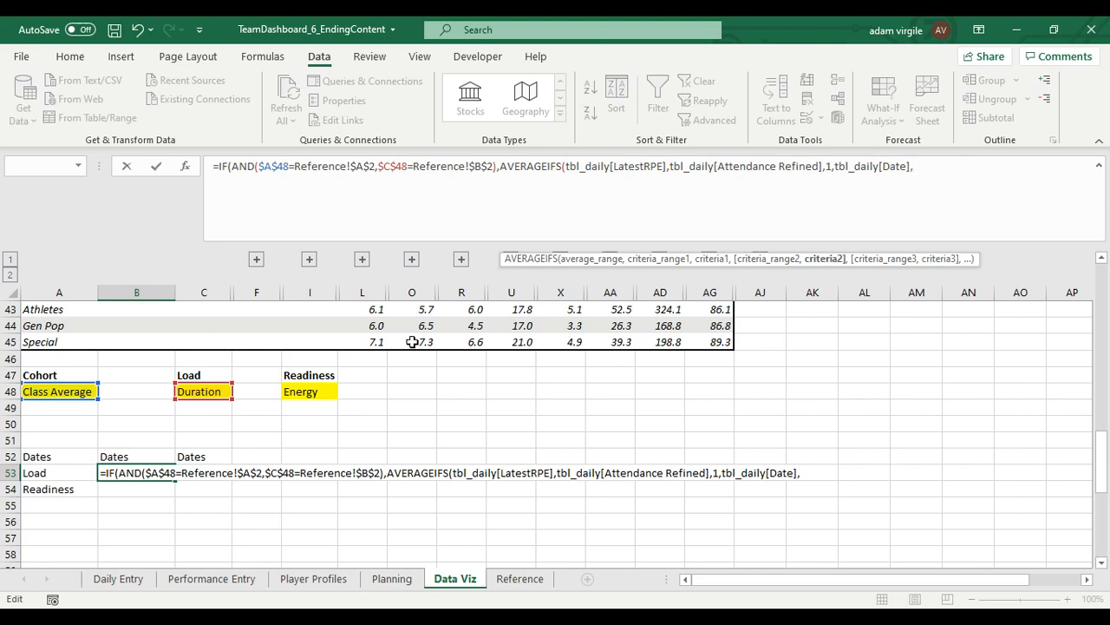
{"action": "left_click", "coordinate": [157, 451]}
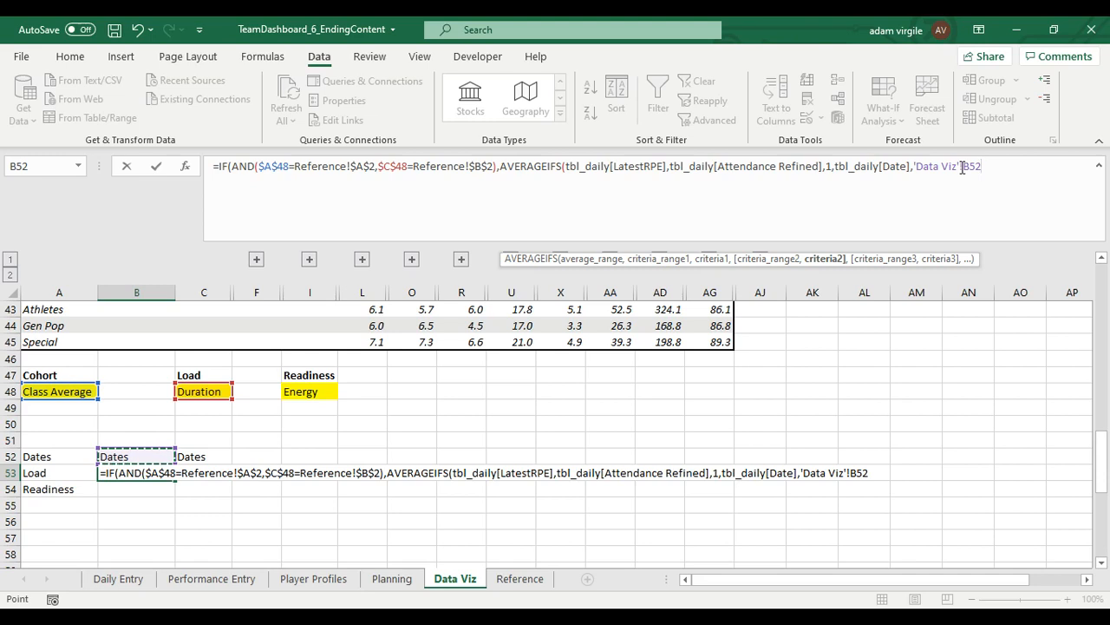
{"action": "left_click_drag", "start_coordinate": [962, 168], "coordinate": [915, 171]}
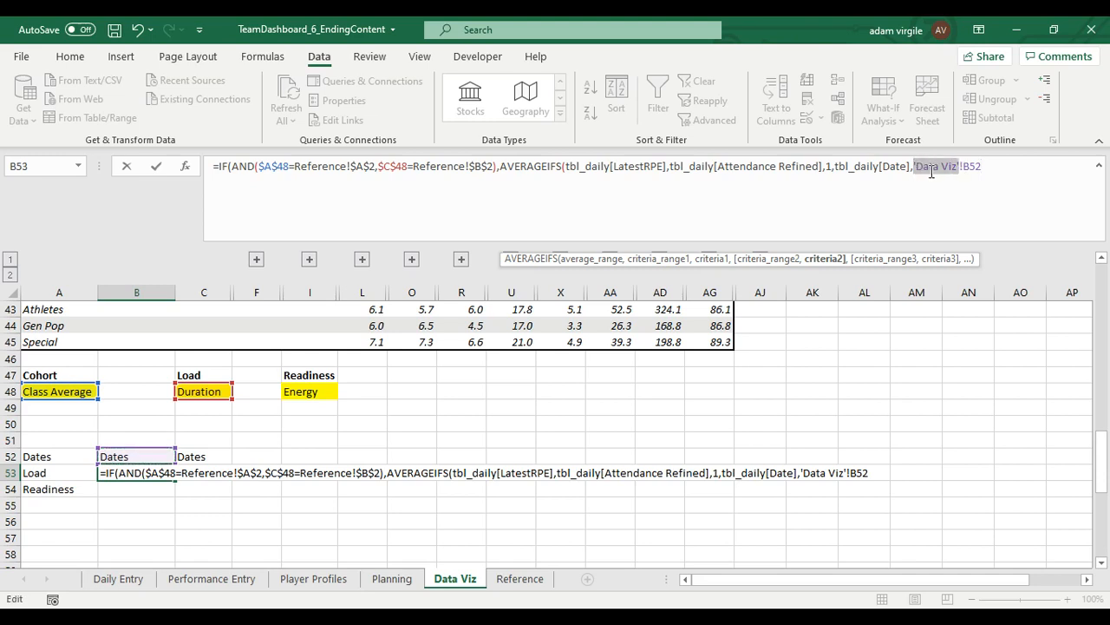
{"action": "key", "text": "Delete"}
{"action": "key", "text": "Delete"}
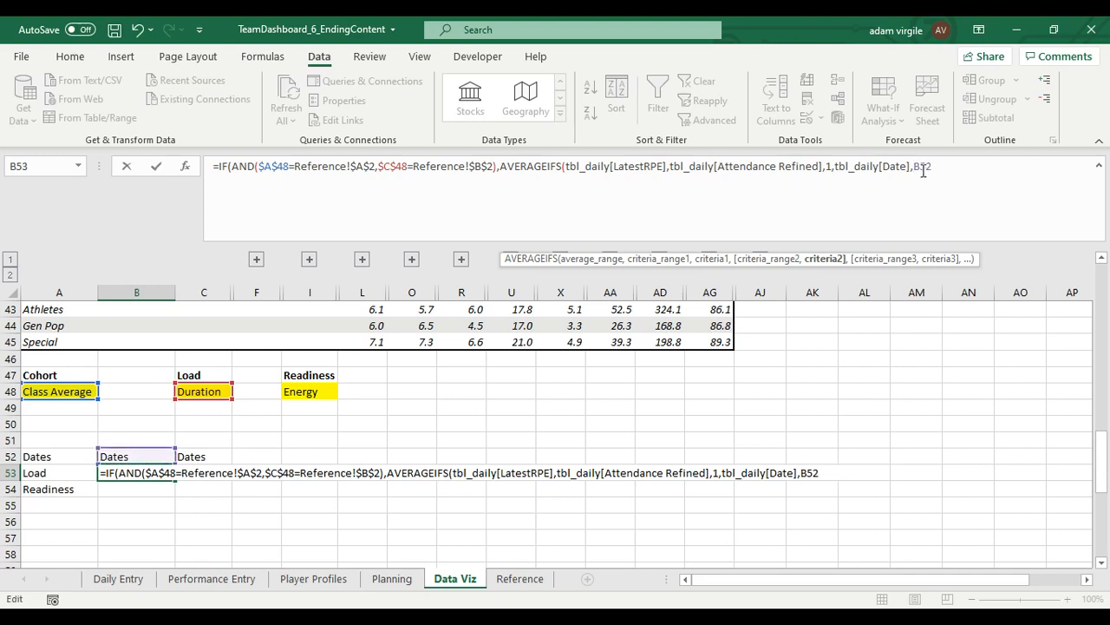
{"action": "type", "text": "$A$"}
{"action": "key", "text": "Right"}
Add tbl_daily[Ones] as the third criteria range with 1 as its criterion, then close and enter the formula in B53.
{"action": "type", "text": ",tbl_daily["}
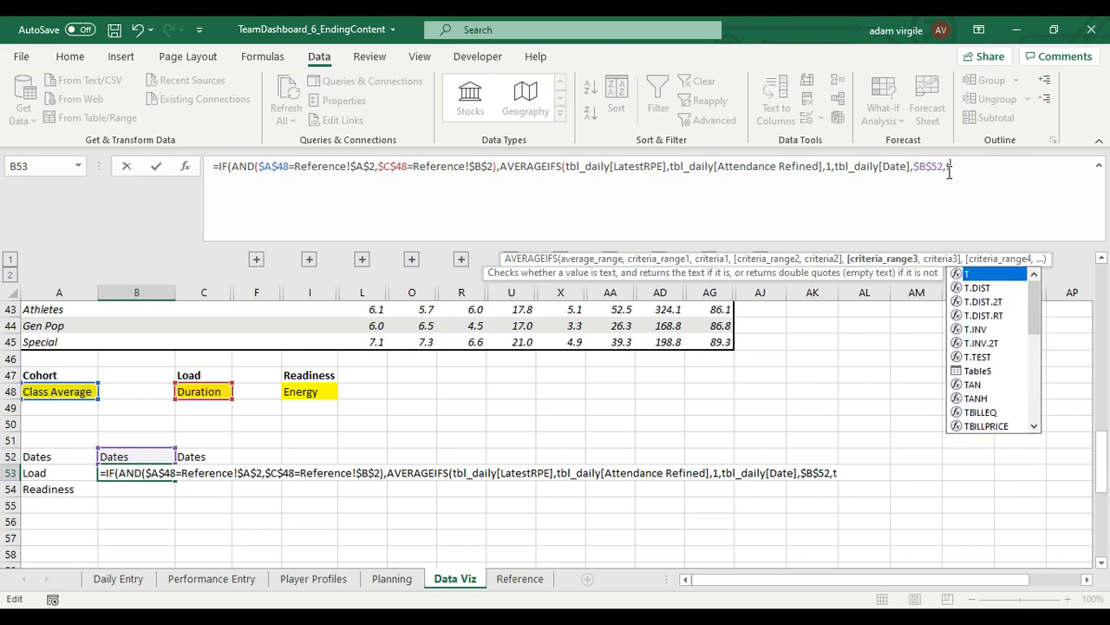
{"action": "type", "text": "Ones"}
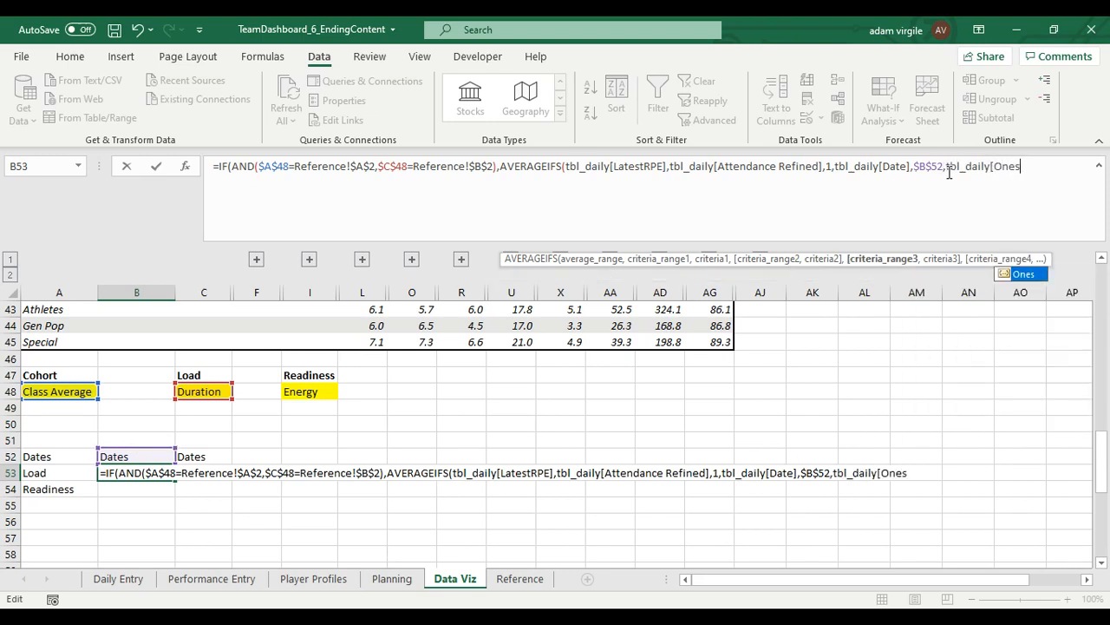
{"action": "type", "text": "],1)"}
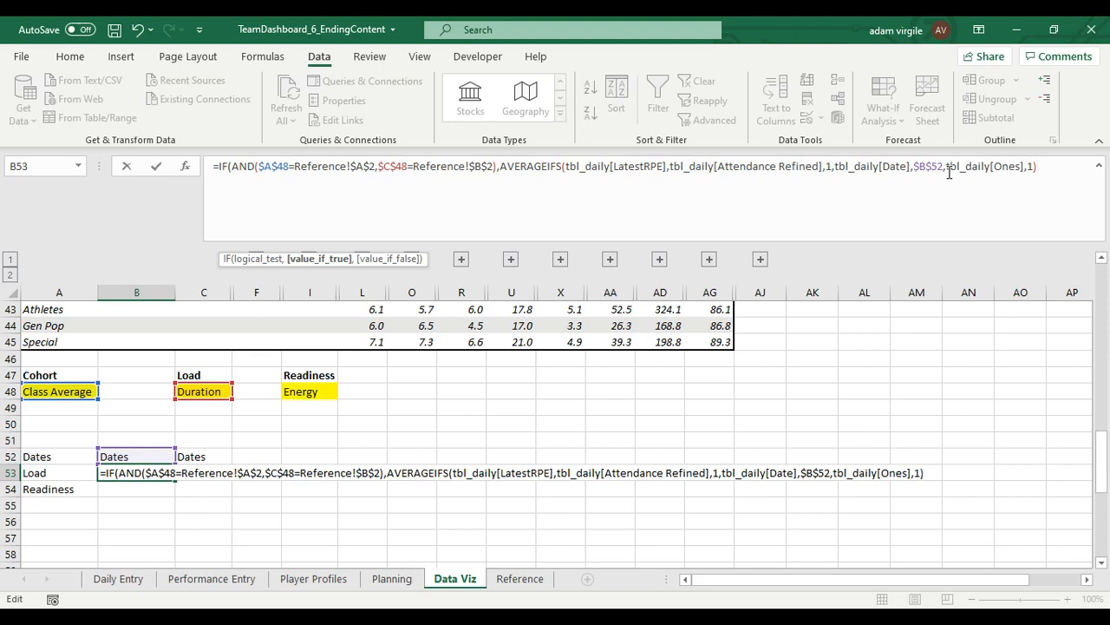
{"action": "type", "text": ")"}
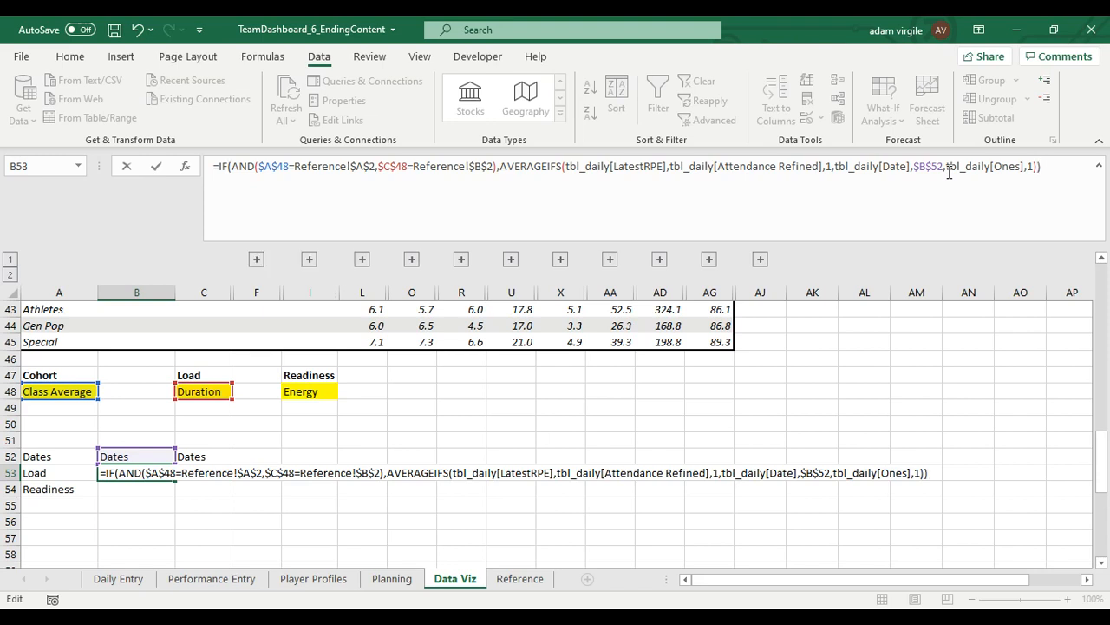
{"action": "key", "text": "BackSpace"}
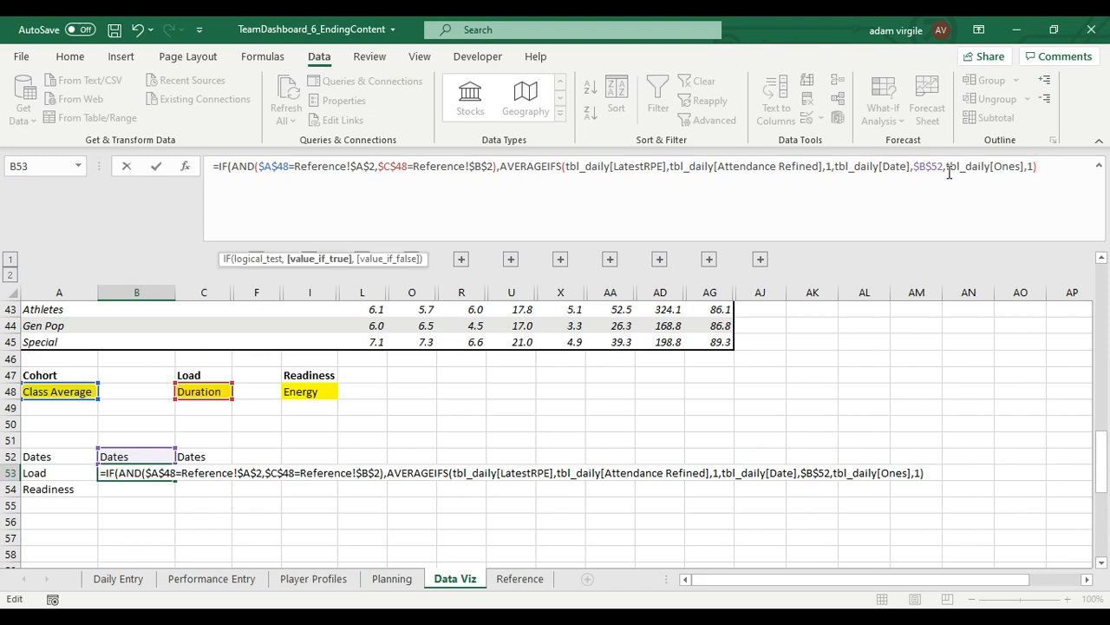
{"action": "type", "text": ")"}
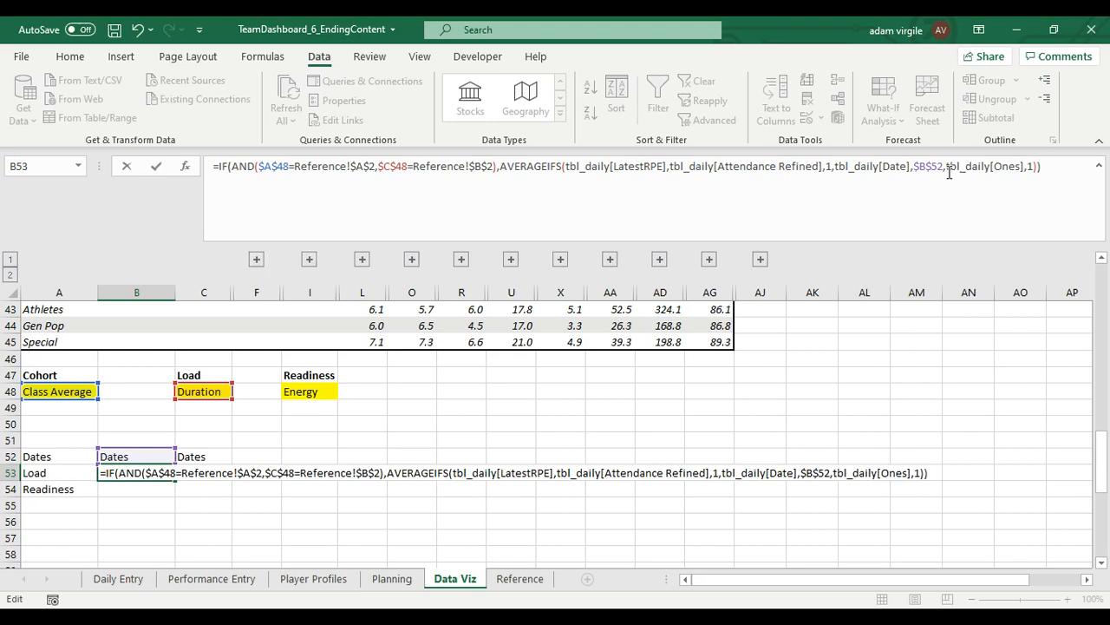
{"action": "key", "text": "Return"}
{"action": "key", "text": "Up"}
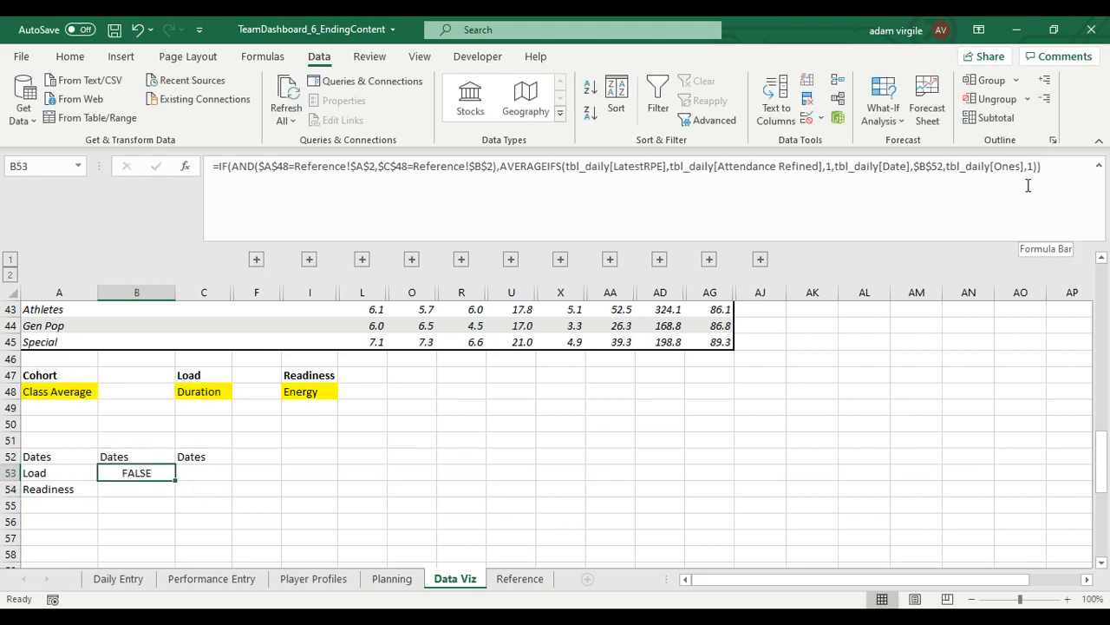
Choose RPE as the Load selection in cell C48.
{"action": "left_click", "coordinate": [222, 392]}
{"action": "left_click", "coordinate": [238, 392]}
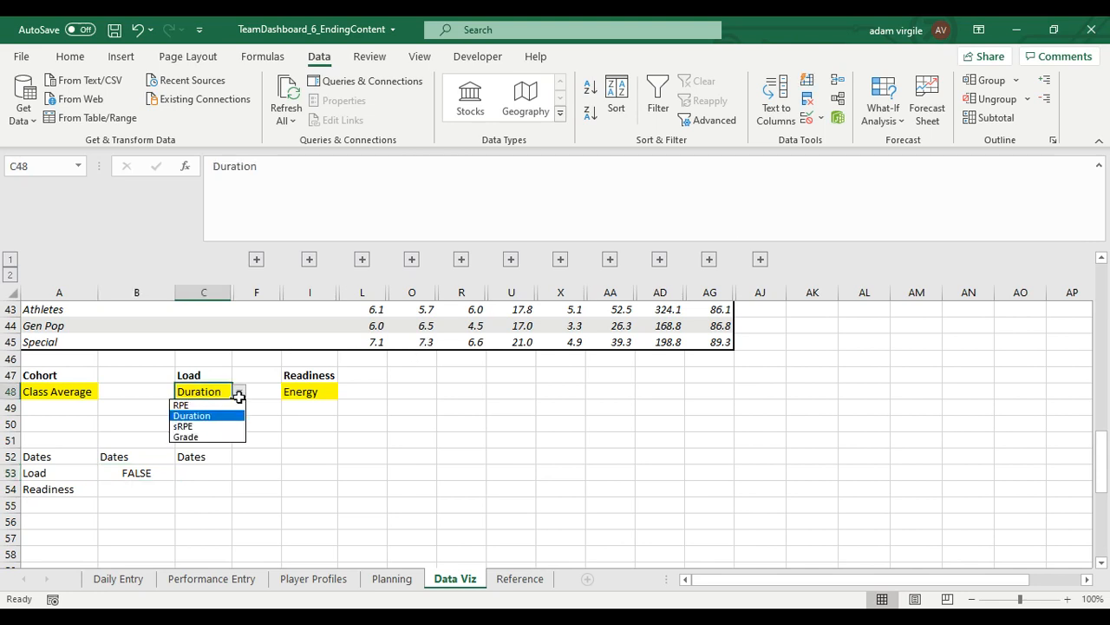
{"action": "left_click", "coordinate": [232, 404]}
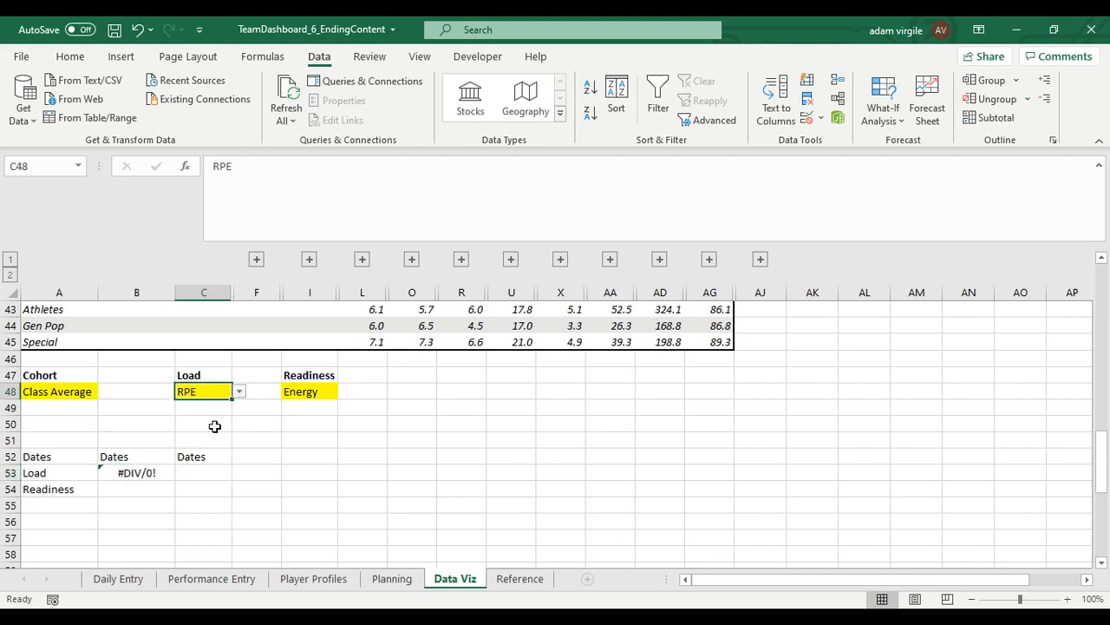
Examine the Load formula in B53 and the Dates cell B52 that it uses as its date criterion.
{"action": "left_click", "coordinate": [157, 469]}
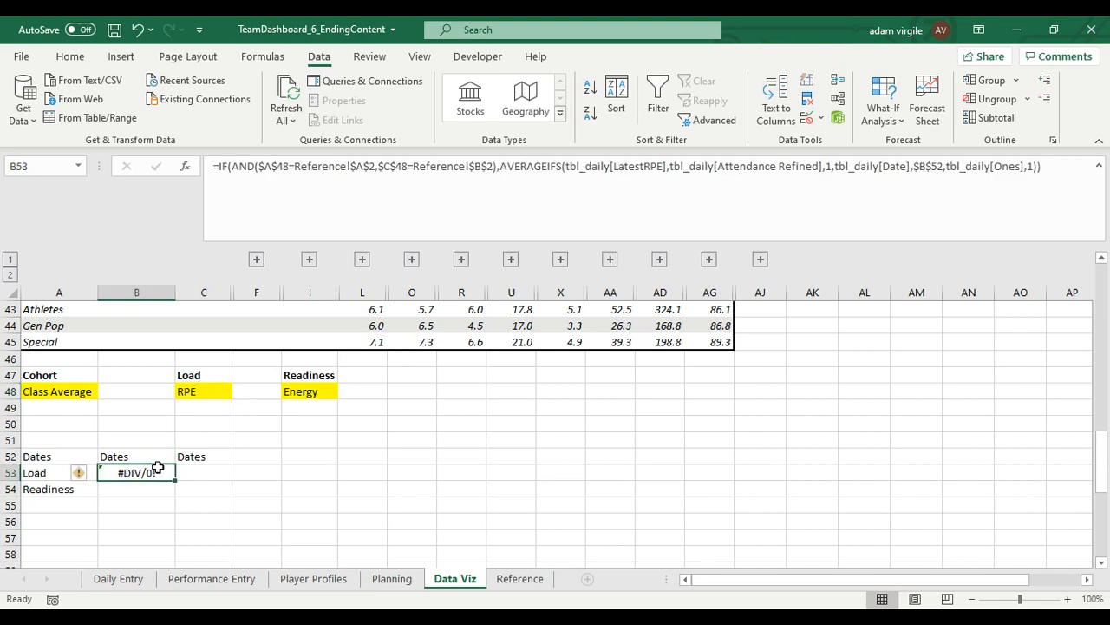
{"action": "left_click", "coordinate": [322, 166]}
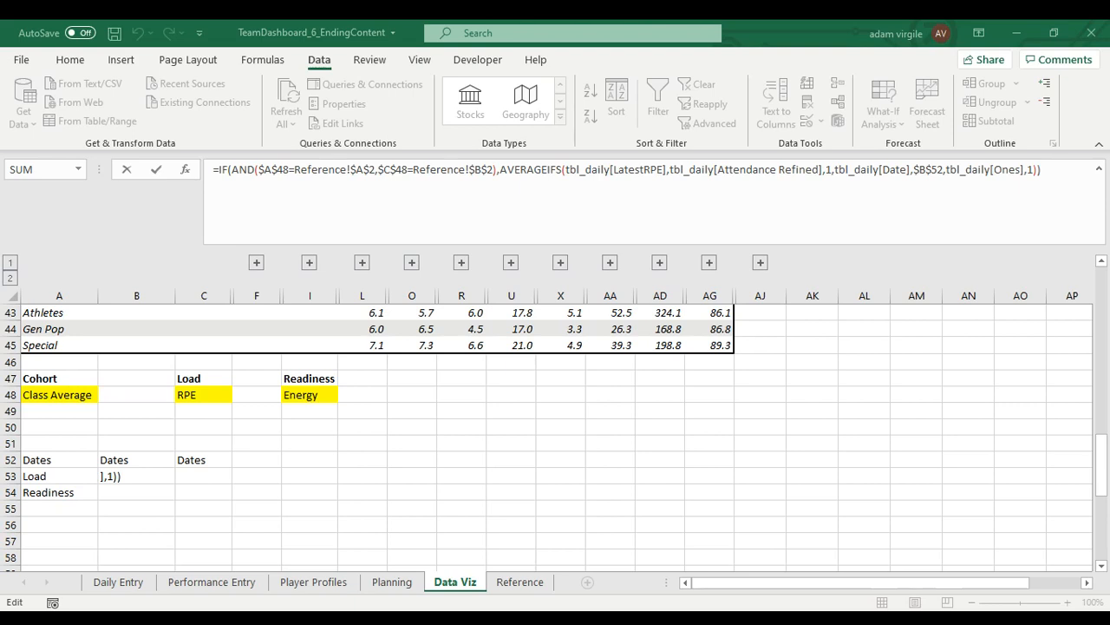
{"action": "key", "text": "Return"}
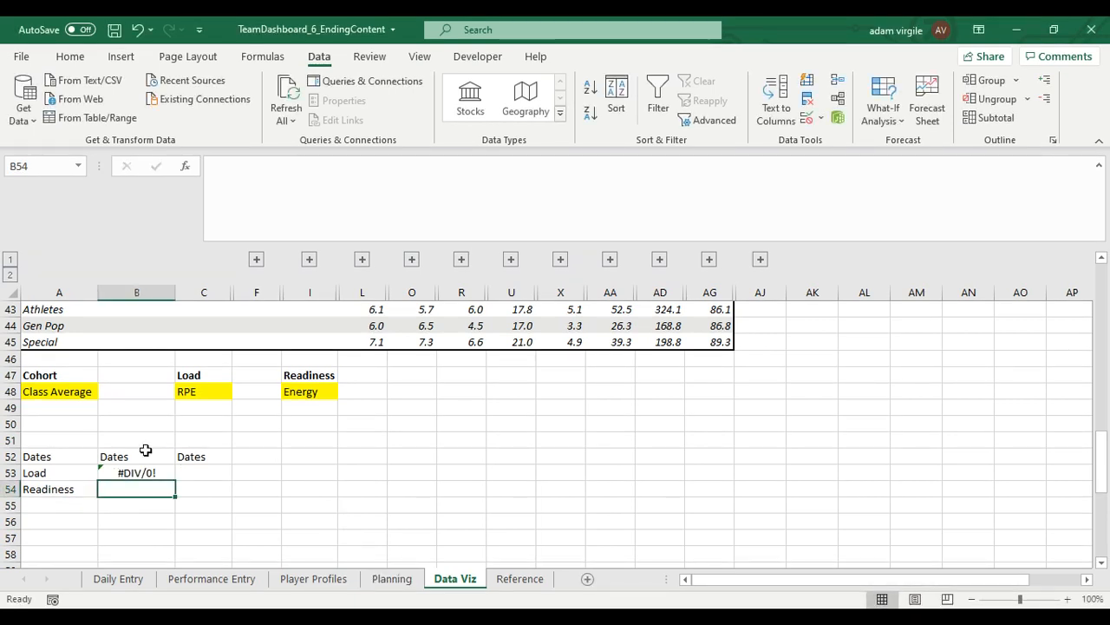
{"action": "left_click", "coordinate": [111, 472]}
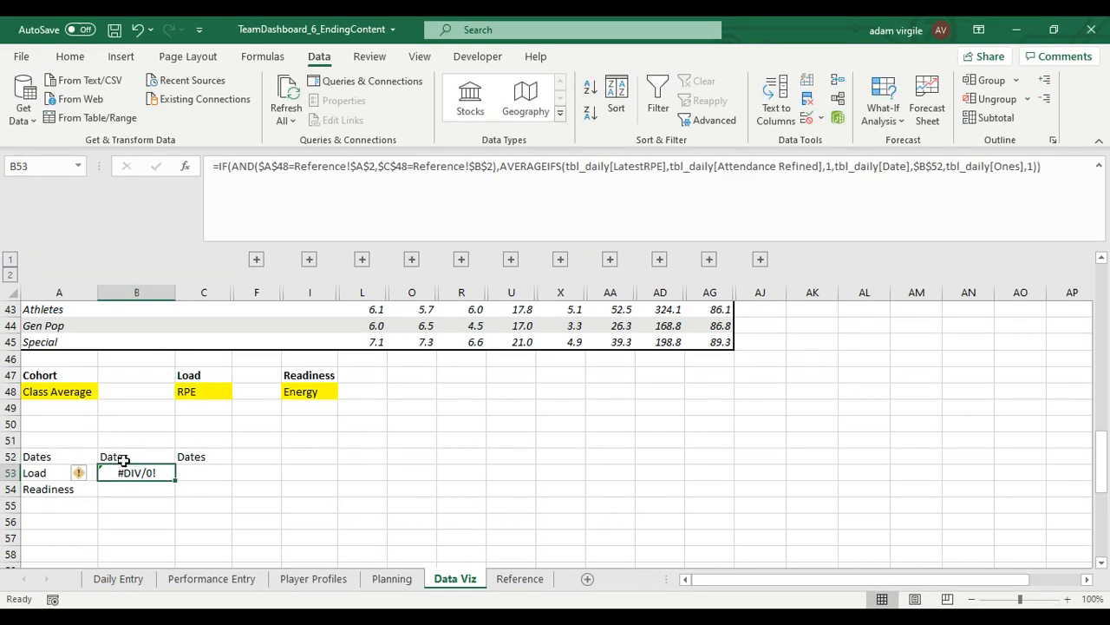
{"action": "left_click", "coordinate": [121, 458]}
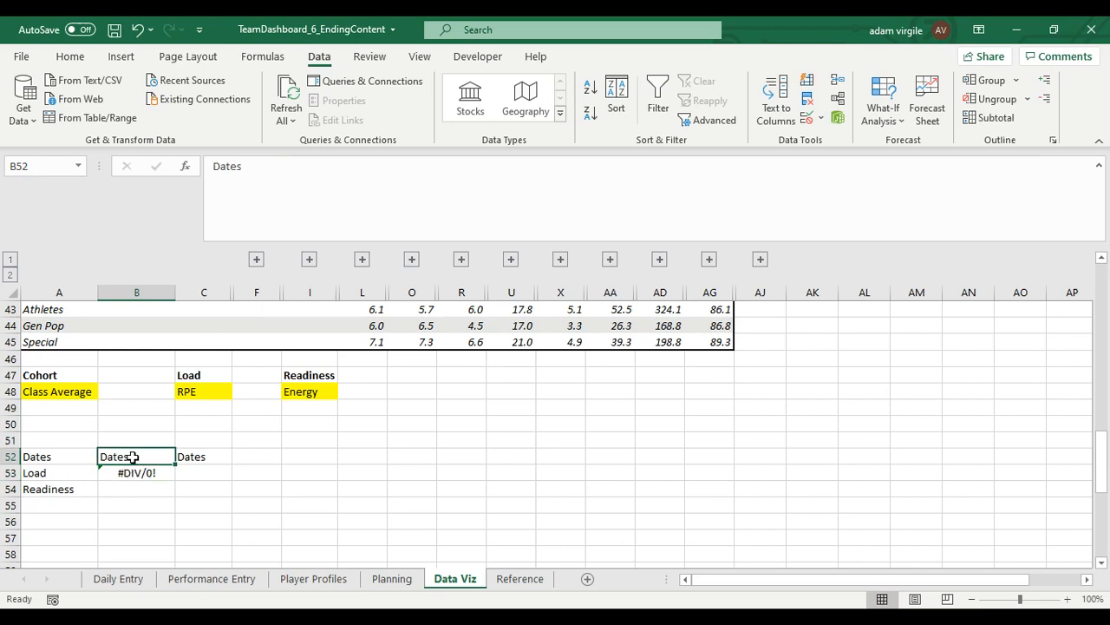
{"action": "left_click", "coordinate": [141, 472]}
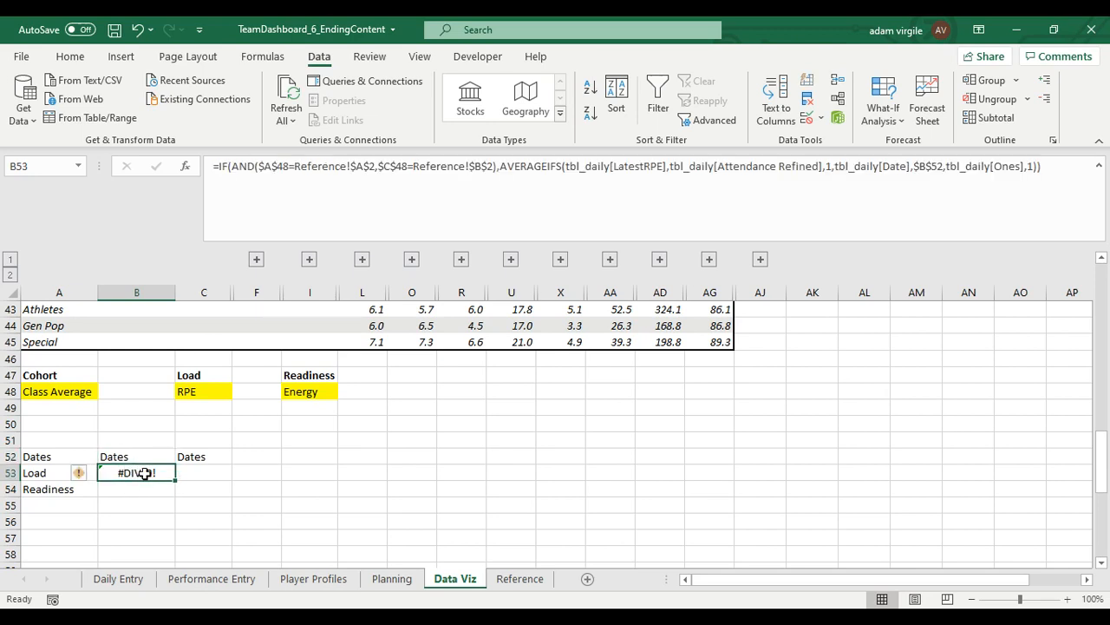
{"action": "left_click", "coordinate": [948, 172]}
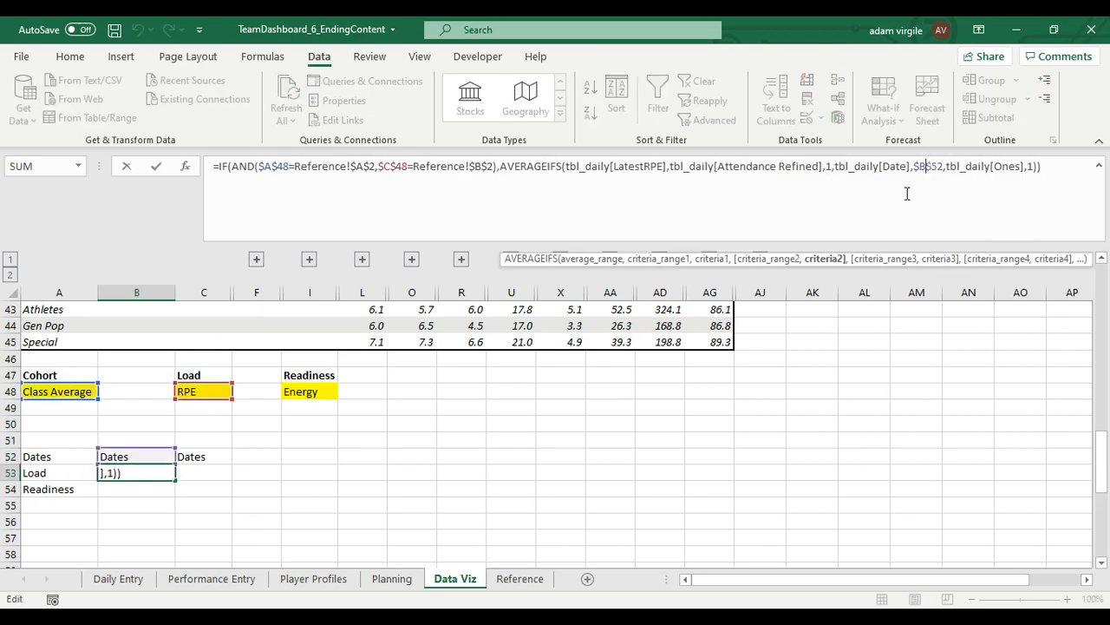
{"action": "left_click", "coordinate": [153, 479]}
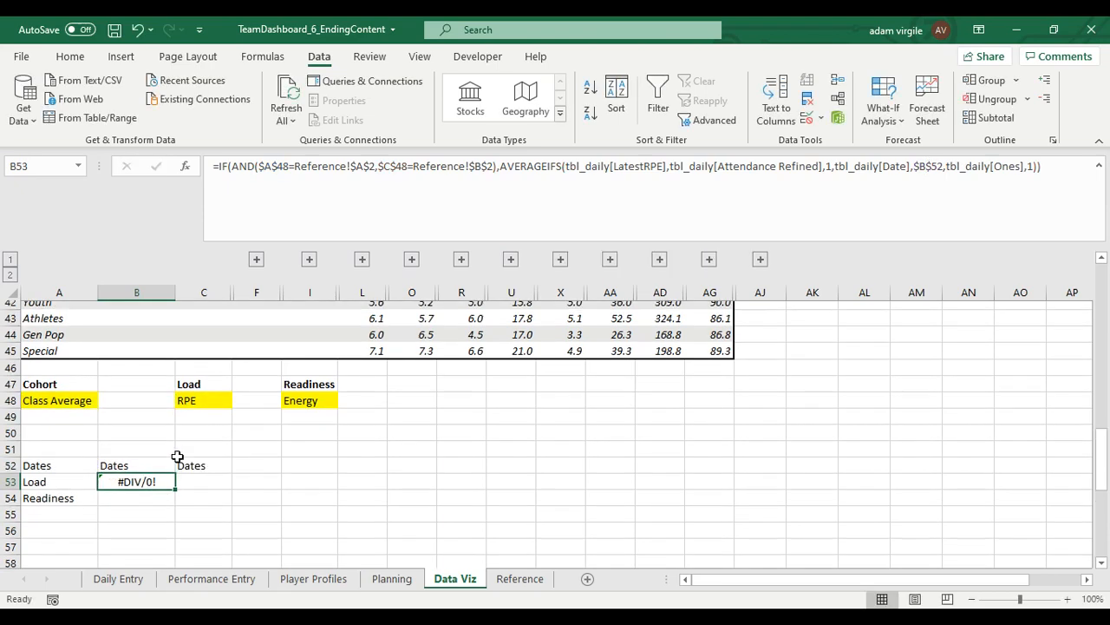
Check the report's Date Picker value, and enter 2/4/2020 as the date in B52.
{"action": "scroll", "coordinate": [176, 454], "scroll_direction": "up", "scroll_amount": 13}
{"action": "scroll", "coordinate": [165, 382], "scroll_direction": "up", "scroll_amount": 2}
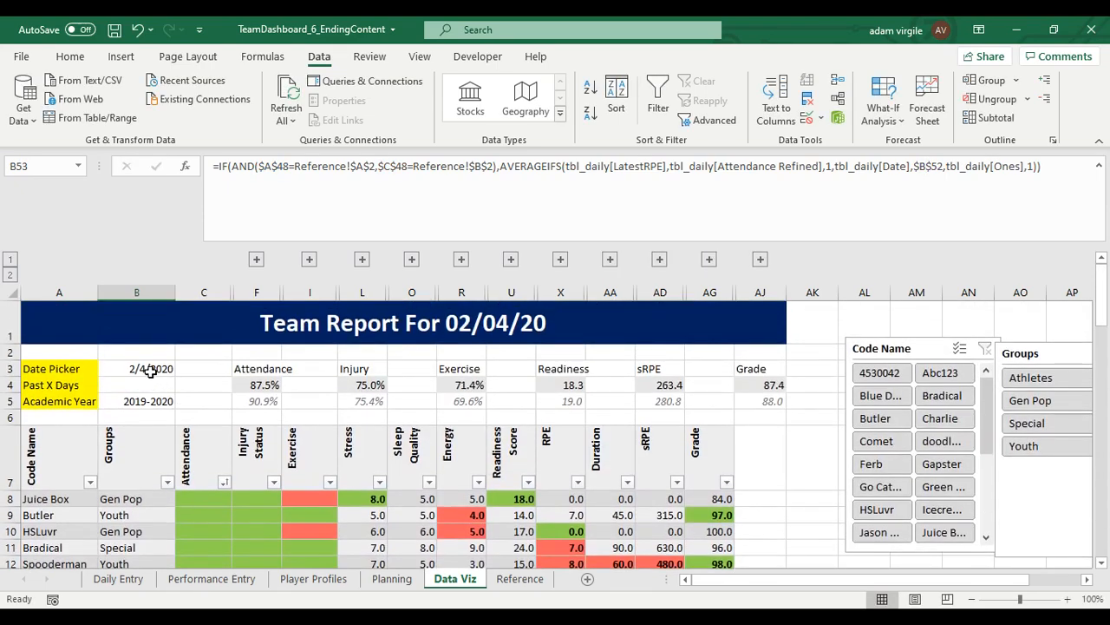
{"action": "scroll", "coordinate": [160, 386], "scroll_direction": "down", "scroll_amount": 12}
{"action": "scroll", "coordinate": [177, 410], "scroll_direction": "down", "scroll_amount": 2}
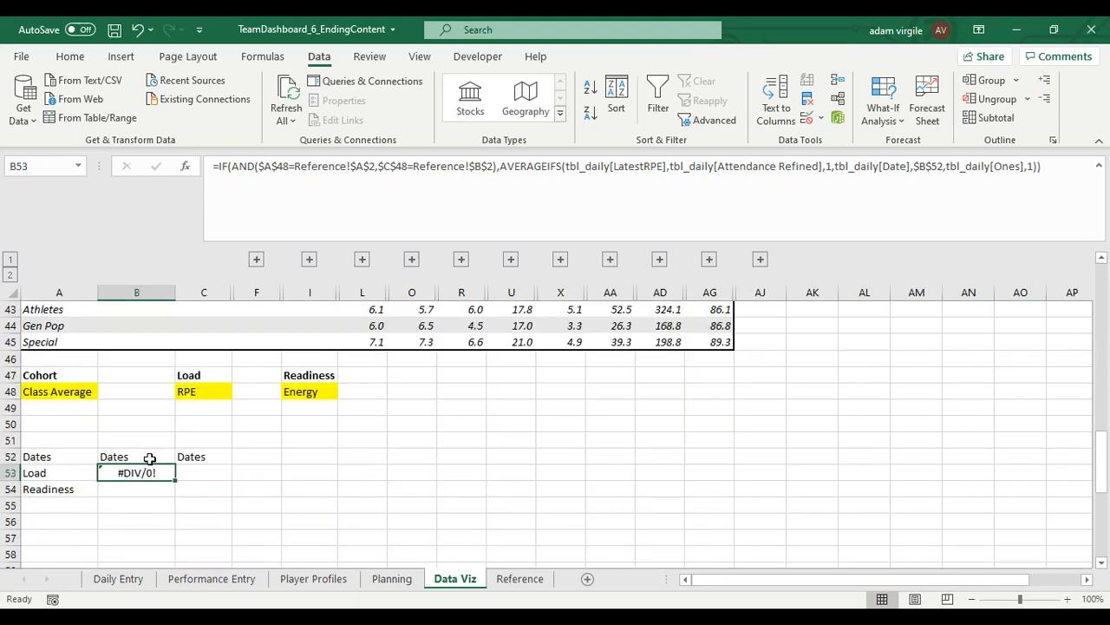
{"action": "left_click", "coordinate": [151, 457]}
{"action": "type", "text": "2/3"}
{"action": "key", "text": "BackSpace"}
{"action": "type", "text": "4/2020"}
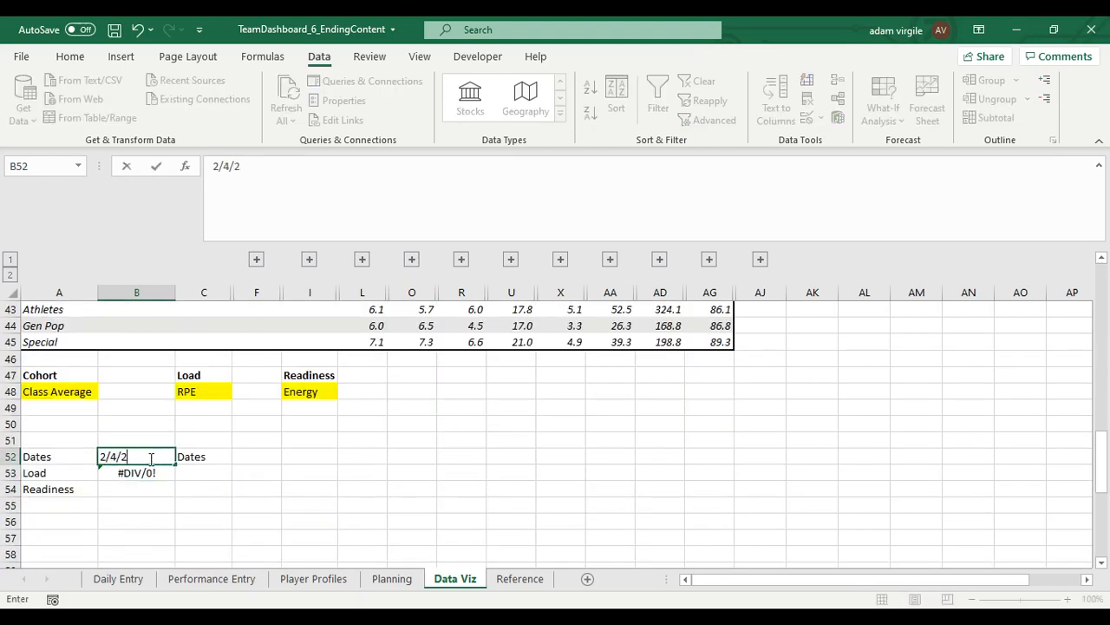
{"action": "key", "text": "Return"}
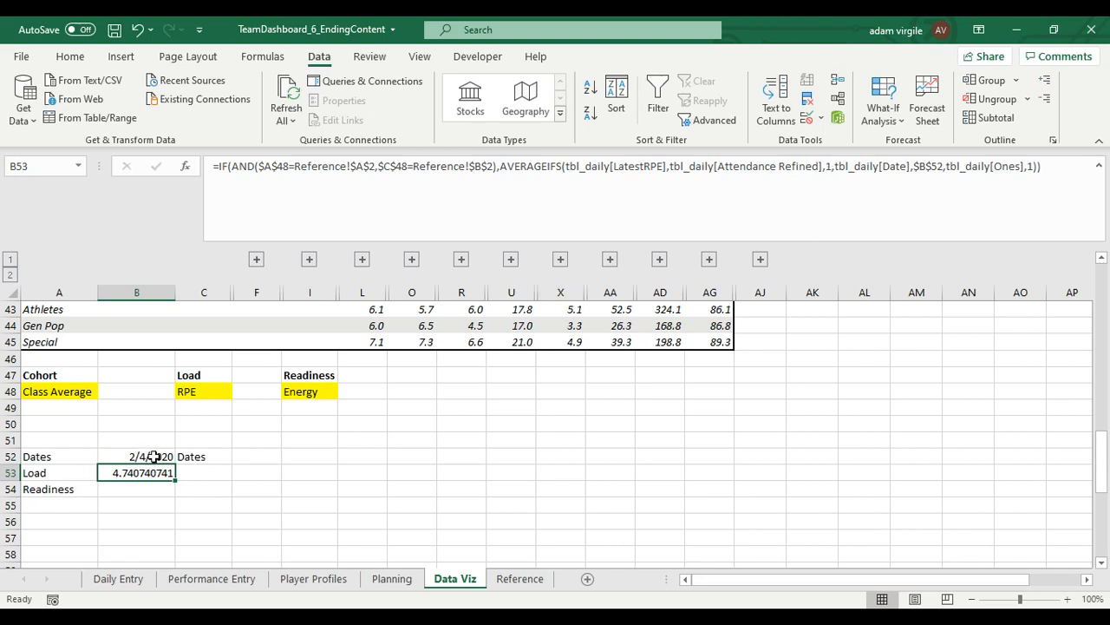
Try to extend B53's formula by pasting a copy of its IF clause on a new line as the value if false.
{"action": "left_click", "coordinate": [1049, 175]}
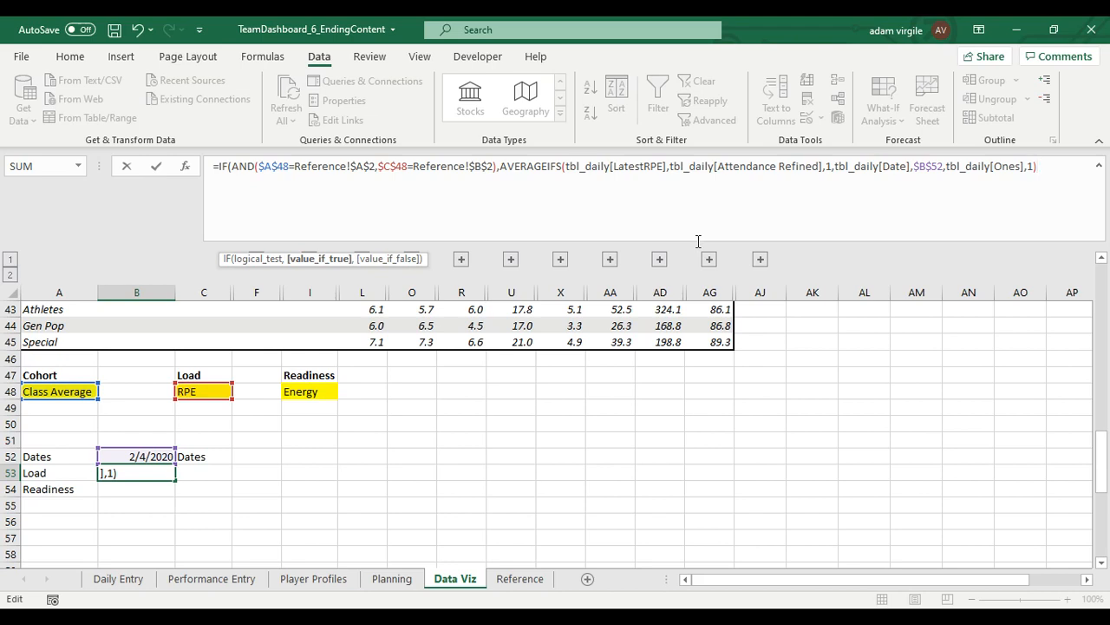
{"action": "type", "text": ","}
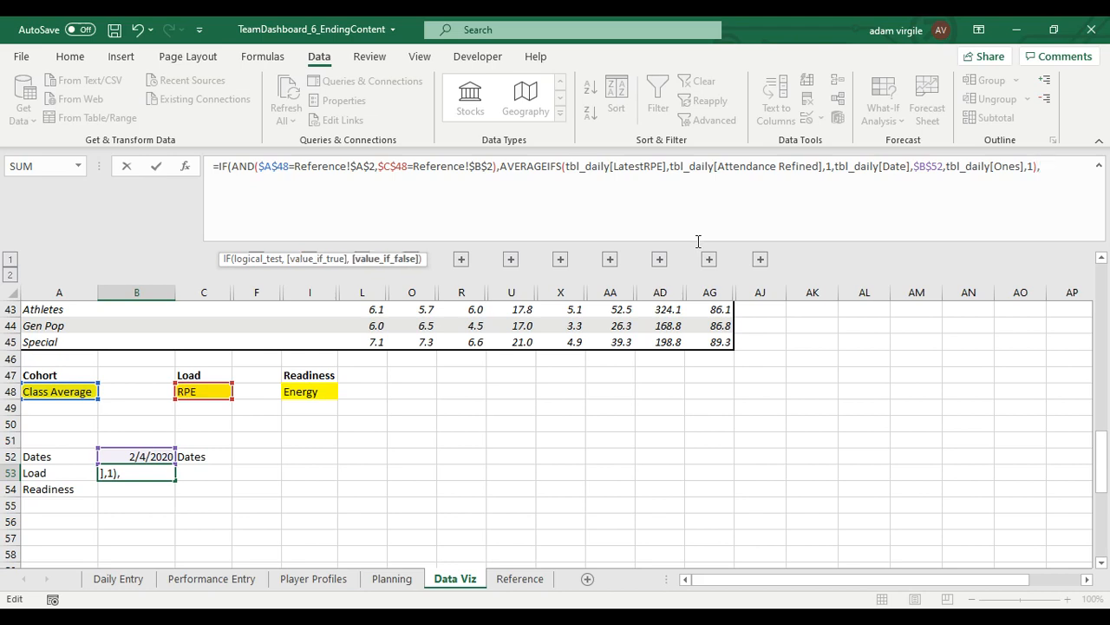
{"action": "left_click_drag", "start_coordinate": [1038, 167], "coordinate": [220, 170]}
{"action": "key", "text": "ctrl+c"}
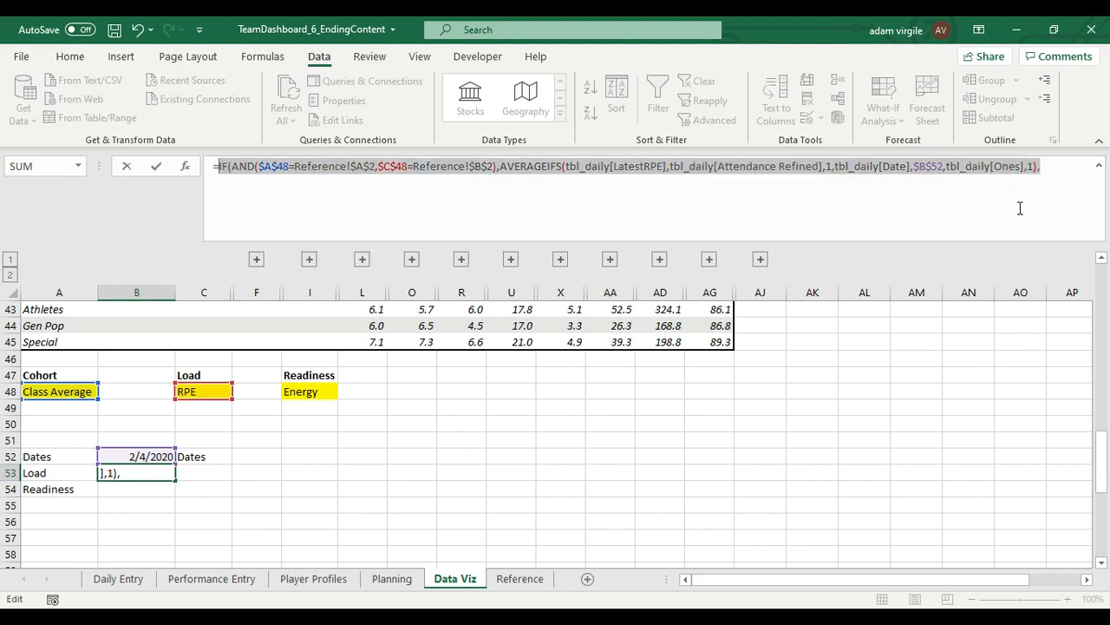
{"action": "left_click", "coordinate": [248, 197]}
{"action": "left_click", "coordinate": [1067, 165]}
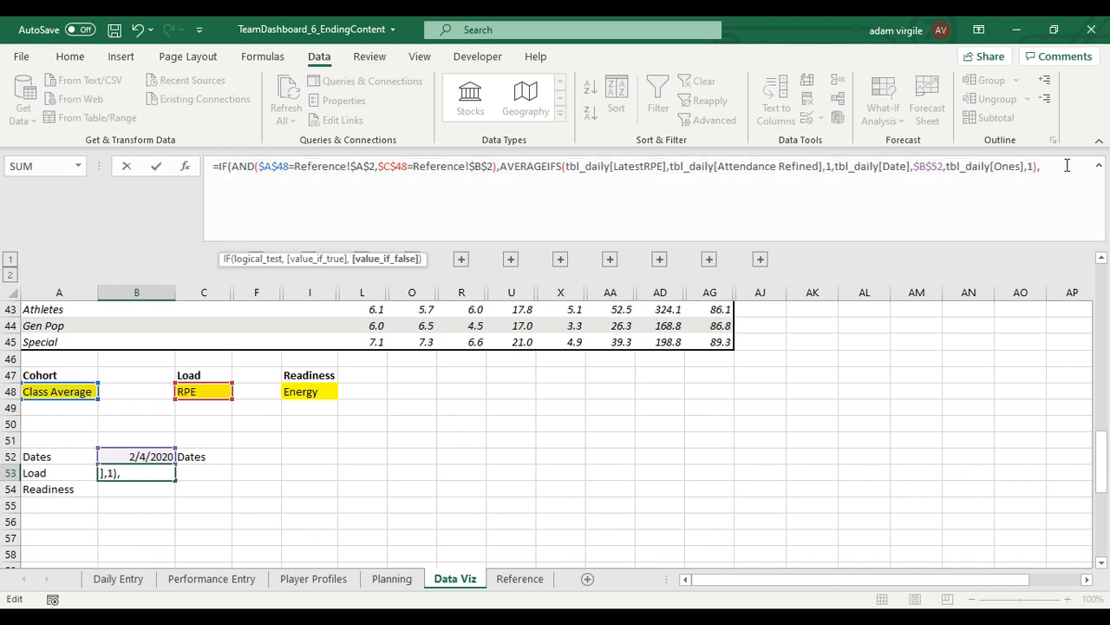
{"action": "key", "text": "alt+Return"}
{"action": "key", "text": "ctrl+v"}
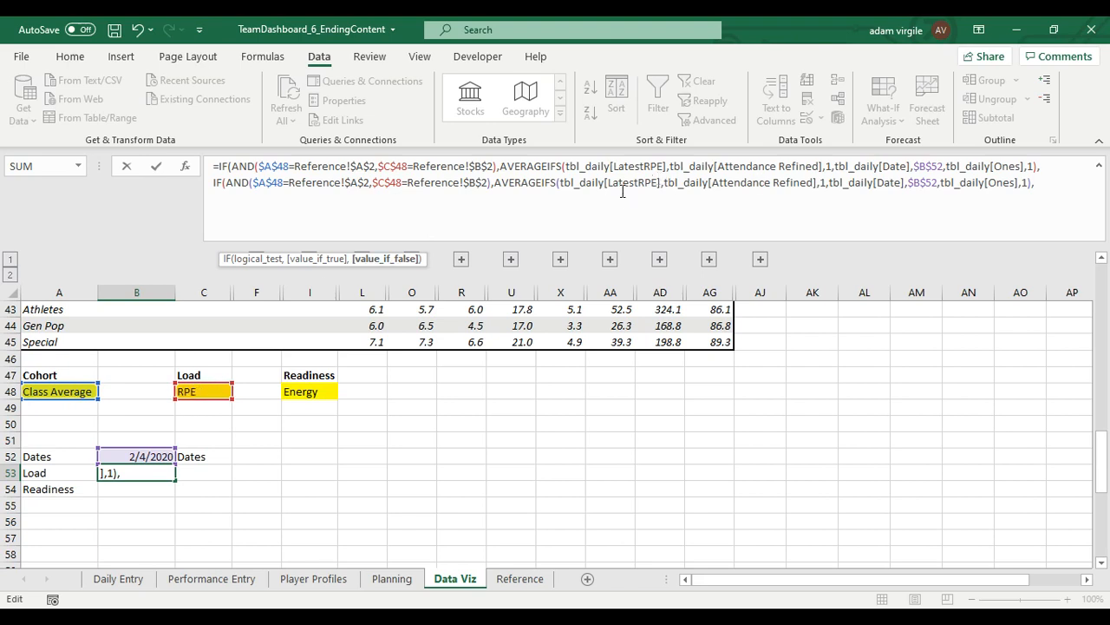
Try to view the Reference sheet while editing the copied clause, and discard the unfinished changes to B53's formula.
{"action": "left_click", "coordinate": [487, 182]}
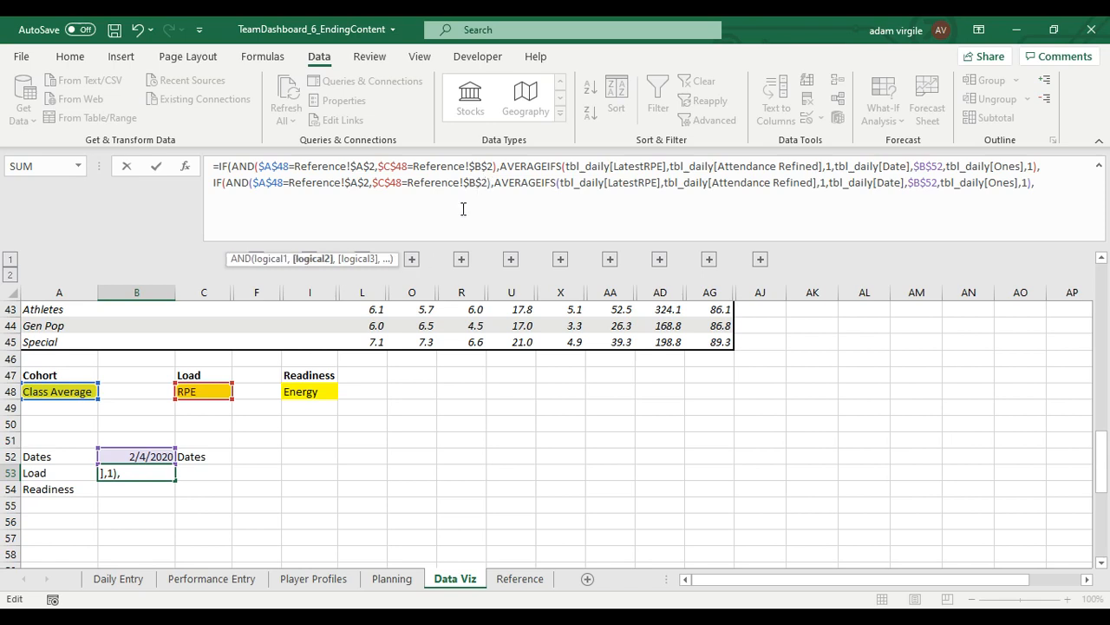
{"action": "left_click", "coordinate": [512, 580]}
{"action": "left_click", "coordinate": [541, 421]}
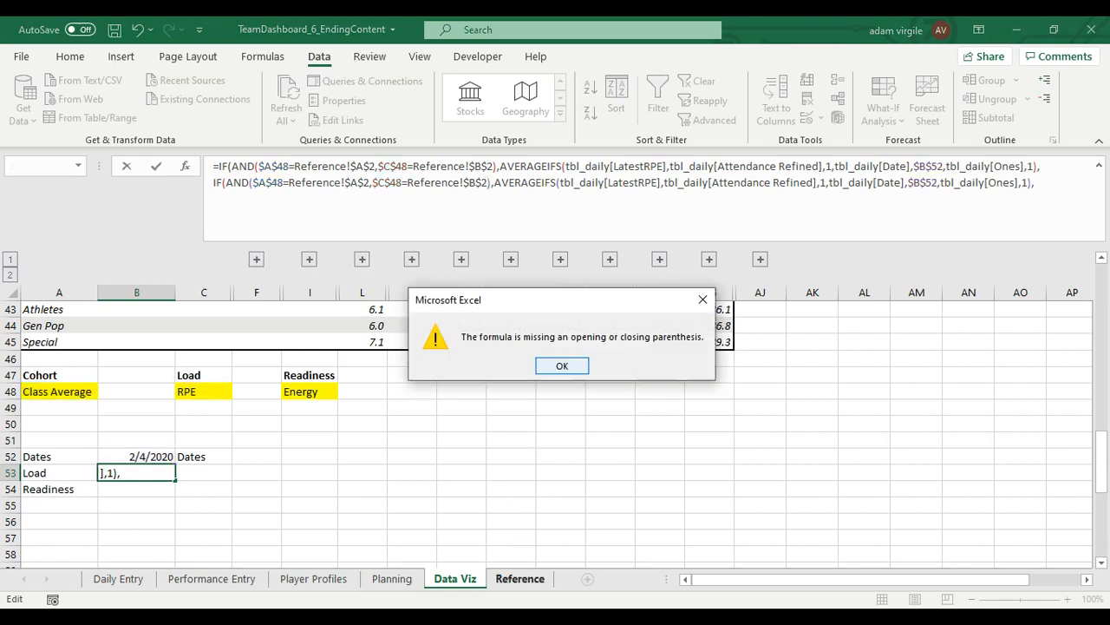
{"action": "left_click", "coordinate": [534, 366]}
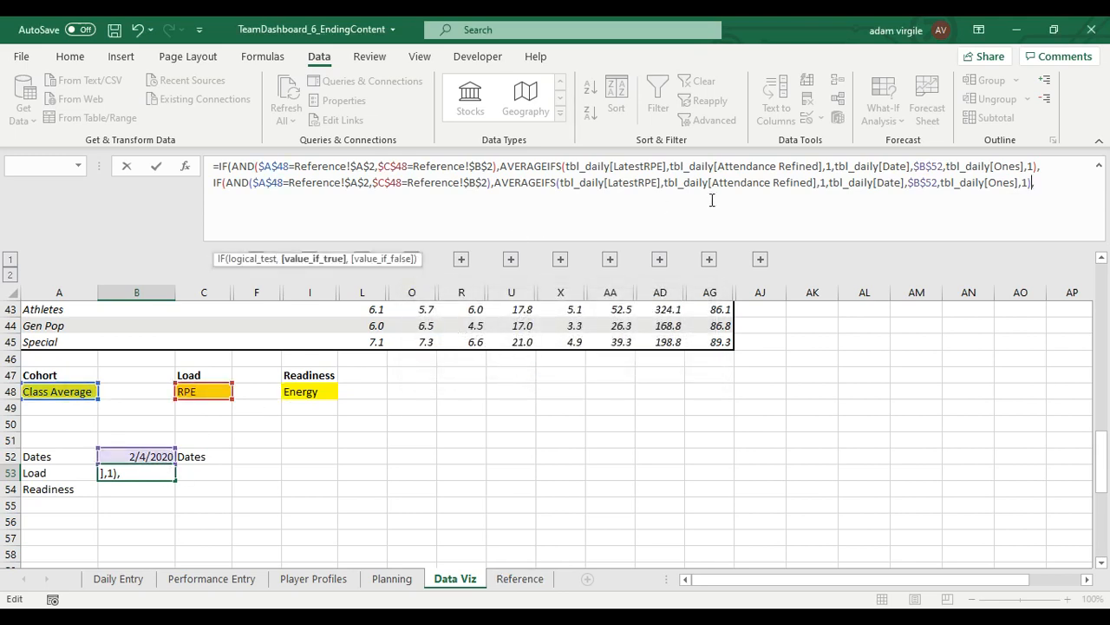
{"action": "key", "text": "Escape"}
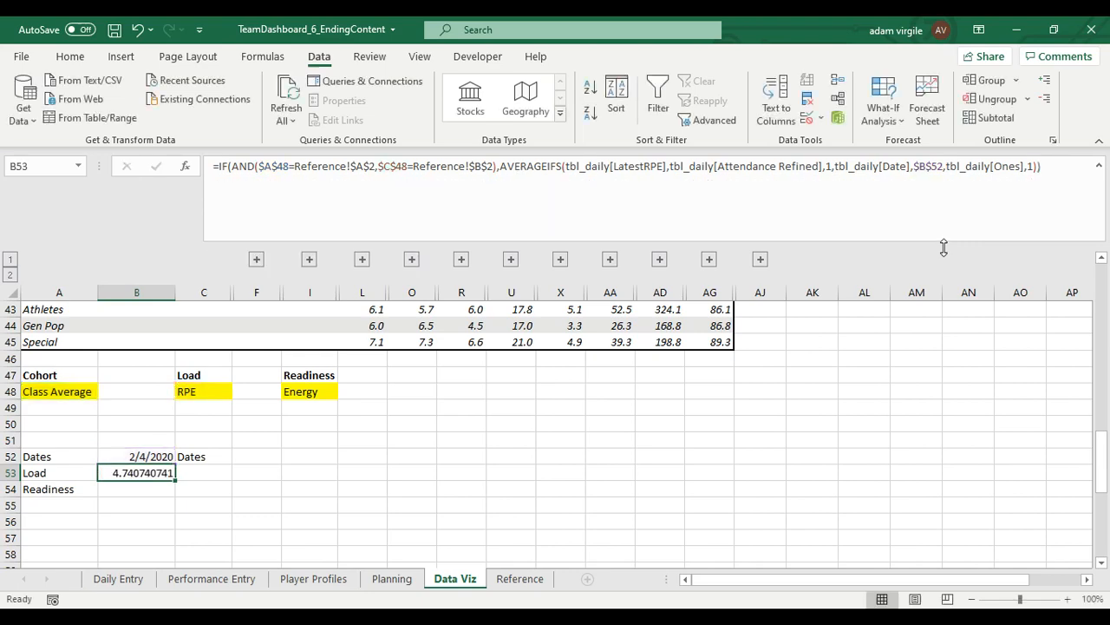
Check the metric order on the Reference sheet, and extend B53's formula with a copy of its IF clause on a new line as the value if false.
{"action": "left_click", "coordinate": [522, 580]}
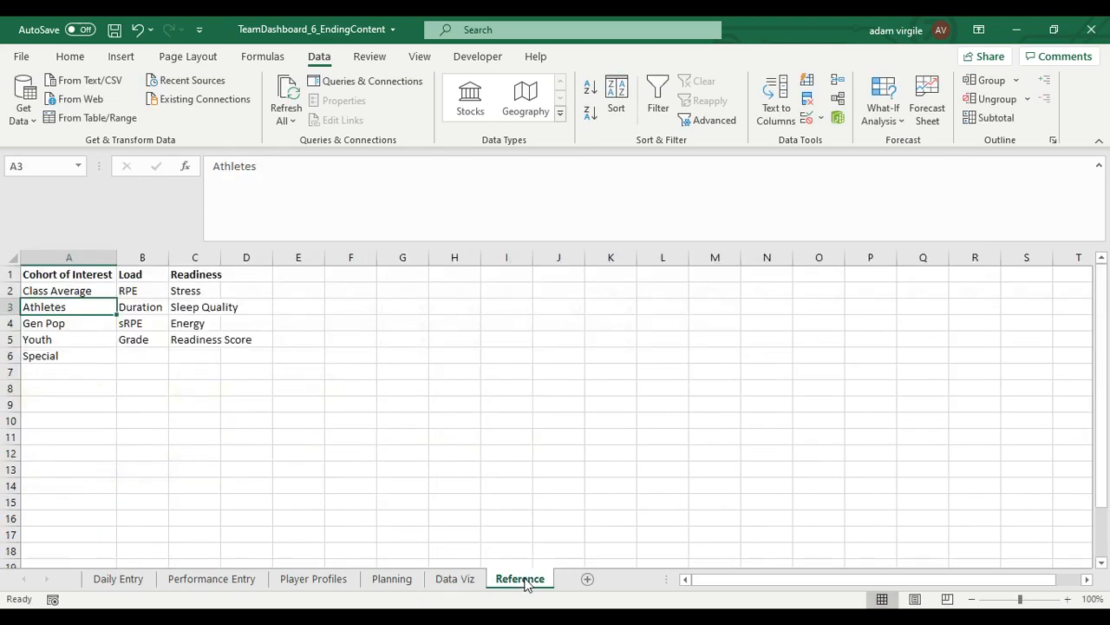
{"action": "left_click", "coordinate": [456, 581]}
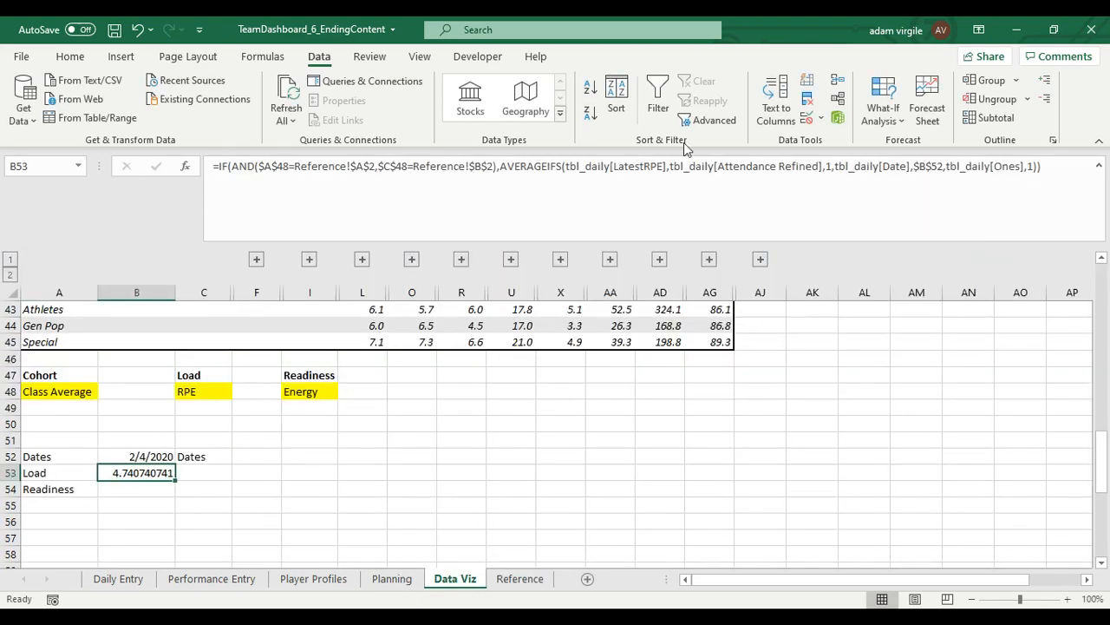
{"action": "left_click", "coordinate": [1054, 159]}
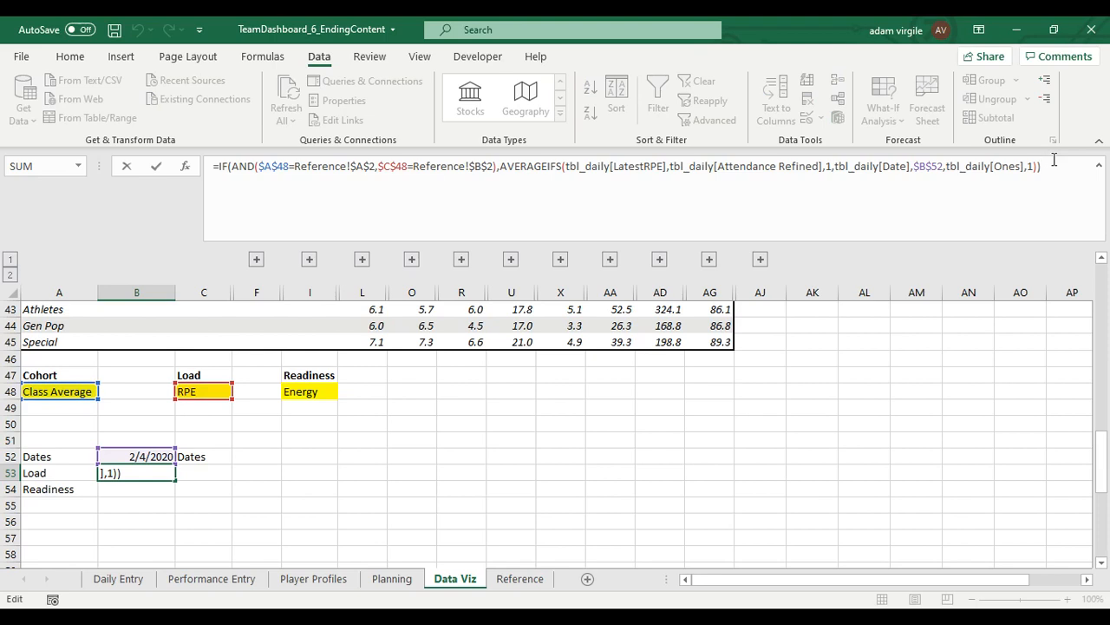
{"action": "key", "text": "BackSpace"}
{"action": "type", "text": ","}
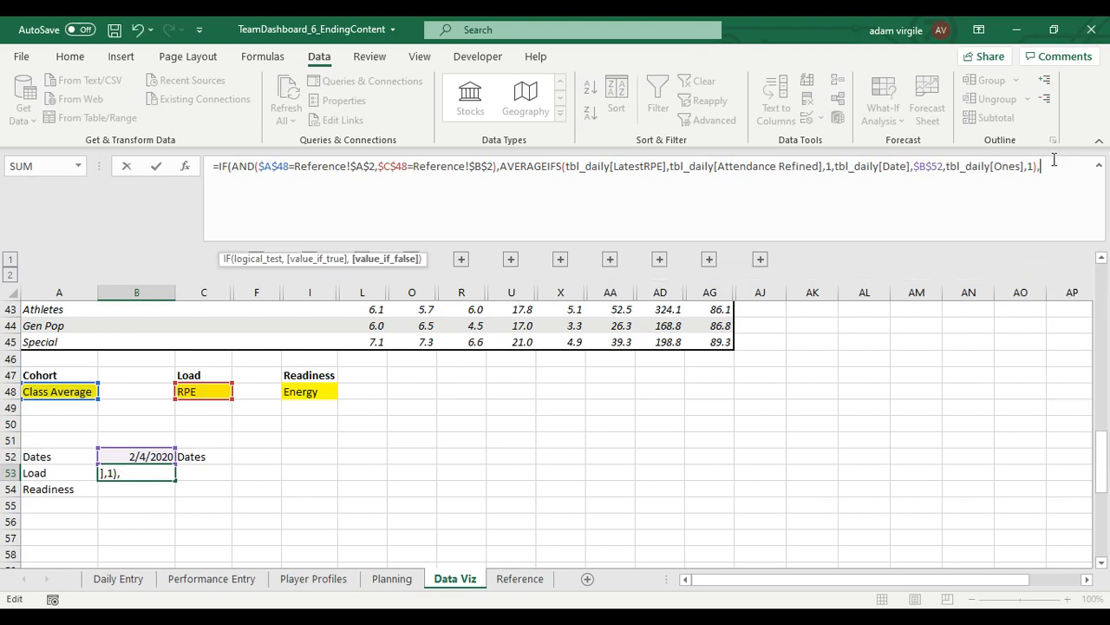
{"action": "left_click_drag", "start_coordinate": [1055, 165], "coordinate": [222, 169]}
{"action": "key", "text": "ctrl+c"}
{"action": "left_click", "coordinate": [243, 203]}
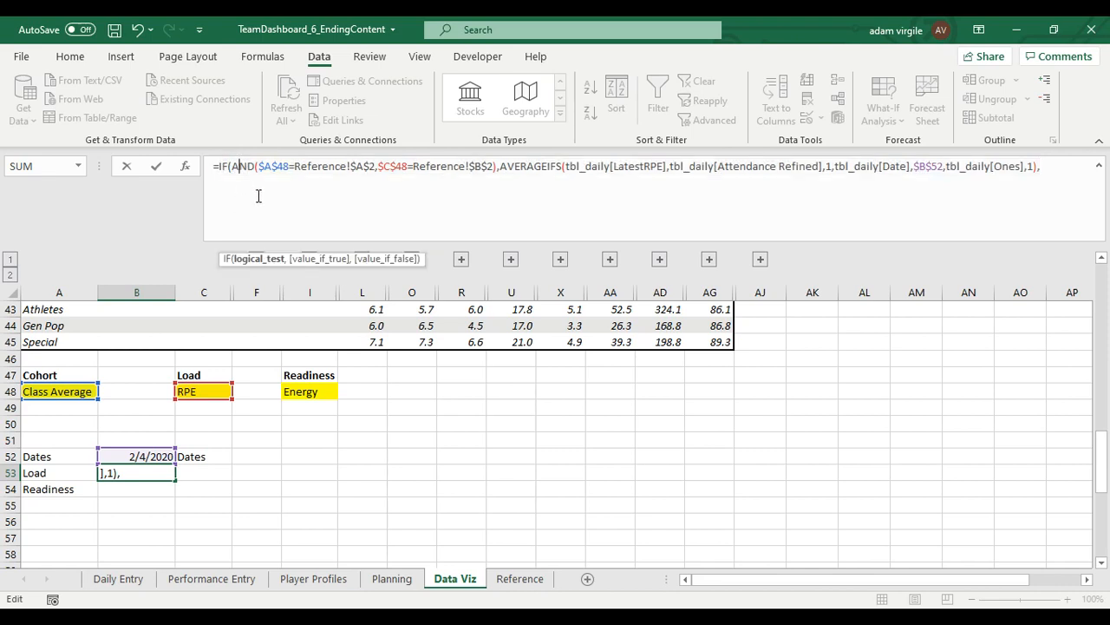
{"action": "key", "text": "alt+Return"}
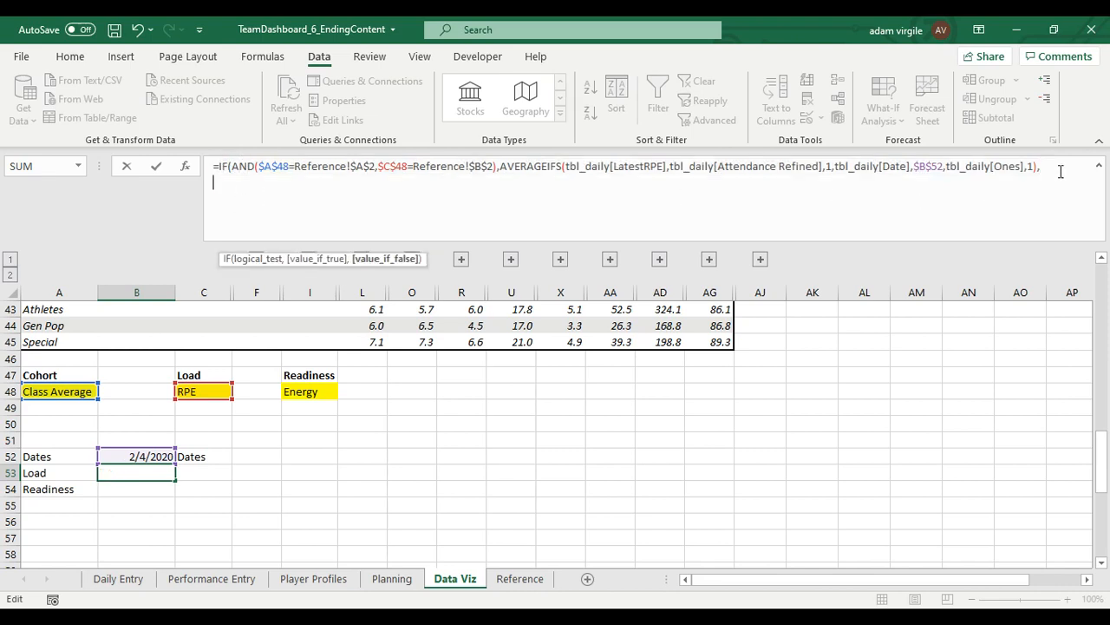
{"action": "key", "text": "ctrl+v"}
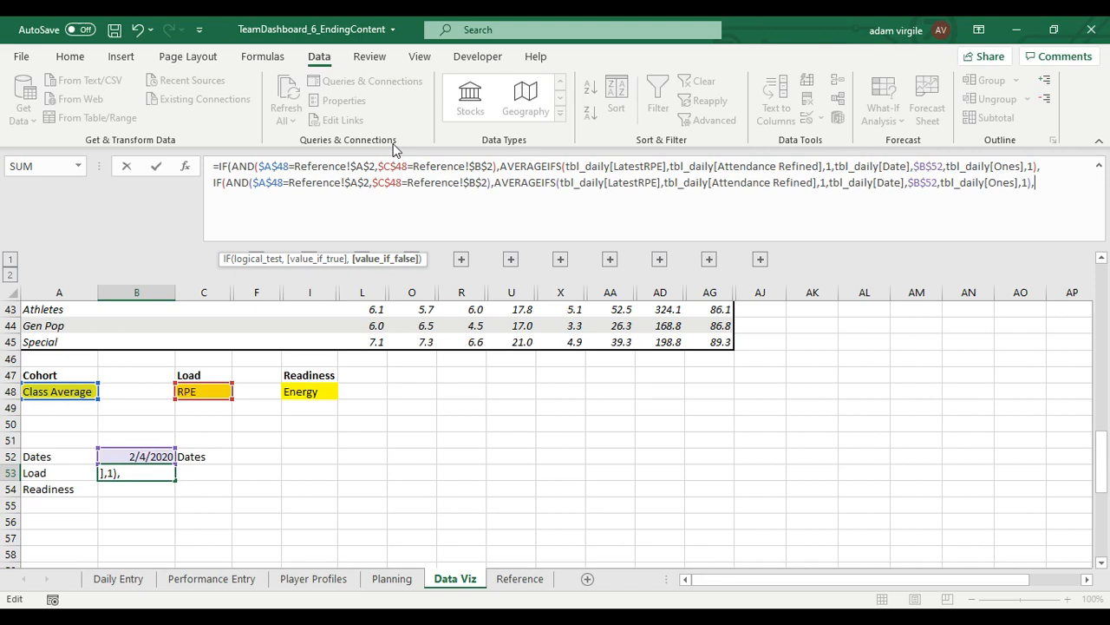
In the second IF clause, set the load criterion to Reference!$B$3 and the averaged column to tbl_daily[LatestDuration].
{"action": "left_click", "coordinate": [489, 183]}
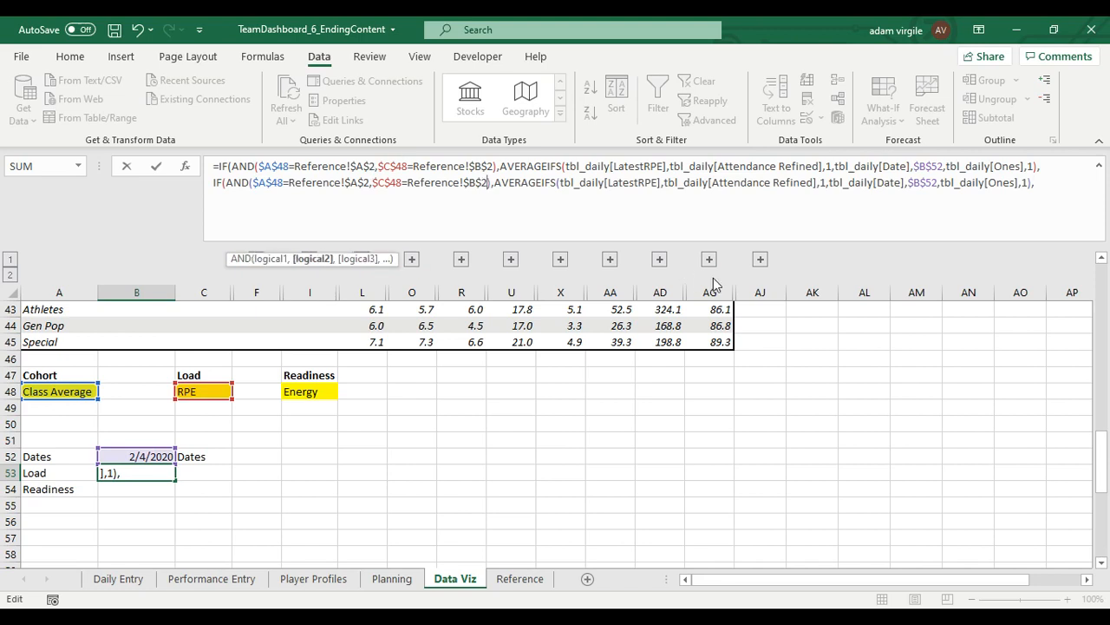
{"action": "key", "text": "BackSpace"}
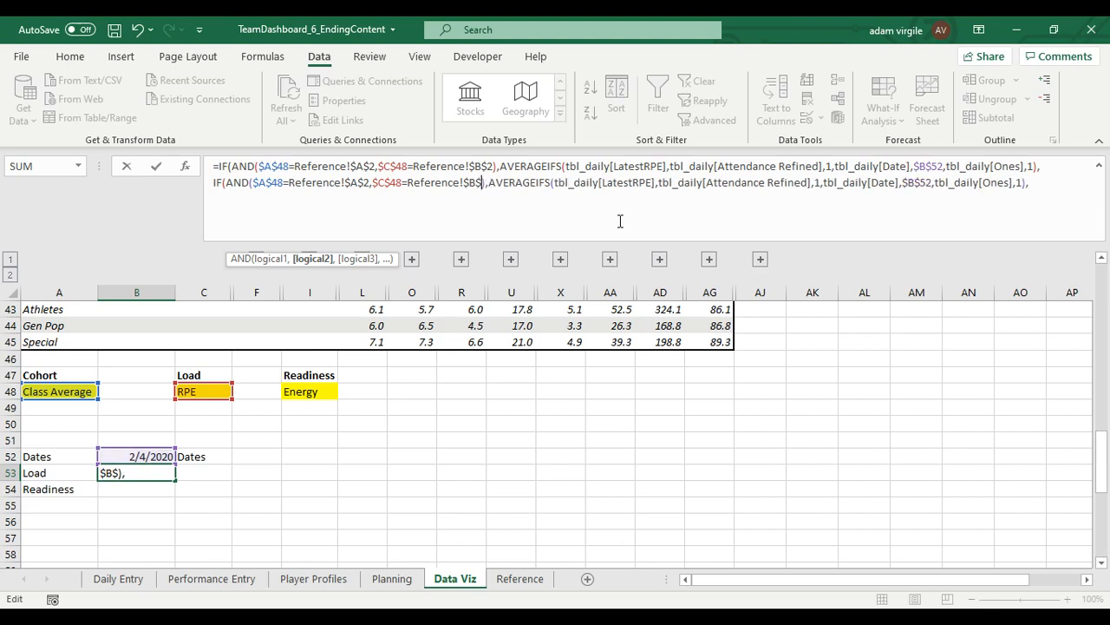
{"action": "type", "text": "3"}
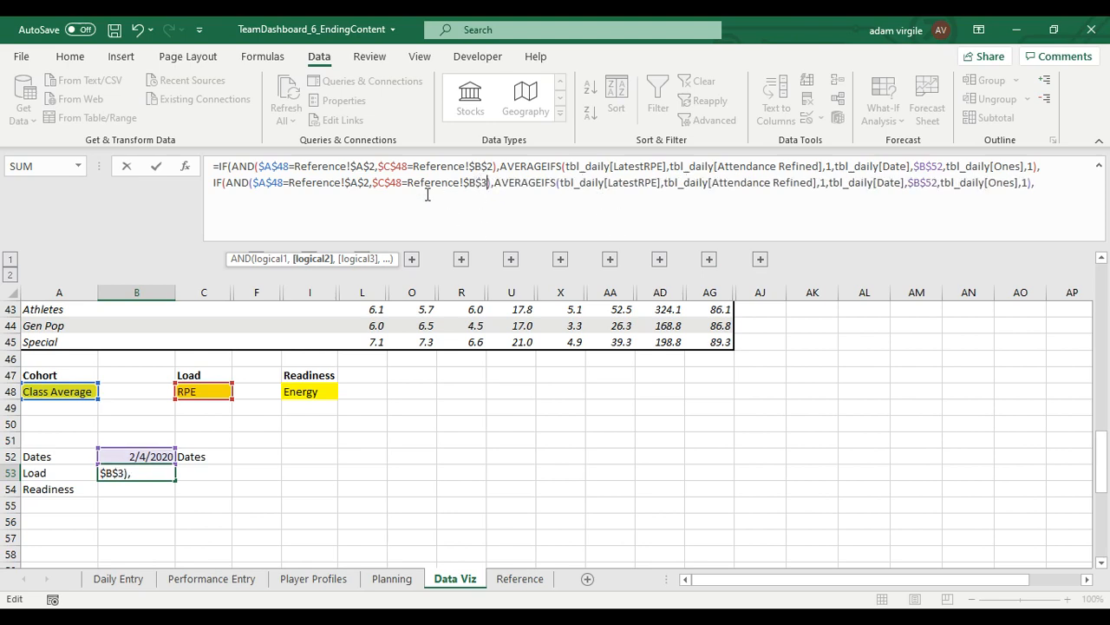
{"action": "left_click", "coordinate": [283, 182]}
{"action": "left_click", "coordinate": [391, 182]}
{"action": "left_click_drag", "start_coordinate": [609, 182], "coordinate": [661, 184]}
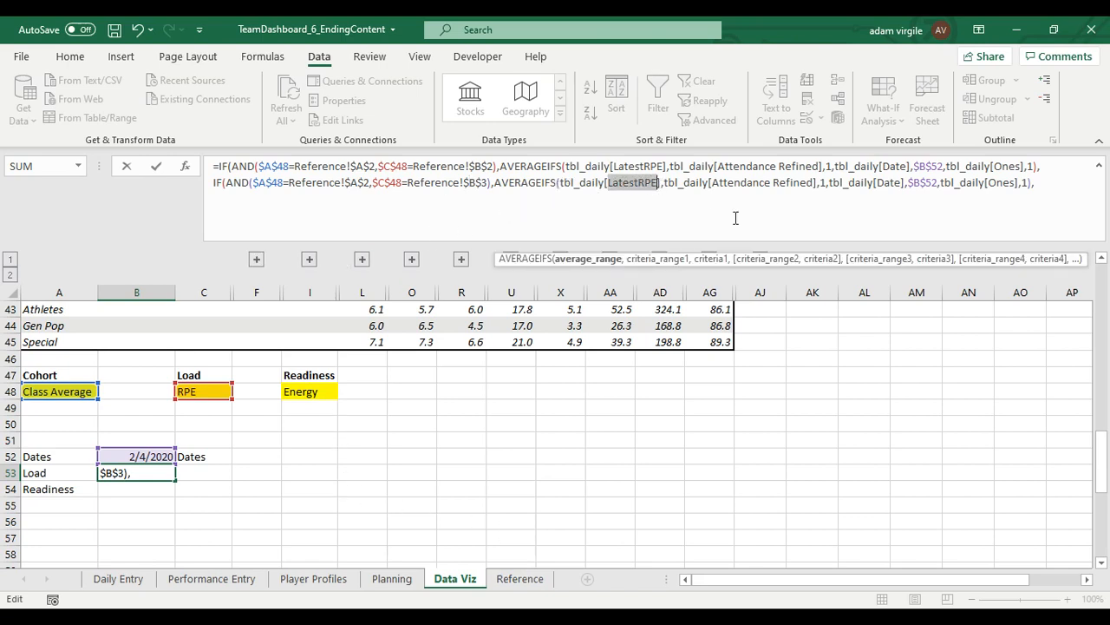
{"action": "type", "text": "LA"}
{"action": "key", "text": "Down"}
{"action": "key", "text": "Tab"}
{"action": "type", "text": "]"}
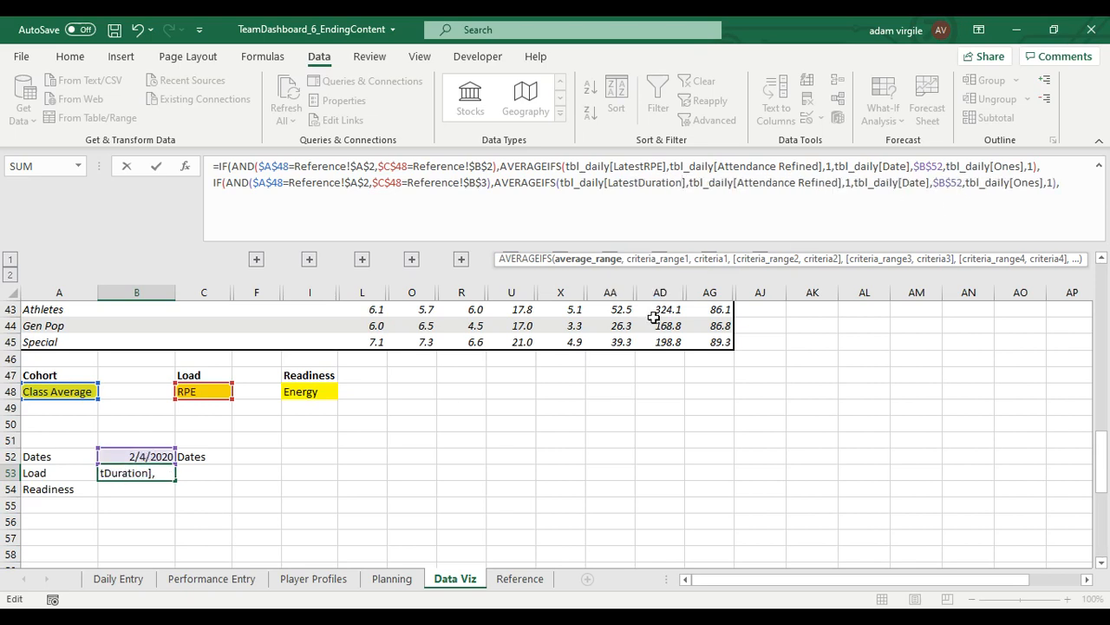
Add a third copy of the IF clause on a new line, using Reference!$B$4 and averaging tbl_daily[sRPE].
{"action": "left_click", "coordinate": [1072, 194]}
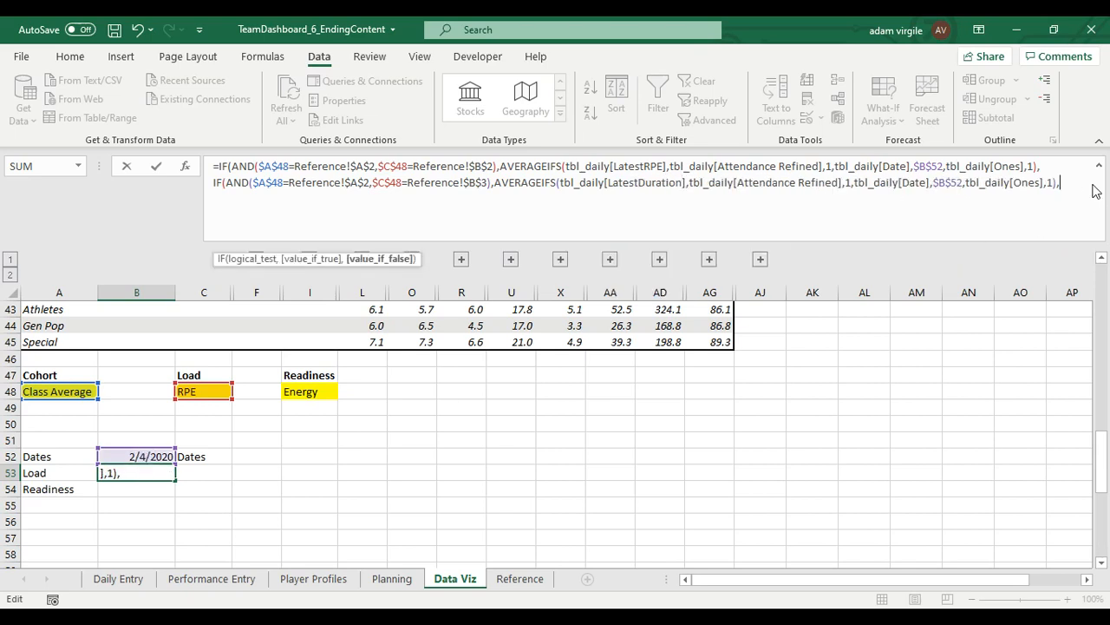
{"action": "key", "text": "alt+Return"}
{"action": "key", "text": "ctrl+v"}
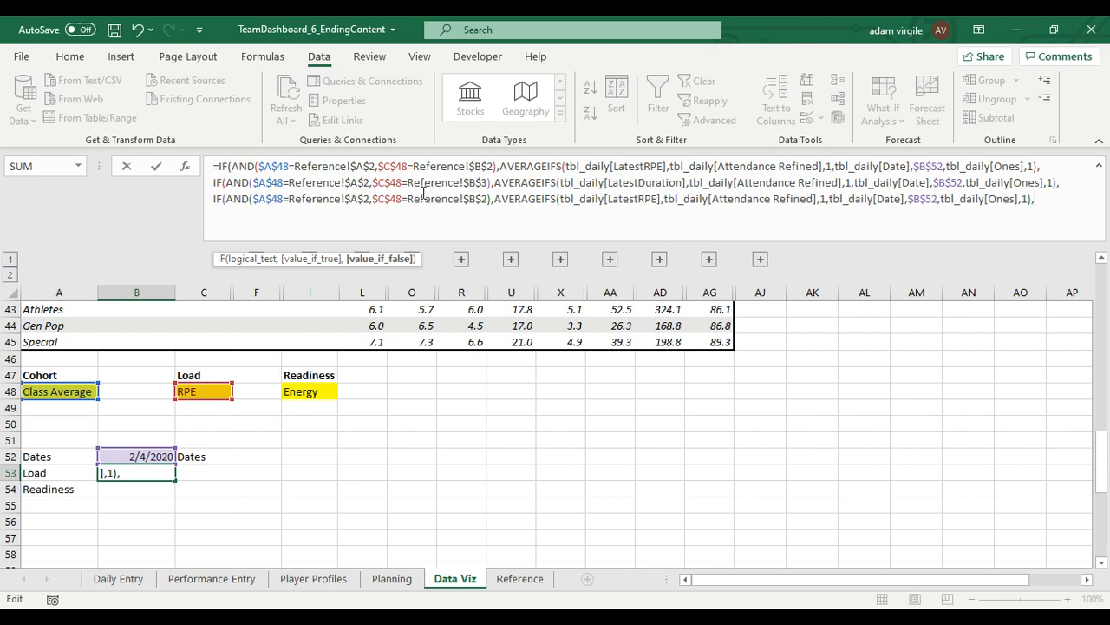
{"action": "left_click", "coordinate": [488, 201]}
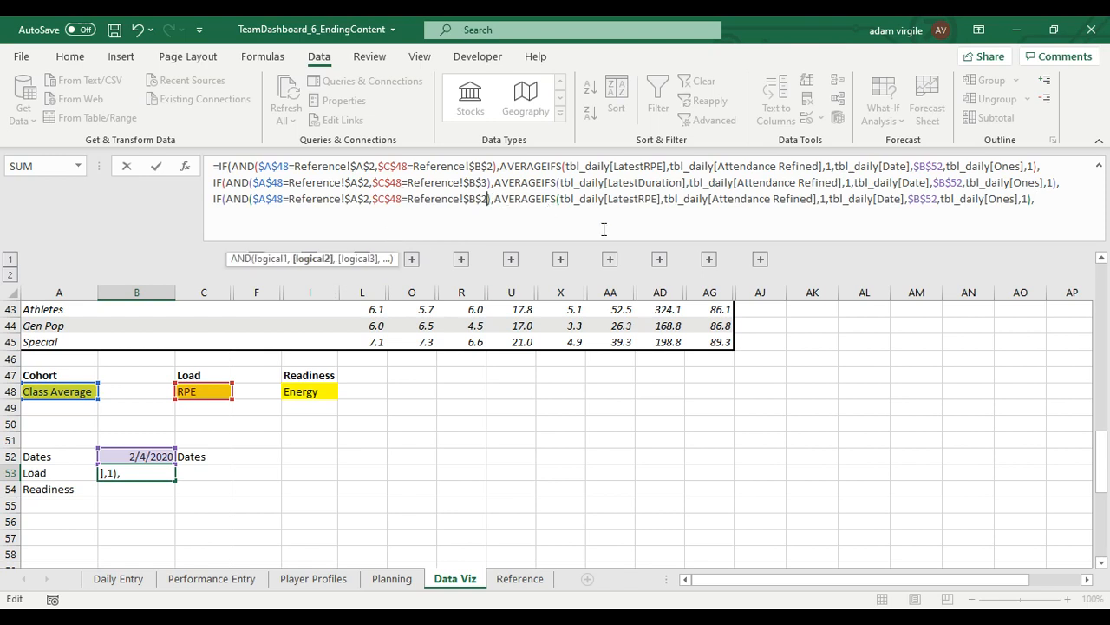
{"action": "key", "text": "BackSpace"}
{"action": "type", "text": "4"}
{"action": "left_click_drag", "start_coordinate": [654, 199], "coordinate": [607, 199]}
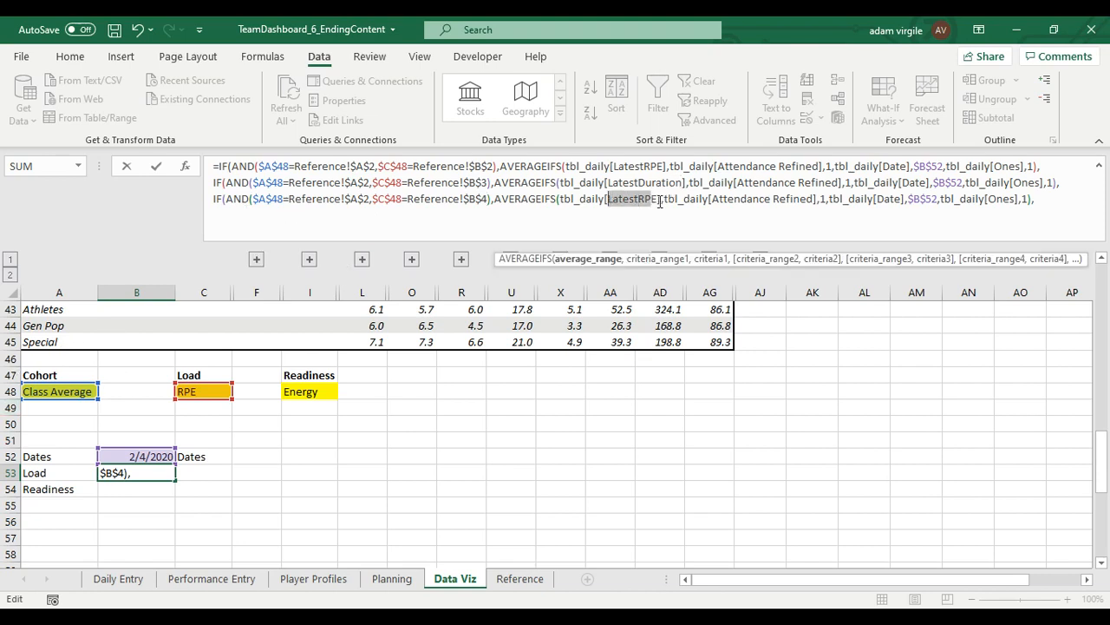
{"action": "key", "text": "BackSpace"}
{"action": "type", "text": "sRPE"}
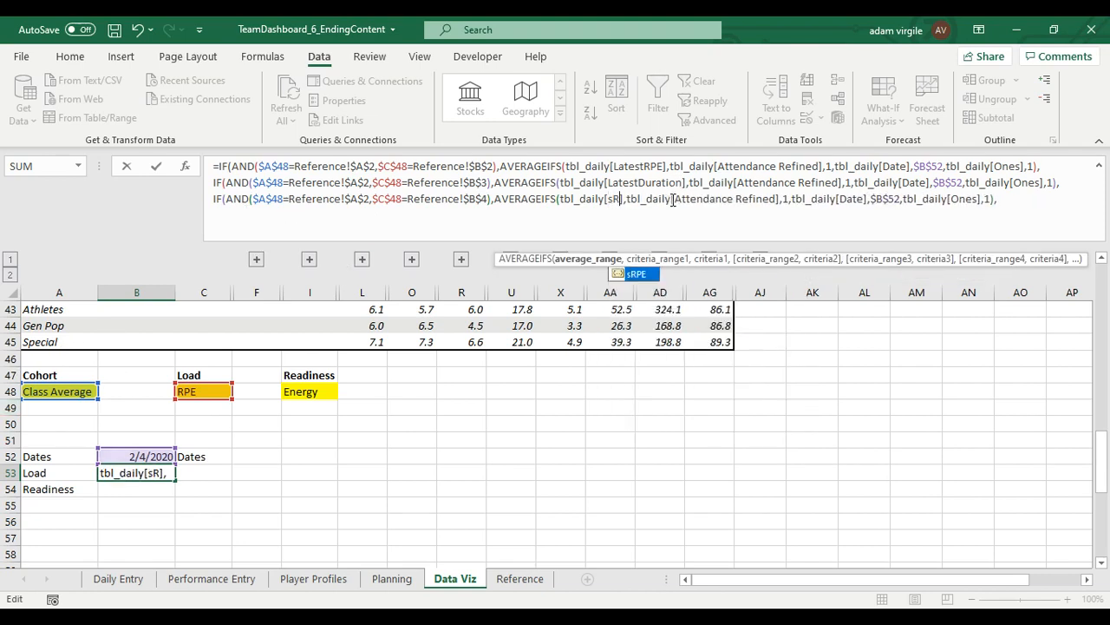
Add a fourth copy of the IF clause on a new line, using Reference!$B$5 and averaging tbl_daily[Grades].
{"action": "left_click", "coordinate": [1023, 205]}
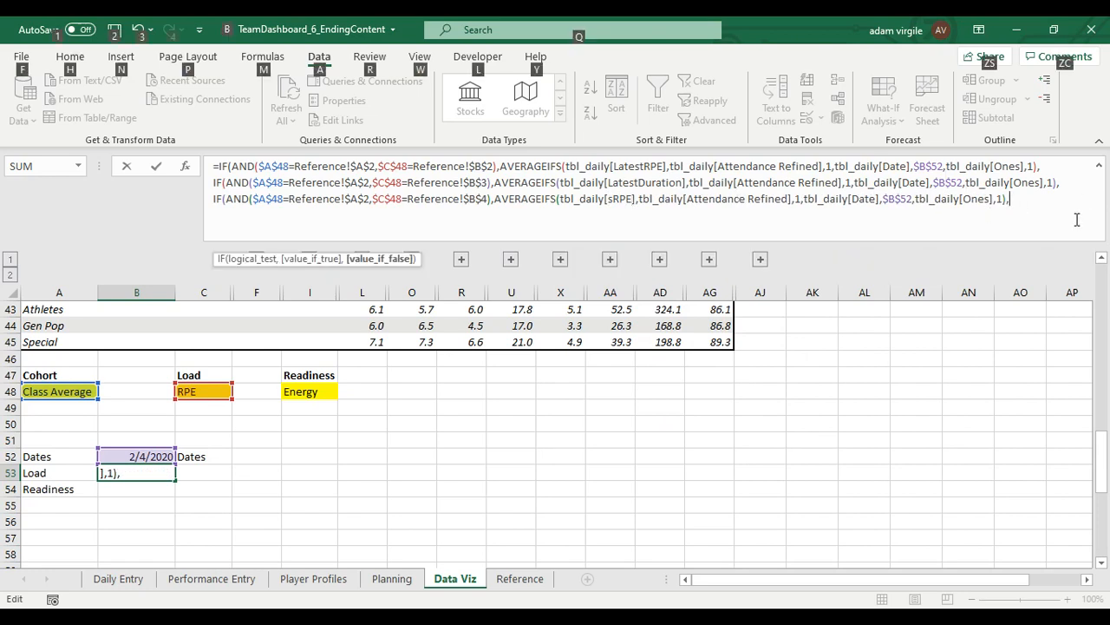
{"action": "key", "text": "alt+Return"}
{"action": "type", "text": "IF(AND($A$48=Reference!$A$2,$C$48=Reference!$B$2),AVERAGEIFS(tbl_daily[LatestRPE],tbl_daily[Attendance Refined],1,tbl_daily[Date],$B$52,tbl_daily[Ones],1),"}
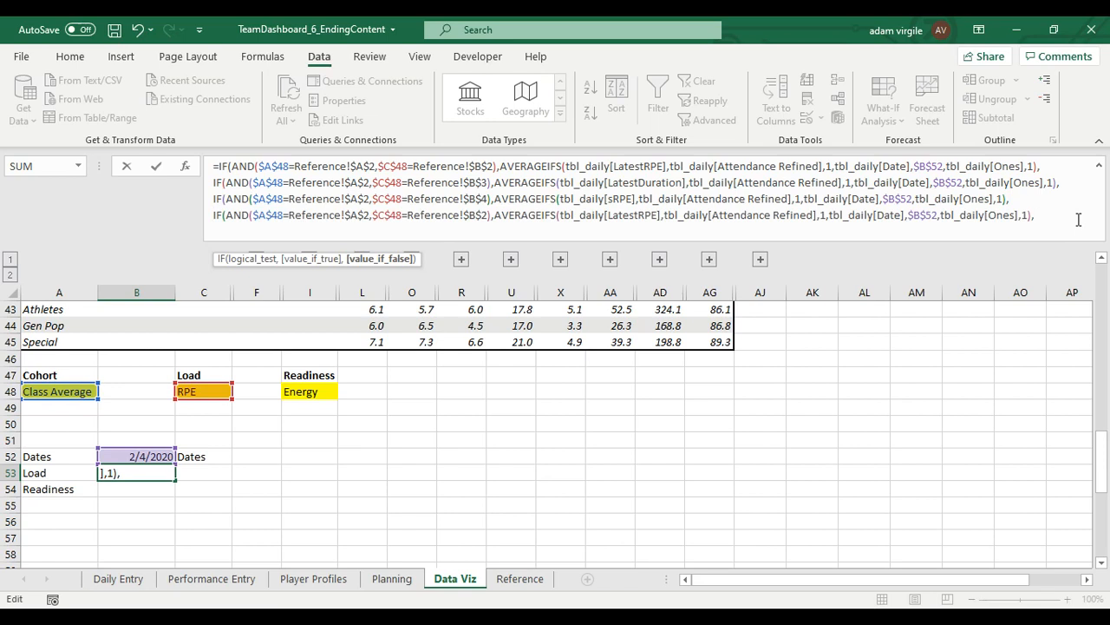
{"action": "left_click", "coordinate": [490, 214]}
{"action": "key", "text": "BackSpace"}
{"action": "type", "text": "5"}
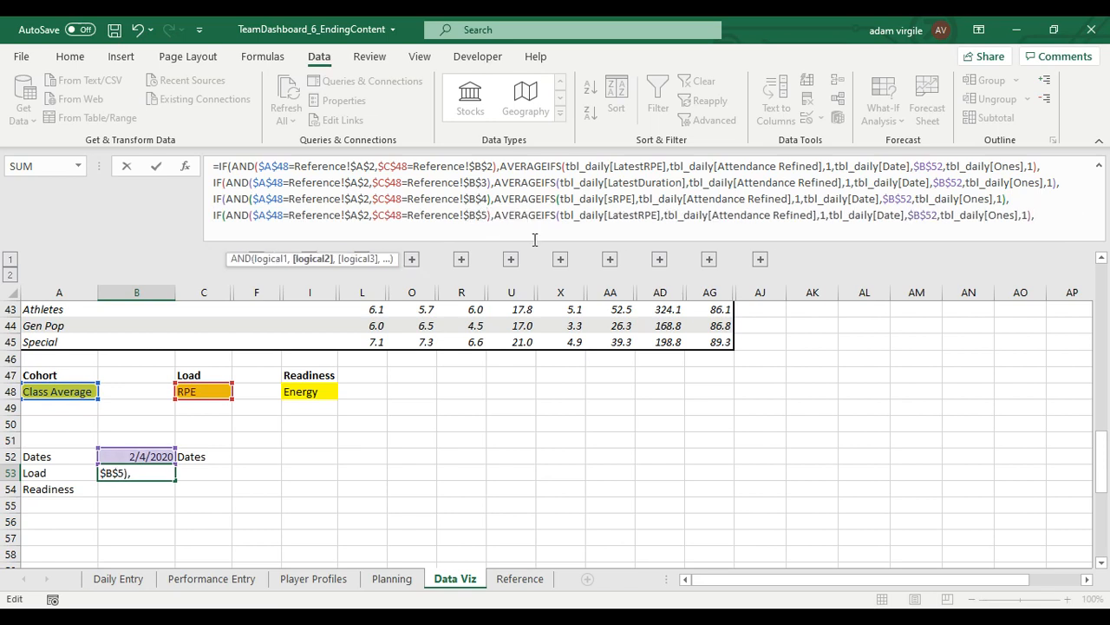
{"action": "left_click_drag", "start_coordinate": [608, 214], "coordinate": [658, 217]}
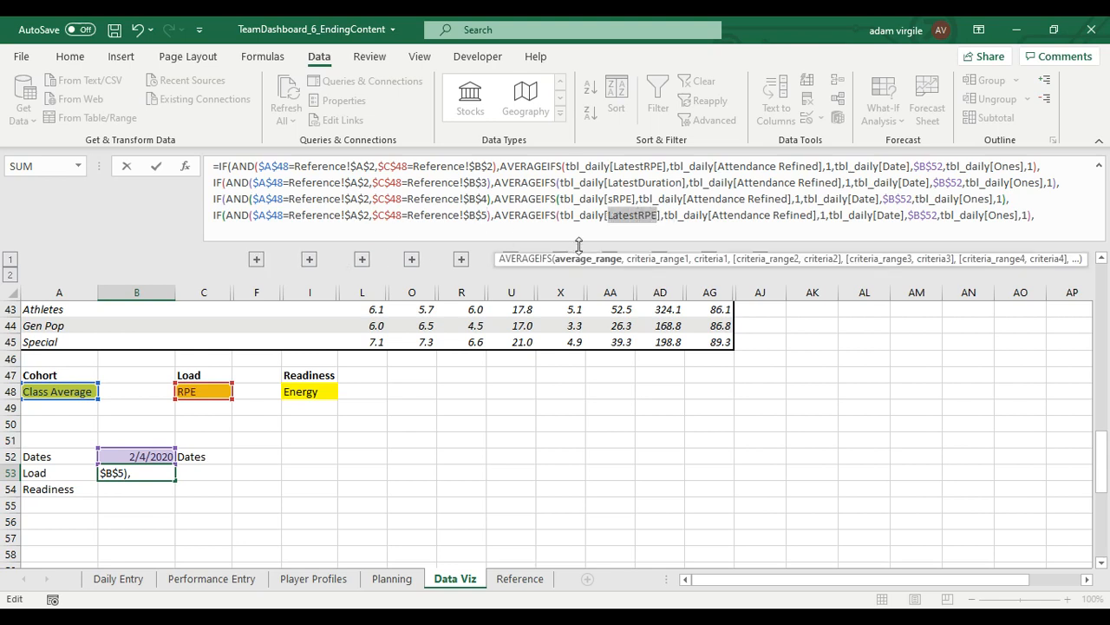
{"action": "type", "text": "Grades"}
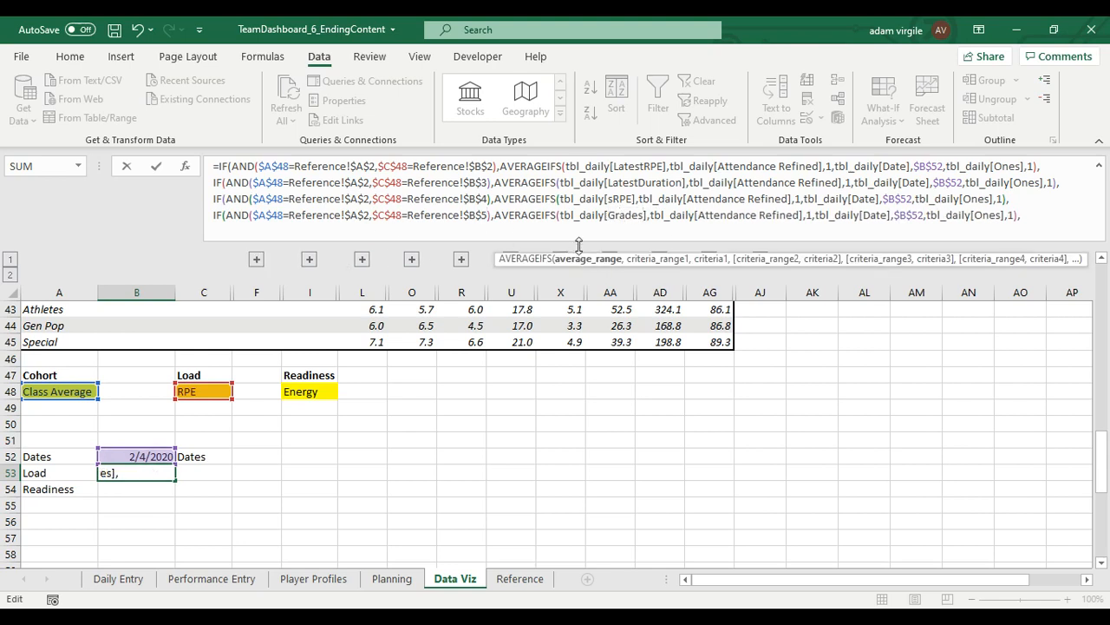
Replace the trailing comma in B53's formula with closing parentheses for all four nested IFs, and enter the formula.
{"action": "left_click", "coordinate": [1060, 219]}
{"action": "key", "text": "BackSpace"}
{"action": "type", "text": ")))"}
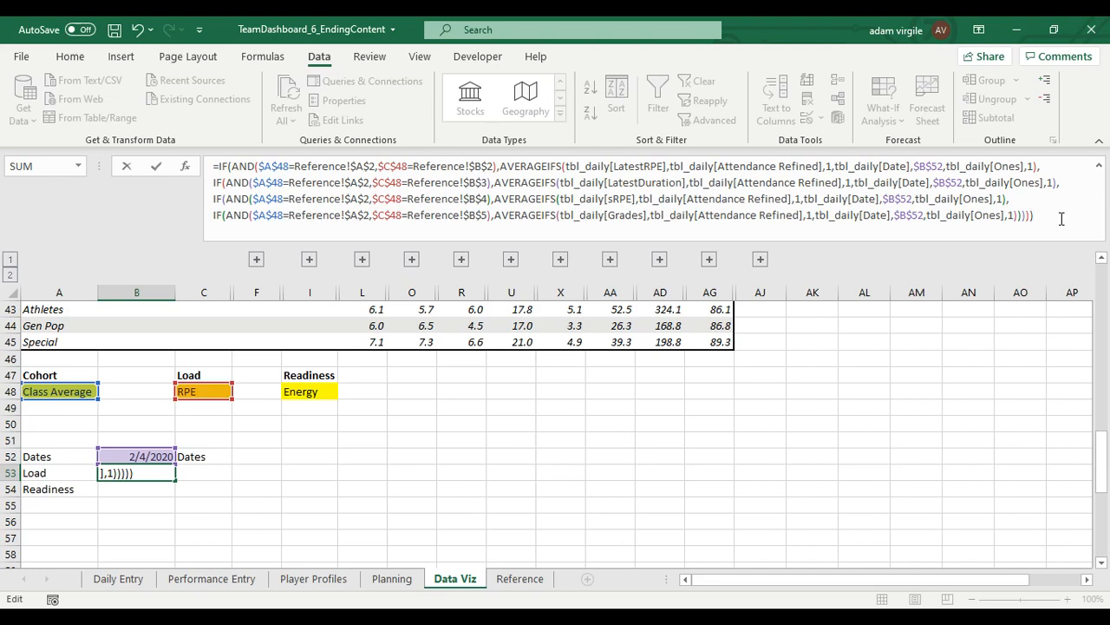
{"action": "key", "text": "Return"}
{"action": "key", "text": "Up"}
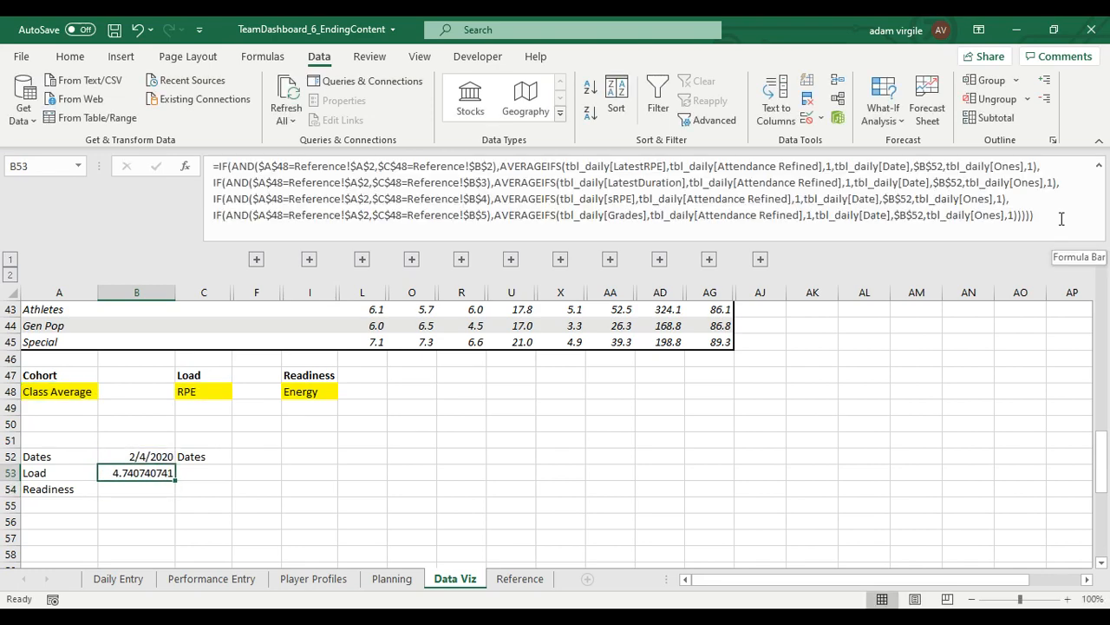
Review the load metrics in B2:B5 of the Reference sheet against the nested Load formula in B53 of Data Viz.
{"action": "left_click", "coordinate": [498, 578]}
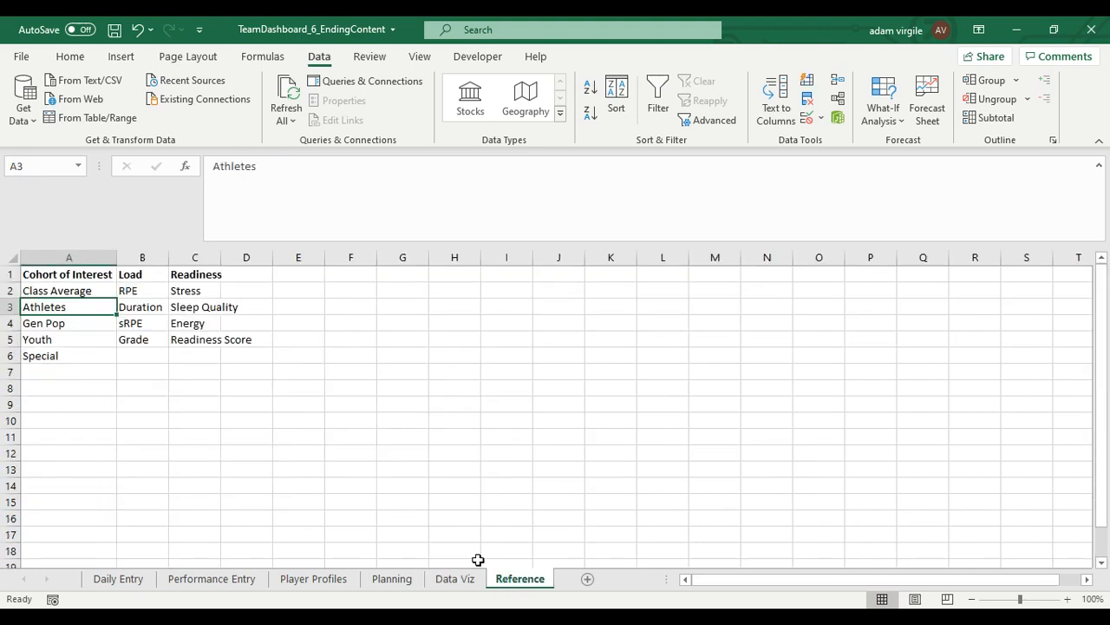
{"action": "left_click", "coordinate": [142, 291]}
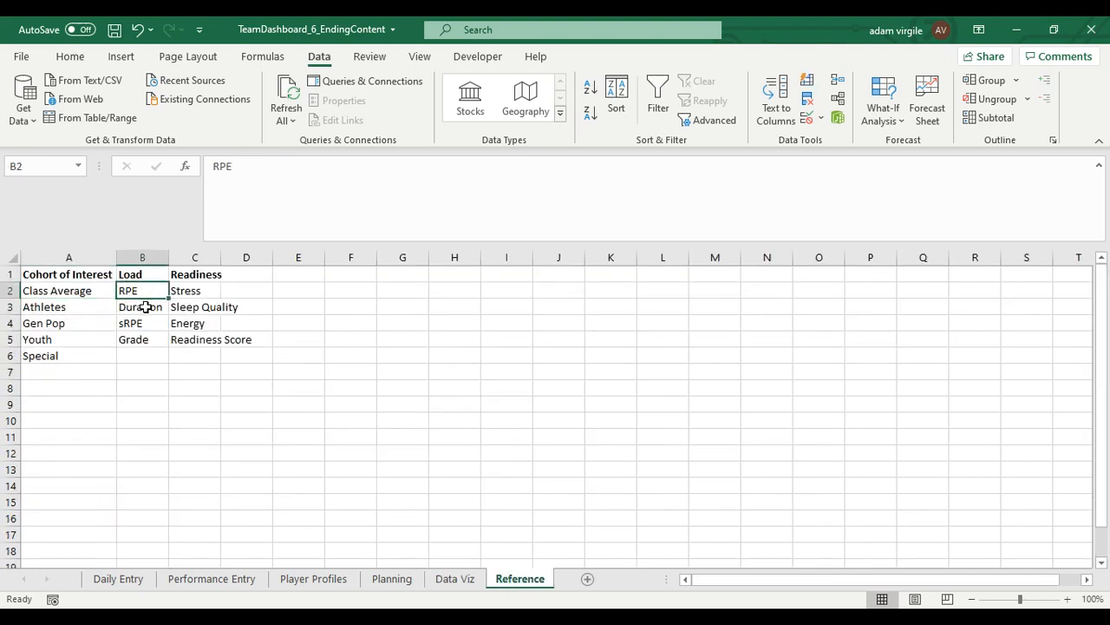
{"action": "left_click", "coordinate": [149, 307]}
{"action": "left_click", "coordinate": [144, 323]}
{"action": "left_click", "coordinate": [146, 339]}
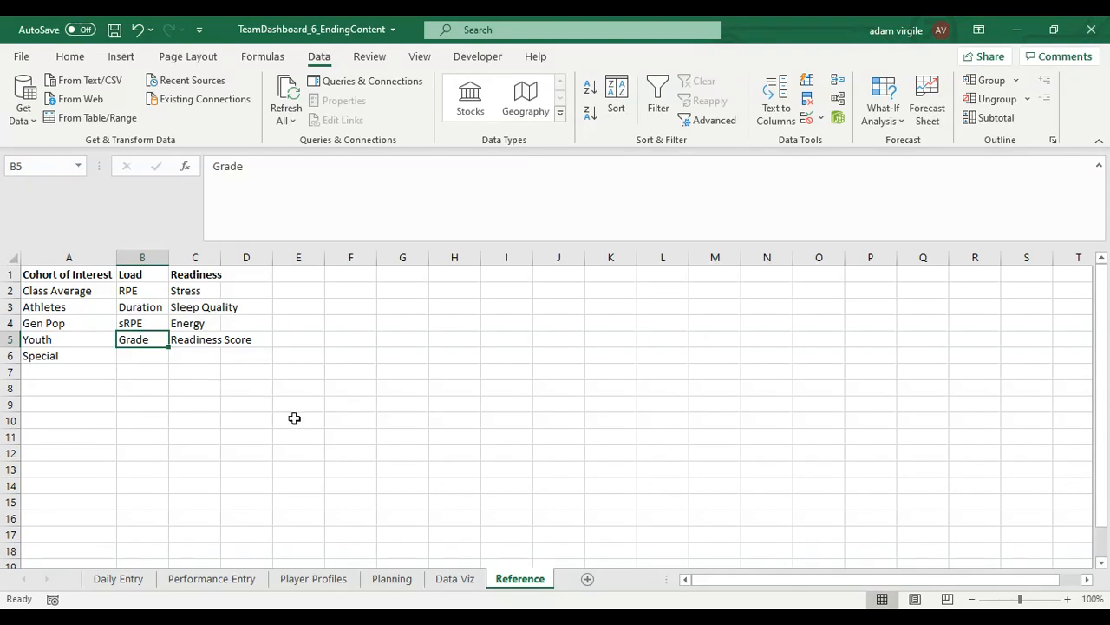
{"action": "left_click", "coordinate": [456, 578]}
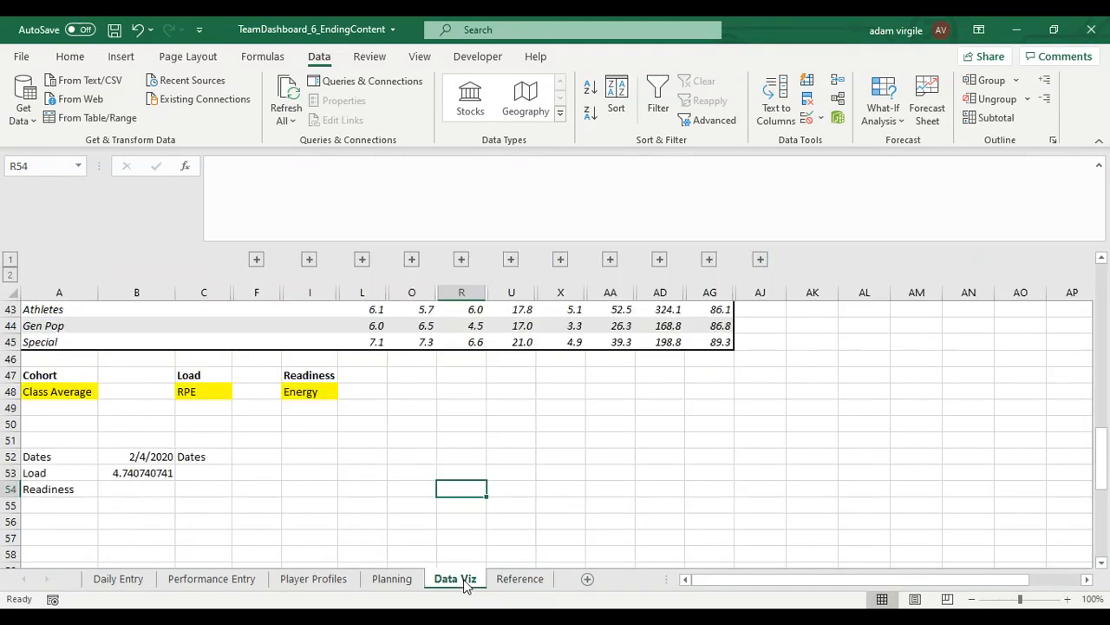
{"action": "left_click", "coordinate": [156, 473]}
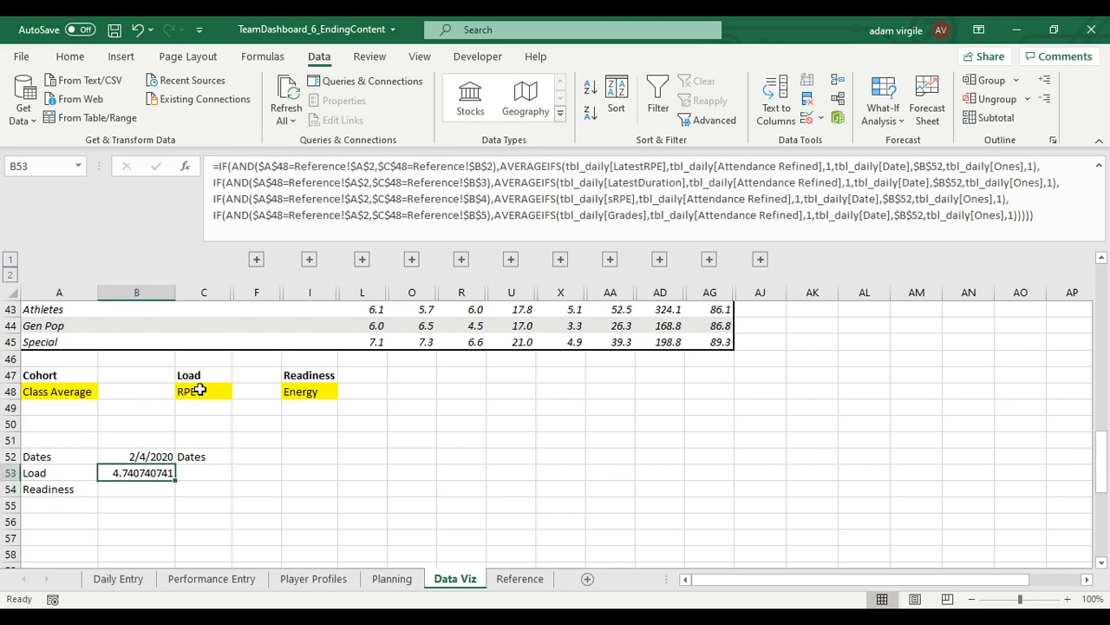
Test the Load formula by switching the load metric in C48 to Duration, sRPE and finally Grade.
{"action": "left_click", "coordinate": [199, 390]}
{"action": "left_click", "coordinate": [238, 392]}
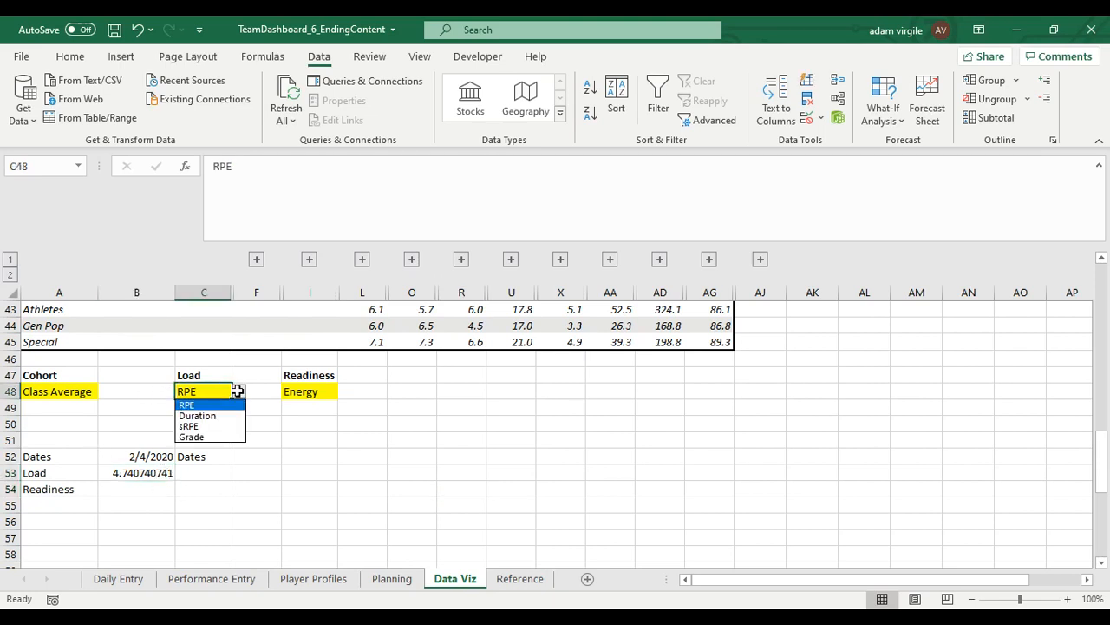
{"action": "left_click", "coordinate": [231, 416]}
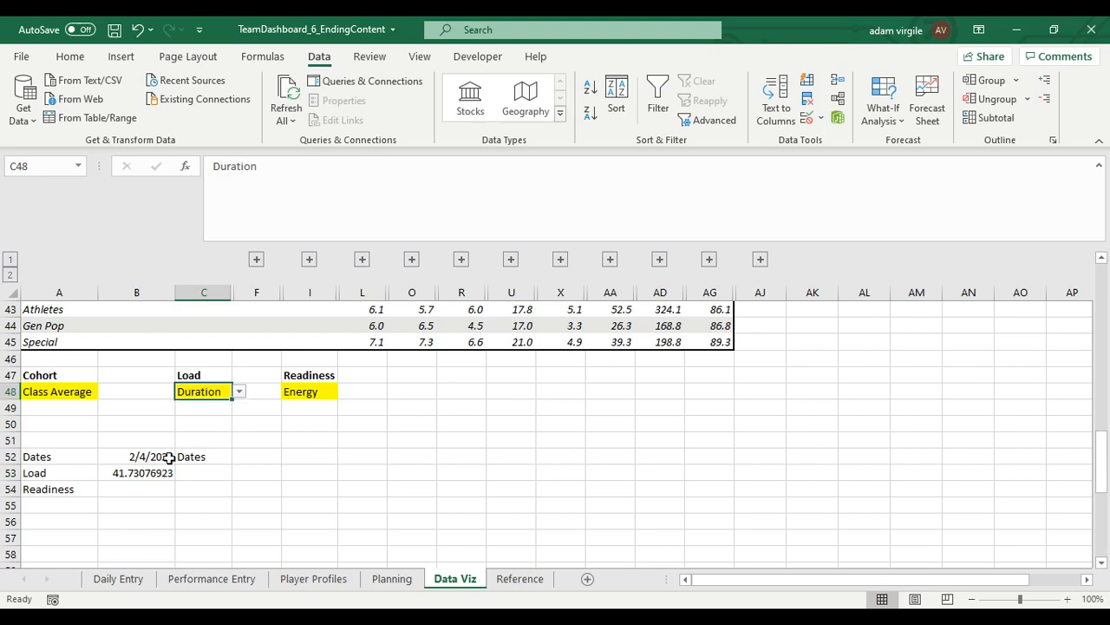
{"action": "left_click", "coordinate": [239, 392]}
{"action": "left_click", "coordinate": [217, 426]}
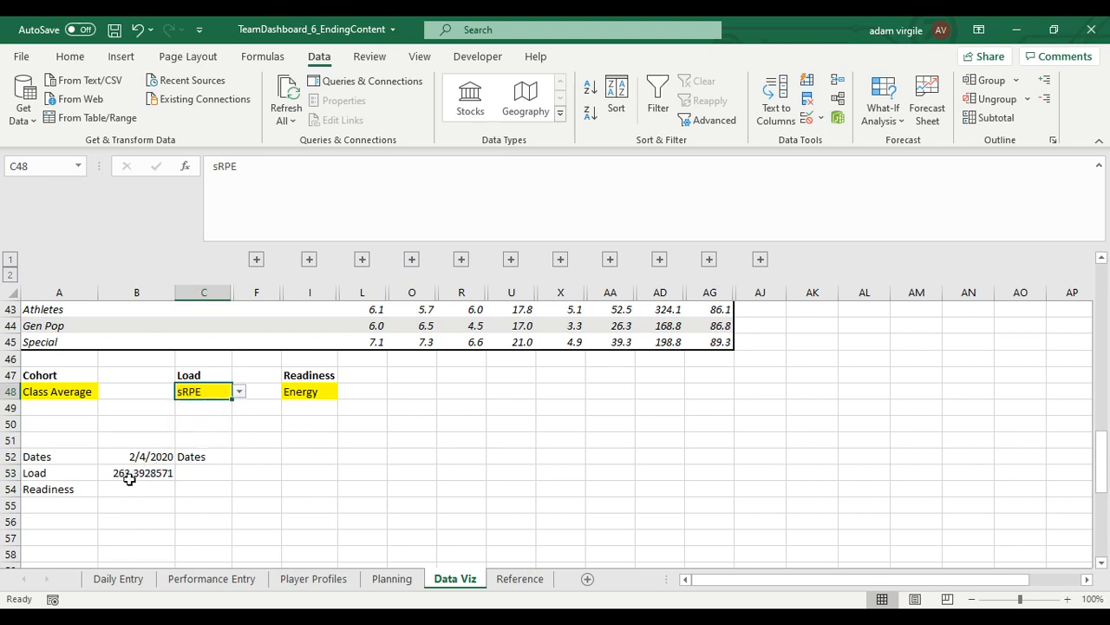
{"action": "left_click", "coordinate": [238, 393]}
{"action": "left_click", "coordinate": [218, 437]}
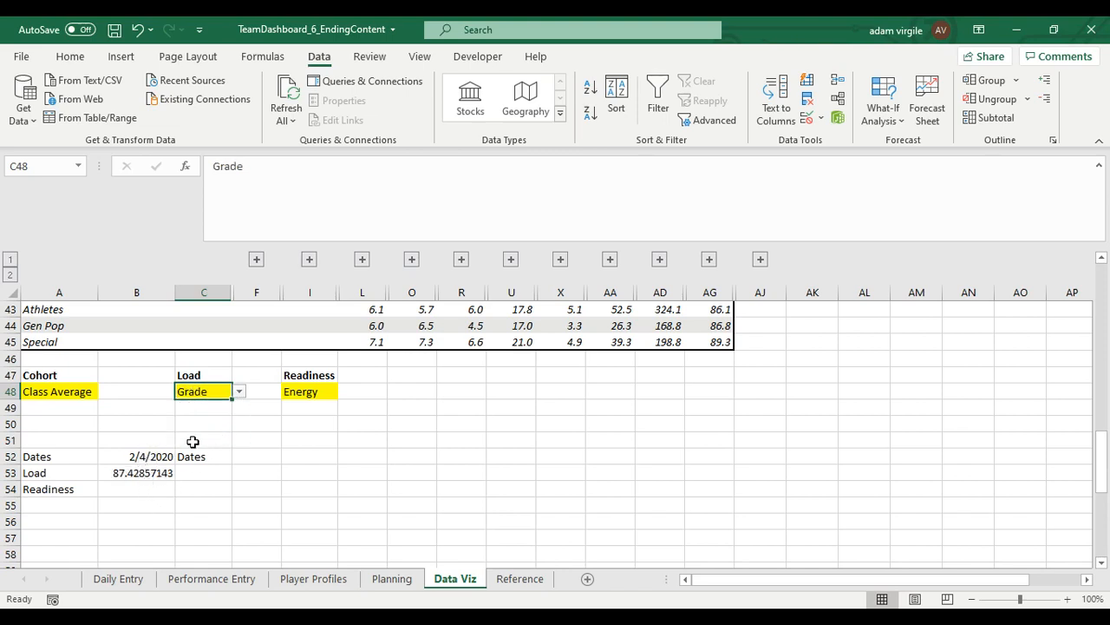
Set the cohort in A48 to Athletes to test the Load formula with another cohort.
{"action": "left_click", "coordinate": [86, 395]}
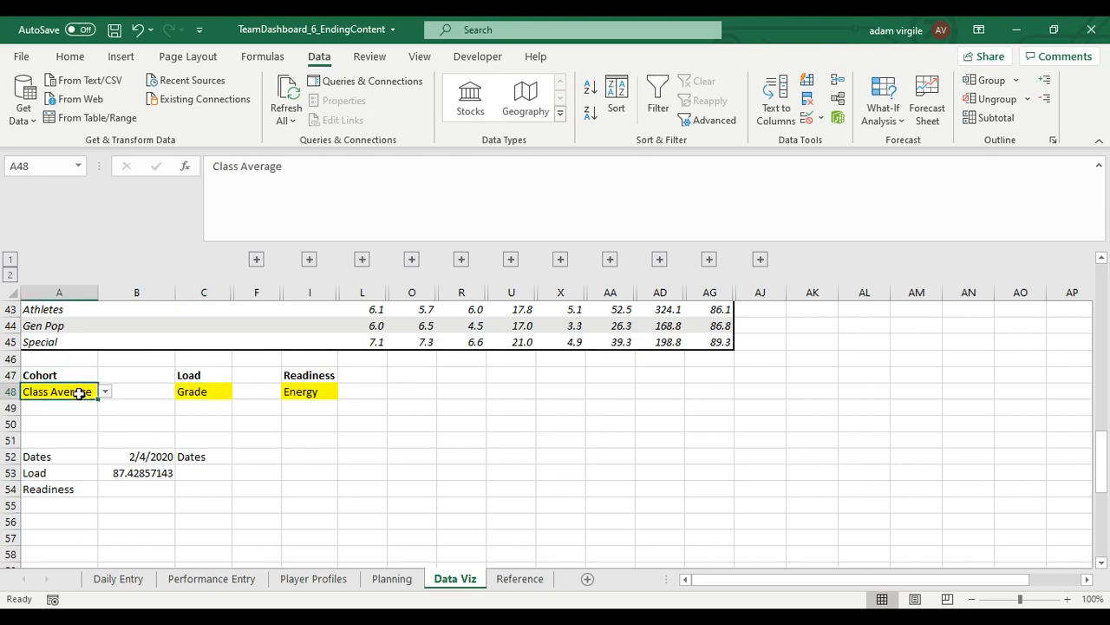
{"action": "left_click", "coordinate": [104, 395]}
{"action": "left_click", "coordinate": [103, 415]}
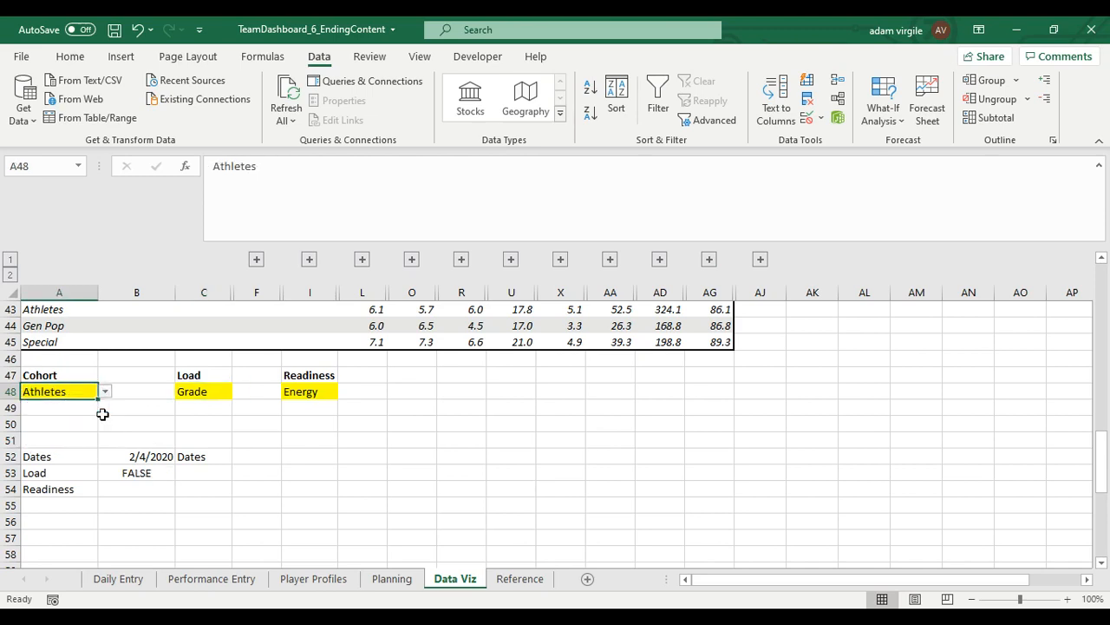
Test the Load formula with the cohort in A48 set to Gen Pop, and return the cohort to Class Average.
{"action": "left_click", "coordinate": [104, 391]}
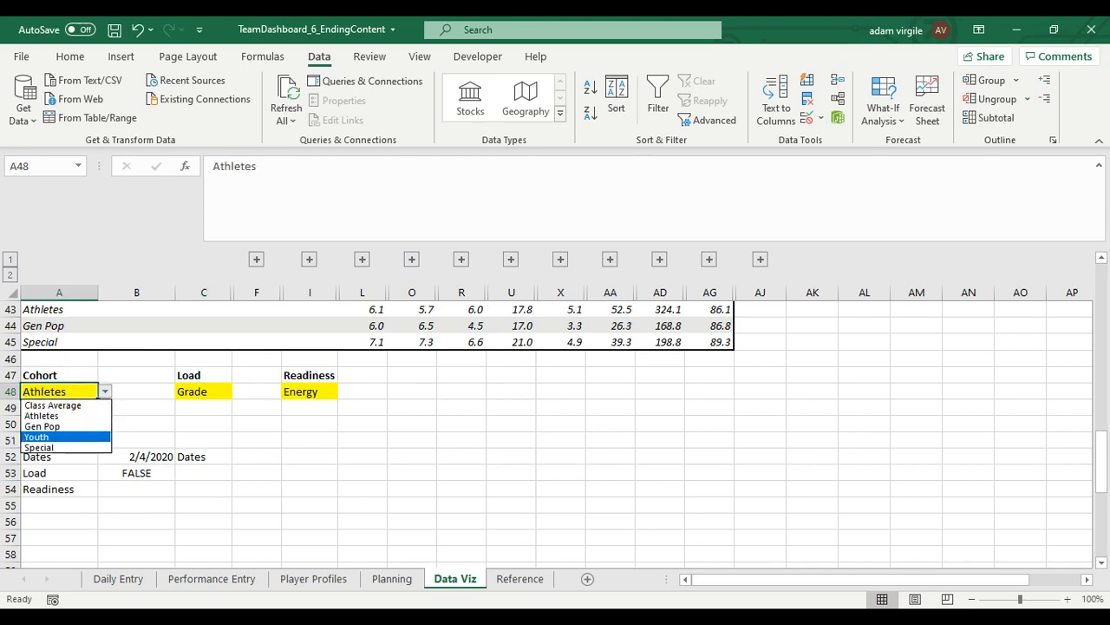
{"action": "left_click", "coordinate": [97, 426]}
{"action": "left_click", "coordinate": [105, 392]}
{"action": "left_click", "coordinate": [86, 405]}
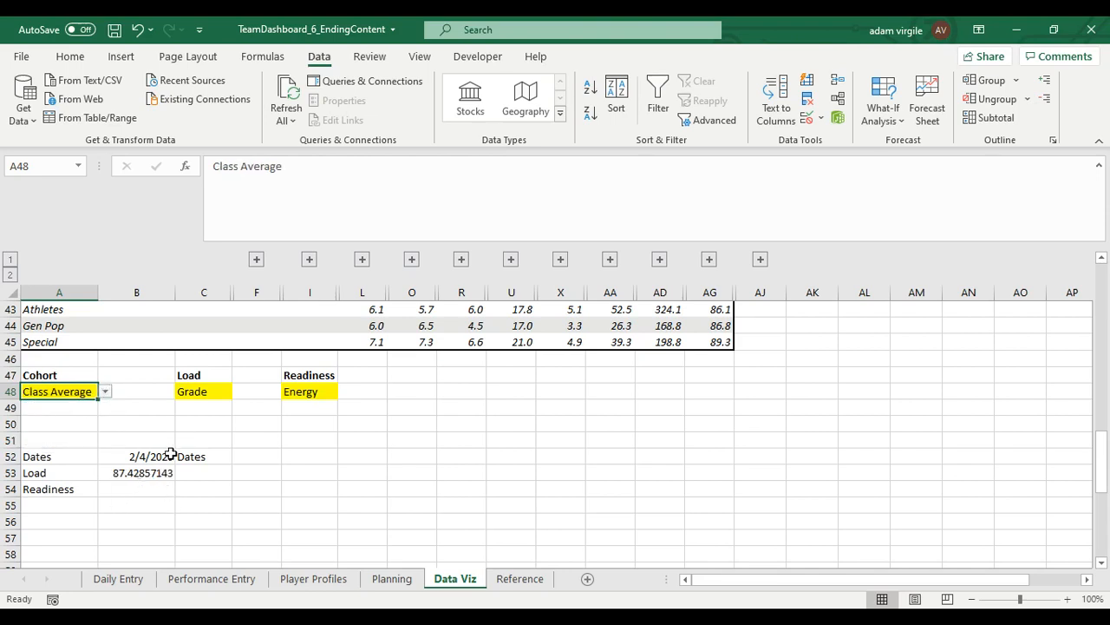
Reopen B53's Load formula, replace the closing parentheses of the nested IFs with a comma, and start a new line.
{"action": "left_click", "coordinate": [154, 473]}
{"action": "left_click", "coordinate": [717, 166]}
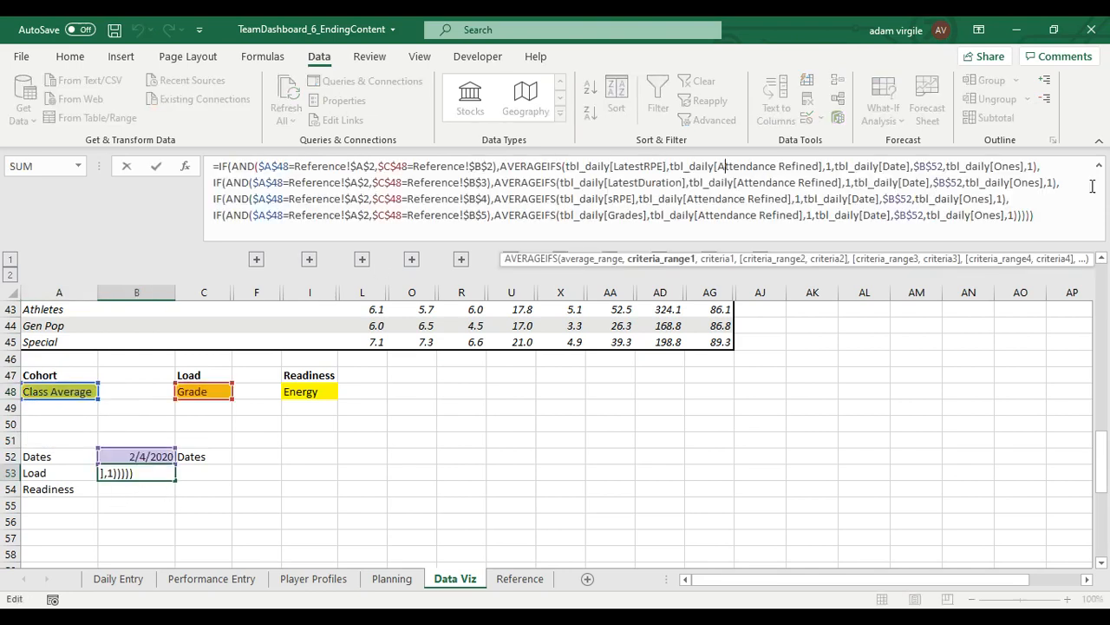
{"action": "left_click", "coordinate": [1046, 202]}
{"action": "left_click", "coordinate": [1043, 210]}
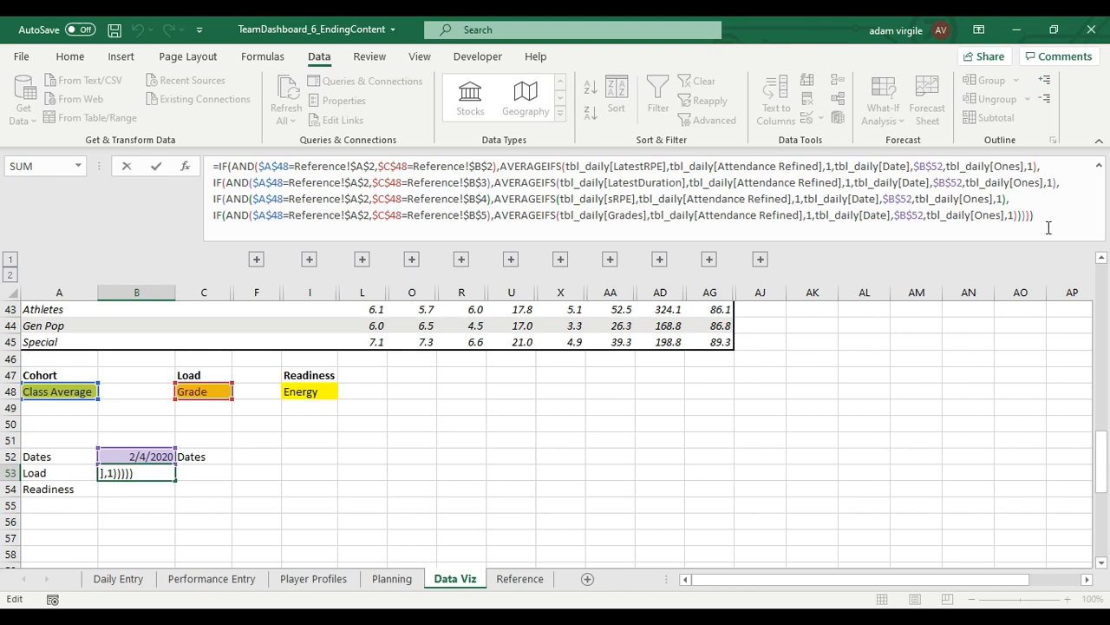
{"action": "key", "text": "BackSpace"}
{"action": "key", "text": "BackSpace"}
{"action": "key", "text": "BackSpace"}
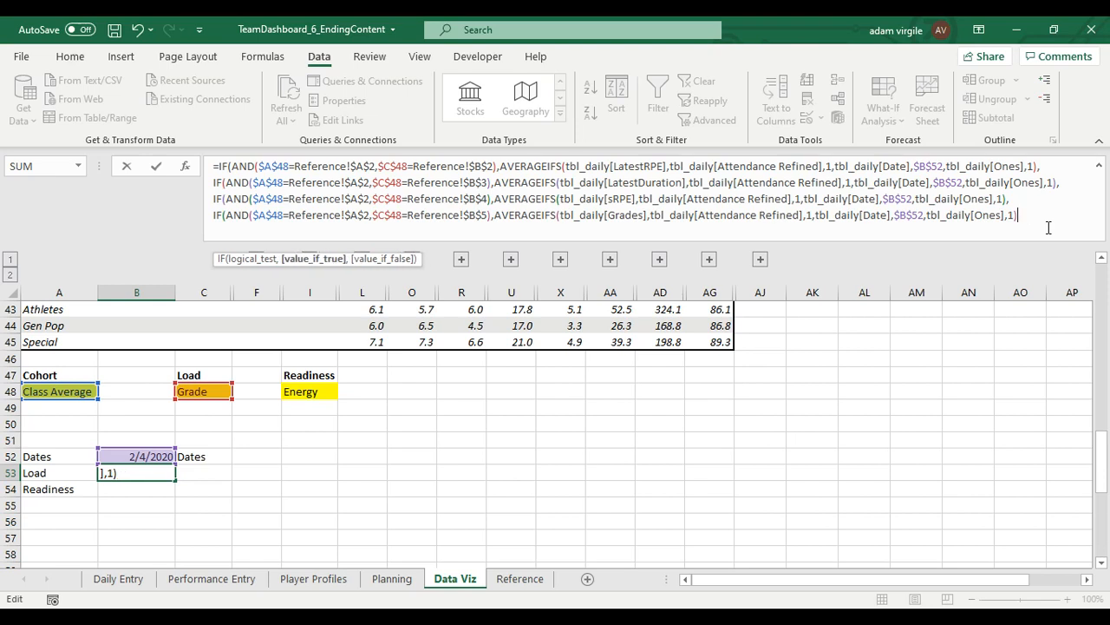
{"action": "type", "text": ","}
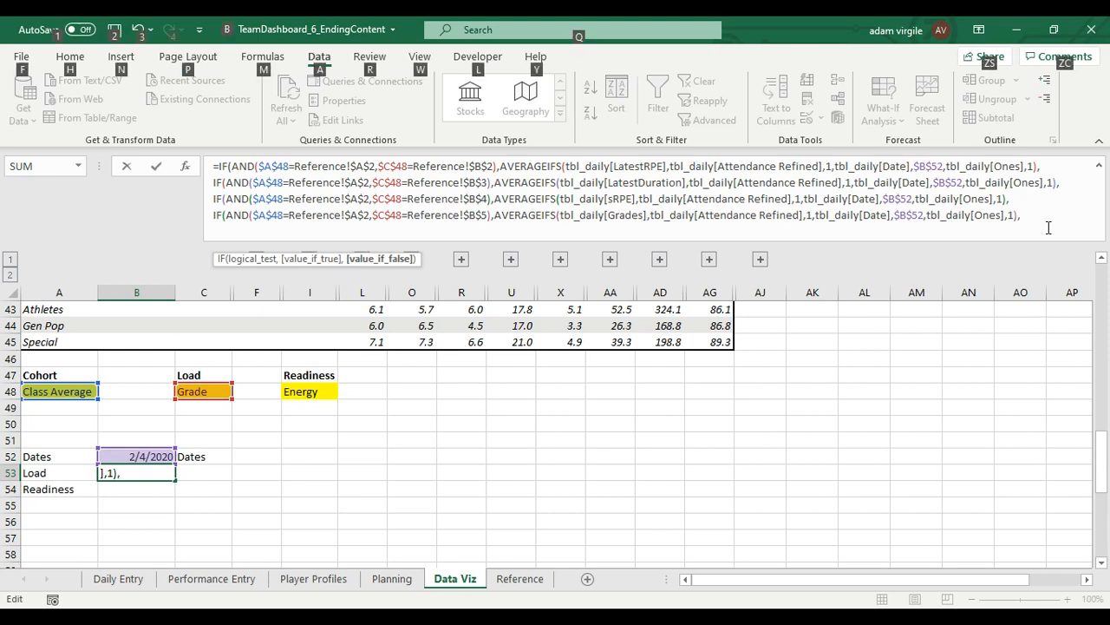
{"action": "key", "text": "alt+Return"}
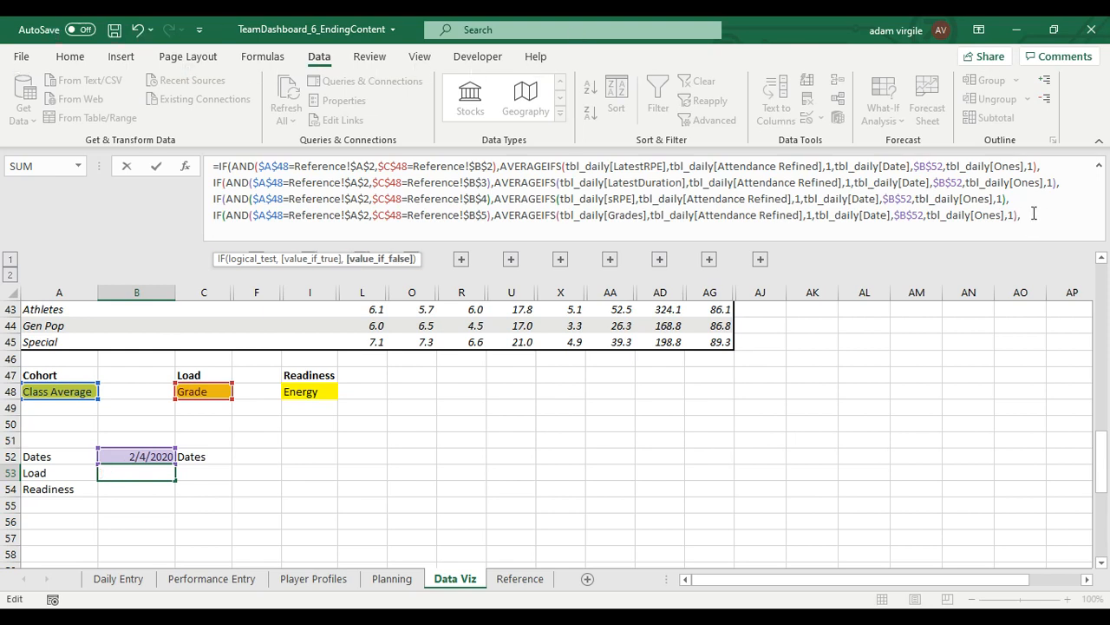
Duplicate the Grades IF line of B53's formula onto the new fifth line.
{"action": "left_click_drag", "start_coordinate": [193, 238], "coordinate": [190, 216]}
{"action": "key", "text": "ctrl+c"}
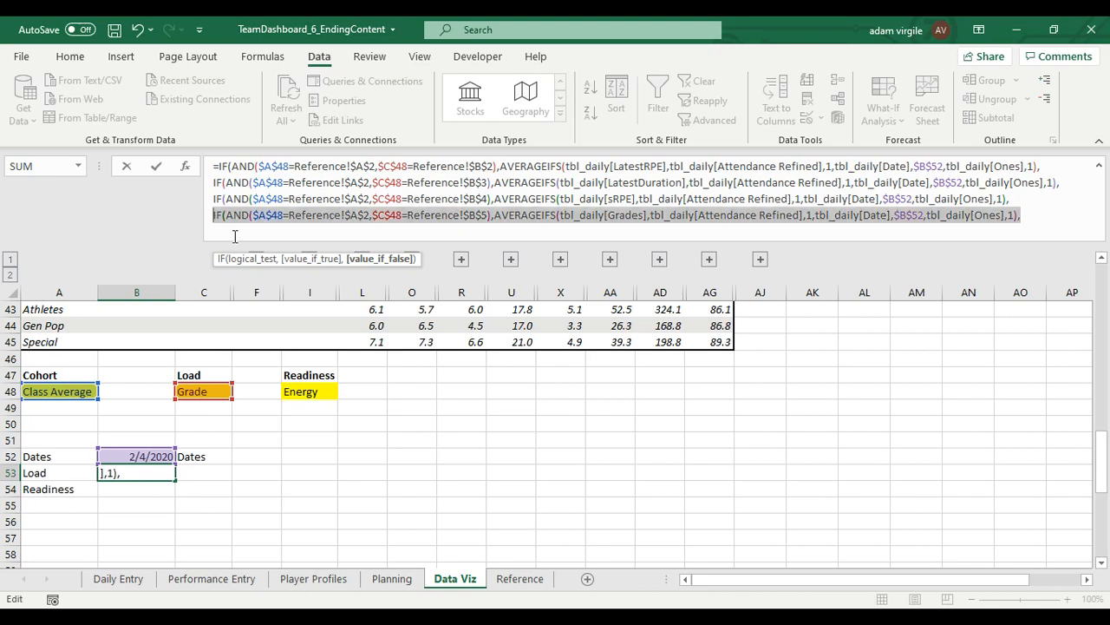
{"action": "left_click", "coordinate": [238, 234]}
{"action": "key", "text": "ctrl+v"}
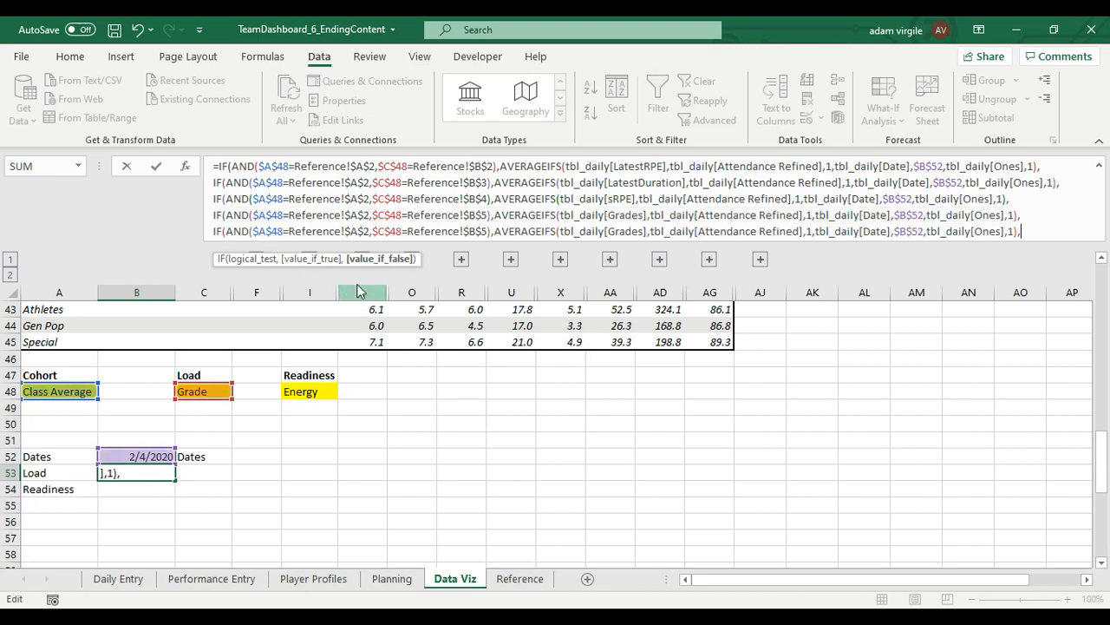
In the fifth IF line, open an OR before the cohort test, point it to Reference!$A$3, and add commas for three more conditions.
{"action": "left_click", "coordinate": [274, 234]}
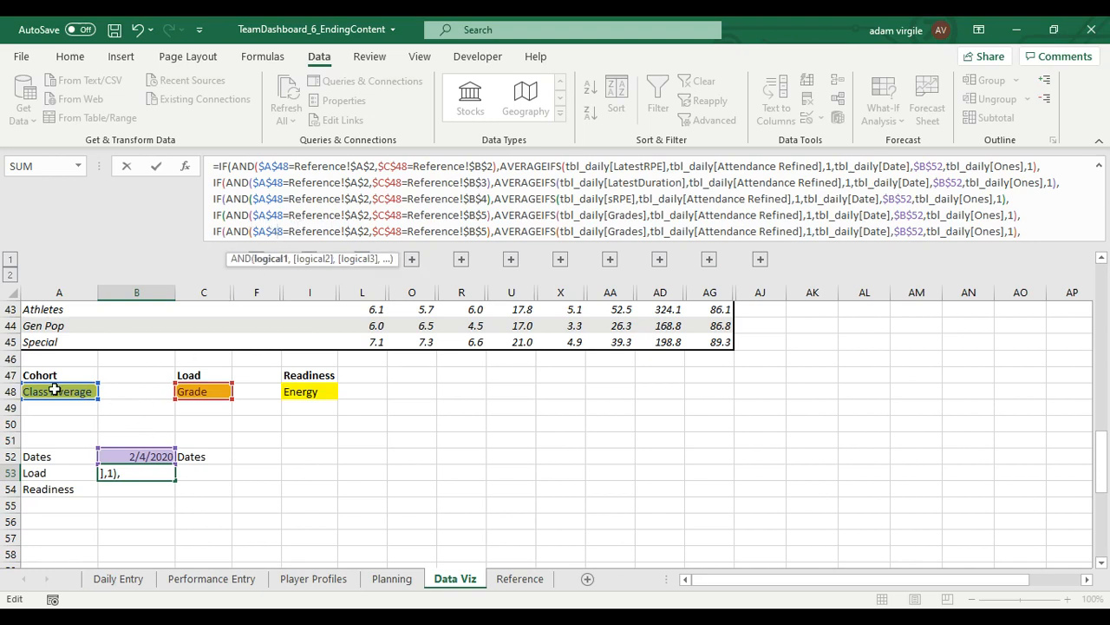
{"action": "left_click", "coordinate": [360, 232]}
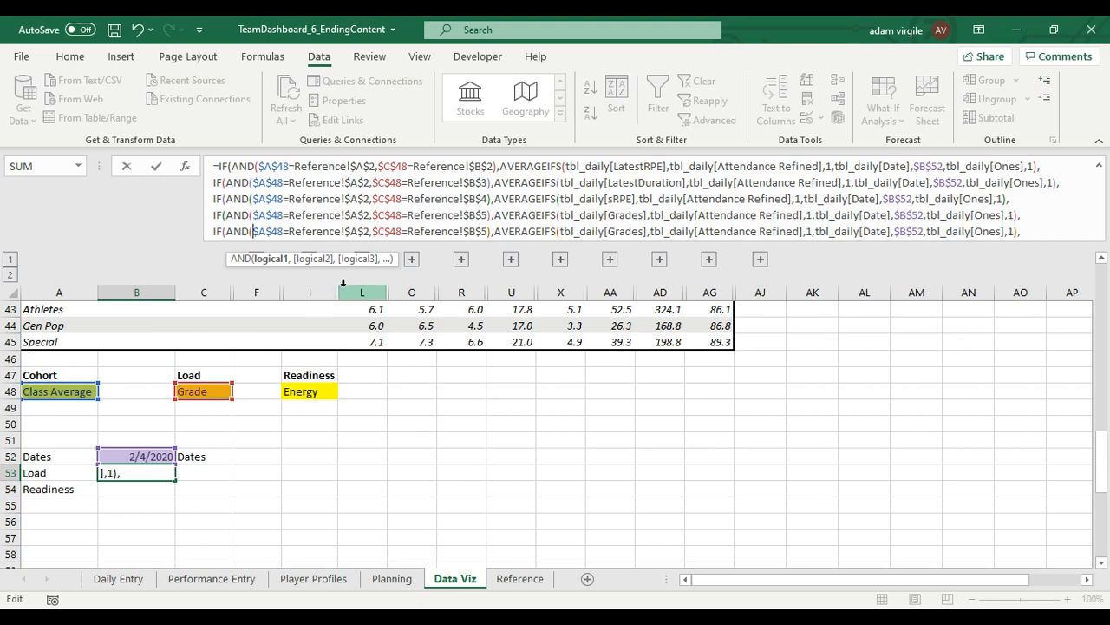
{"action": "type", "text": "OR("}
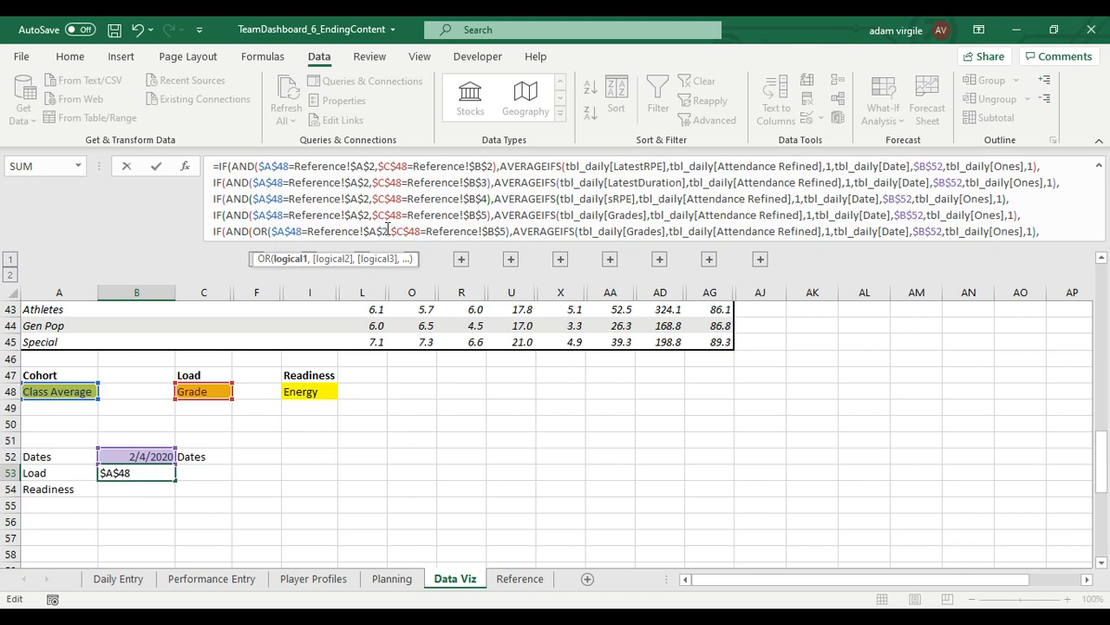
{"action": "key", "text": "BackSpace"}
{"action": "type", "text": "3"}
{"action": "left_click", "coordinate": [396, 231]}
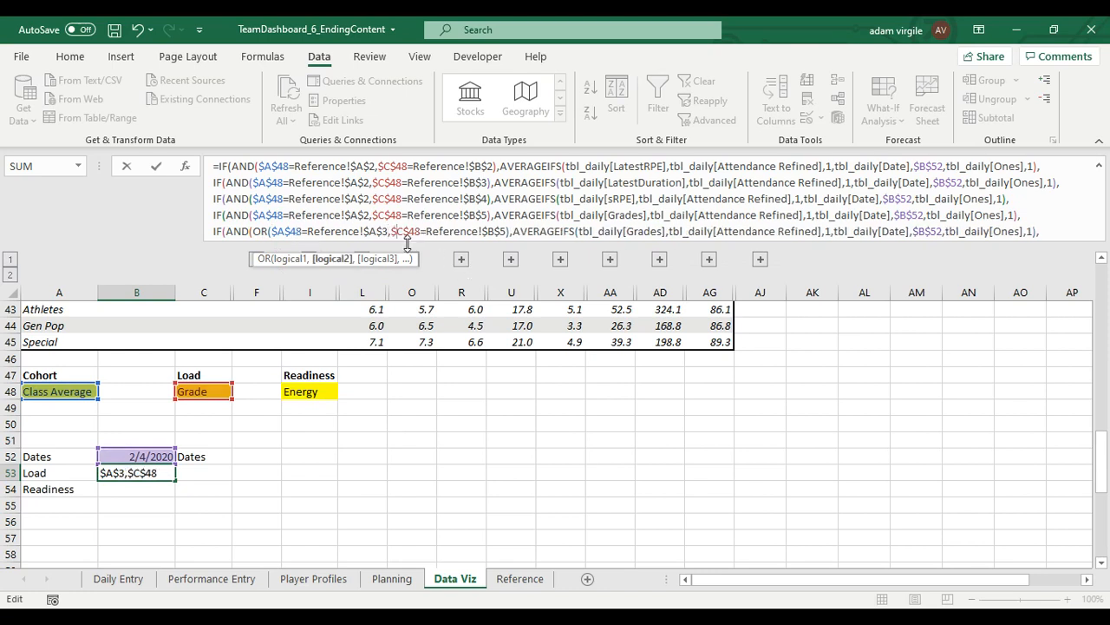
{"action": "left_click", "coordinate": [388, 230]}
{"action": "type", "text": ",,,"}
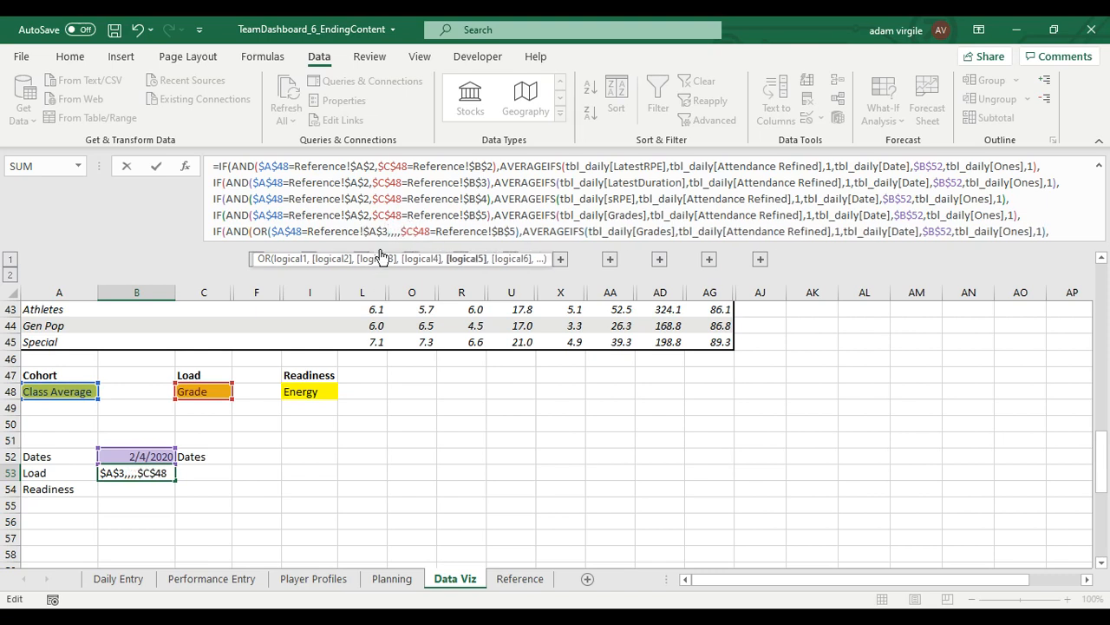
Copy the OR's cohort test into its second condition and make it $A$48=Reference!$A$4.
{"action": "left_click_drag", "start_coordinate": [387, 231], "coordinate": [271, 232]}
{"action": "key", "text": "ctrl+c"}
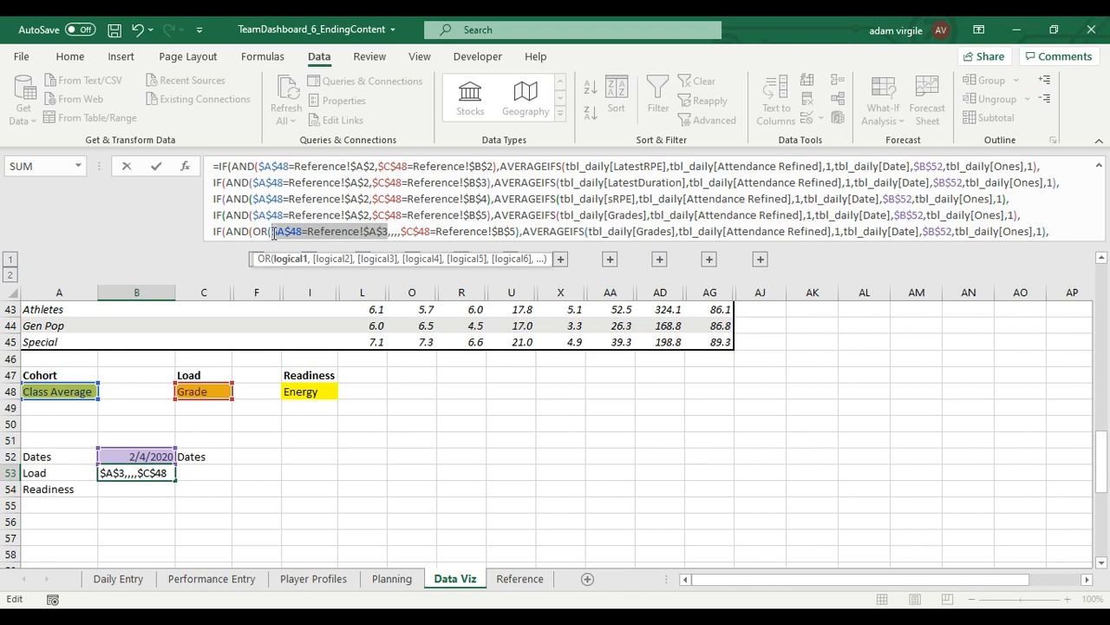
{"action": "left_click", "coordinate": [392, 231]}
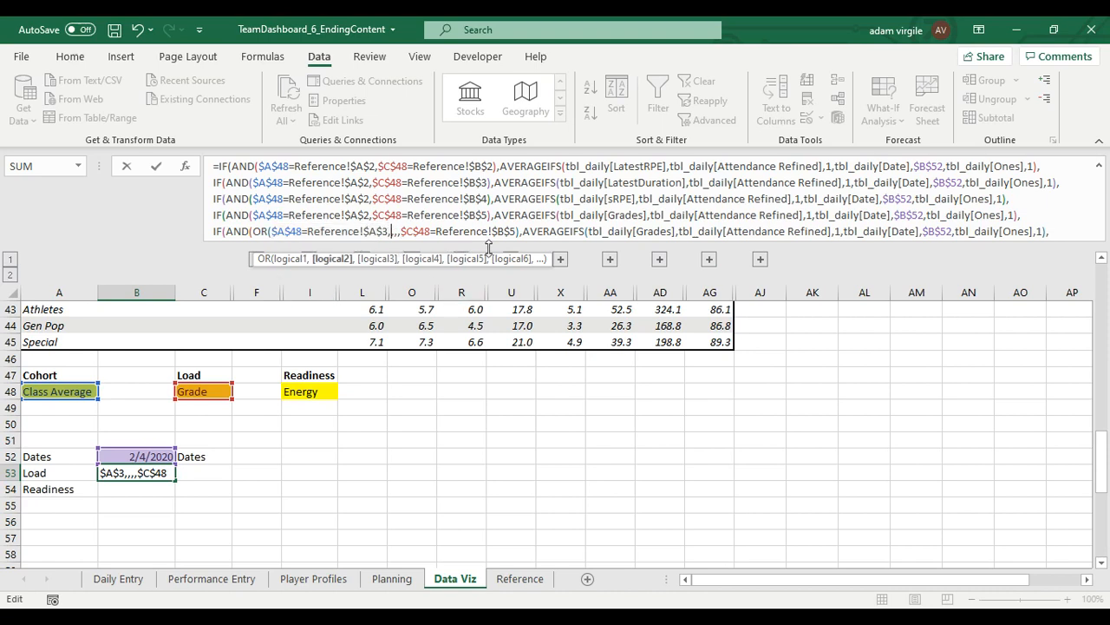
{"action": "key", "text": "ctrl+v"}
{"action": "type", "text": ","}
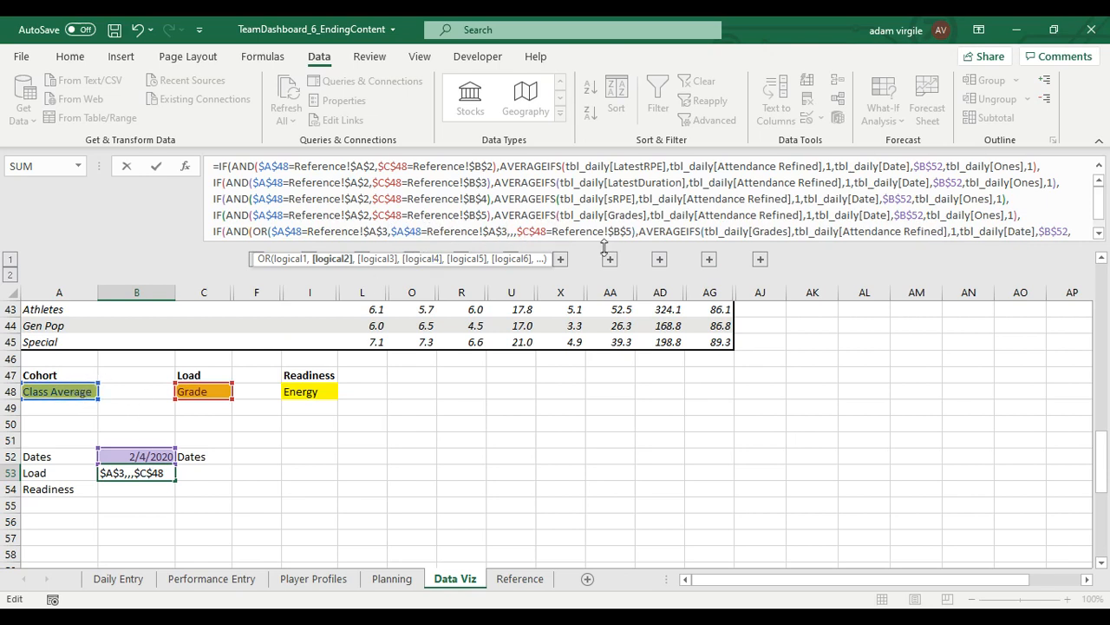
{"action": "key", "text": "Right"}
Add $A$48=Reference!$A$5 and $A$48=Reference!$A$6 as the third and fourth OR conditions, and close the OR.
{"action": "key", "text": "ctrl+v"}
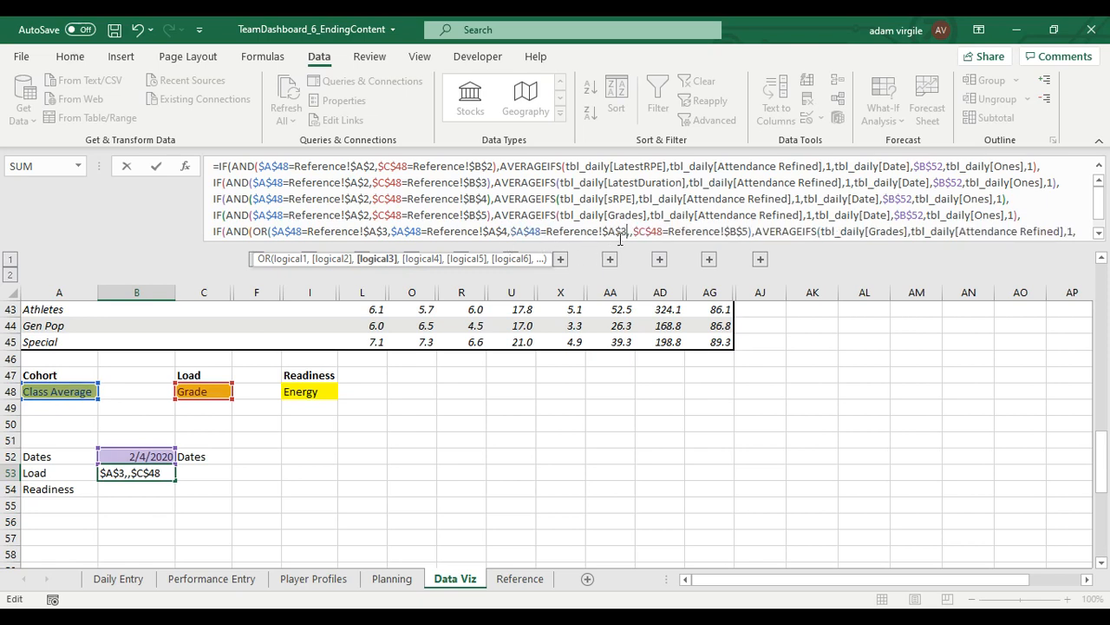
{"action": "key", "text": "BackSpace"}
{"action": "type", "text": "5"}
{"action": "key", "text": "Right"}
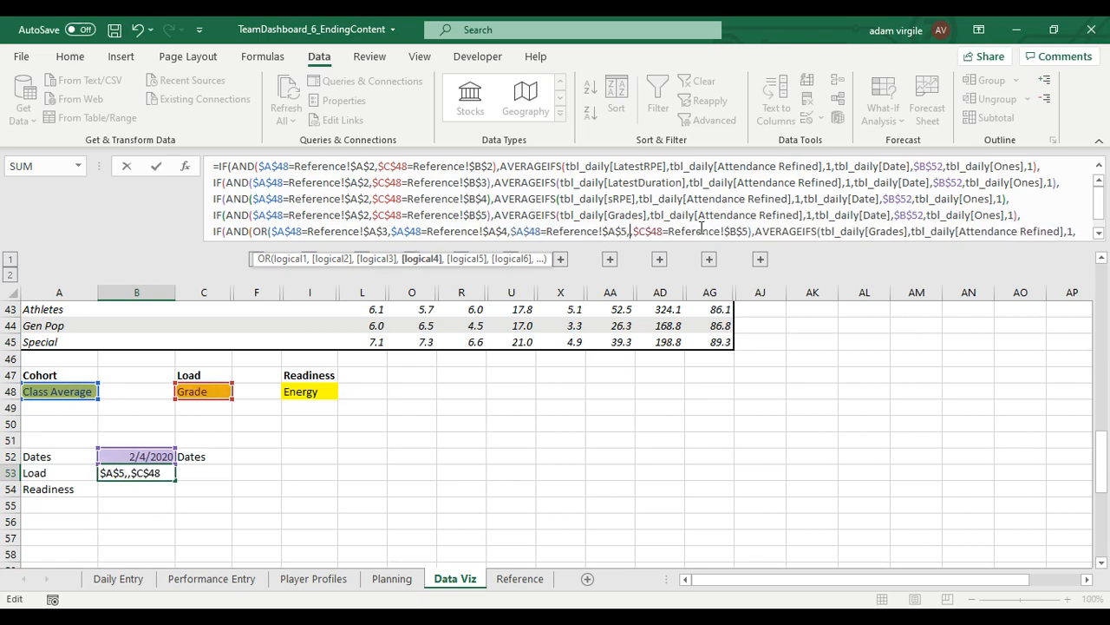
{"action": "key", "text": "ctrl+v"}
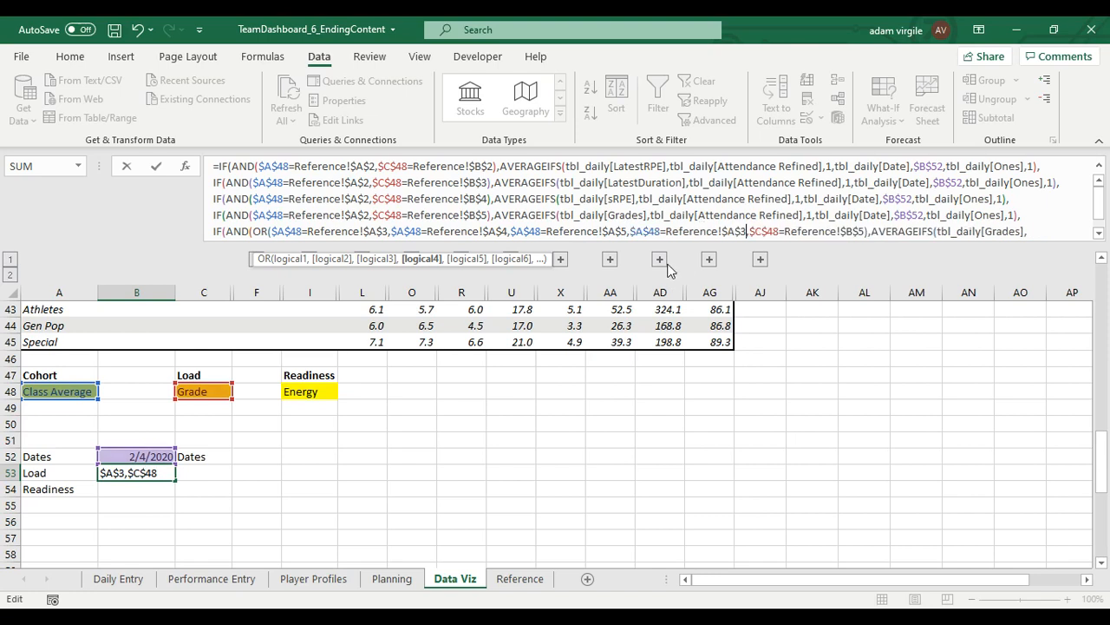
{"action": "key", "text": "BackSpace"}
{"action": "type", "text": "6)"}
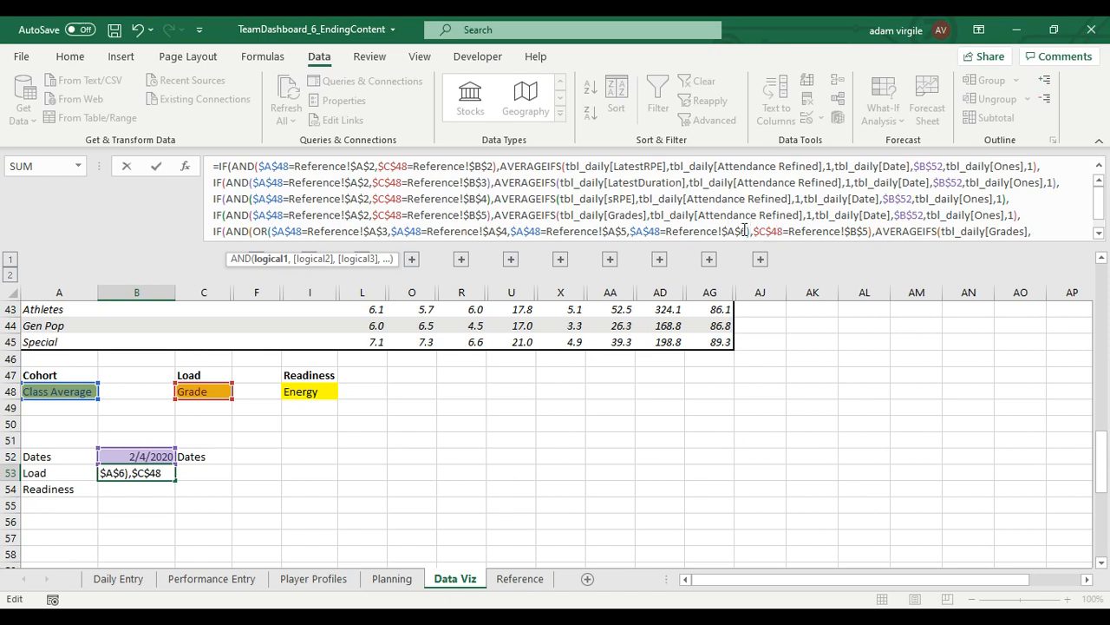
Change the load metric test in the fifth IF line to $C$48=Reference!$B$2.
{"action": "left_click", "coordinate": [771, 232]}
{"action": "key", "text": "BackSpace"}
{"action": "key", "text": "BackSpace"}
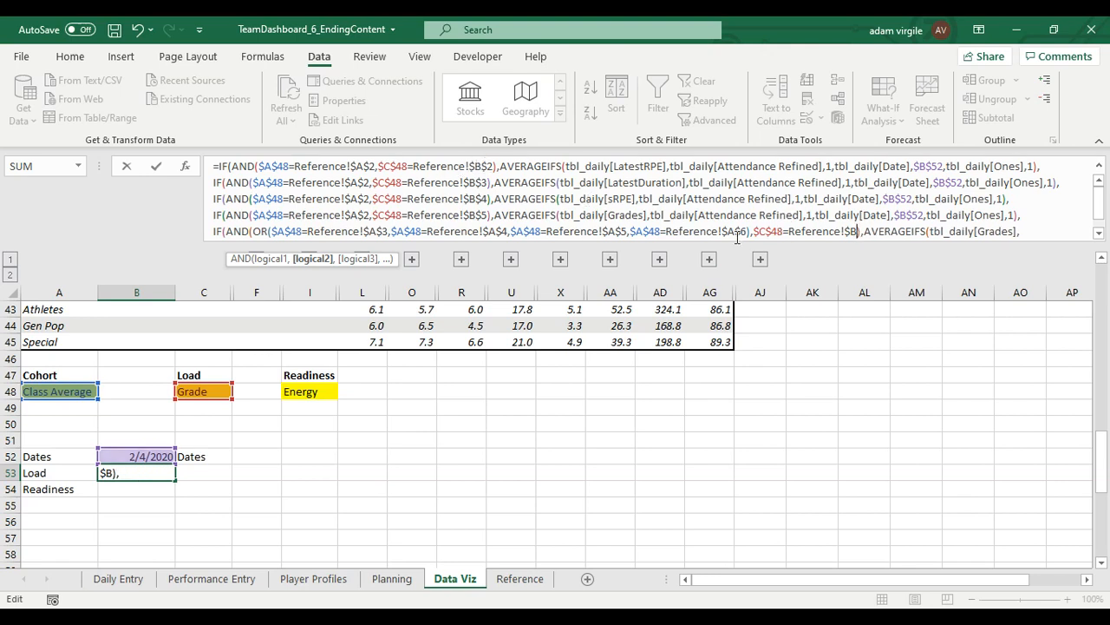
{"action": "type", "text": "2,"}
{"action": "type", "text": "$"}
{"action": "key", "text": "Right"}
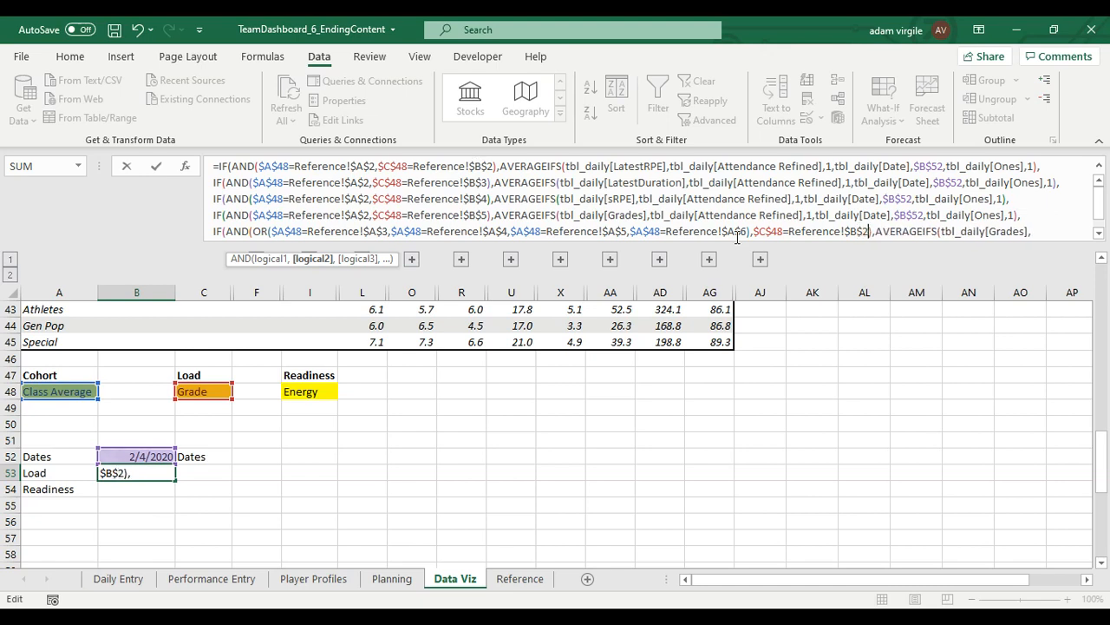
Replace Grades with LatestRPE as the averaged tbl_daily column in the fifth IF line.
{"action": "left_click", "coordinate": [947, 216]}
{"action": "scroll", "coordinate": [954, 217], "scroll_direction": "down", "scroll_amount": 1}
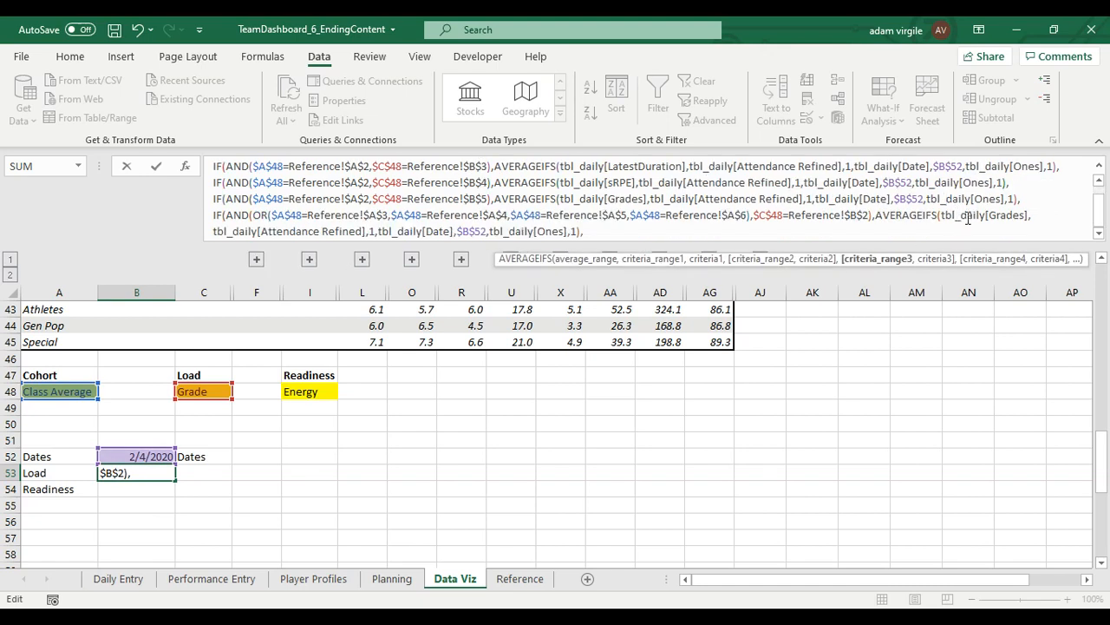
{"action": "left_click_drag", "start_coordinate": [992, 217], "coordinate": [1026, 222]}
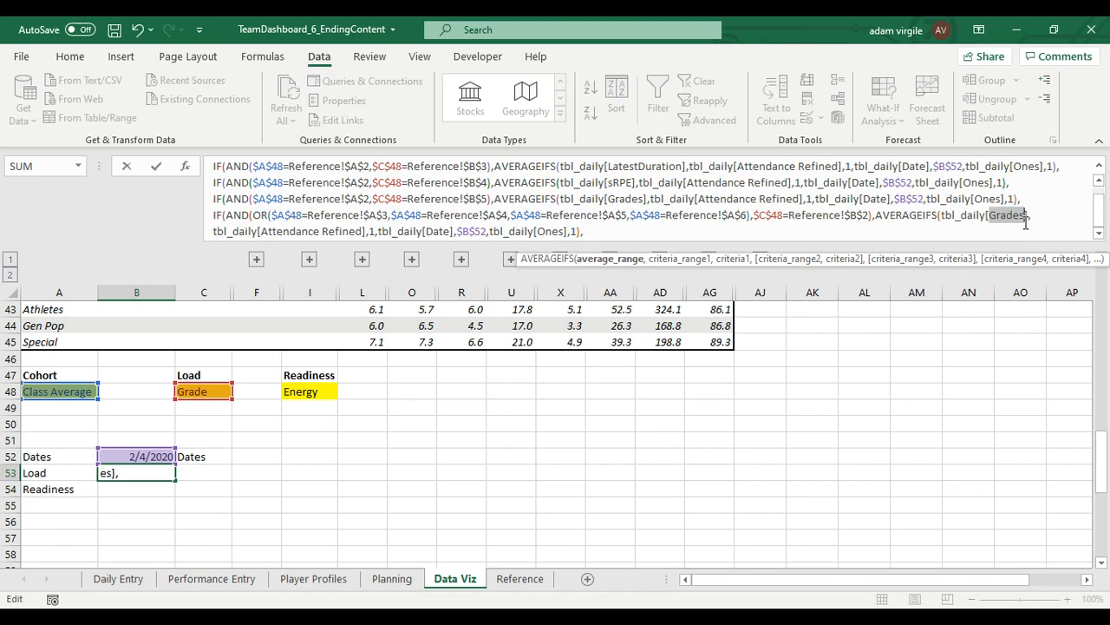
{"action": "type", "text": "LatestRPE"}
{"action": "key", "text": "Tab"}
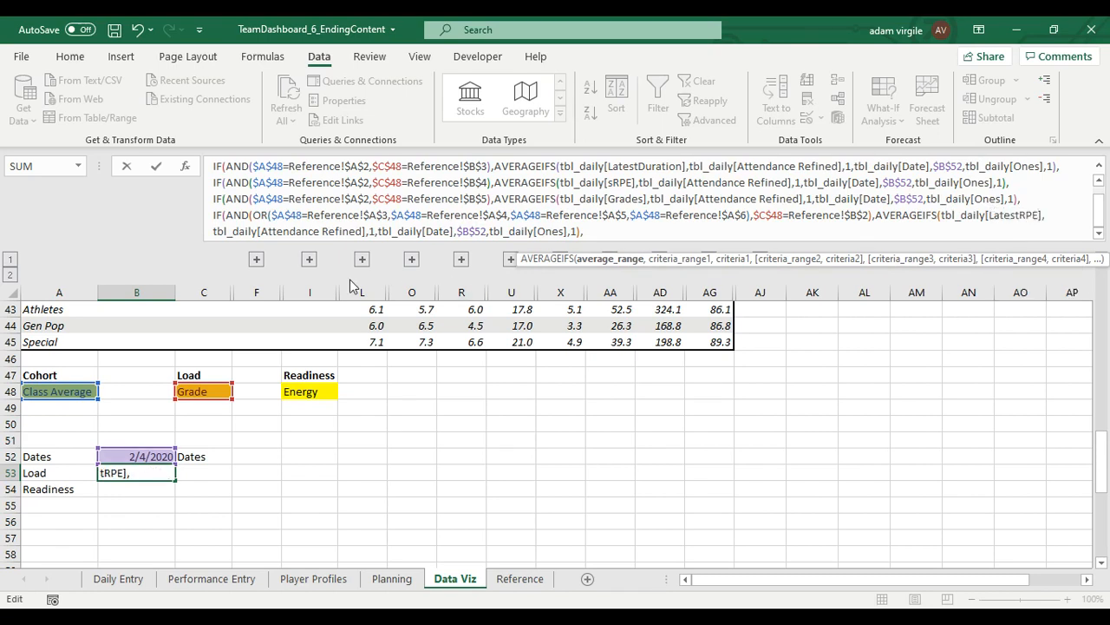
Insert tbl_daily[Cohort of Interest] as a third criteria range after $B$52 in the fifth IF line's AVERAGEIFS.
{"action": "left_click", "coordinate": [275, 230]}
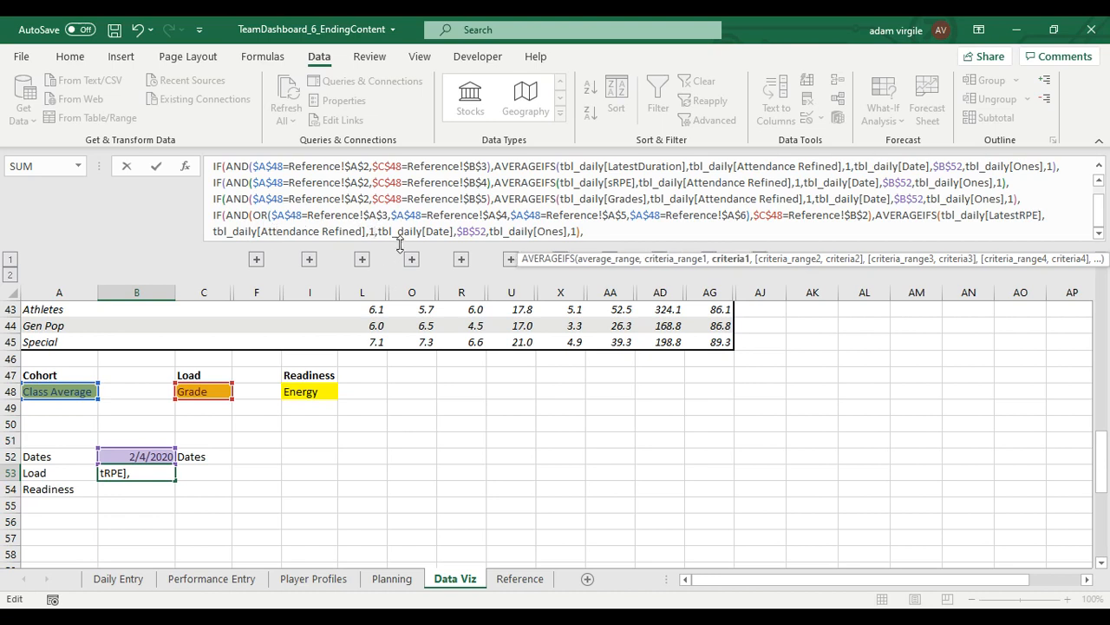
{"action": "left_click", "coordinate": [425, 231]}
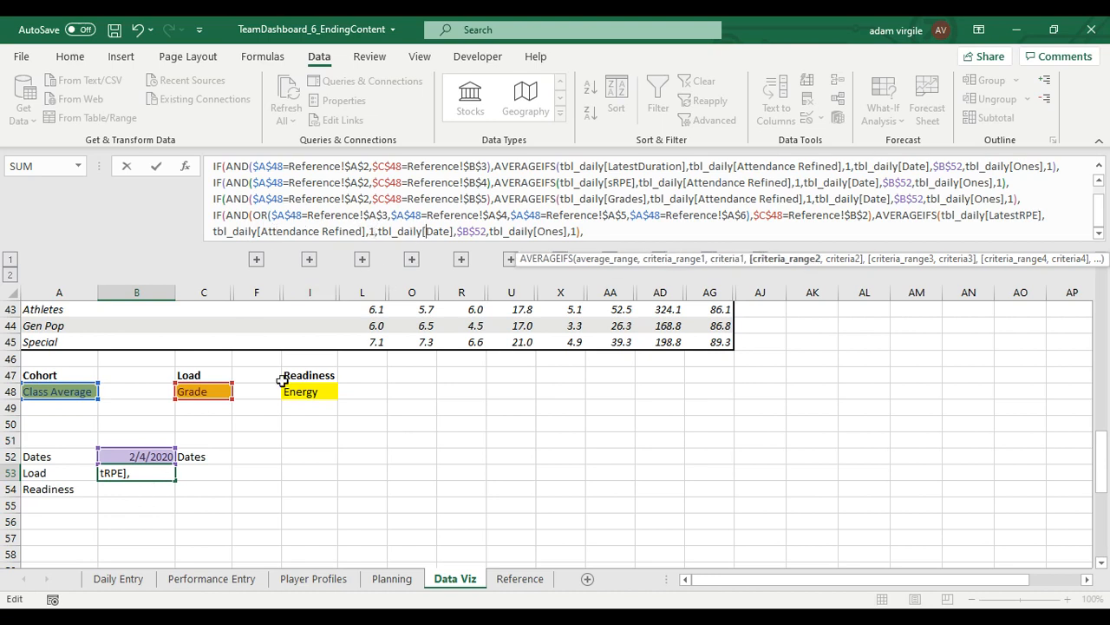
{"action": "left_click", "coordinate": [490, 231]}
{"action": "type", "text": ","}
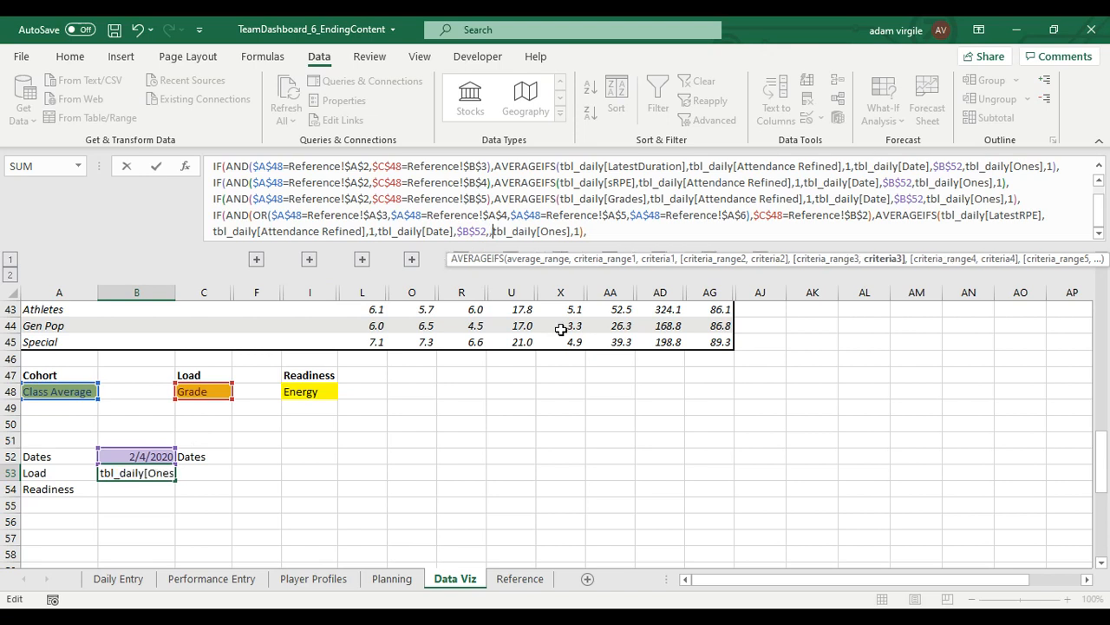
{"action": "type", "text": "t"}
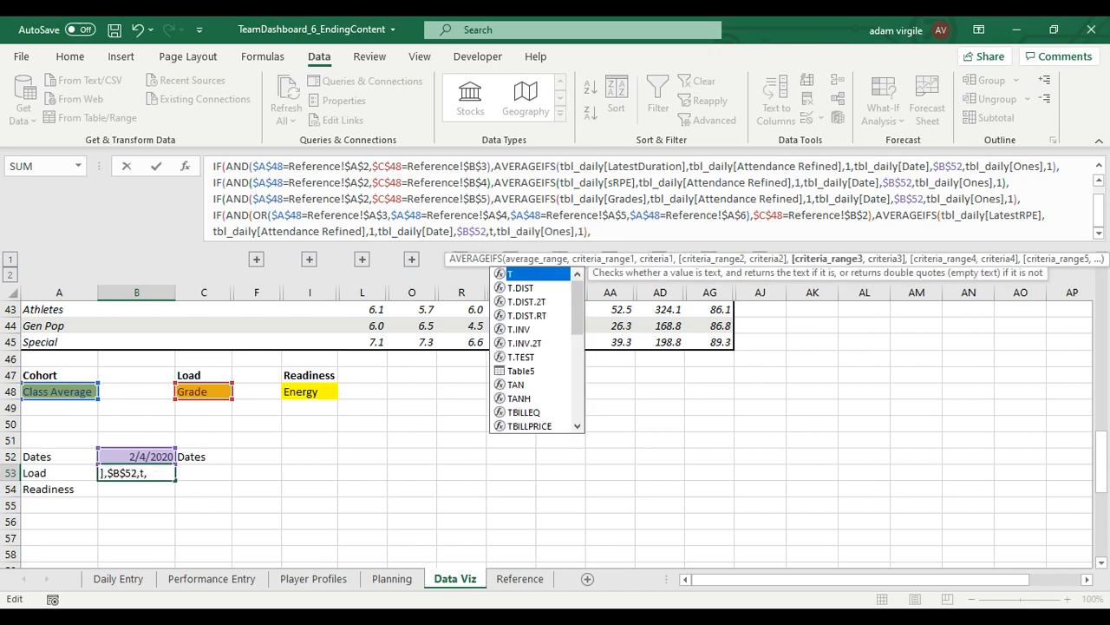
{"action": "type", "text": "bl_daily["}
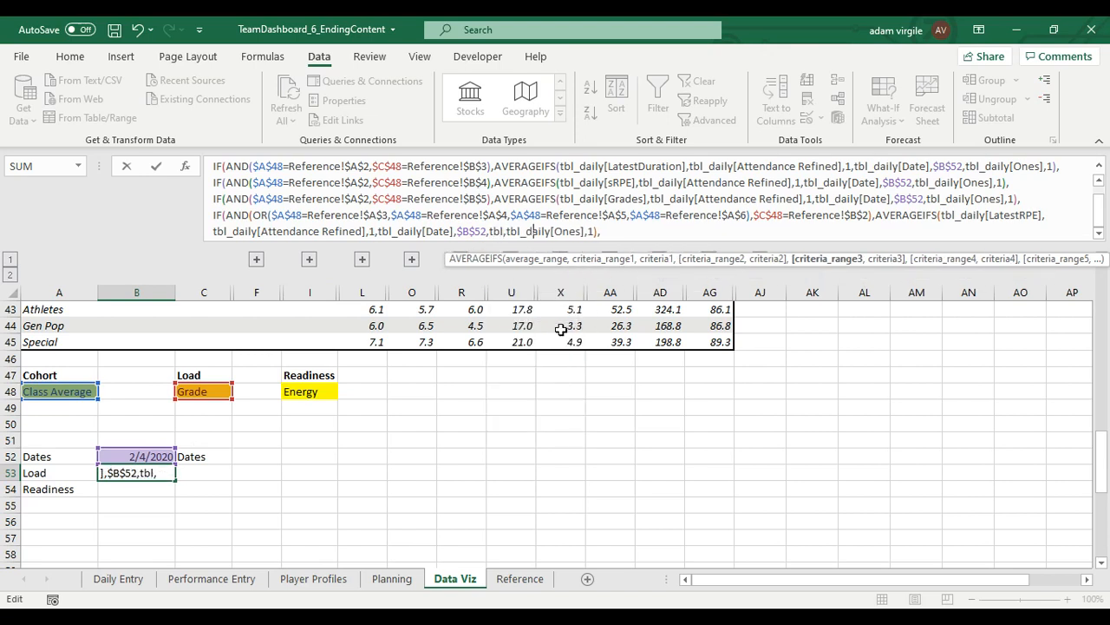
{"action": "type", "text": "Coho"}
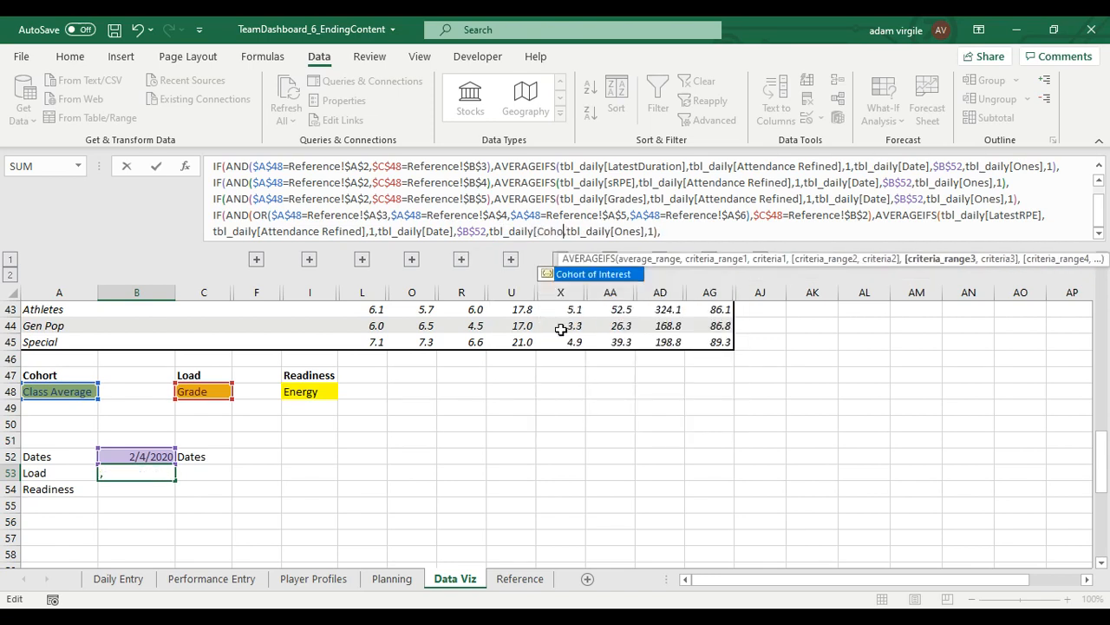
{"action": "key", "text": "Tab"}
{"action": "type", "text": "]"}
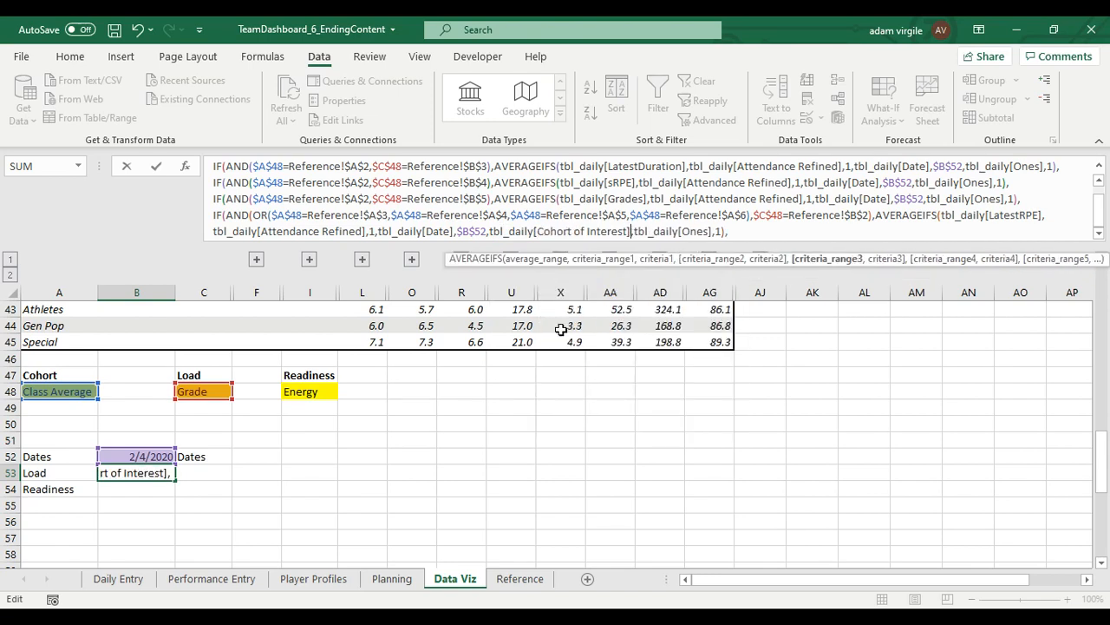
{"action": "type", "text": ","}
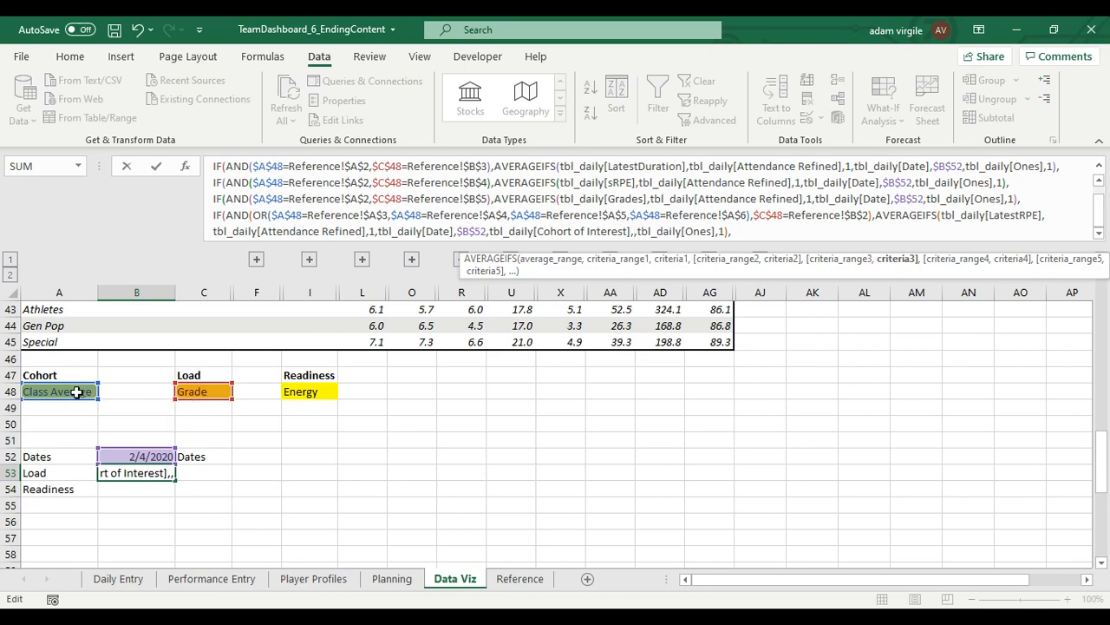
Set the criterion for Cohort of Interest to the selected cohort cell as the absolute reference $A$48.
{"action": "left_click", "coordinate": [77, 392]}
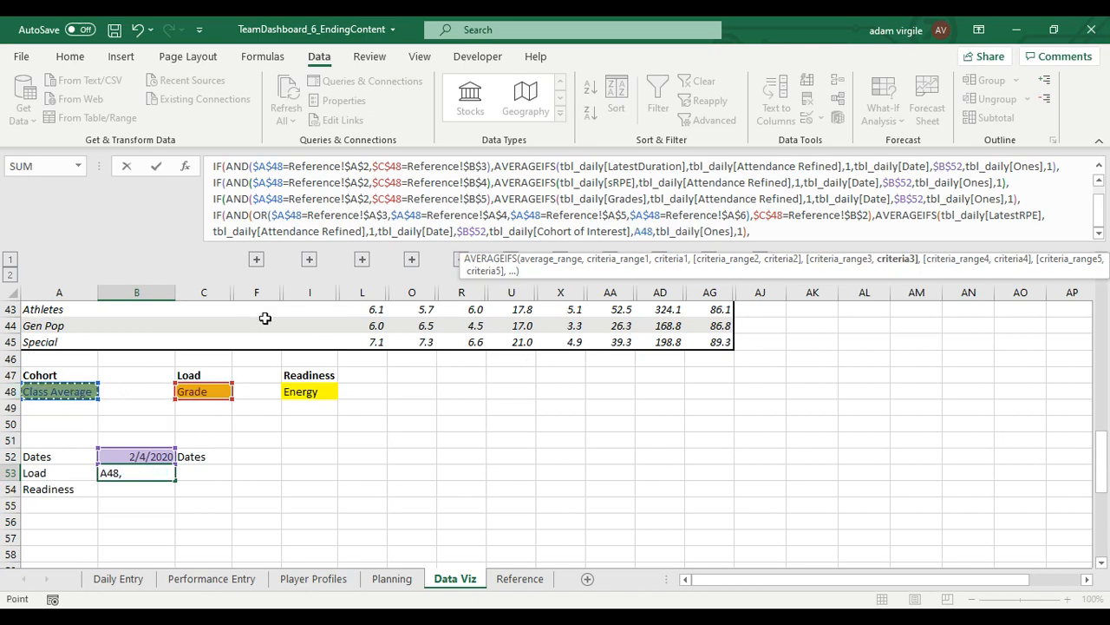
{"action": "left_click", "coordinate": [637, 231]}
{"action": "type", "text": "$"}
{"action": "key", "text": "Right"}
{"action": "type", "text": "$"}
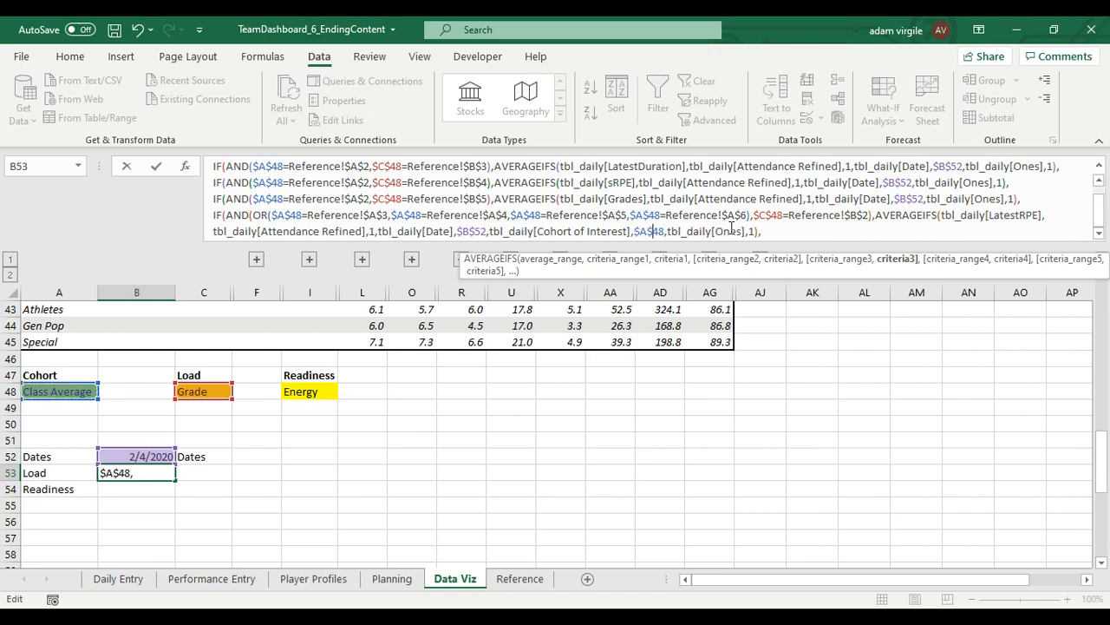
{"action": "left_click", "coordinate": [580, 231]}
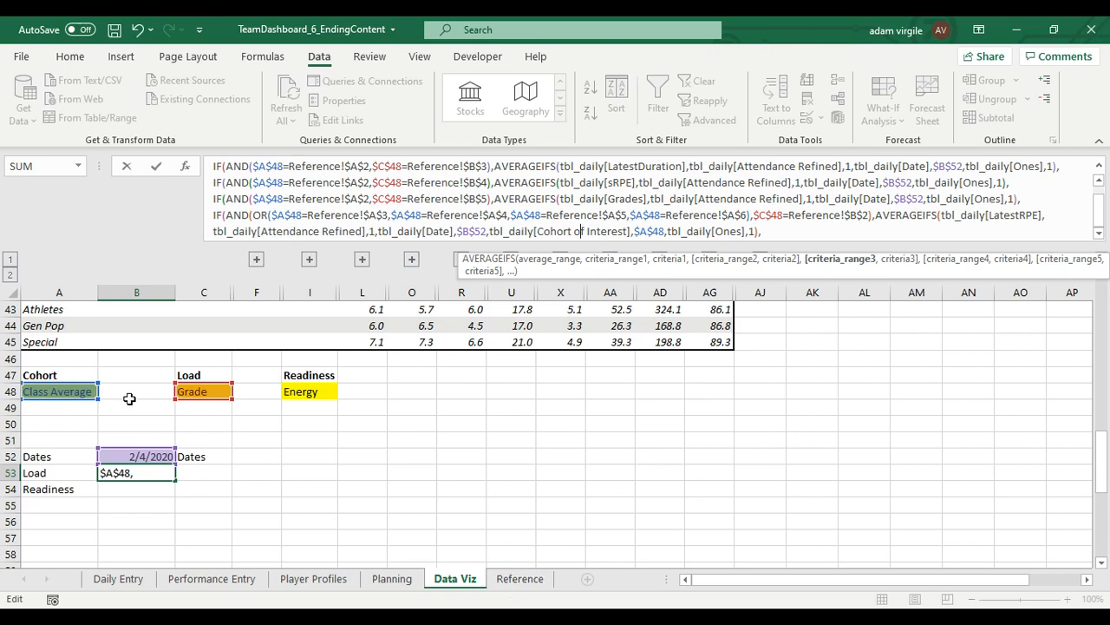
Duplicate the fifth IF line, with its OR cohort test, onto a new sixth line of the Load formula.
{"action": "left_click", "coordinate": [765, 235]}
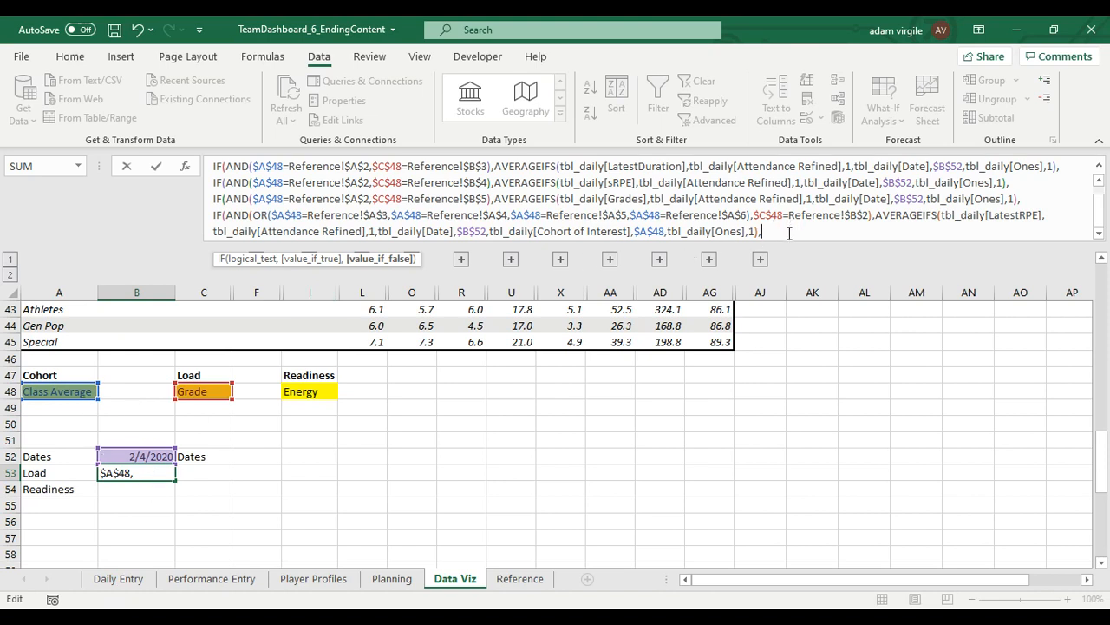
{"action": "left_click", "coordinate": [789, 233]}
{"action": "key", "text": "alt+Return"}
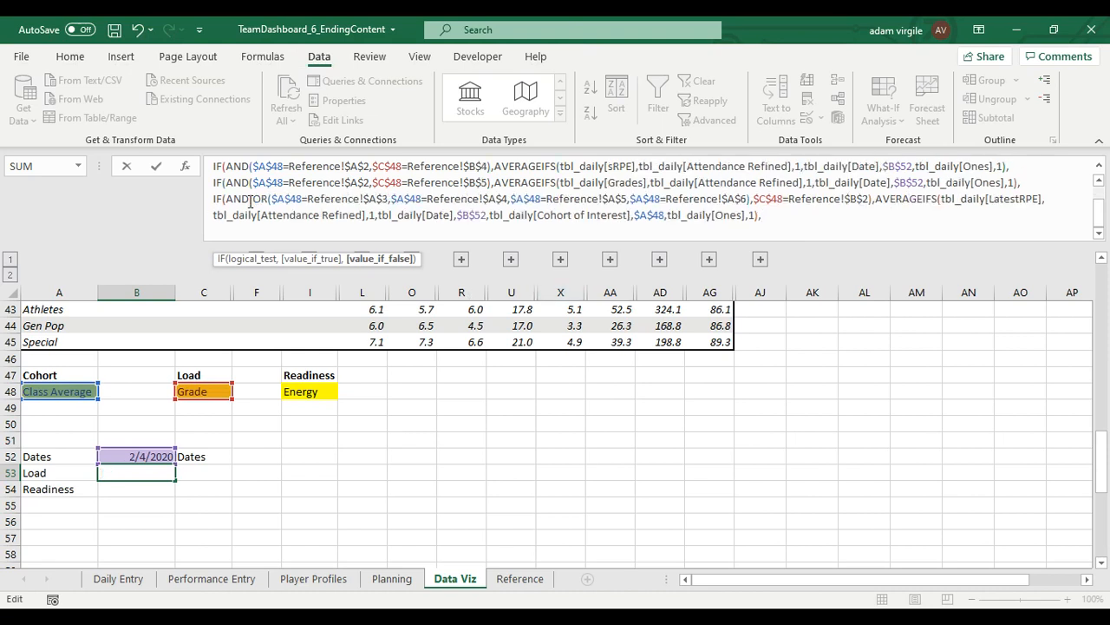
{"action": "left_click_drag", "start_coordinate": [216, 205], "coordinate": [765, 223]}
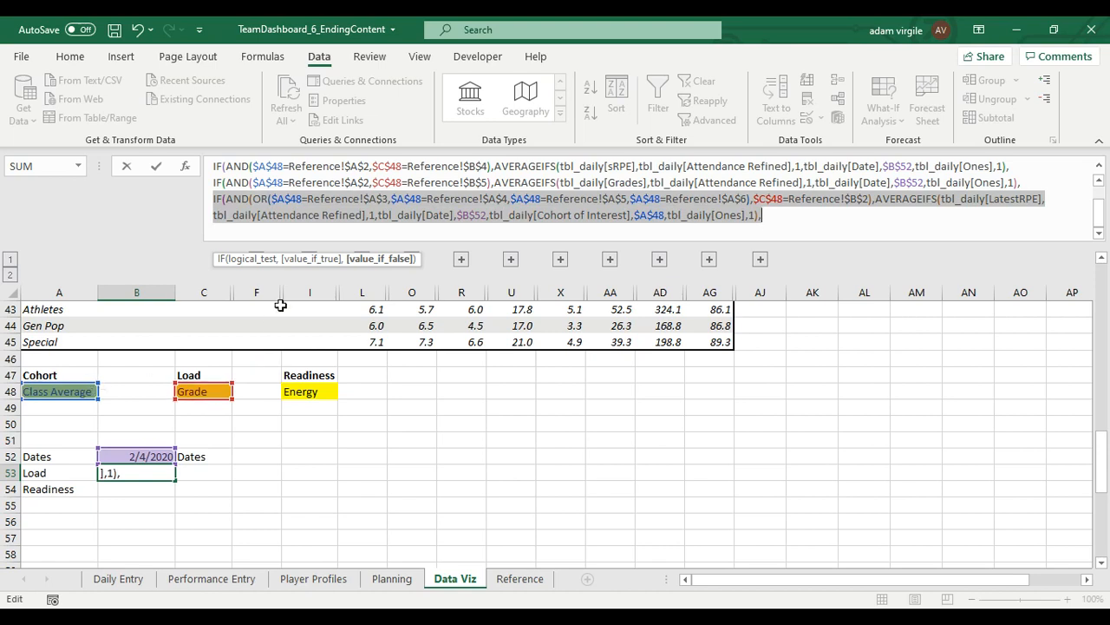
{"action": "left_click", "coordinate": [778, 218]}
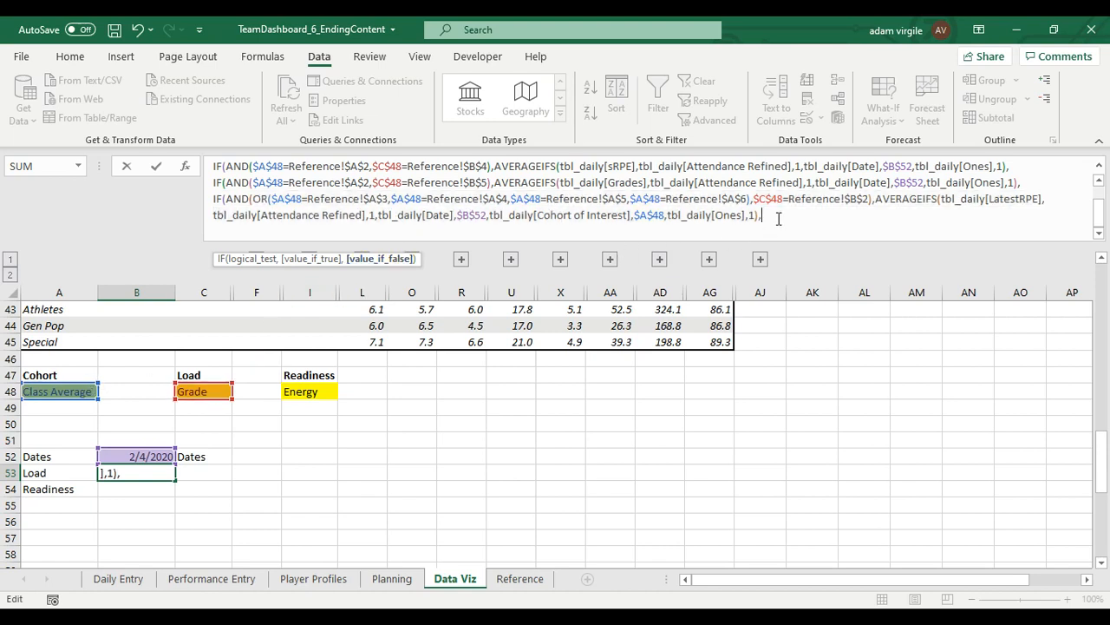
{"action": "key", "text": "alt+Return"}
{"action": "key", "text": "ctrl+v"}
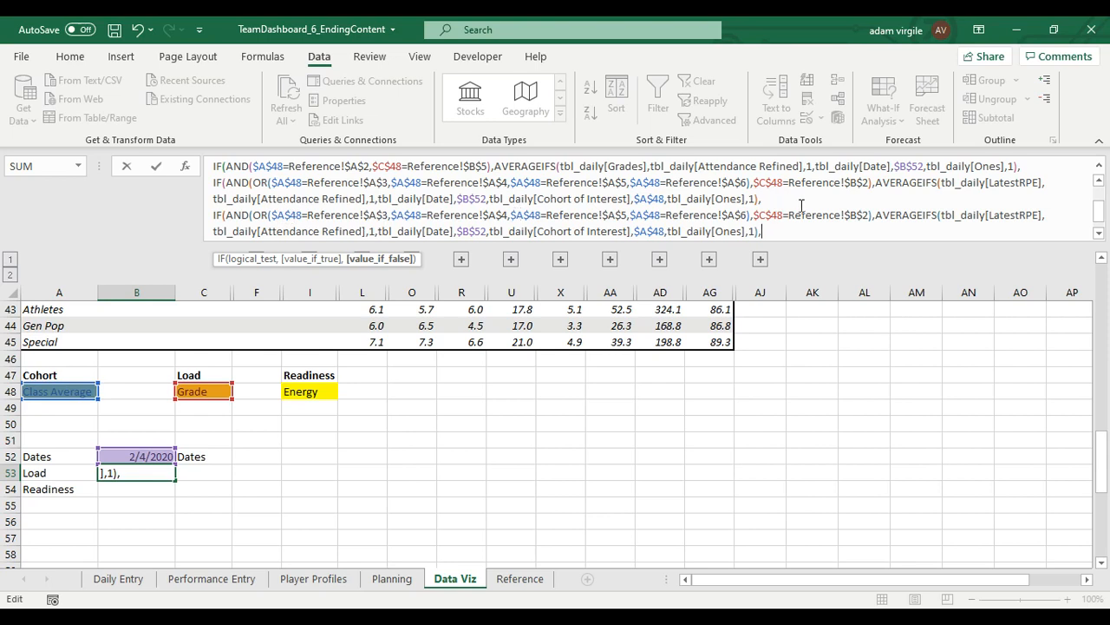
Change the load metric test in the sixth IF line to $C$48=Reference!$B$3.
{"action": "left_click", "coordinate": [776, 215]}
{"action": "left_click", "coordinate": [869, 214]}
{"action": "key", "text": "BackSpace"}
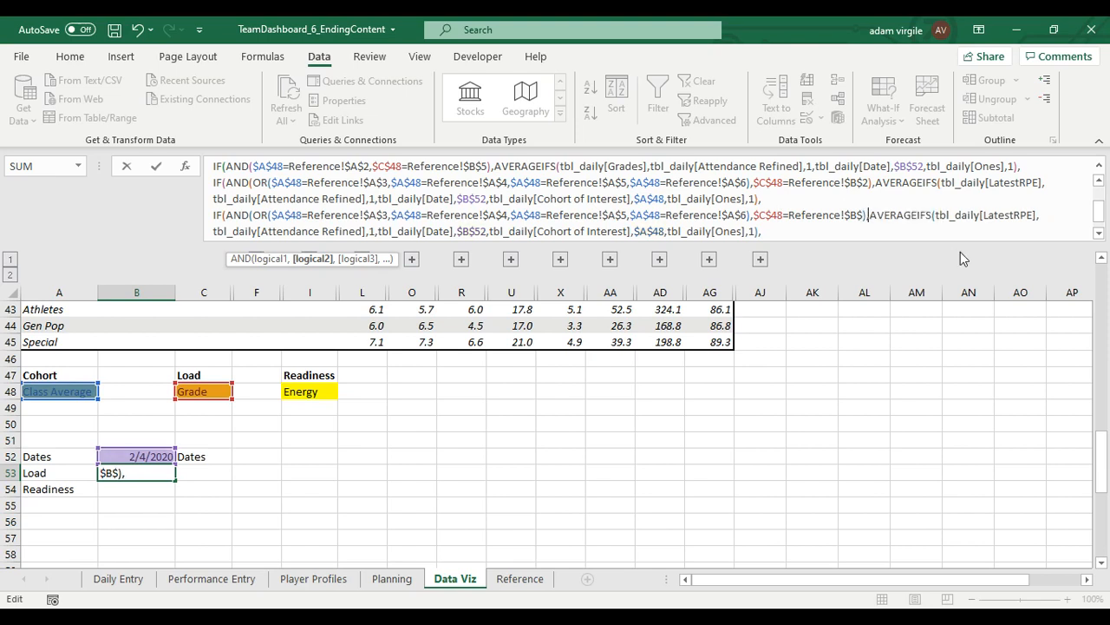
{"action": "type", "text": "3"}
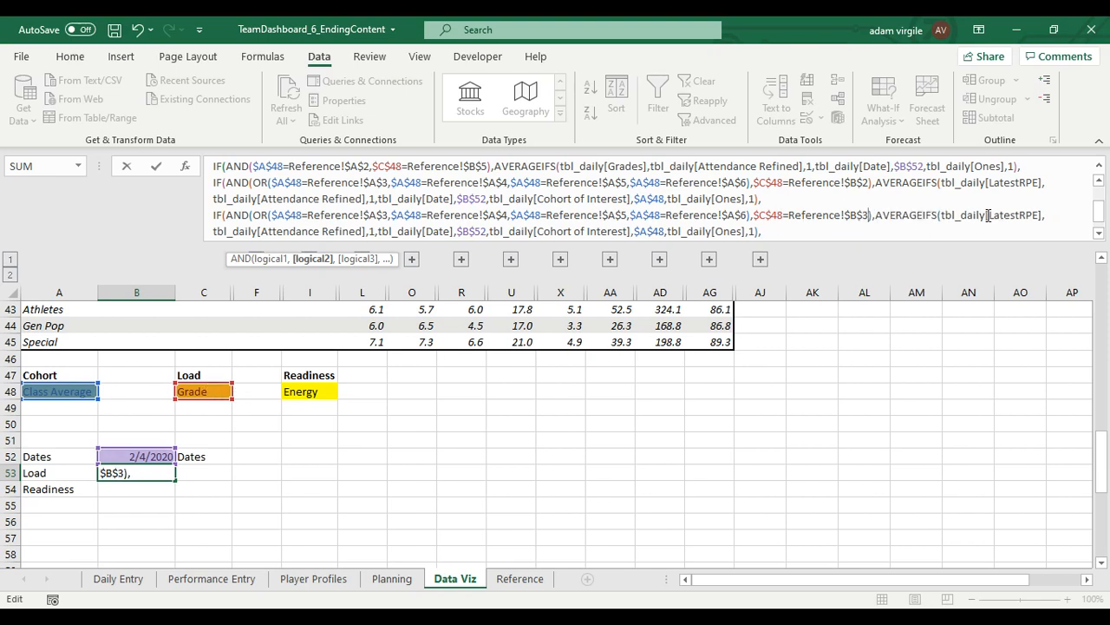
Replace LatestRPE with LatestDuration as the averaged tbl_daily column in the sixth IF line.
{"action": "left_click_drag", "start_coordinate": [989, 215], "coordinate": [1037, 217]}
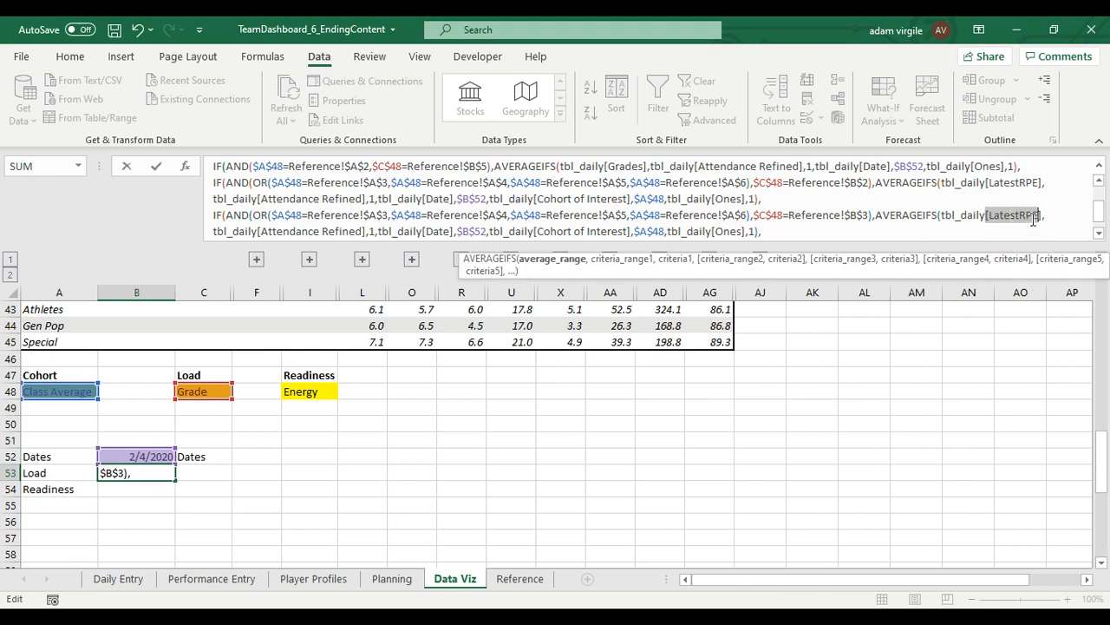
{"action": "type", "text": "[Late"}
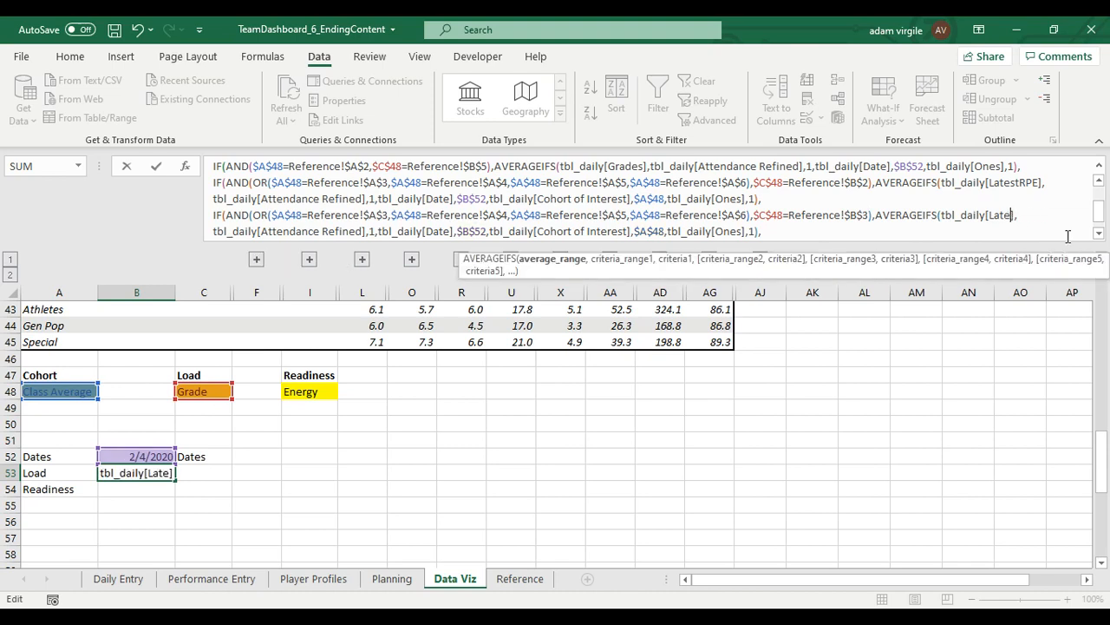
{"action": "key", "text": "BackSpace"}
{"action": "key", "text": "BackSpace"}
{"action": "key", "text": "BackSpace"}
{"action": "key", "text": "BackSpace"}
{"action": "type", "text": "tion"}
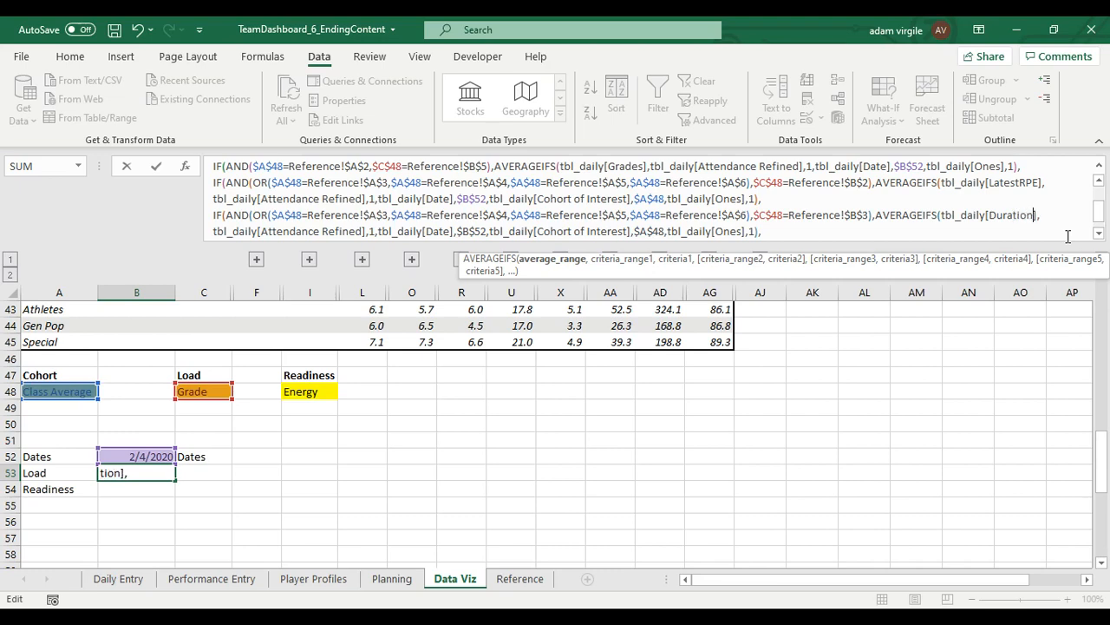
{"action": "key", "text": "BackSpace"}
{"action": "key", "text": "BackSpace"}
{"action": "key", "text": "BackSpace"}
{"action": "key", "text": "BackSpace"}
{"action": "key", "text": "BackSpace"}
{"action": "key", "text": "BackSpace"}
{"action": "key", "text": "BackSpace"}
{"action": "key", "text": "BackSpace"}
{"action": "type", "text": "LatestDur"}
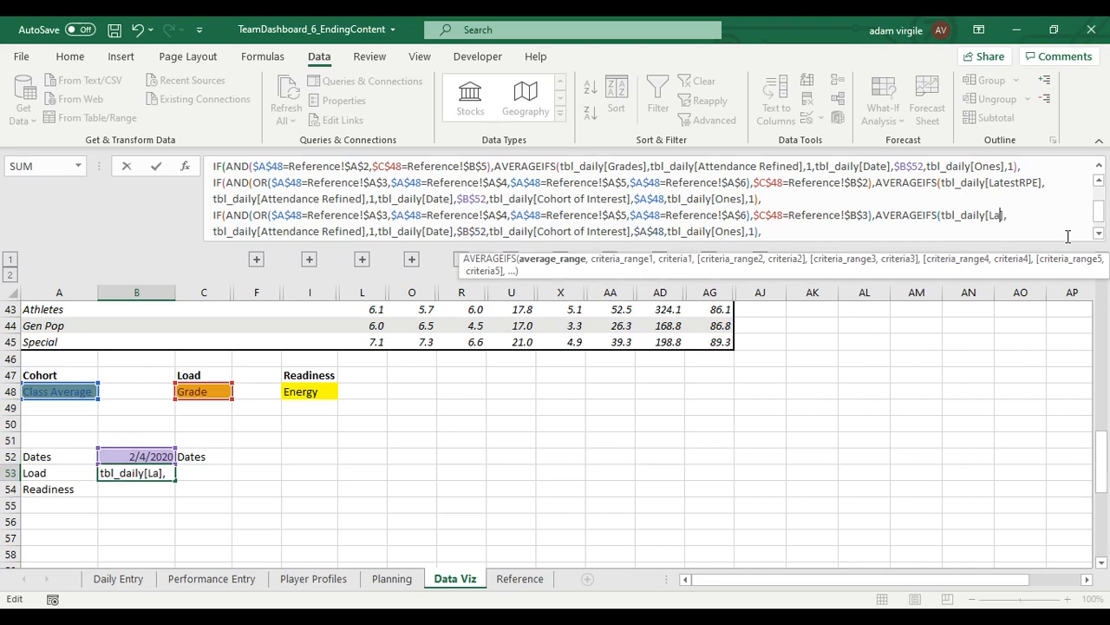
{"action": "type", "text": "ation"}
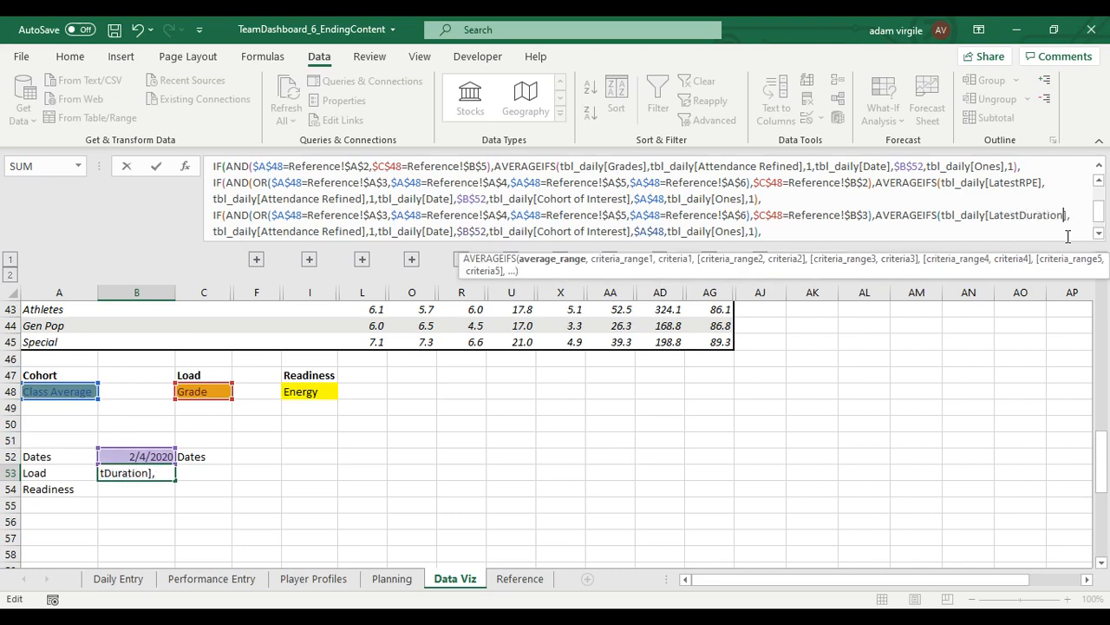
Check the sixth IF line's criteria and paste another copy of the LatestRPE cohort IF as the seventh line.
{"action": "left_click", "coordinate": [885, 199]}
{"action": "scroll", "coordinate": [781, 213], "scroll_direction": "down", "scroll_amount": 1}
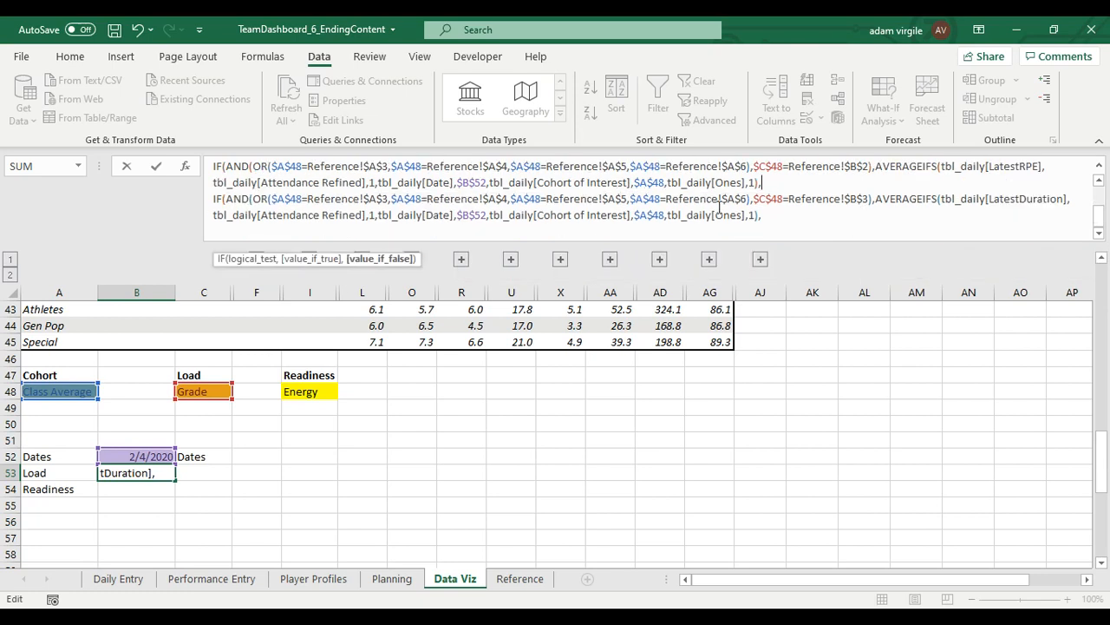
{"action": "left_click", "coordinate": [344, 215]}
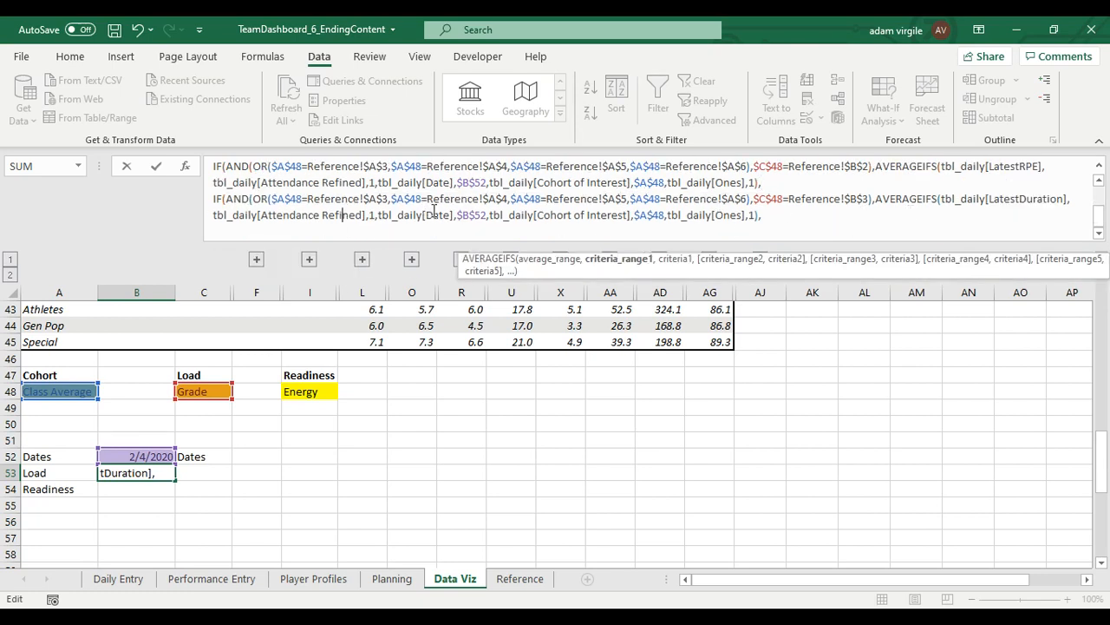
{"action": "left_click", "coordinate": [656, 217]}
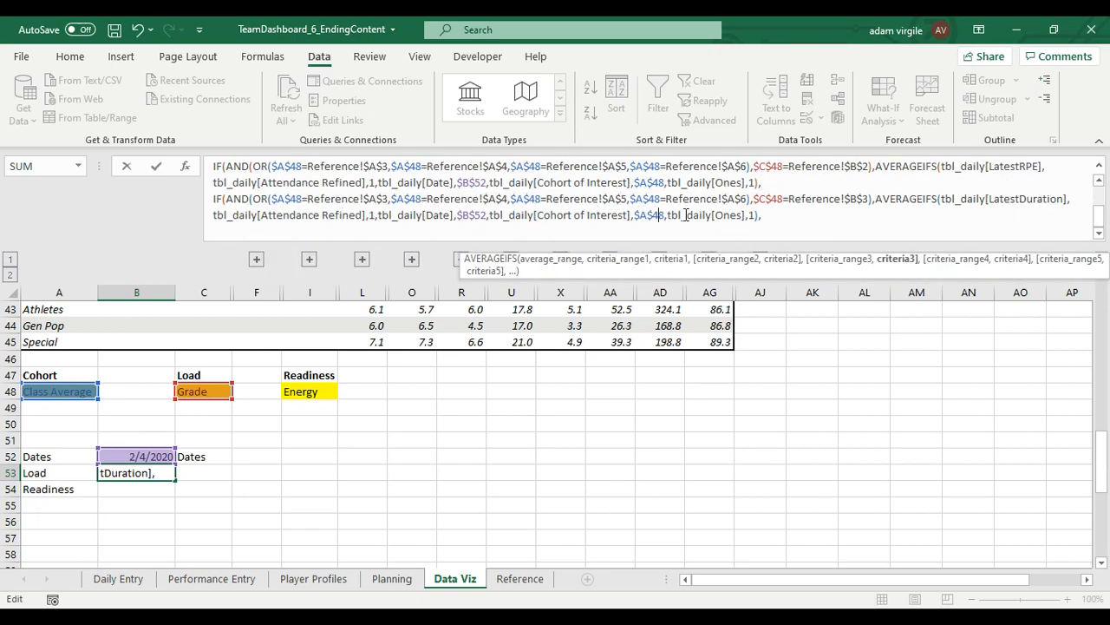
{"action": "left_click", "coordinate": [794, 215]}
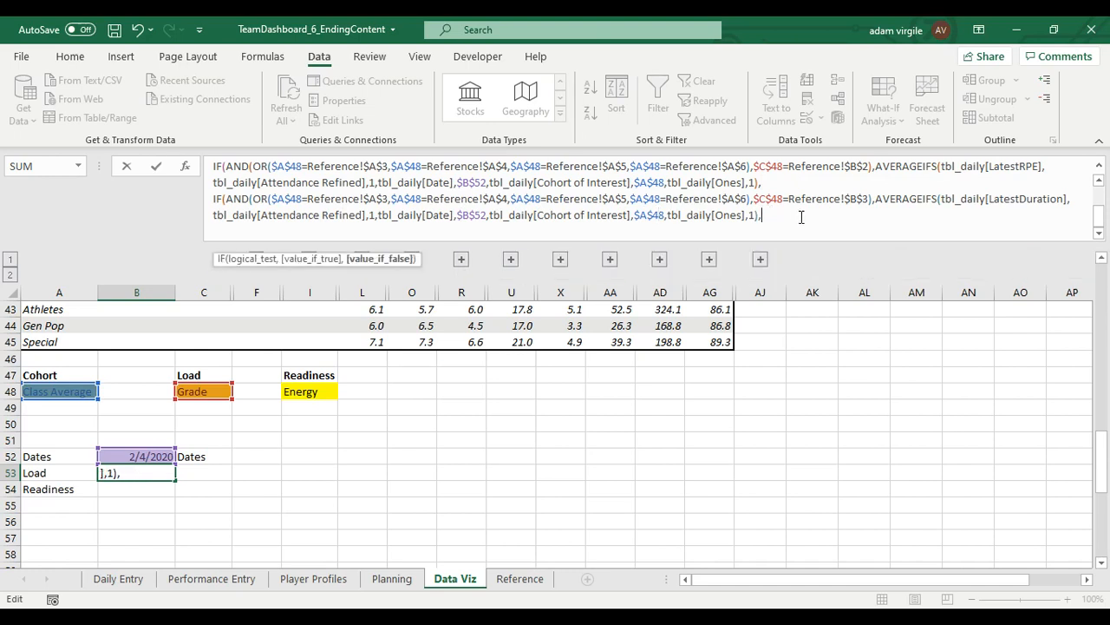
{"action": "key", "text": "alt+Return"}
{"action": "type", "text": "IF(AND(OR($A$48=Reference!$A$3,$A$48=Reference!$A$4,$A$48=Reference!$A$5,$A$48=Reference!$A$6),$C$48=Reference!$B$2),AVERAGEIFS(tbl_daily[LatestRPE],tbl_daily[Attendance Refined],1,tbl_daily[Date],$B$52,tbl_daily[Cohort of Interest],$A$48,tbl_daily[Ones],1),"}
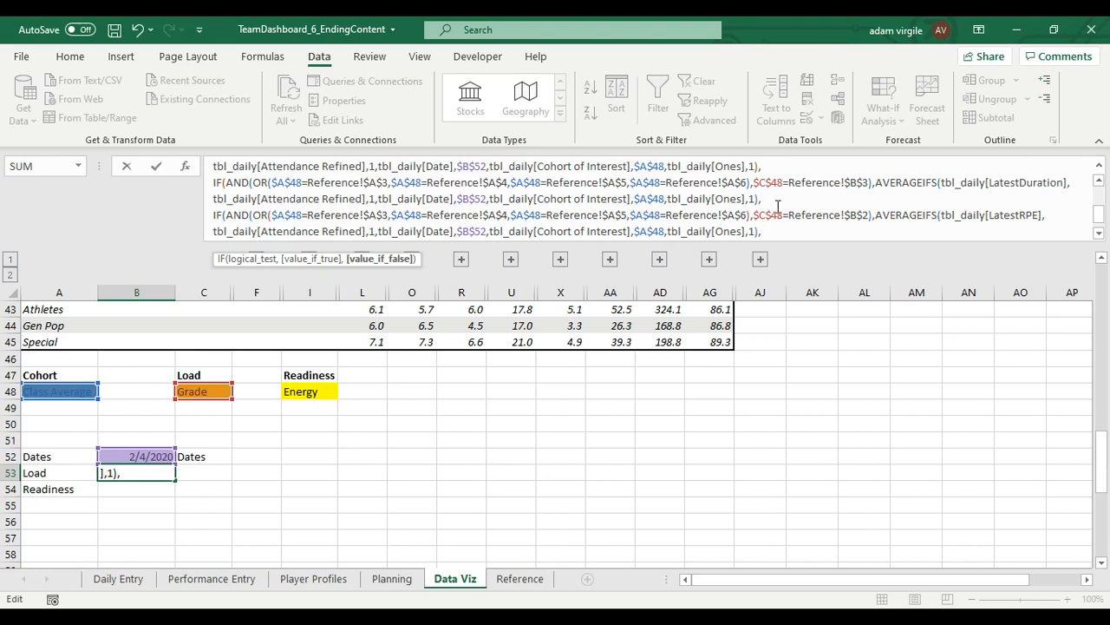
Change the load metric test in the seventh IF line to $C$48=Reference!$B$4.
{"action": "left_click", "coordinate": [869, 215]}
{"action": "key", "text": "BackSpace"}
{"action": "type", "text": "4"}
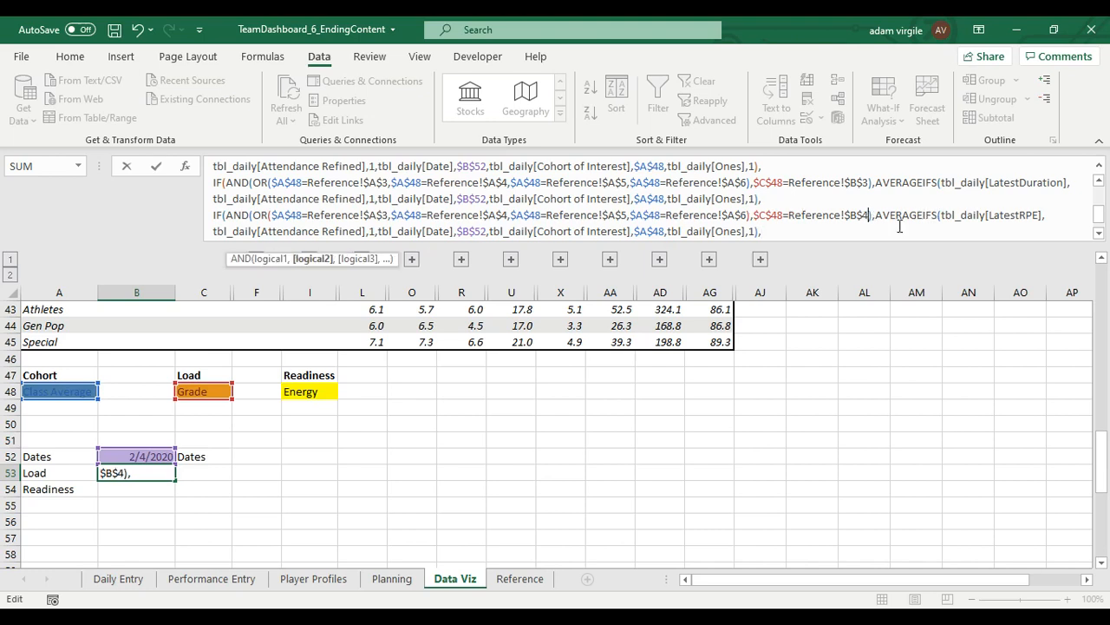
Replace LatestRPE with sRPE as the averaged tbl_daily column in the seventh IF line.
{"action": "left_click", "coordinate": [1045, 214]}
{"action": "key", "text": "BackSpace"}
{"action": "key", "text": "BackSpace"}
{"action": "key", "text": "BackSpace"}
{"action": "key", "text": "BackSpace"}
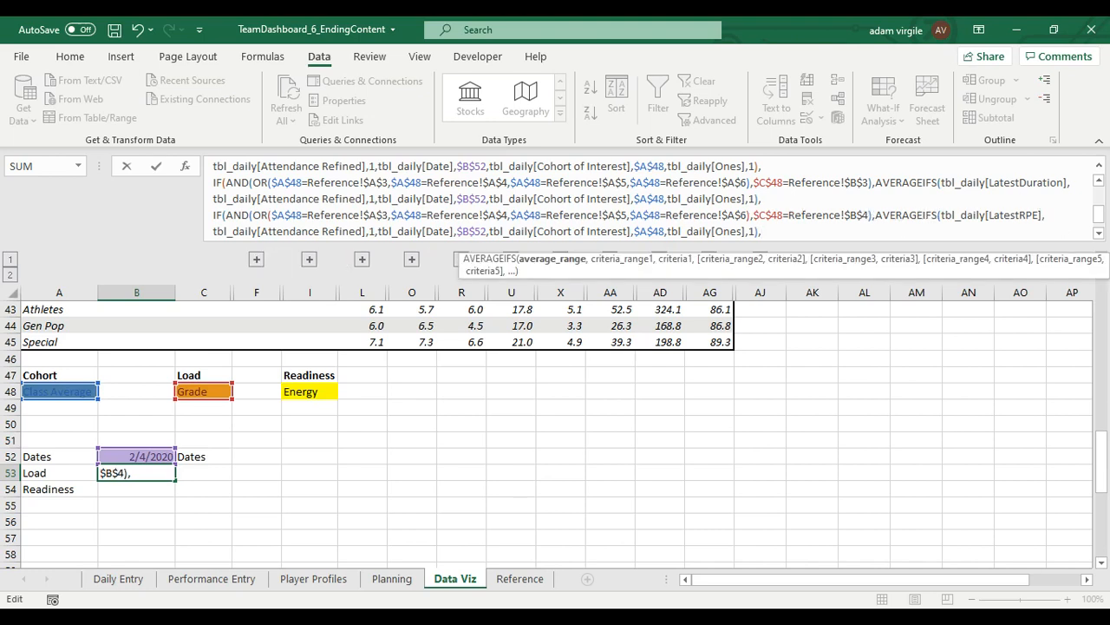
{"action": "key", "text": "BackSpace"}
{"action": "key", "text": "BackSpace"}
{"action": "key", "text": "BackSpace"}
{"action": "key", "text": "BackSpace"}
{"action": "key", "text": "BackSpace"}
{"action": "key", "text": "BackSpace"}
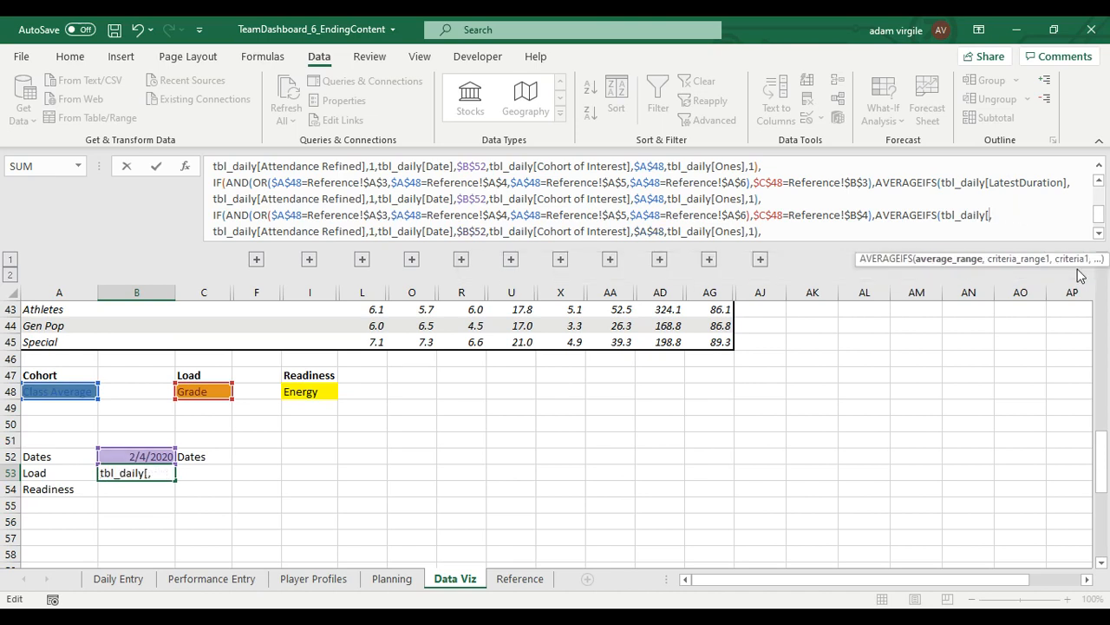
{"action": "type", "text": "sRPE]"}
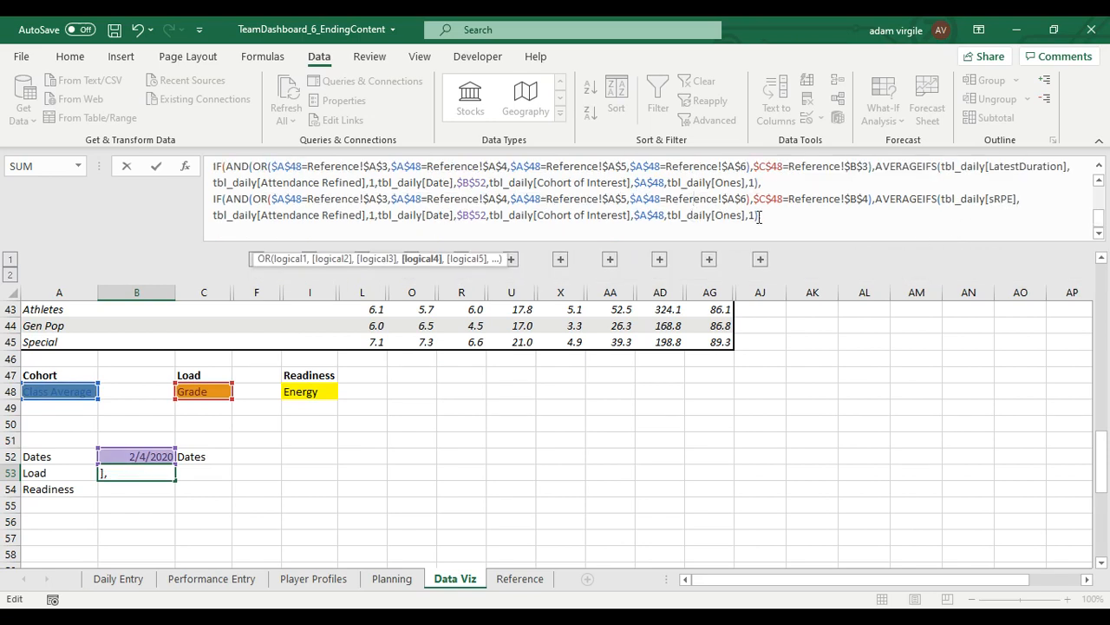
{"action": "type", "text": ","}
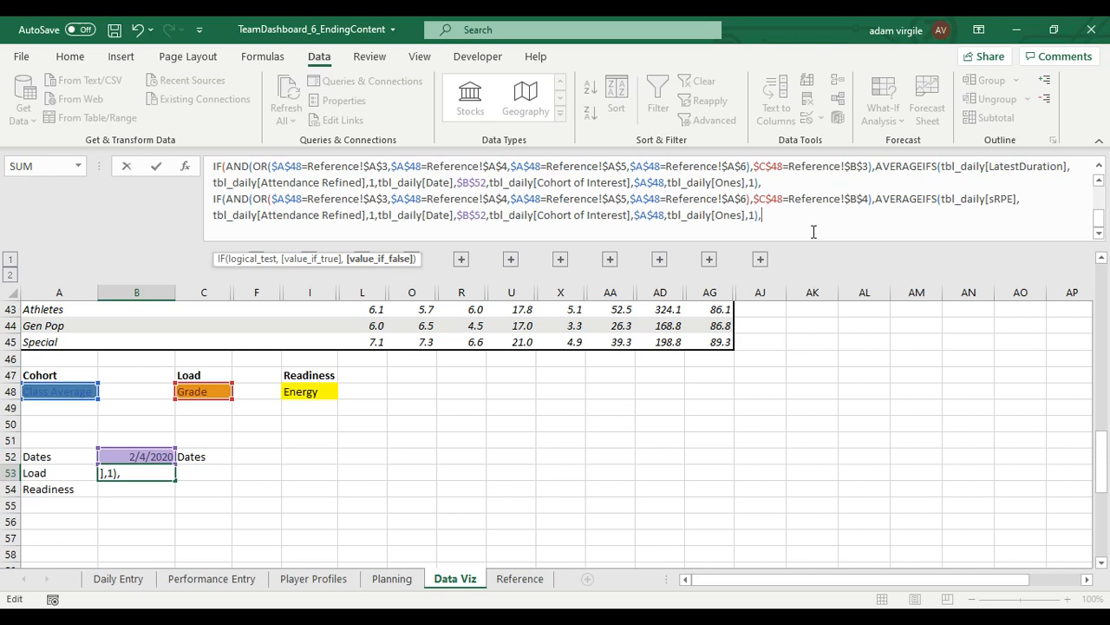
Replace the seventh line's trailing comma with closing parentheses for all nested IFs, and commit the Load formula in B53.
{"action": "key", "text": "alt+Return"}
{"action": "key", "text": "BackSpace"}
{"action": "key", "text": "BackSpace"}
{"action": "type", "text": "))"}
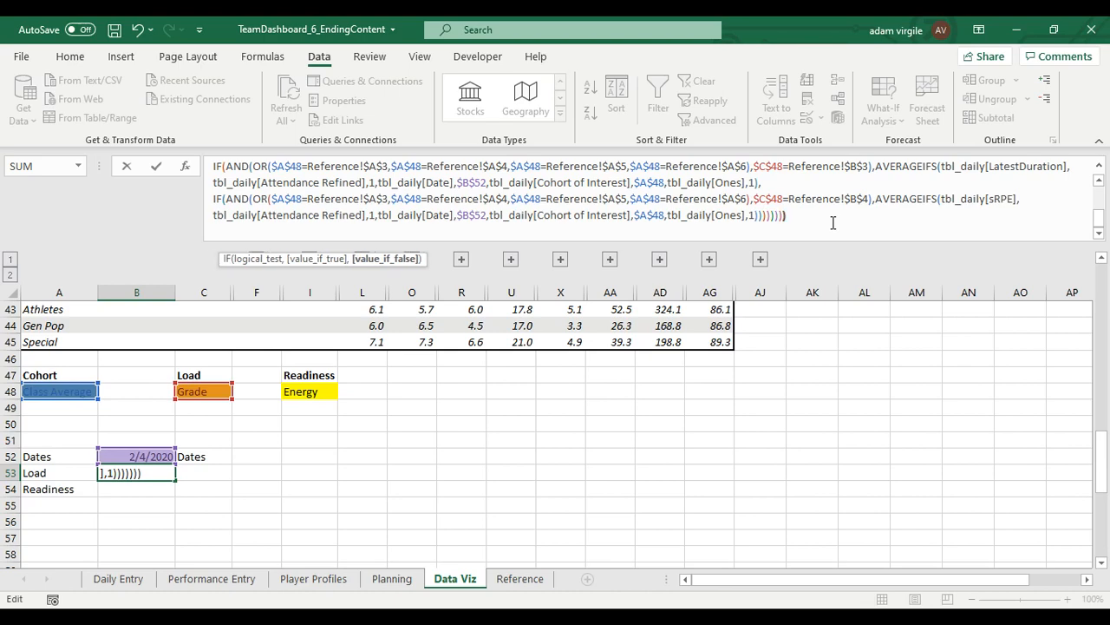
{"action": "key", "text": "Return"}
{"action": "key", "text": "Up"}
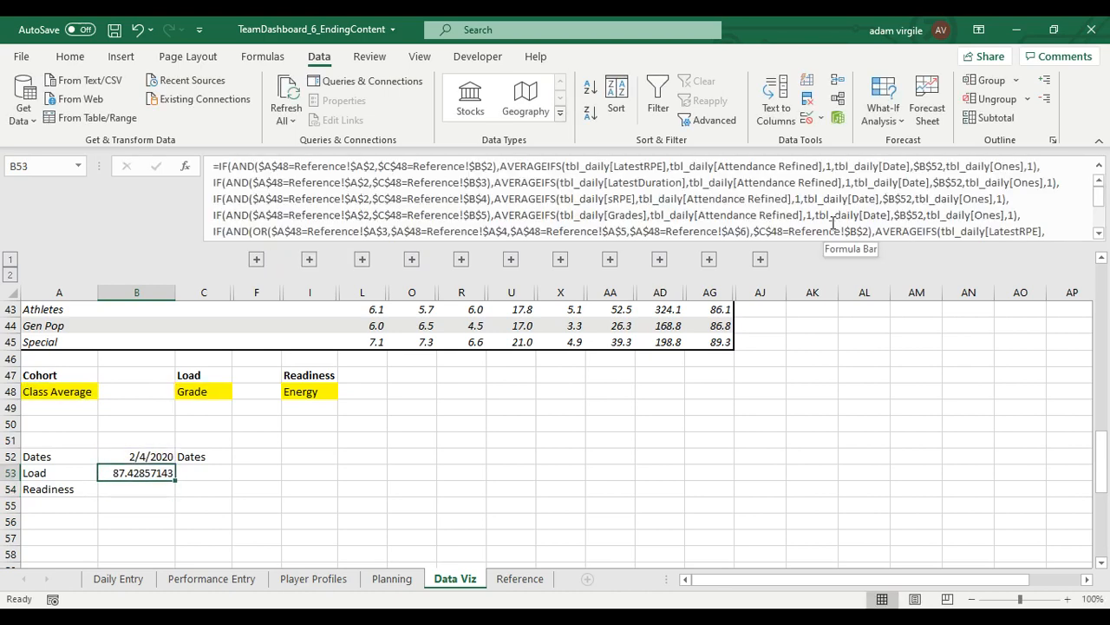
Wrap the nested IF formula in B53 in IFERROR with an empty string "" as the error value, and commit it.
{"action": "left_click", "coordinate": [833, 223]}
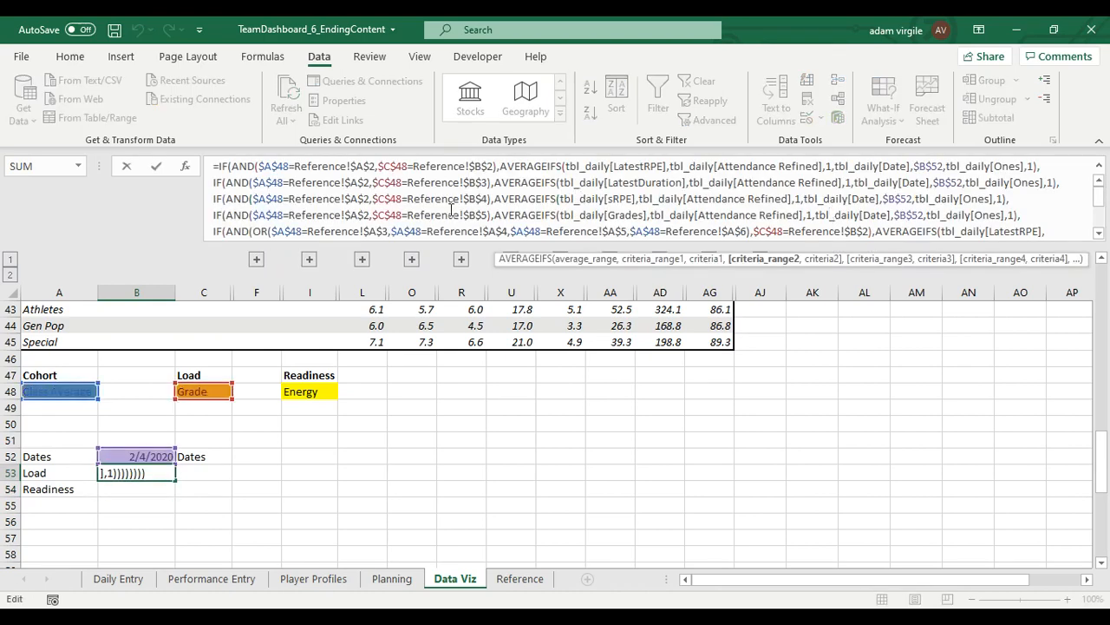
{"action": "left_click", "coordinate": [219, 165]}
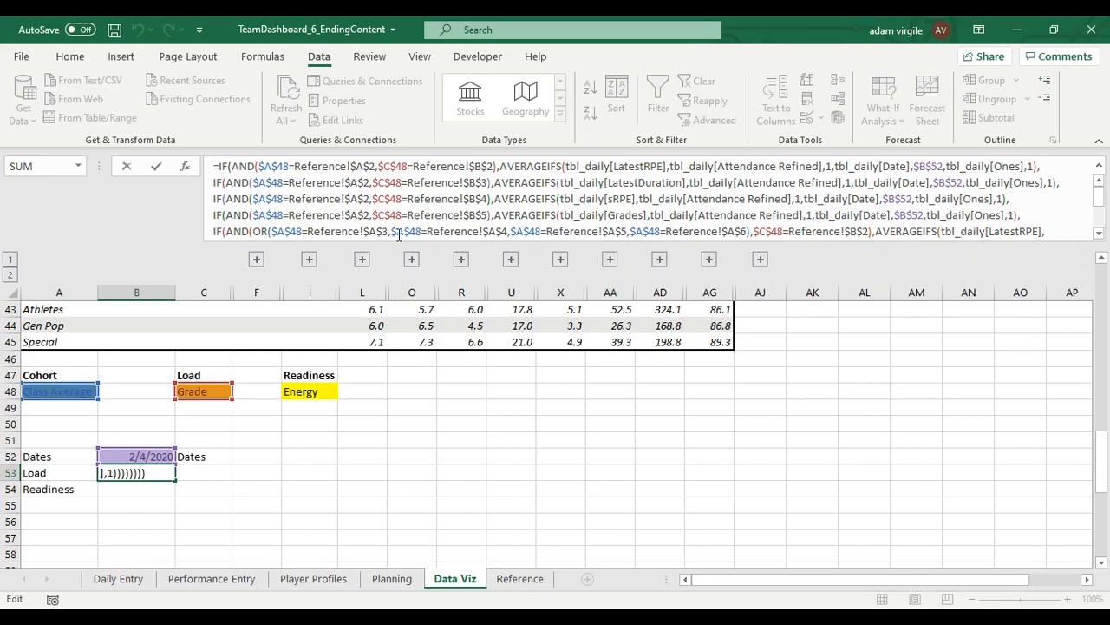
{"action": "type", "text": "IFERROR("}
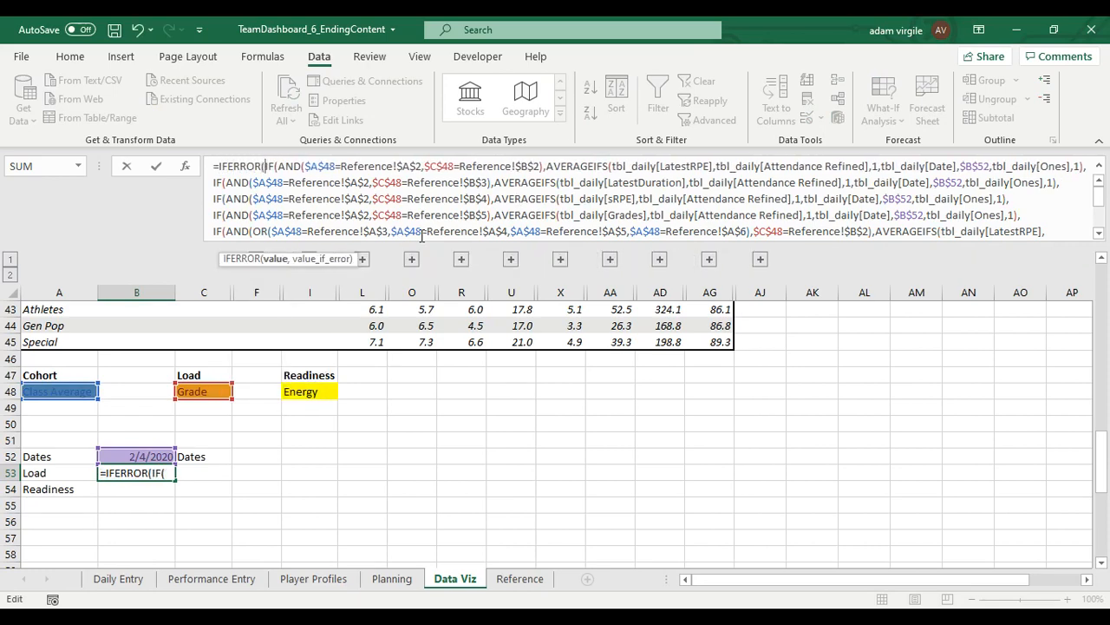
{"action": "scroll", "coordinate": [612, 202], "scroll_direction": "down", "scroll_amount": 2}
{"action": "left_click", "coordinate": [801, 226]}
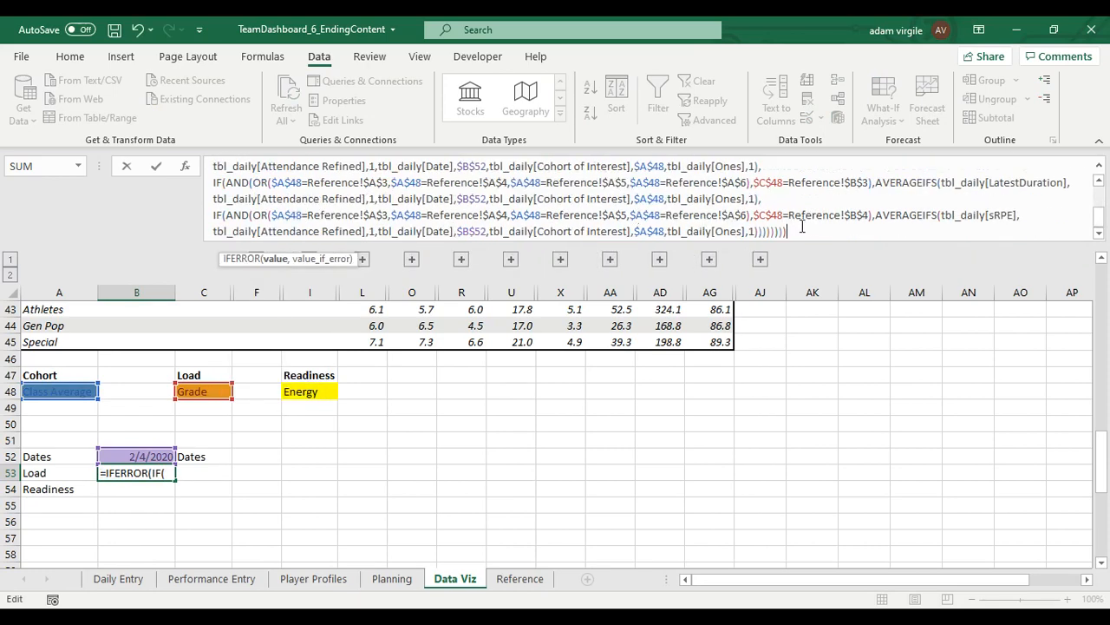
{"action": "type", "text": ",\"\")"}
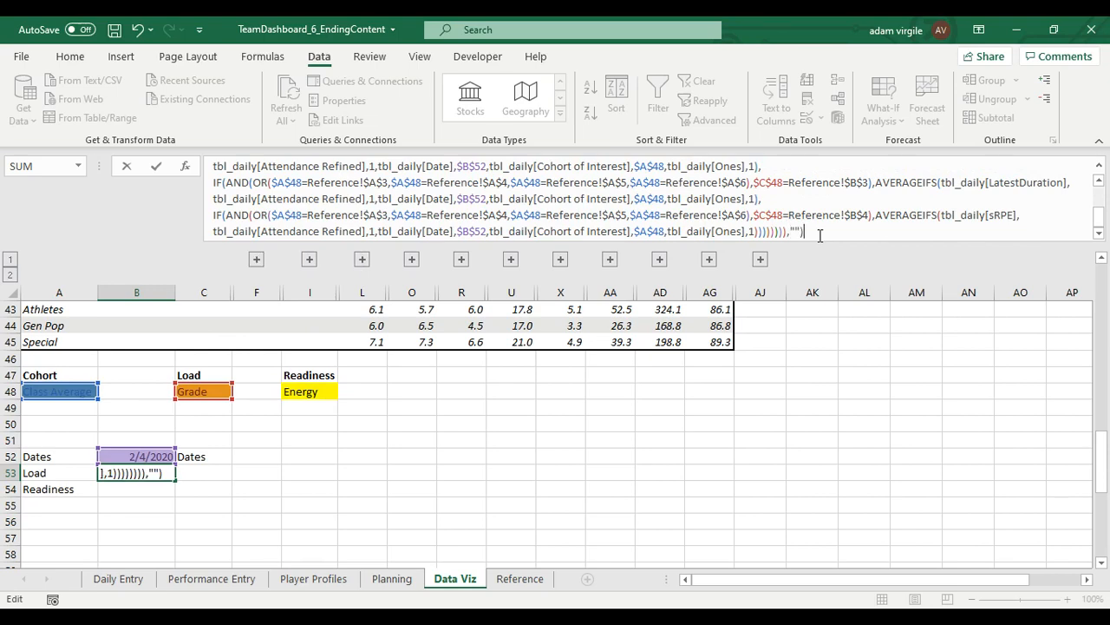
{"action": "key", "text": "Return"}
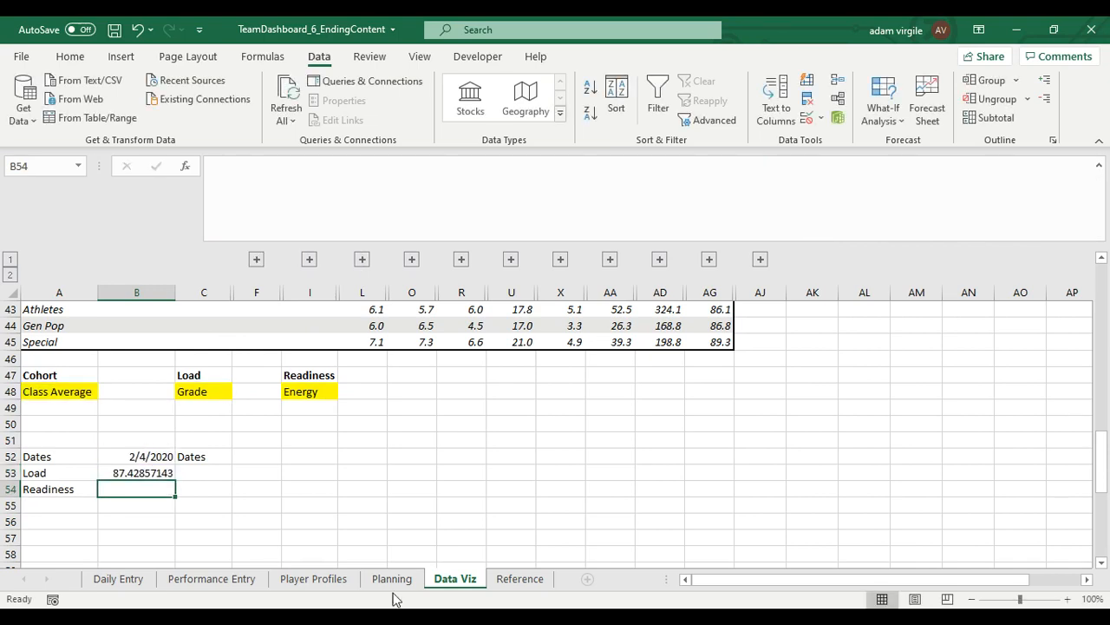
Review the load metrics RPE, Duration, sRPE and Grade on the Reference sheet, and return to the Data Viz sheet.
{"action": "left_click", "coordinate": [519, 578]}
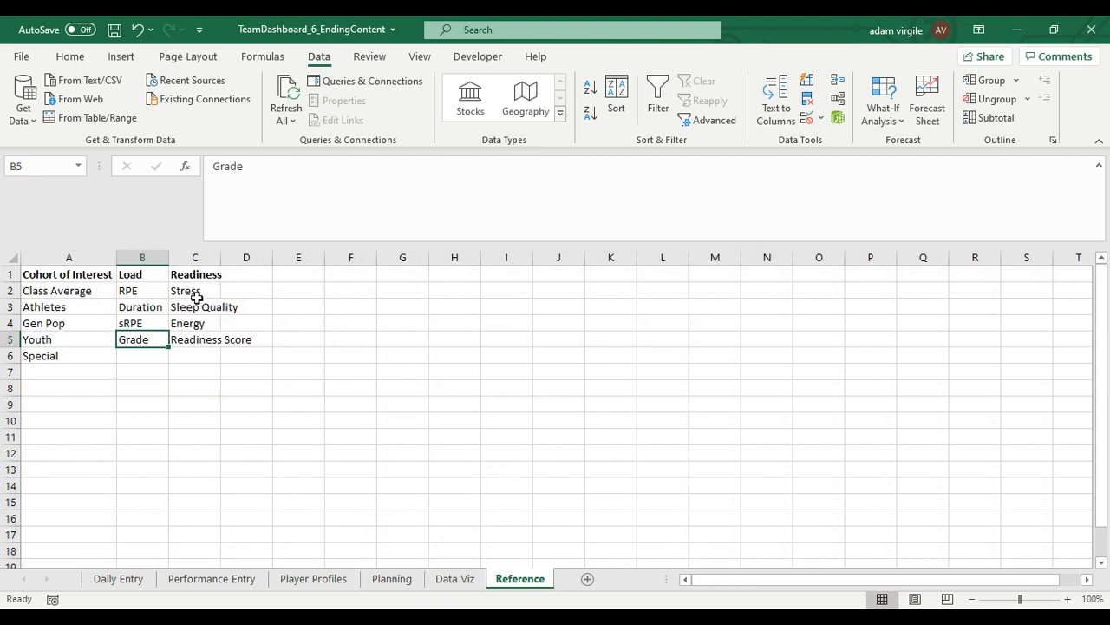
{"action": "left_click", "coordinate": [152, 291]}
{"action": "left_click", "coordinate": [152, 308]}
{"action": "left_click", "coordinate": [147, 324]}
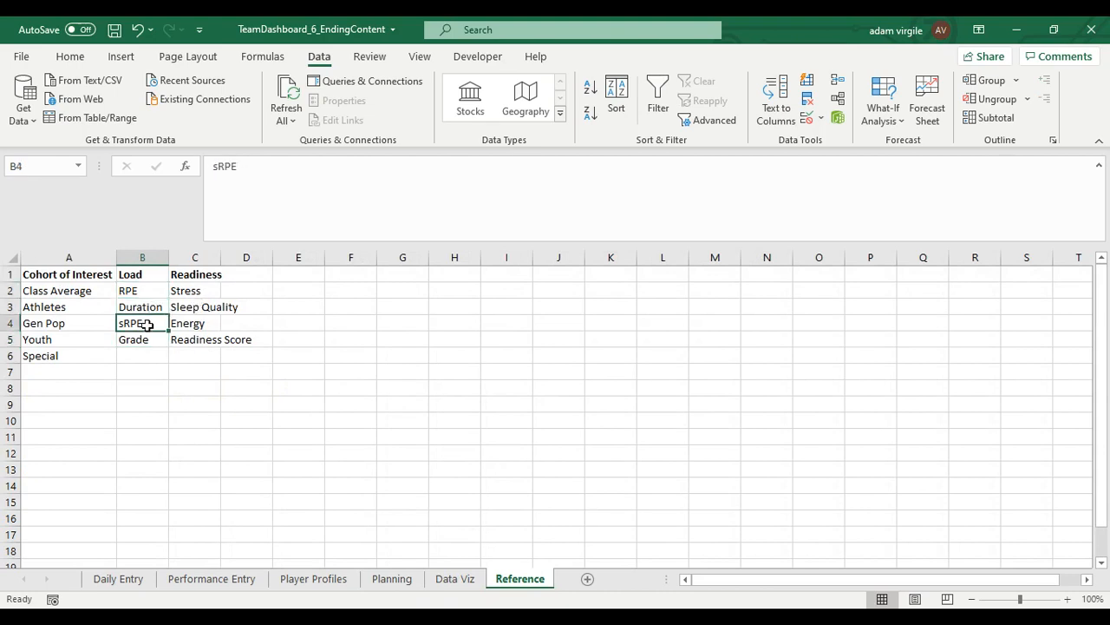
{"action": "left_click", "coordinate": [147, 339]}
{"action": "left_click", "coordinate": [454, 579]}
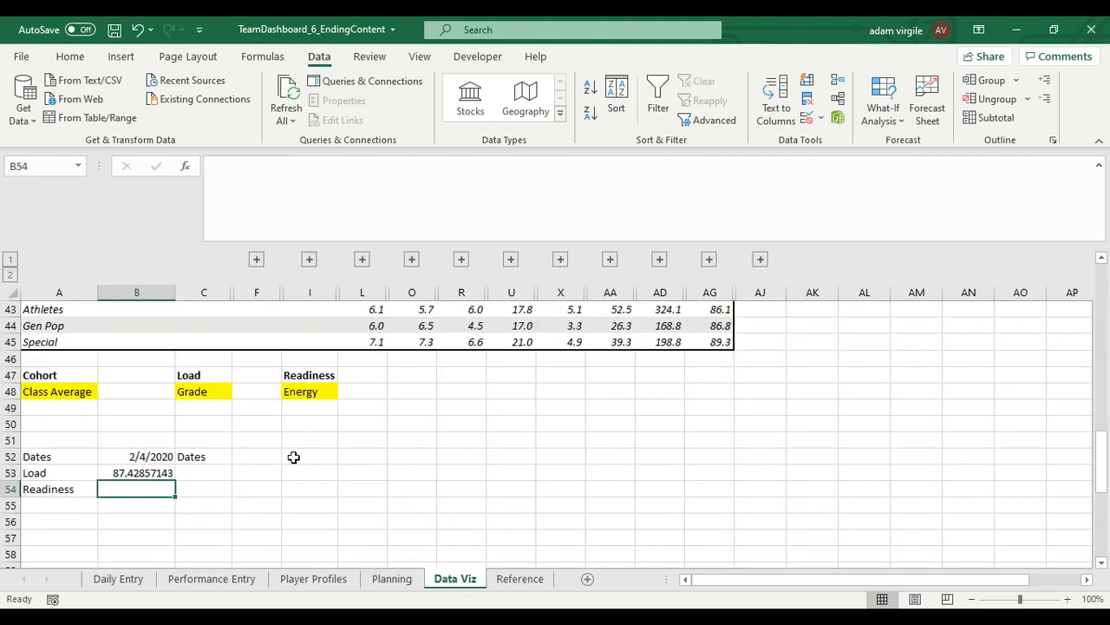
Add a comma after the seventh IF line's AVERAGEIFS in B53 and insert a blank line before the closing parentheses.
{"action": "left_click", "coordinate": [167, 472]}
{"action": "left_click", "coordinate": [814, 201]}
{"action": "scroll", "coordinate": [809, 213], "scroll_direction": "down", "scroll_amount": 3}
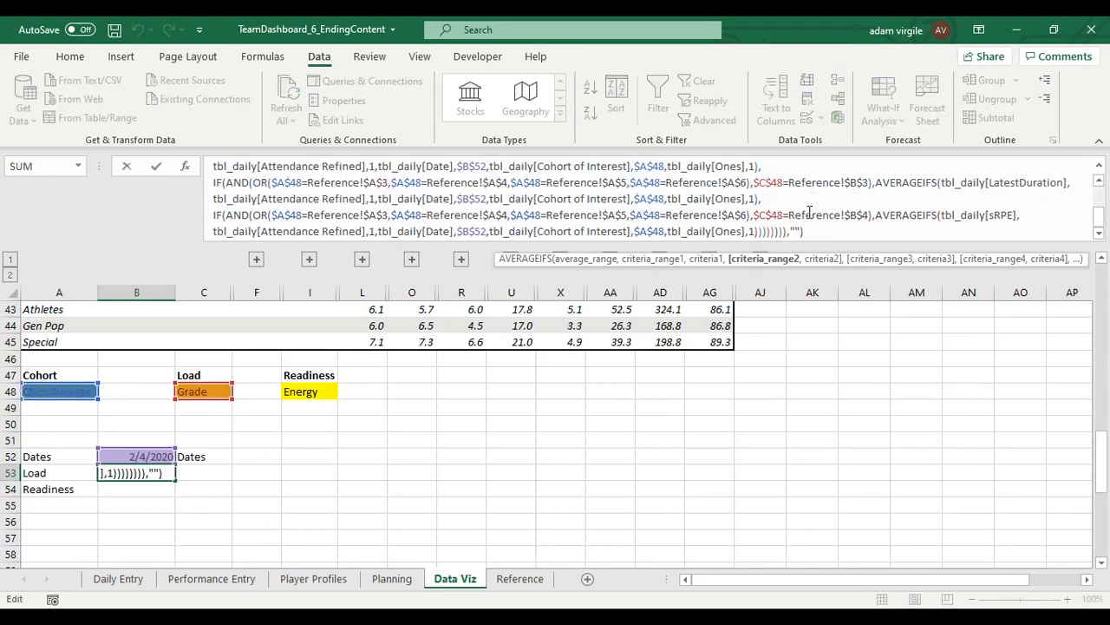
{"action": "left_click", "coordinate": [760, 232]}
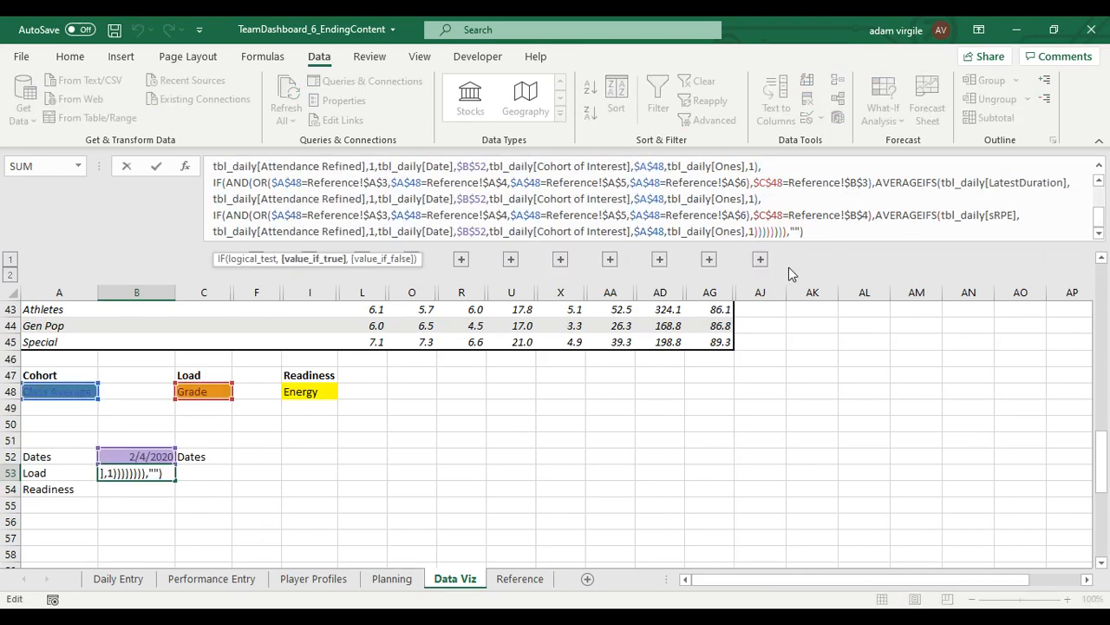
{"action": "type", "text": ","}
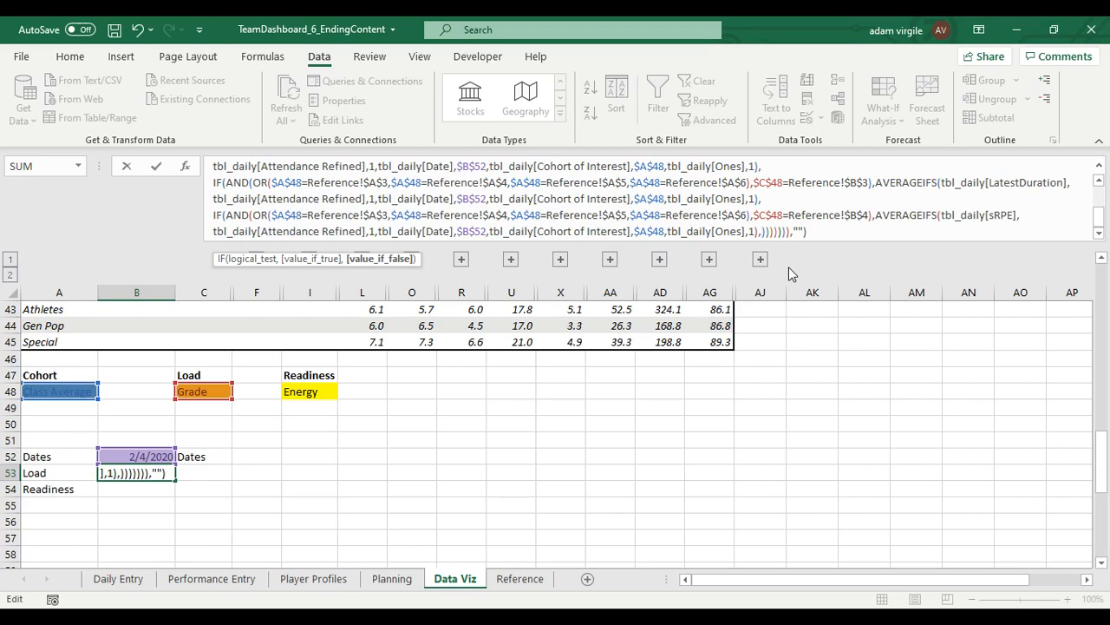
{"action": "key", "text": "alt+Return"}
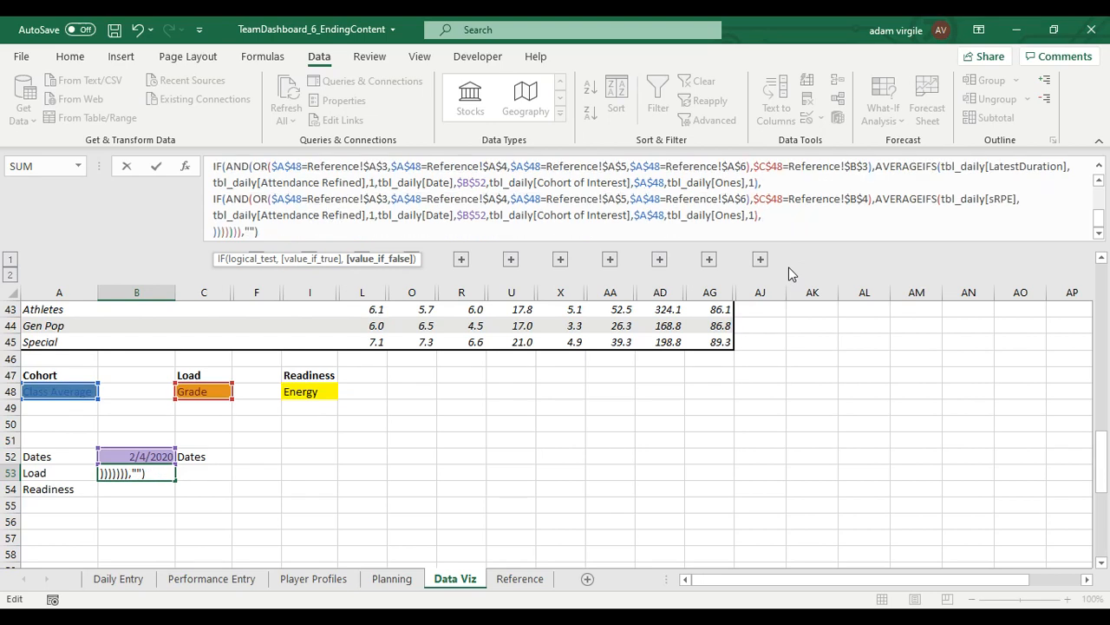
{"action": "key", "text": "alt+Return"}
{"action": "key", "text": "Up"}
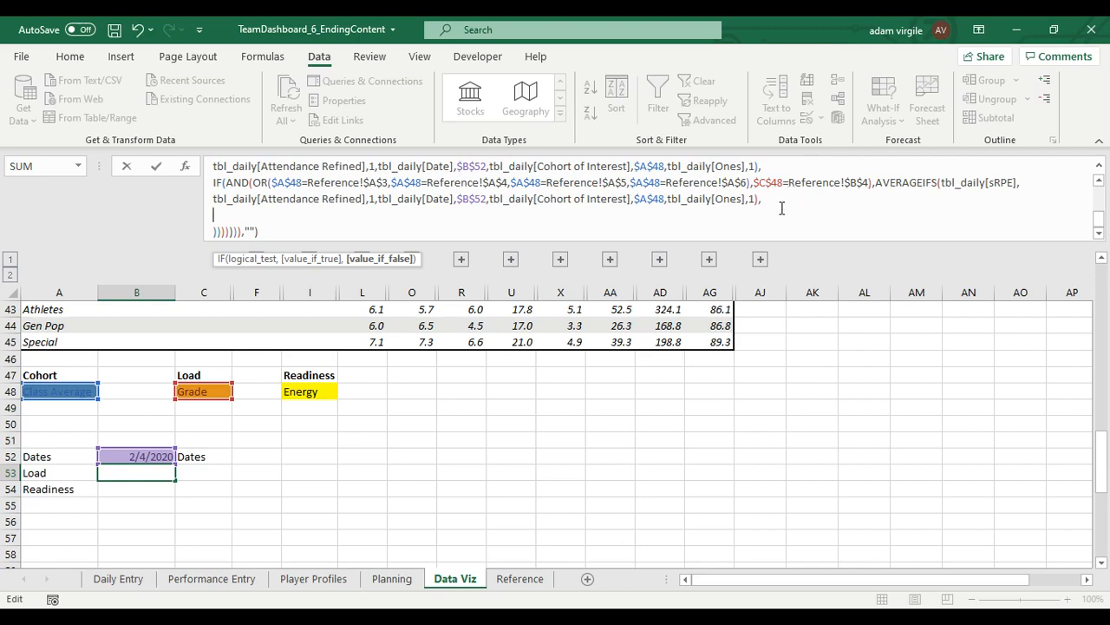
Duplicate the sRPE cohort IF onto the blank line as the eighth IF of the Load formula.
{"action": "left_click_drag", "start_coordinate": [783, 205], "coordinate": [209, 186]}
{"action": "key", "text": "ctrl+c"}
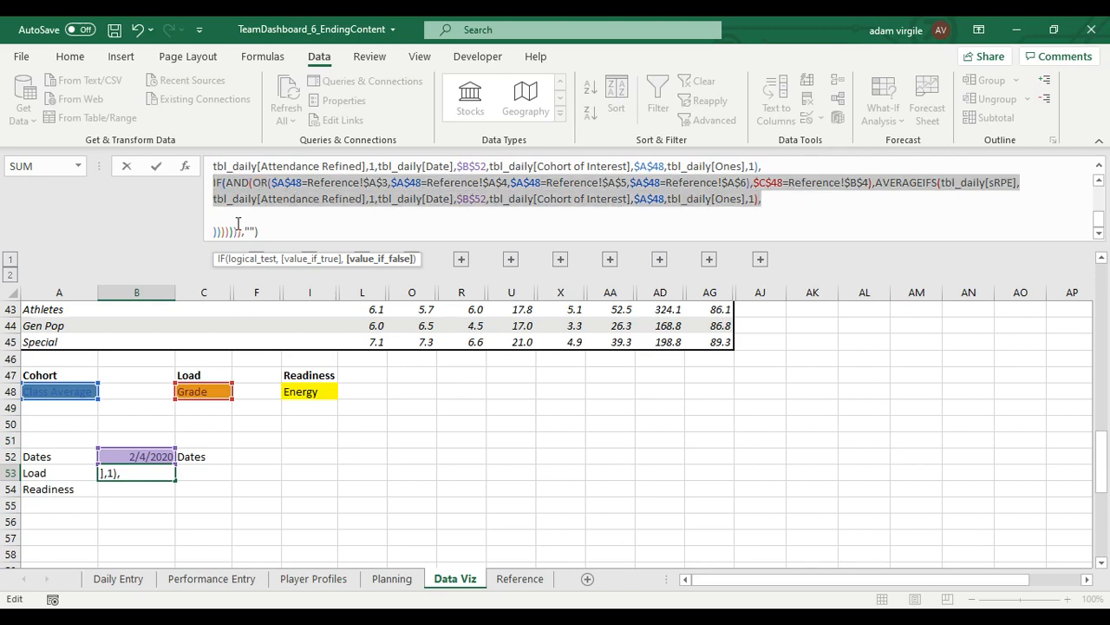
{"action": "left_click", "coordinate": [240, 217]}
{"action": "key", "text": "ctrl+v"}
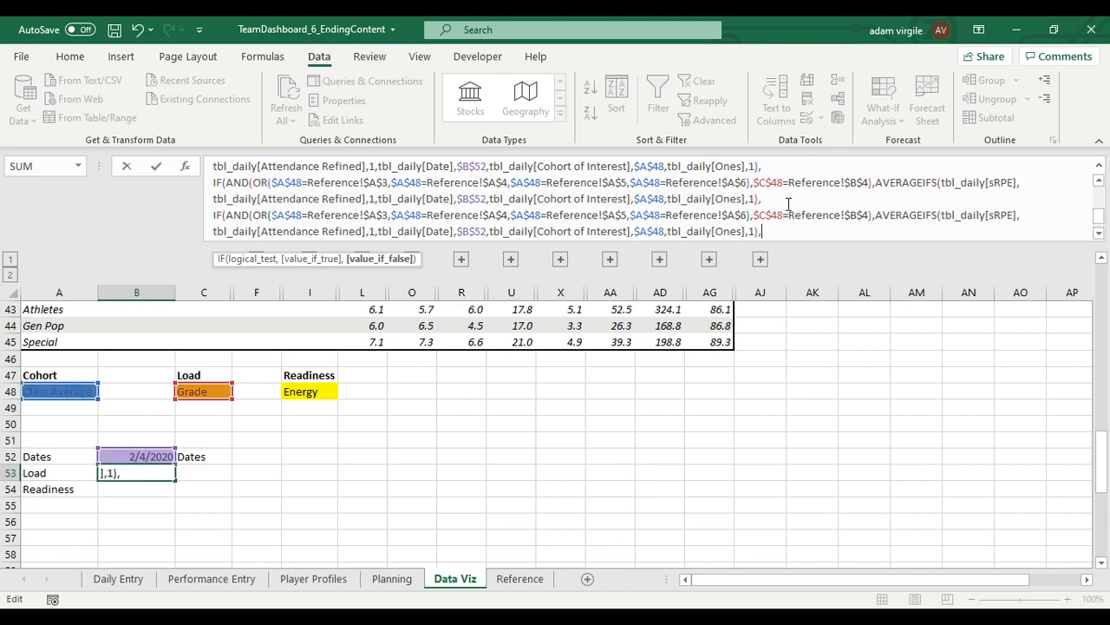
Change the eighth IF line's load test to $C$48=Reference!$B$5 and its averaged tbl_daily column to Grades.
{"action": "left_click", "coordinate": [868, 214]}
{"action": "key", "text": "BackSpace"}
{"action": "type", "text": "5"}
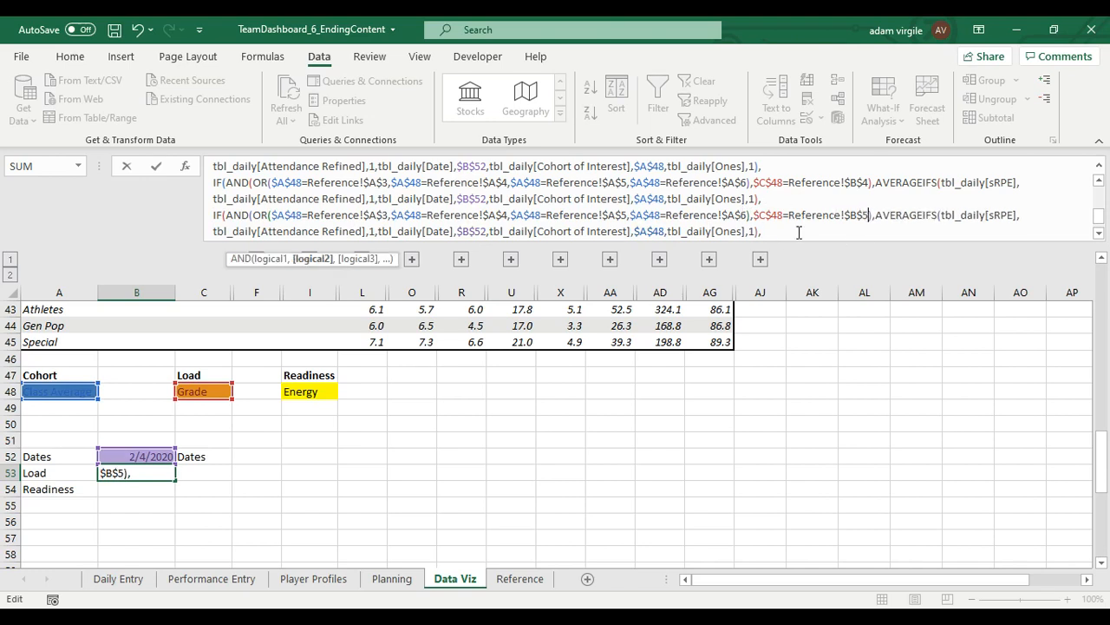
{"action": "double_click", "coordinate": [1011, 216]}
{"action": "type", "text": "Gra"}
{"action": "key", "text": "Tab"}
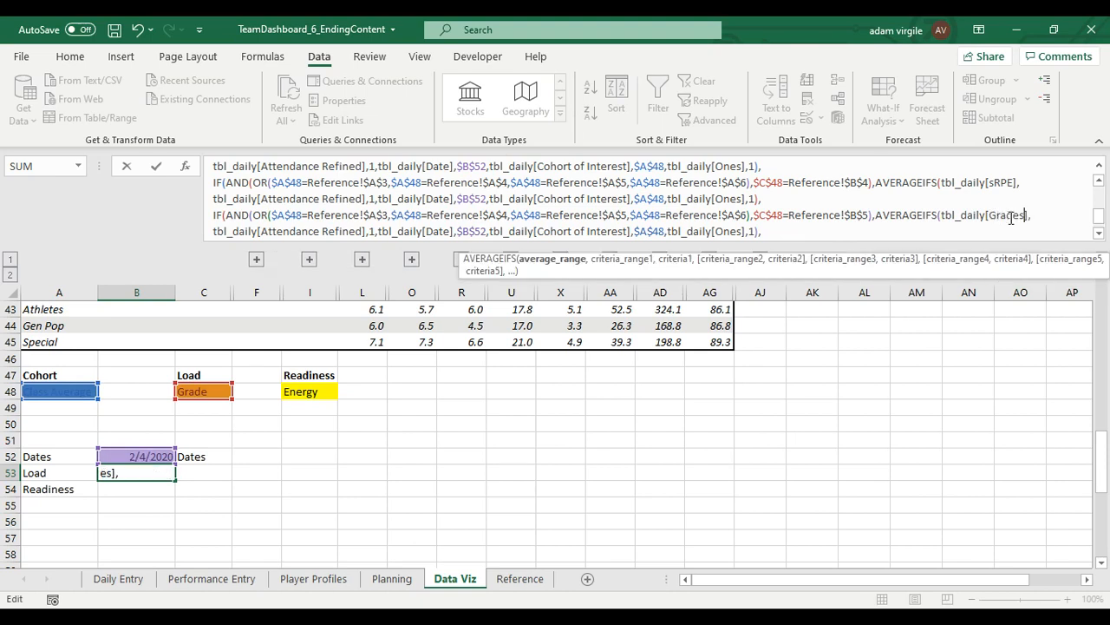
Add one more closing parenthesis for the eighth nested IF before the IFERROR fallback, and commit the formula in B53.
{"action": "scroll", "coordinate": [538, 208], "scroll_direction": "down", "scroll_amount": 1}
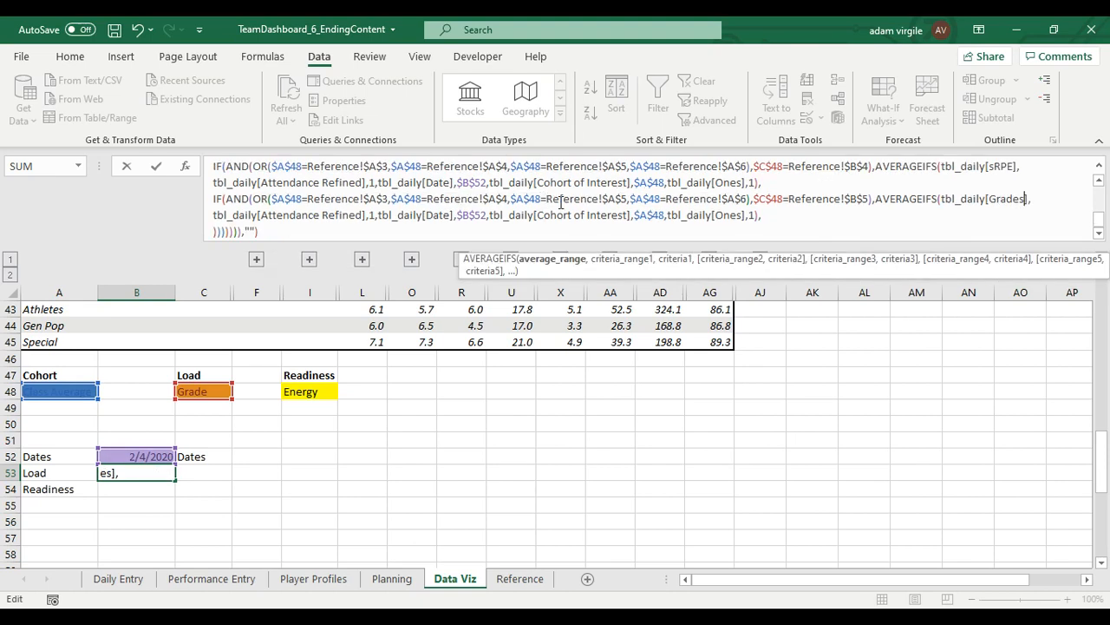
{"action": "left_click", "coordinate": [237, 231]}
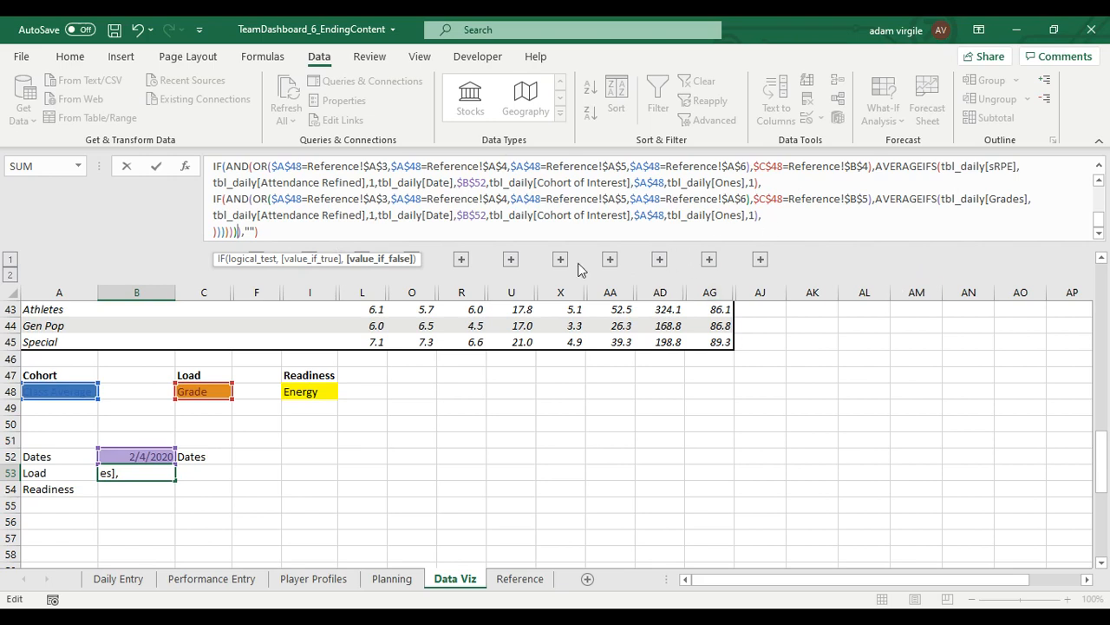
{"action": "type", "text": ")"}
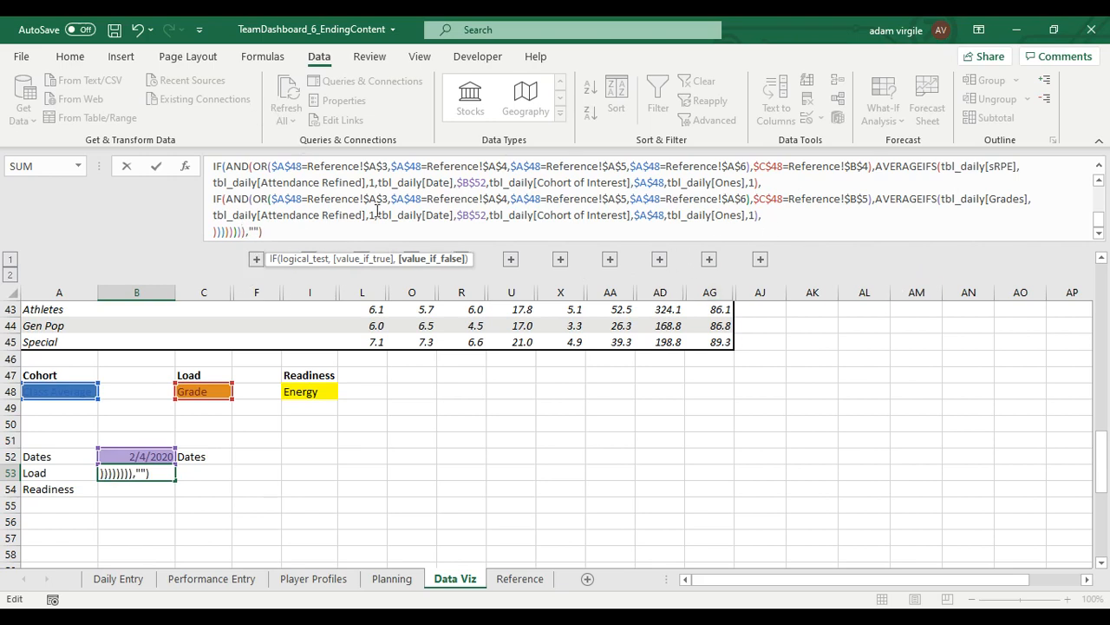
{"action": "left_click", "coordinate": [267, 232]}
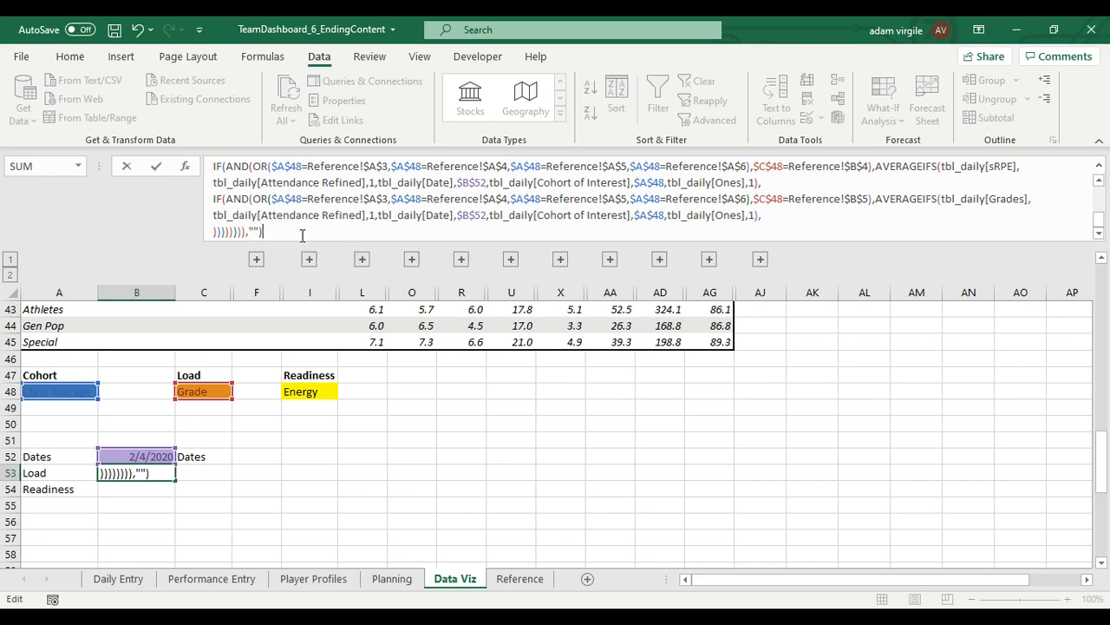
{"action": "key", "text": "Return"}
{"action": "key", "text": "Up"}
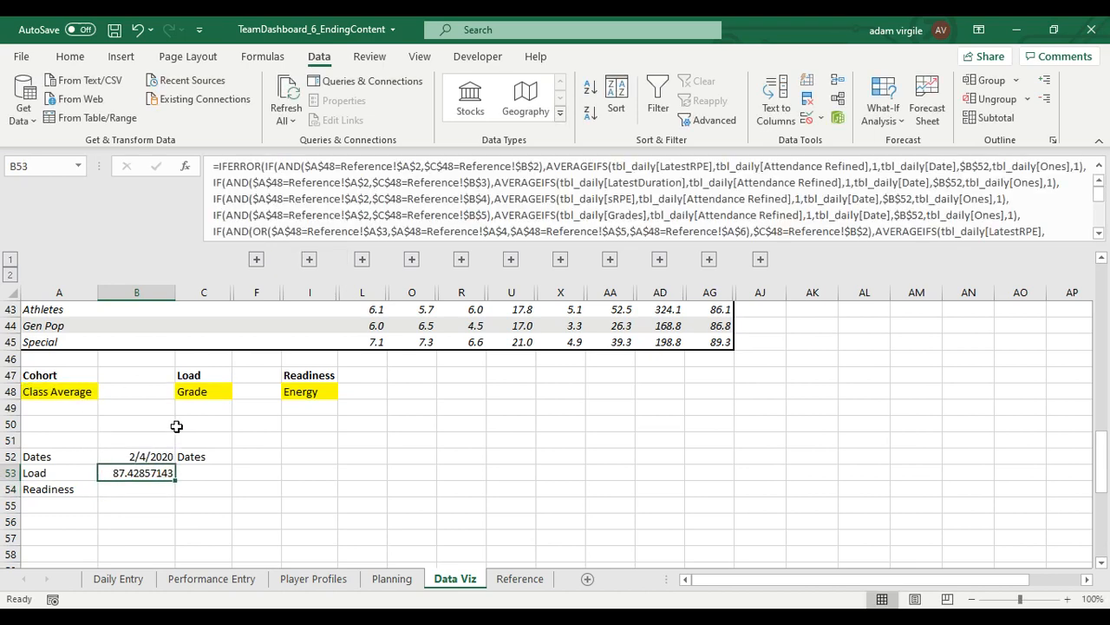
Test the Load formula with the Grade metric by switching the cohort in A48 to Athletes, Gen Pop and finally Youth.
{"action": "left_click", "coordinate": [85, 392]}
{"action": "left_click", "coordinate": [204, 393]}
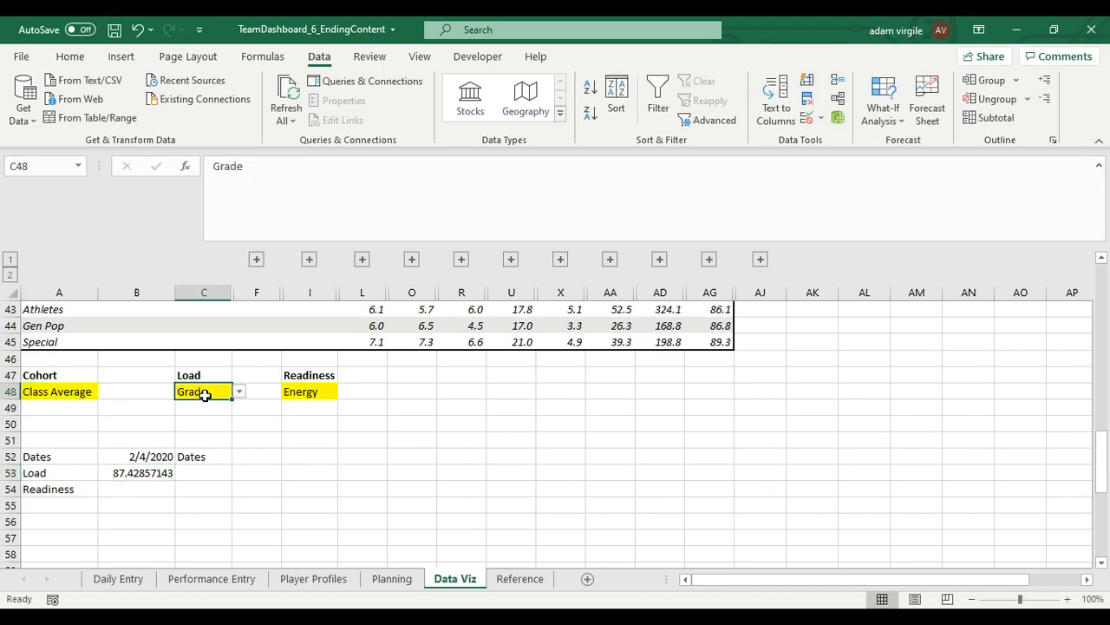
{"action": "left_click", "coordinate": [81, 395]}
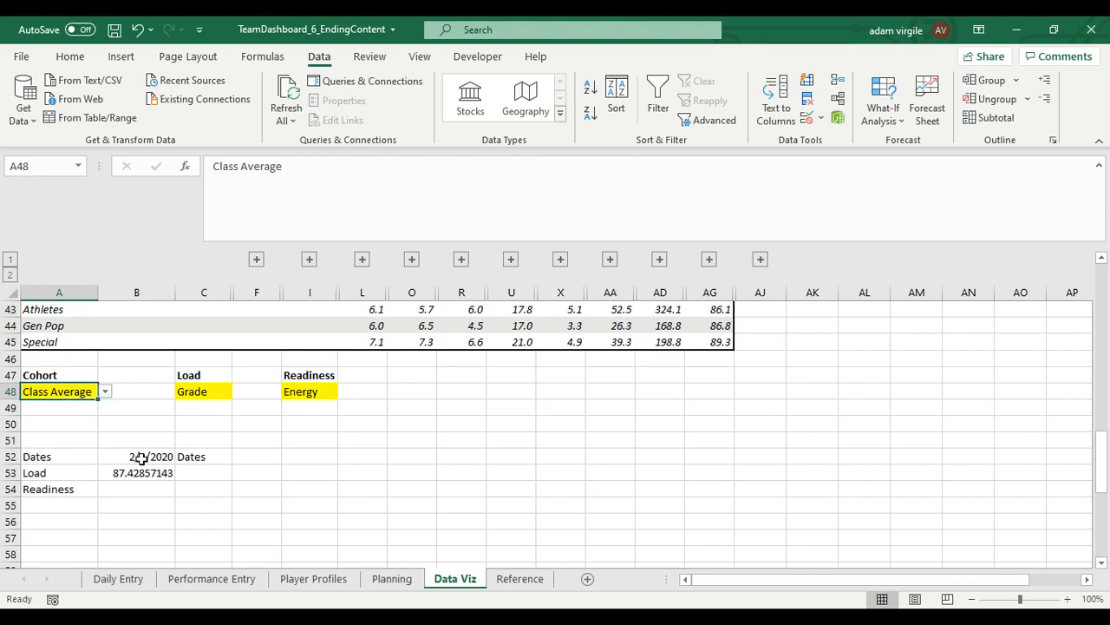
{"action": "left_click", "coordinate": [105, 392]}
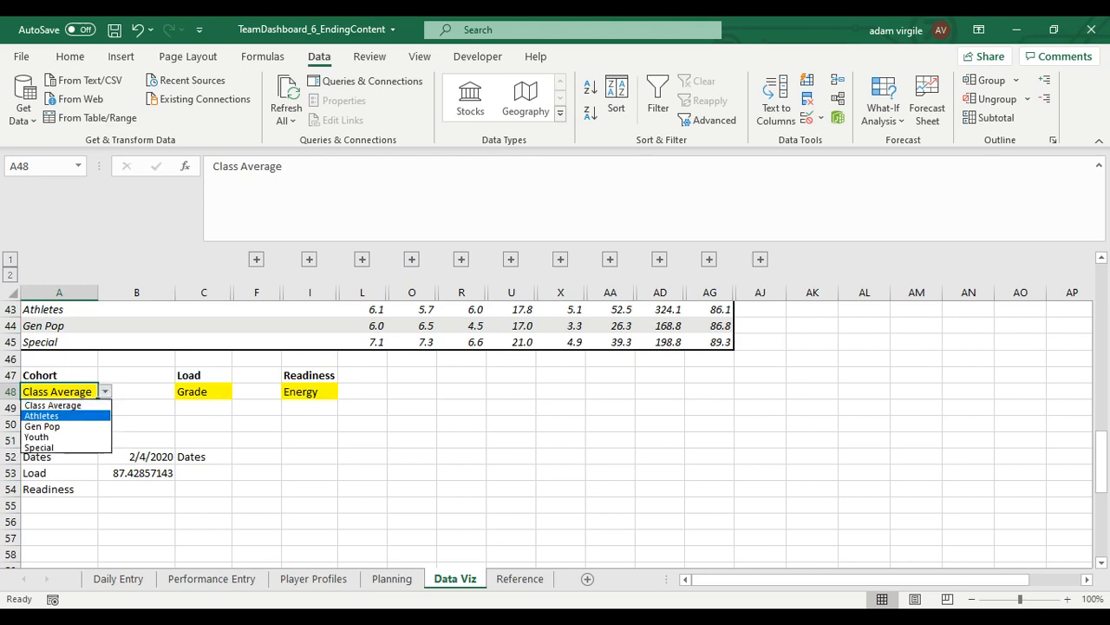
{"action": "left_click", "coordinate": [97, 417]}
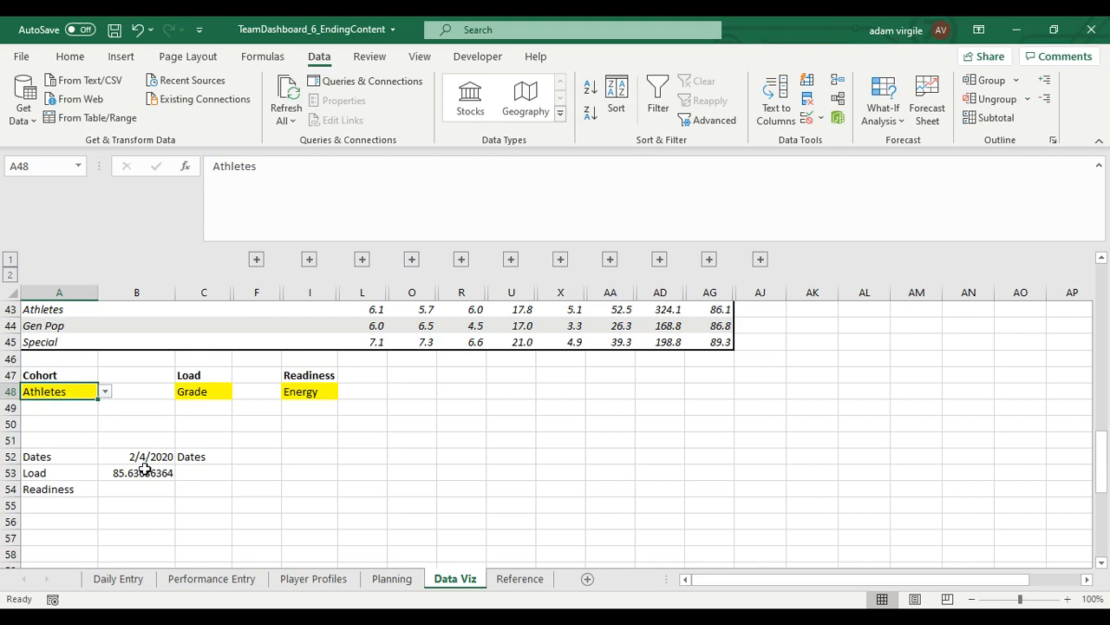
{"action": "left_click", "coordinate": [104, 395]}
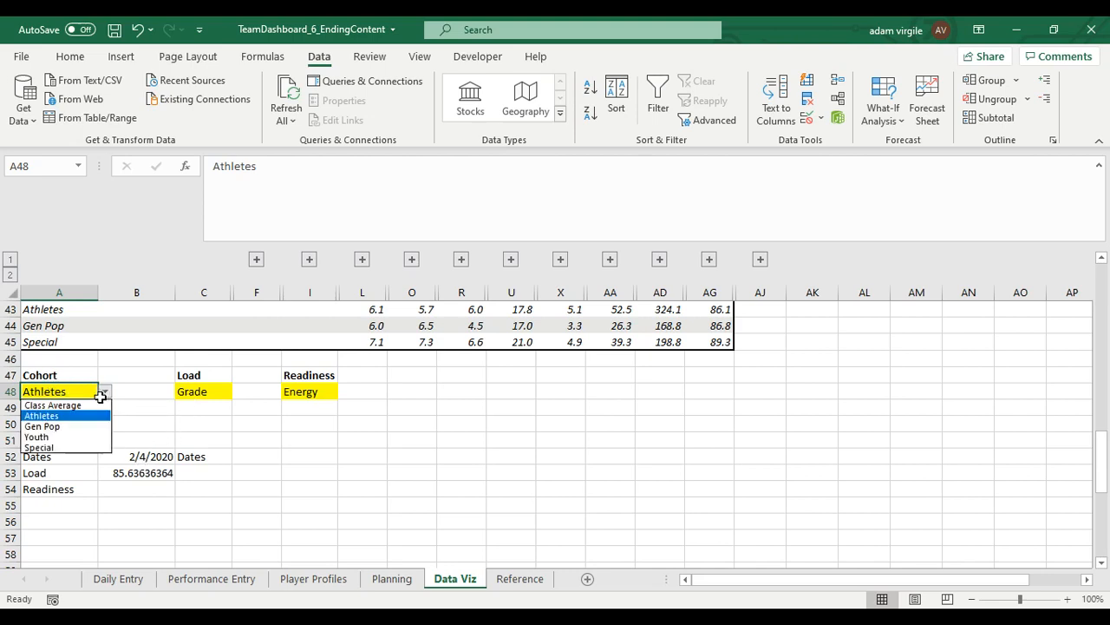
{"action": "left_click", "coordinate": [53, 426]}
{"action": "left_click", "coordinate": [103, 397]}
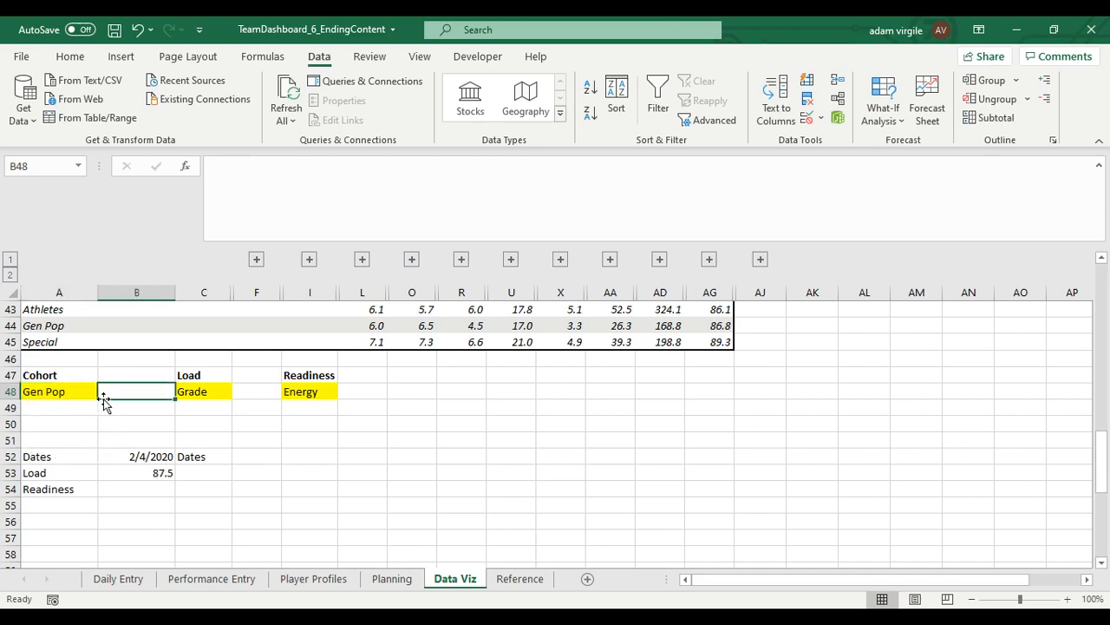
{"action": "left_click", "coordinate": [94, 394]}
{"action": "left_click", "coordinate": [104, 391]}
{"action": "left_click", "coordinate": [83, 441]}
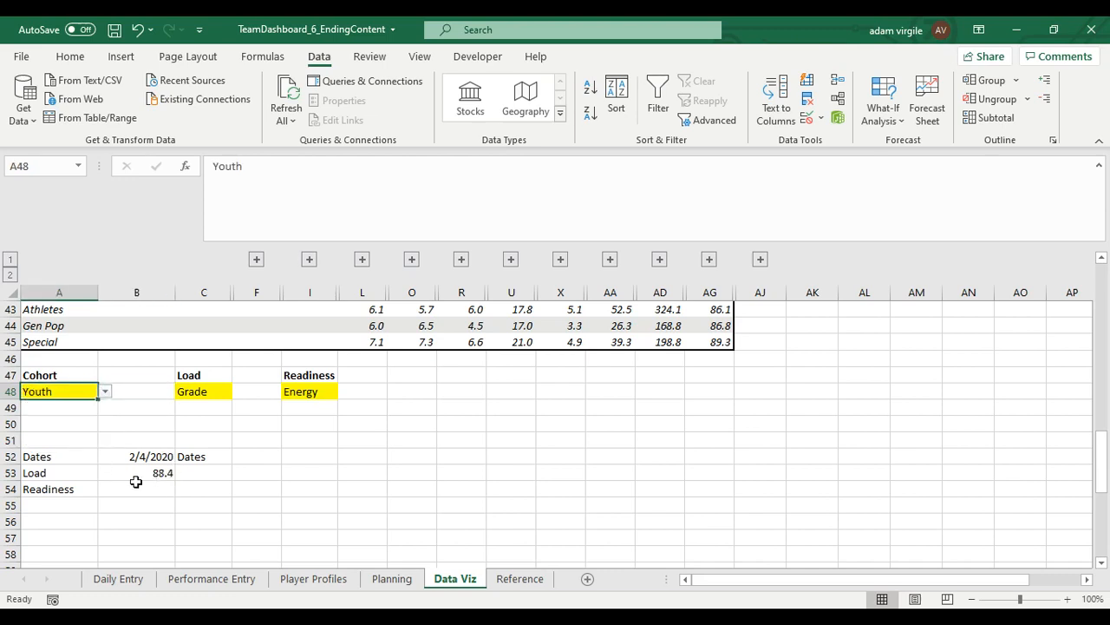
Set the load metric in C48 to sRPE to test the Youth cohort's Load value, and reopen the metric choices.
{"action": "left_click", "coordinate": [199, 390]}
{"action": "left_click", "coordinate": [238, 392]}
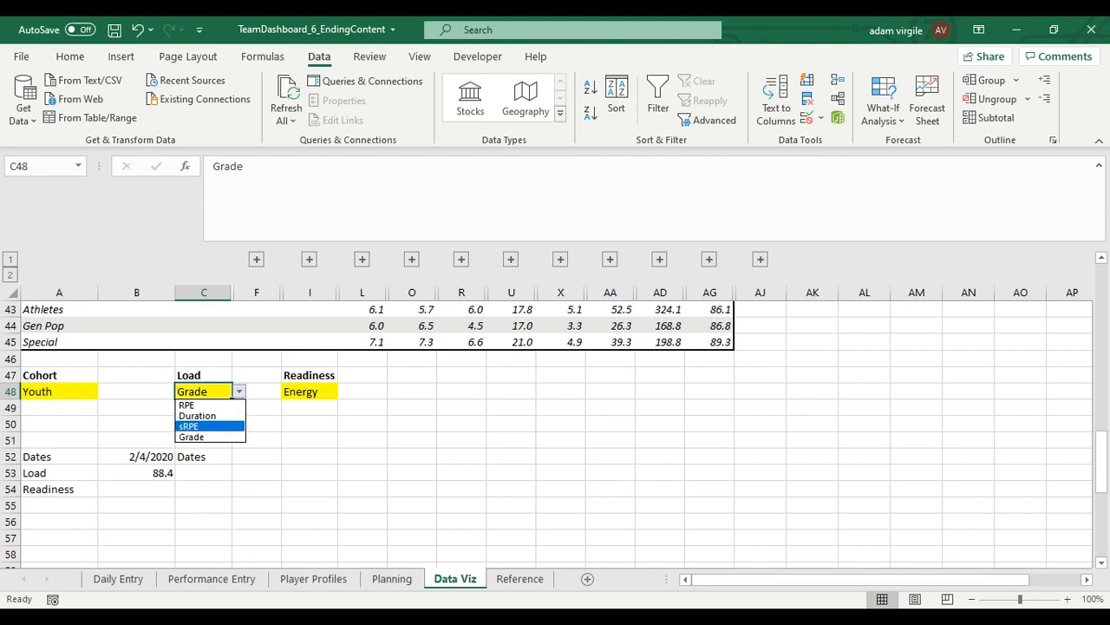
{"action": "left_click", "coordinate": [223, 427]}
{"action": "left_click", "coordinate": [238, 391]}
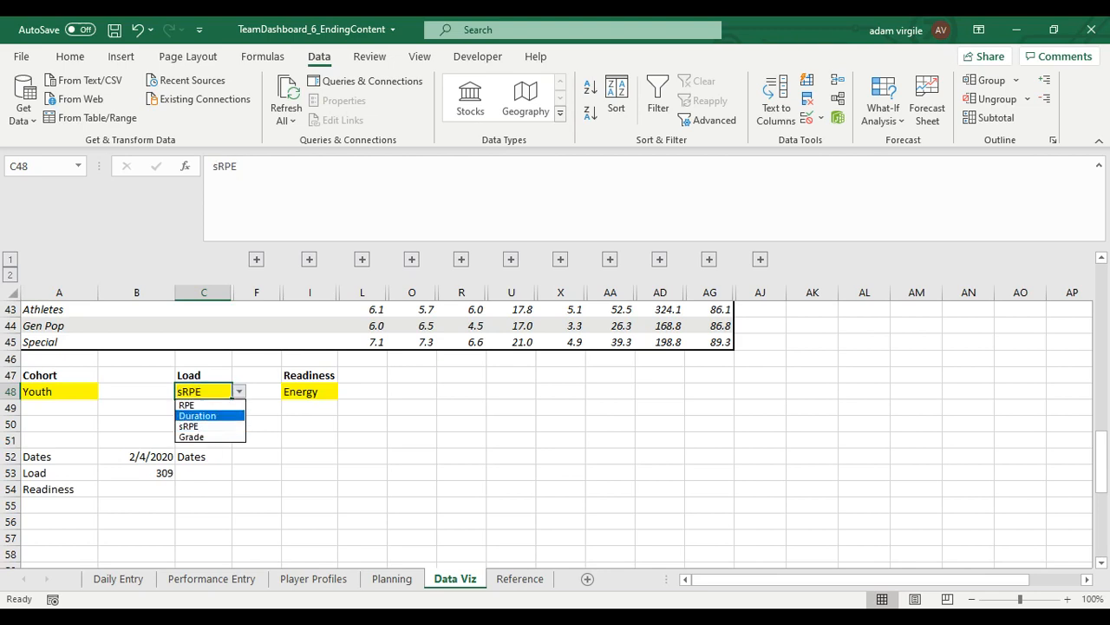
Set the Load metric in C48 to Duration and select the Load result cell B53.
{"action": "left_click", "coordinate": [208, 415]}
{"action": "left_click", "coordinate": [159, 475]}
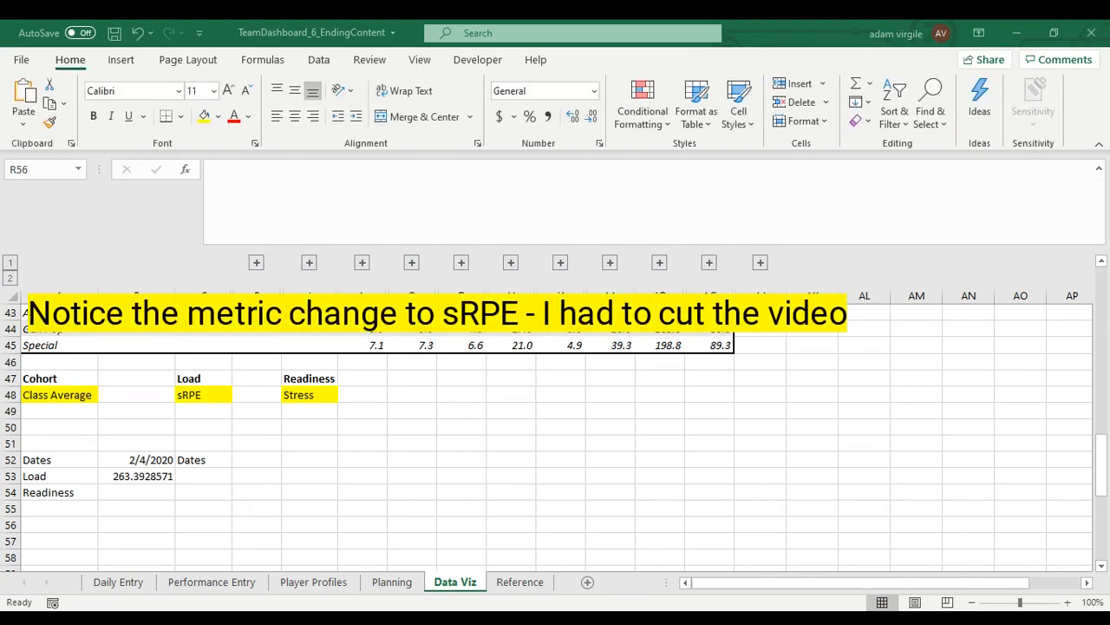
Copy the Load formula from B53 into the blank cell X54.
{"action": "left_click", "coordinate": [165, 476]}
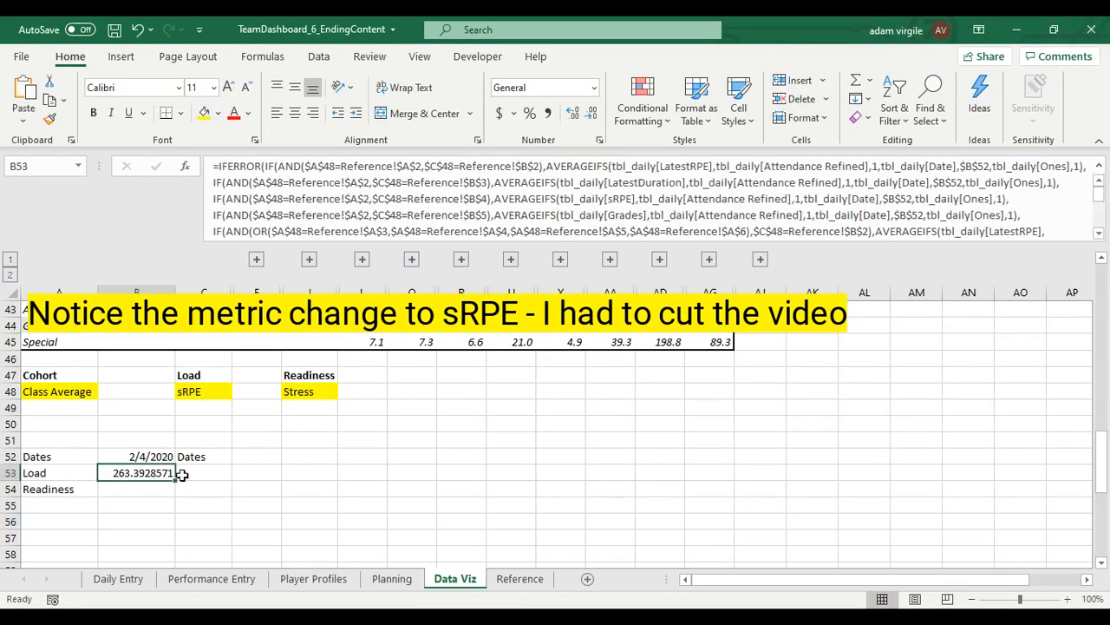
{"action": "key", "text": "ctrl+c"}
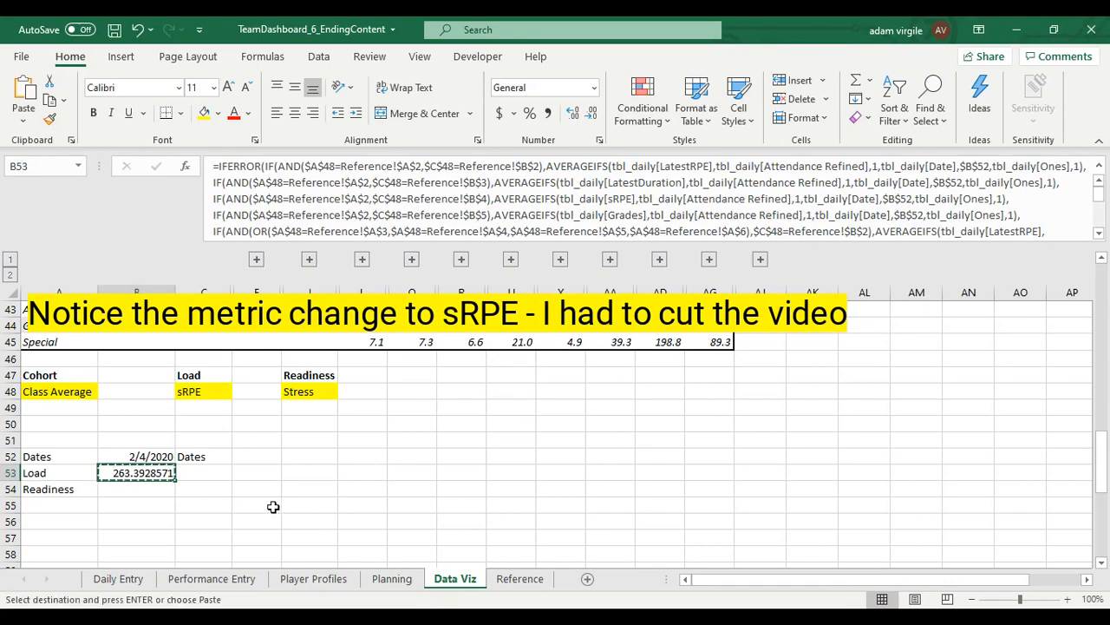
{"action": "left_click", "coordinate": [583, 488]}
{"action": "key", "text": "ctrl+v"}
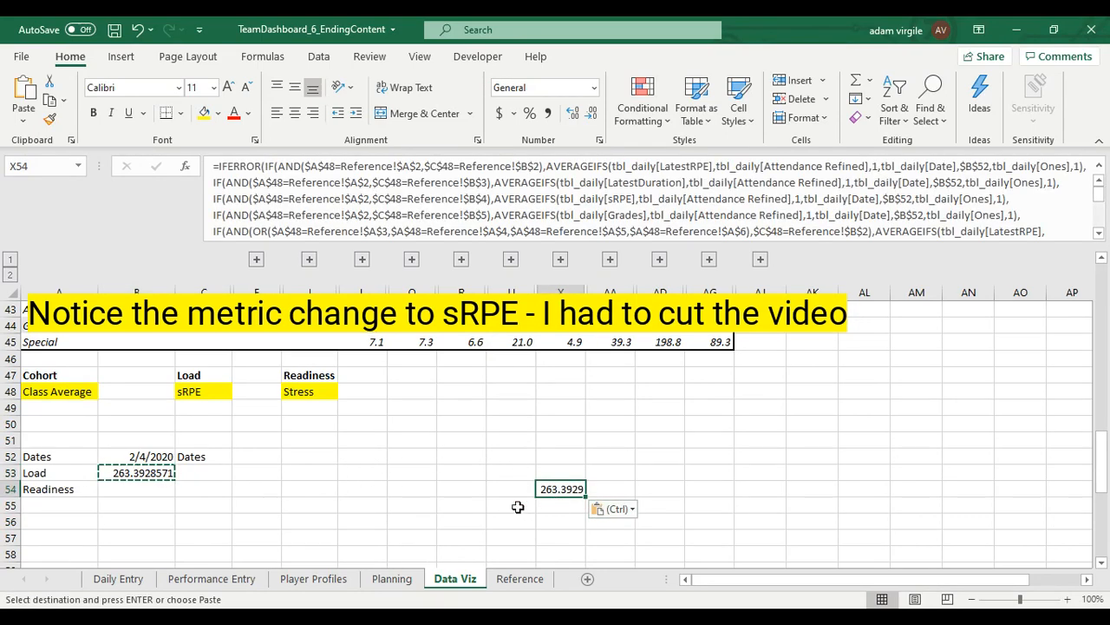
{"action": "key", "text": "Escape"}
Compare the copied formula in X54 with the original Load formula in B53 and check the Class Average row.
{"action": "left_click", "coordinate": [152, 476]}
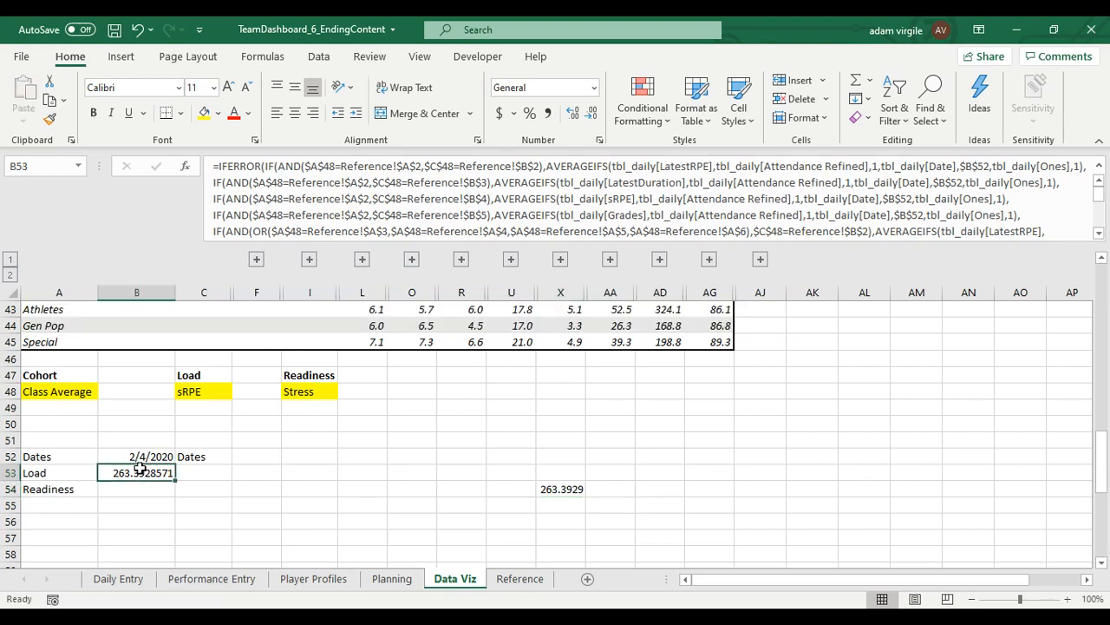
{"action": "left_click", "coordinate": [545, 486]}
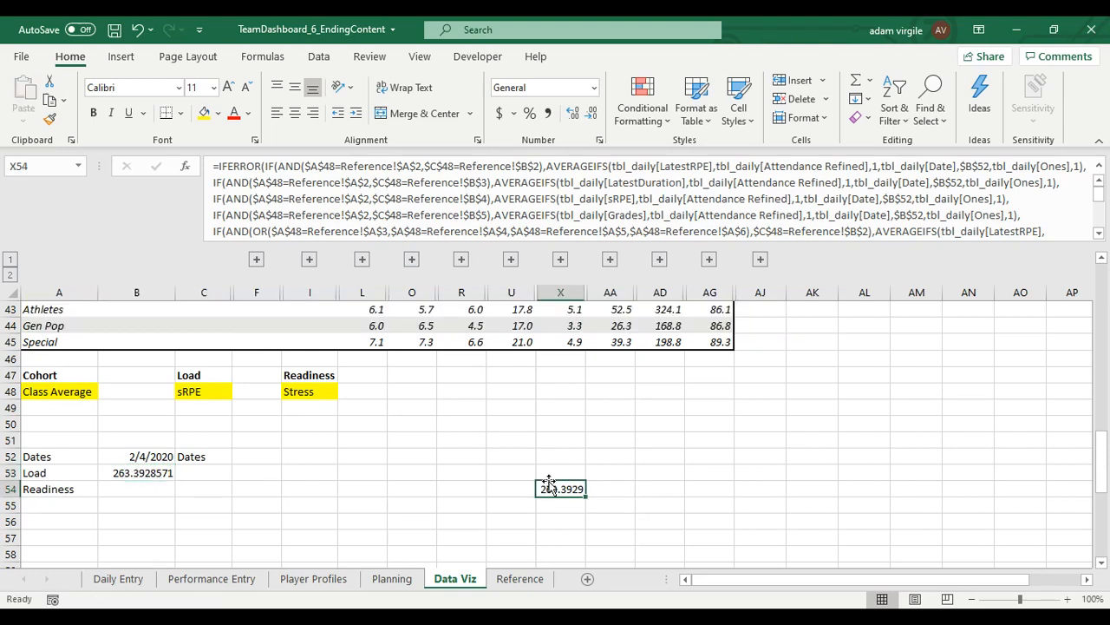
{"action": "left_click_drag", "start_coordinate": [536, 466], "coordinate": [630, 486]}
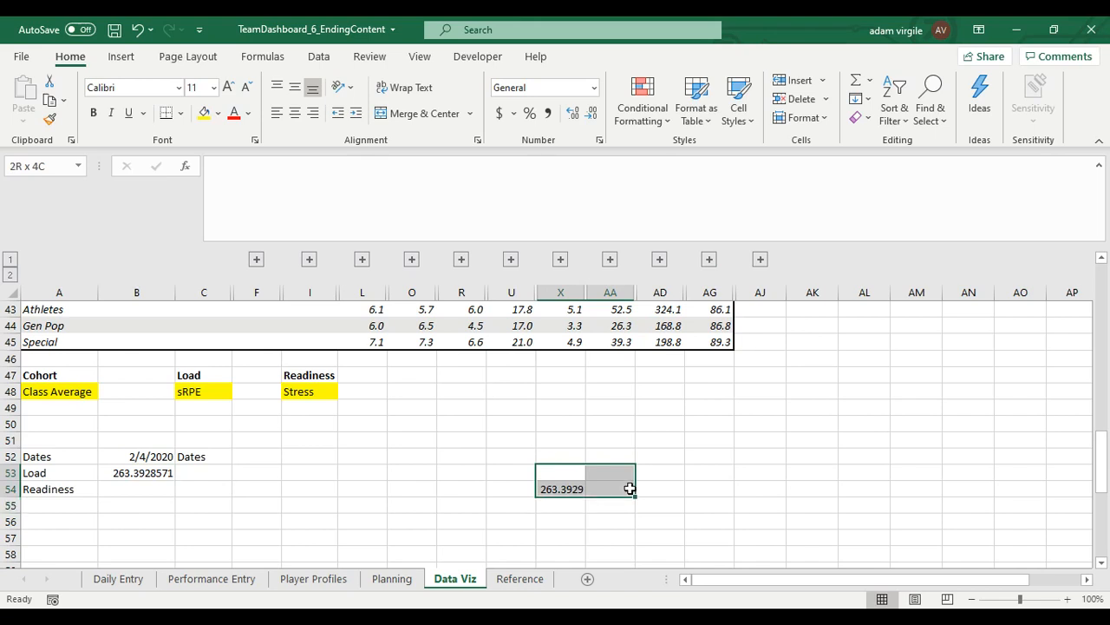
{"action": "left_click", "coordinate": [629, 486]}
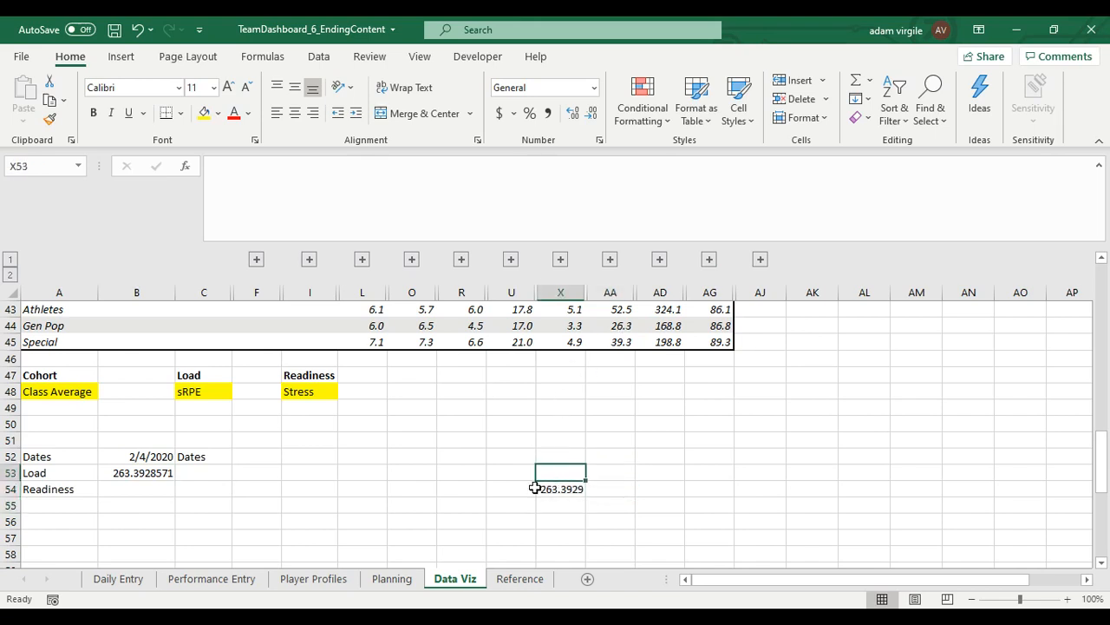
{"action": "left_click", "coordinate": [128, 474]}
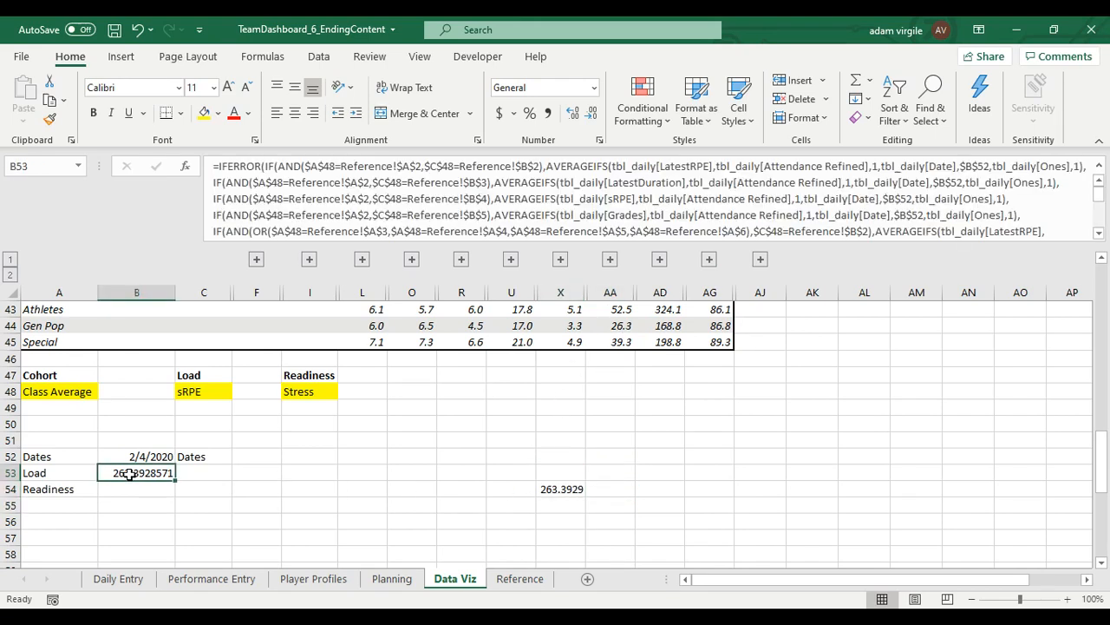
{"action": "scroll", "coordinate": [401, 447], "scroll_direction": "up", "scroll_amount": 1}
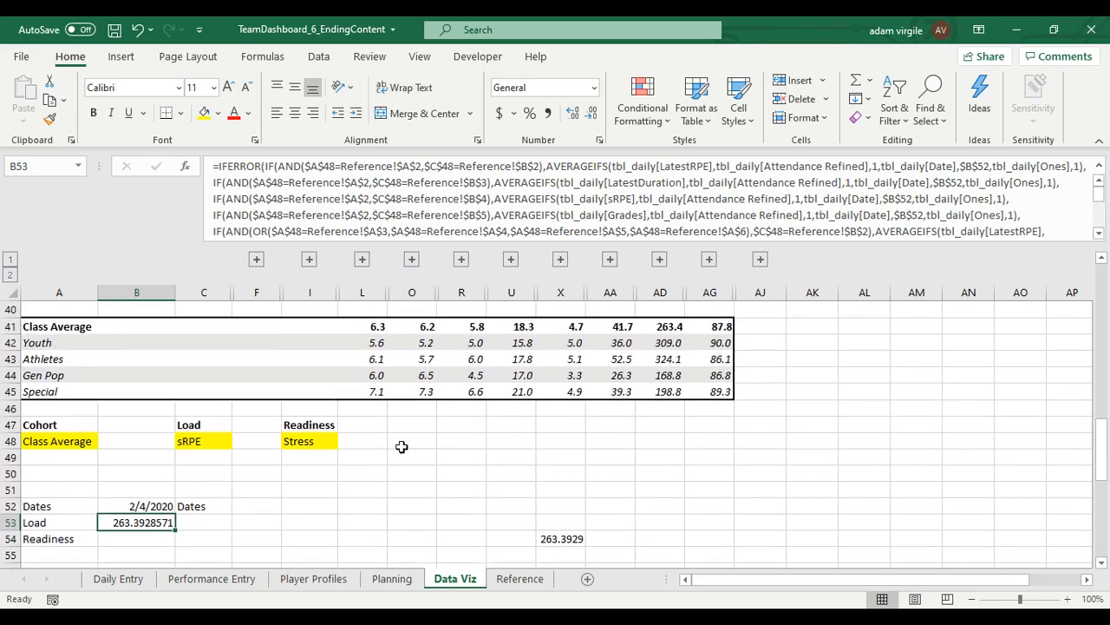
{"action": "scroll", "coordinate": [546, 473], "scroll_direction": "down", "scroll_amount": 1}
{"action": "left_click_drag", "start_coordinate": [550, 461], "coordinate": [609, 484]}
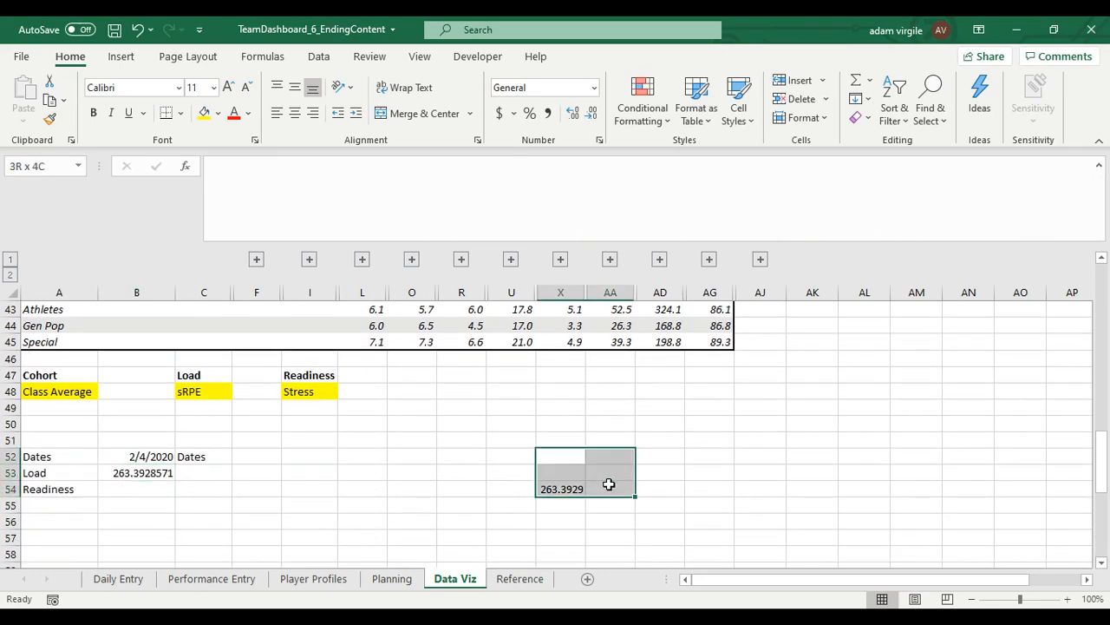
{"action": "left_click", "coordinate": [542, 468]}
{"action": "left_click", "coordinate": [558, 488]}
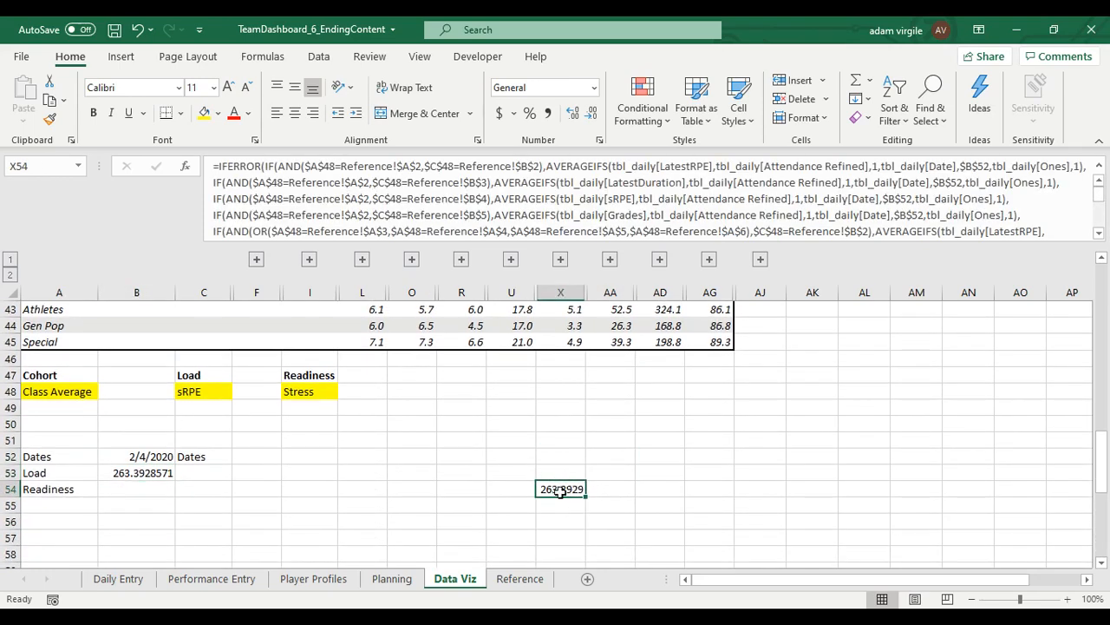
Select the cells around the copied formula, X53:AA54, and open the Replace dialog.
{"action": "left_click_drag", "start_coordinate": [556, 474], "coordinate": [609, 490]}
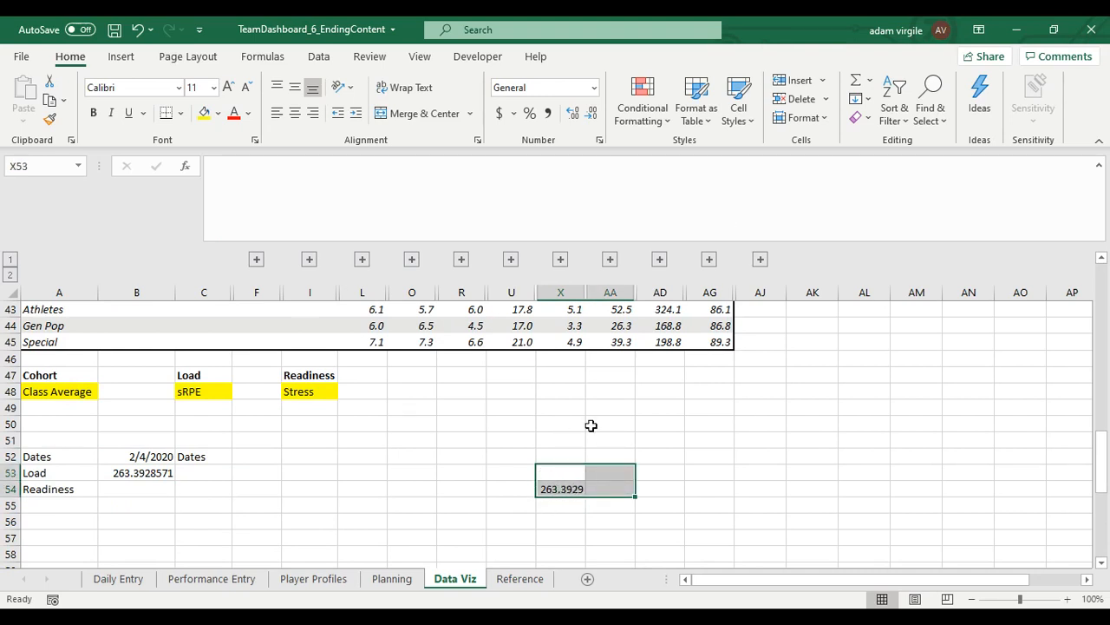
{"action": "left_click", "coordinate": [930, 104]}
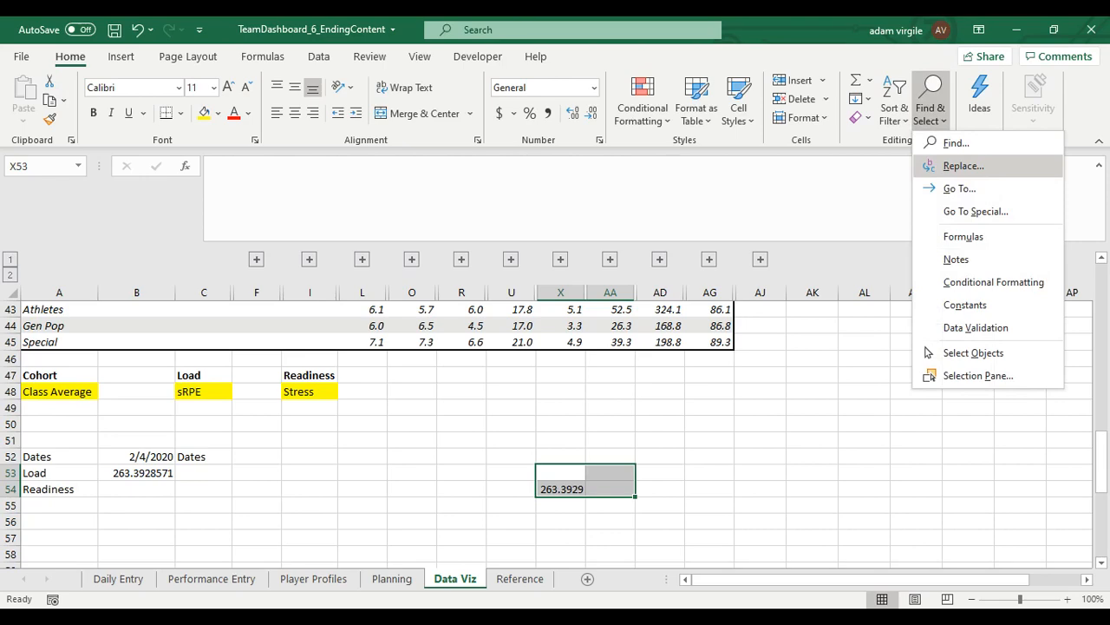
{"action": "left_click", "coordinate": [954, 166]}
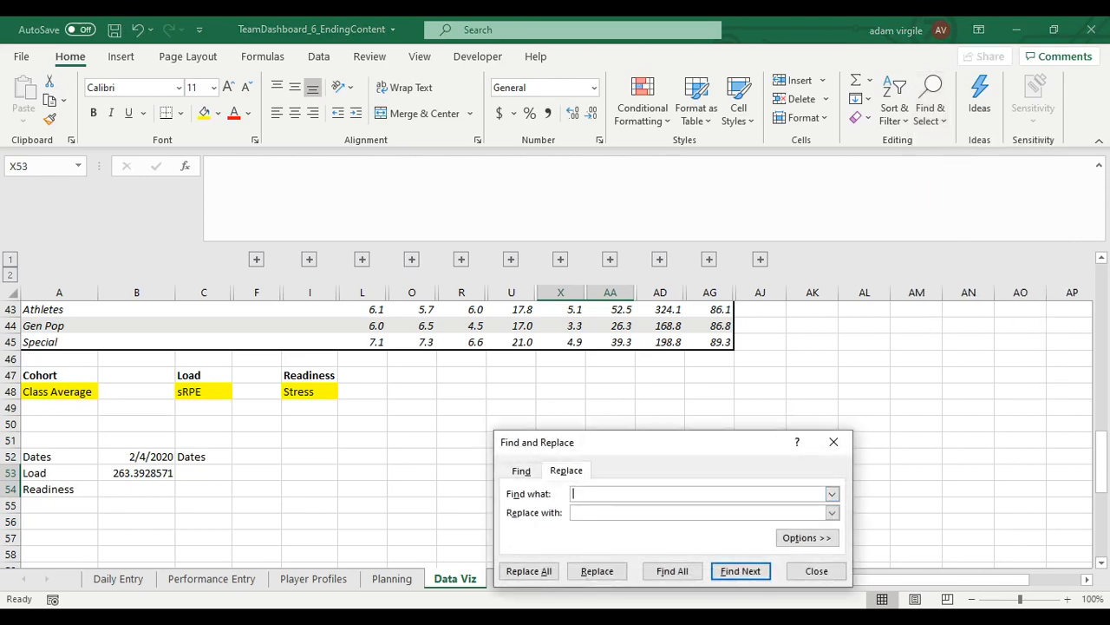
{"action": "scroll", "coordinate": [586, 408], "scroll_direction": "down", "scroll_amount": 1}
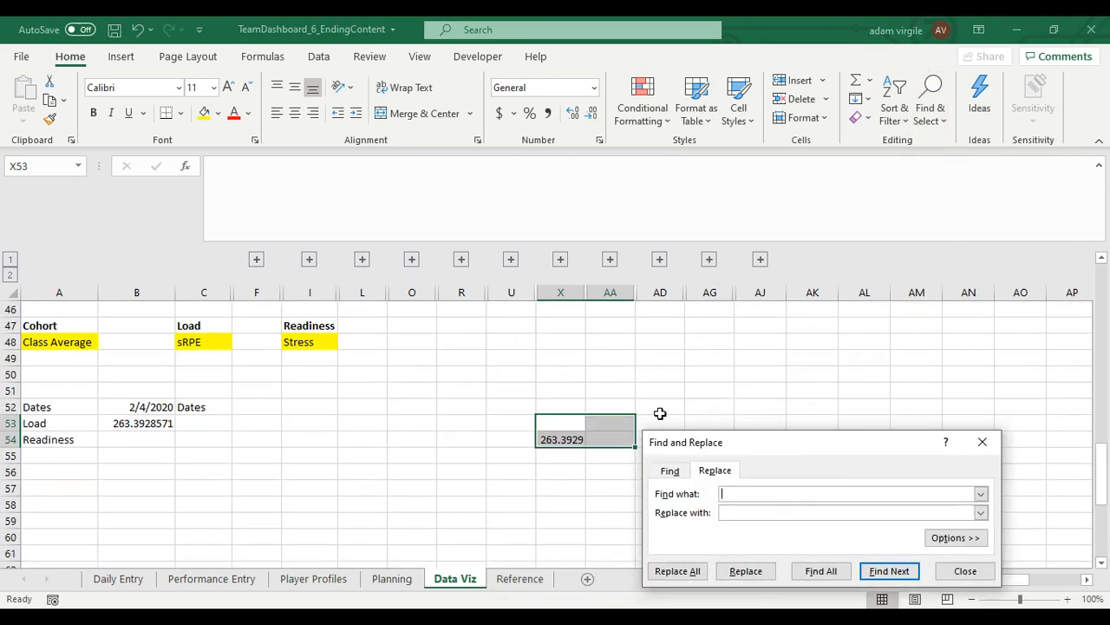
{"action": "scroll", "coordinate": [660, 412], "scroll_direction": "up", "scroll_amount": 1}
Take the Reference!$B text from the X54 formula as the search term and set Reference!$C as its replacement.
{"action": "left_click", "coordinate": [574, 489]}
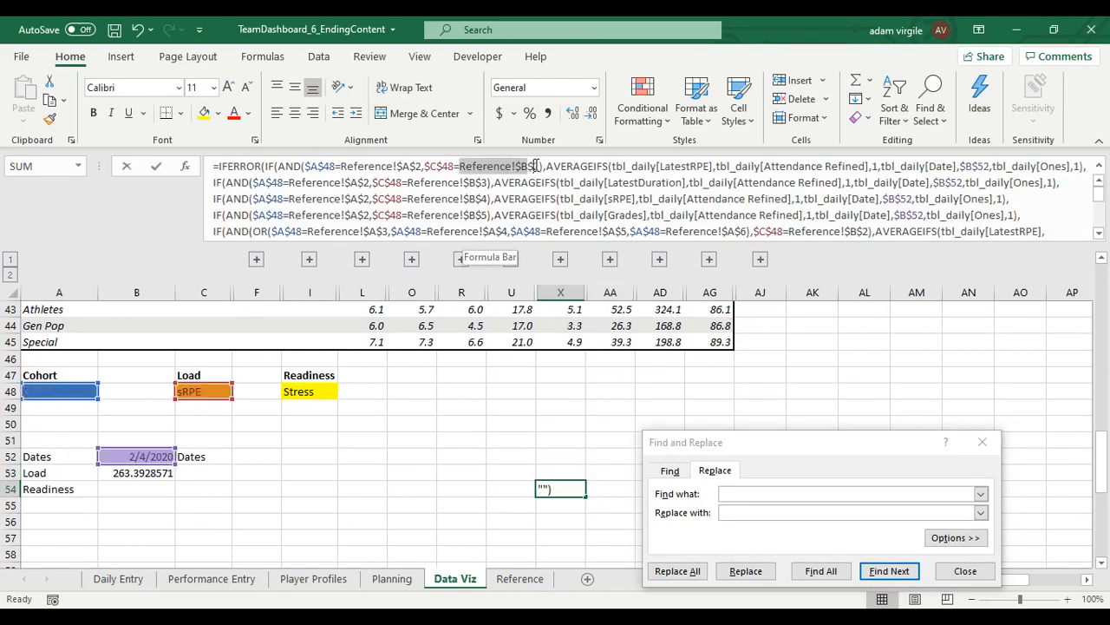
{"action": "left_click_drag", "start_coordinate": [459, 165], "coordinate": [539, 166]}
{"action": "key", "text": "ctrl+c"}
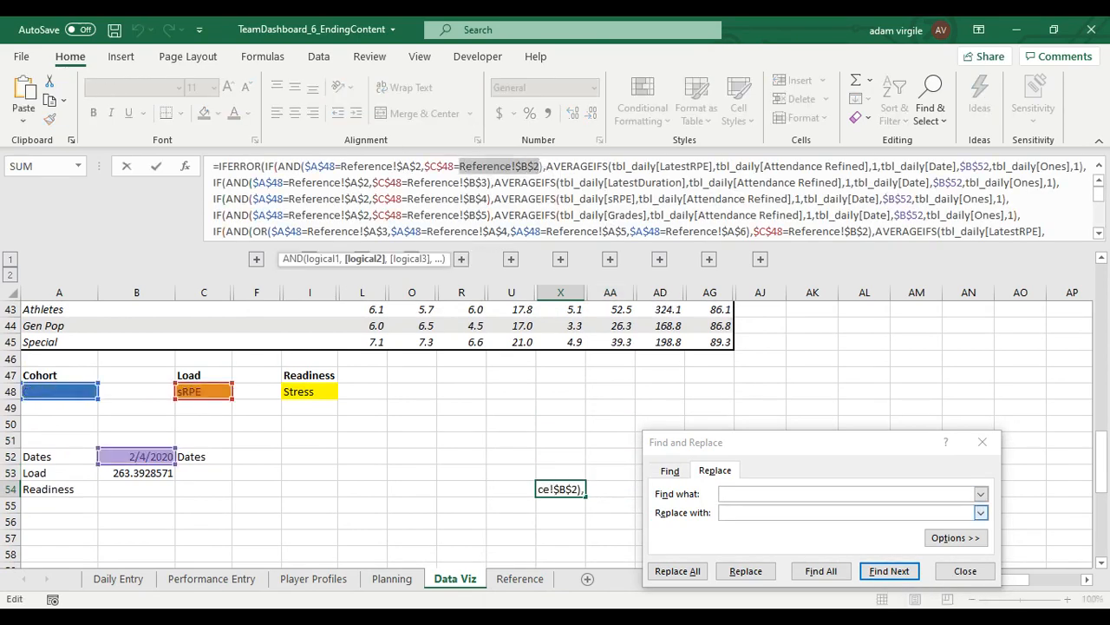
{"action": "left_click", "coordinate": [969, 494]}
{"action": "key", "text": "ctrl+v"}
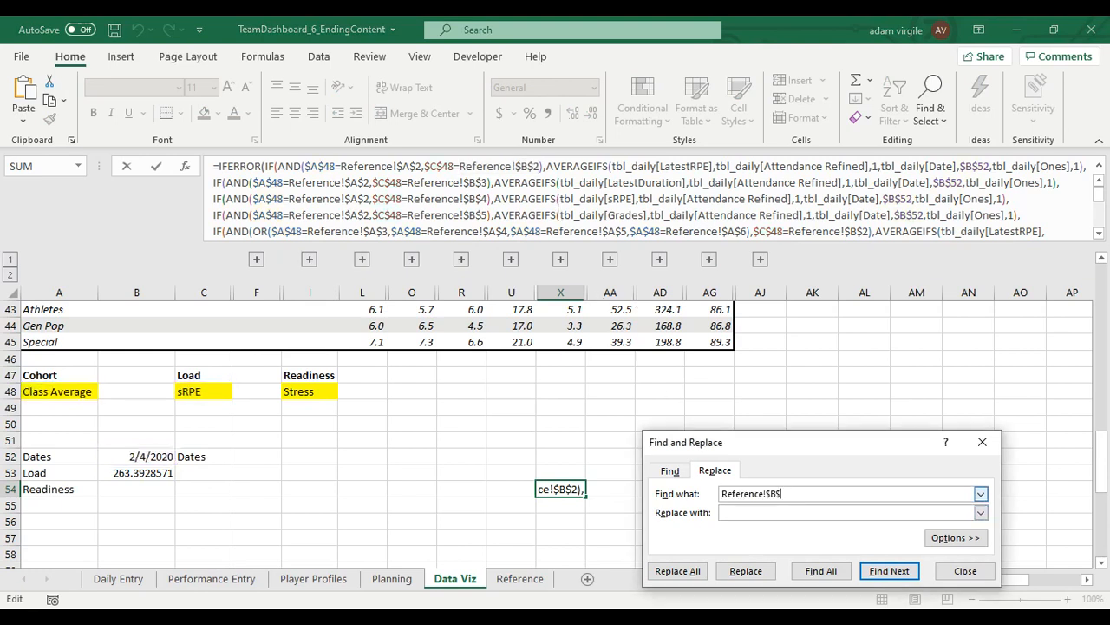
{"action": "left_click_drag", "start_coordinate": [773, 446], "coordinate": [718, 369]}
{"action": "key", "text": "ctrl+v"}
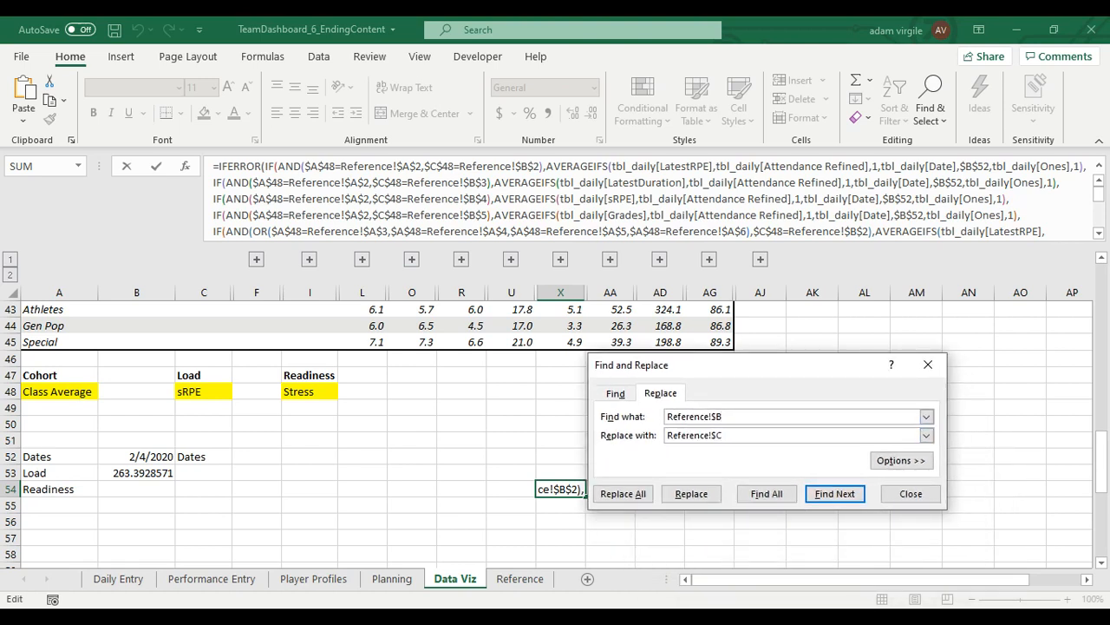
Leave formula editing, select X54:AA55 and replace all Reference!$B occurrences there with Reference!$C.
{"action": "left_click", "coordinate": [469, 179]}
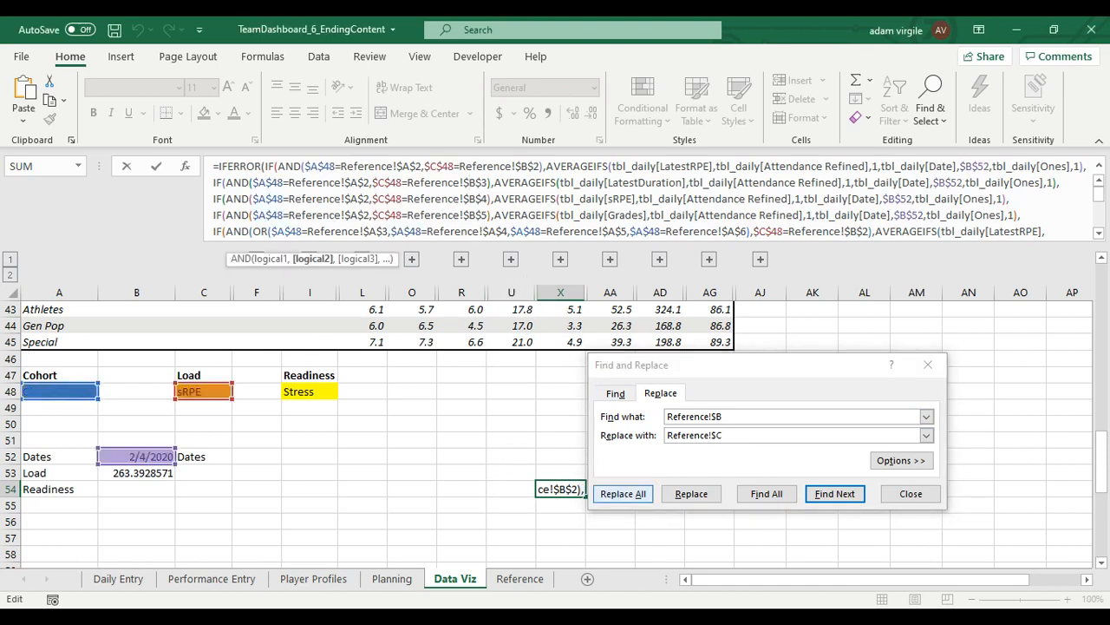
{"action": "key", "text": "Escape"}
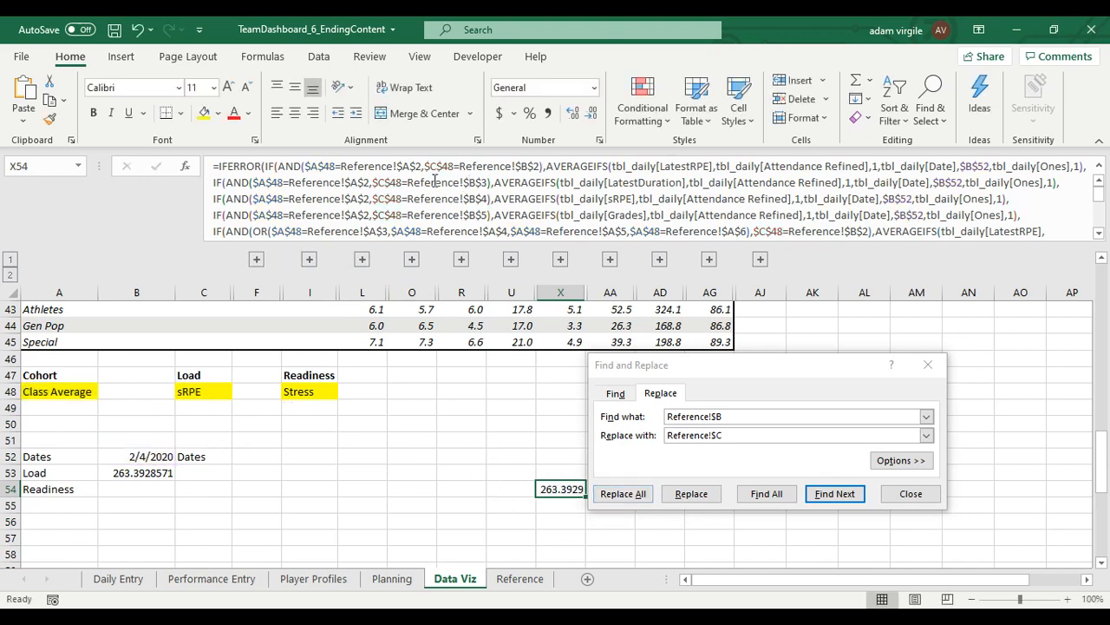
{"action": "left_click_drag", "start_coordinate": [563, 490], "coordinate": [597, 517]}
{"action": "key", "text": "alt+a"}
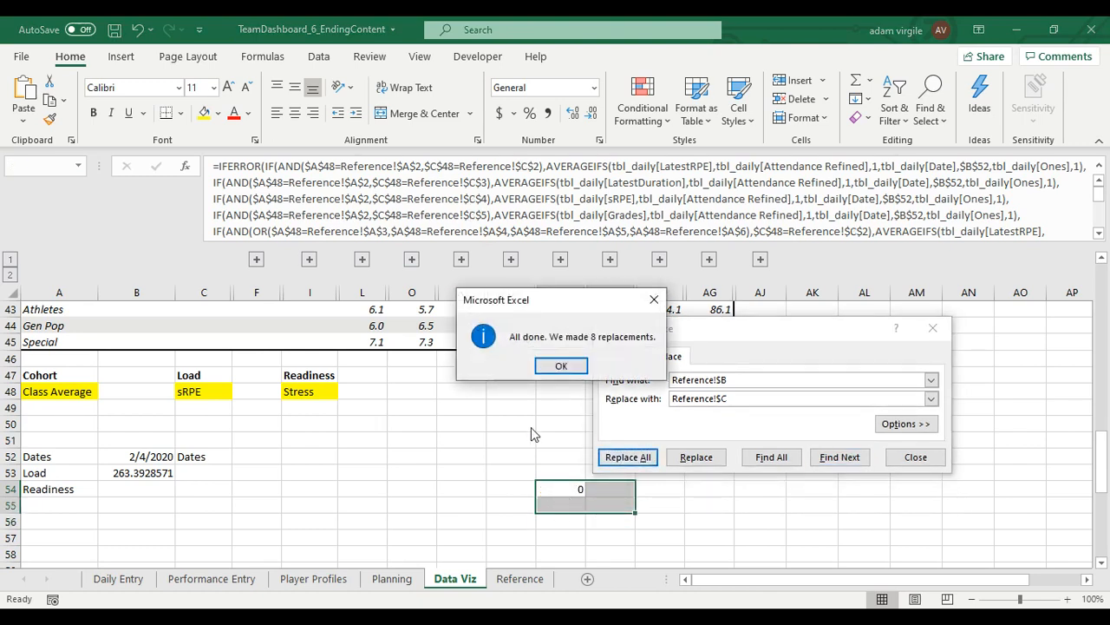
{"action": "left_click", "coordinate": [561, 366]}
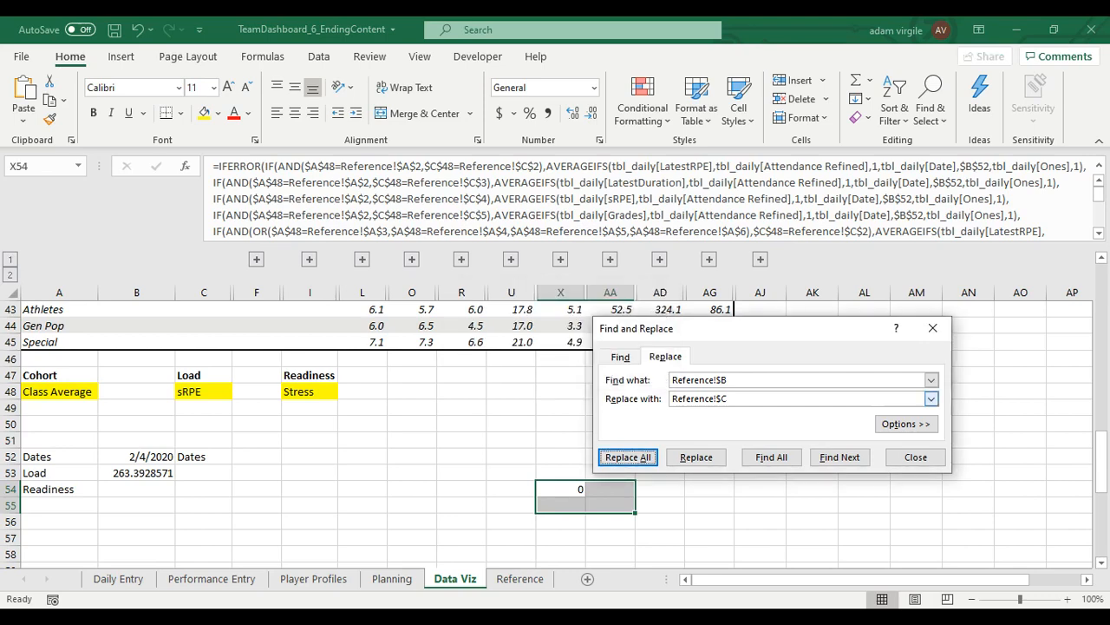
Examine the Load and Readiness metric lists in columns B and C of the Reference sheet, returning to Data Viz.
{"action": "left_click", "coordinate": [513, 582]}
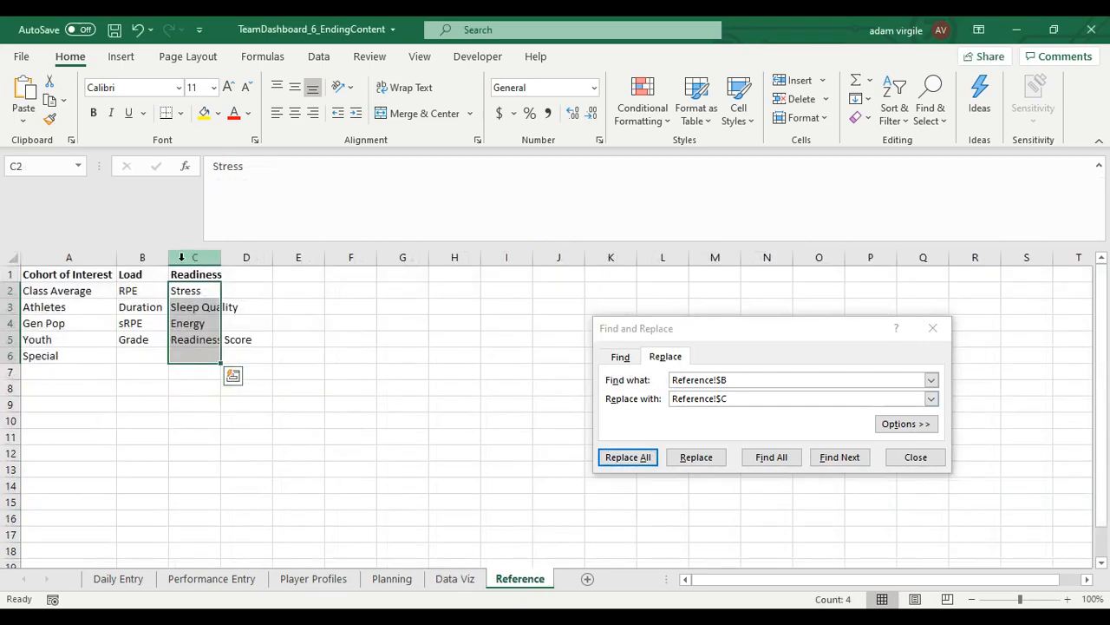
{"action": "left_click", "coordinate": [142, 257]}
{"action": "left_click_drag", "start_coordinate": [148, 292], "coordinate": [151, 340]}
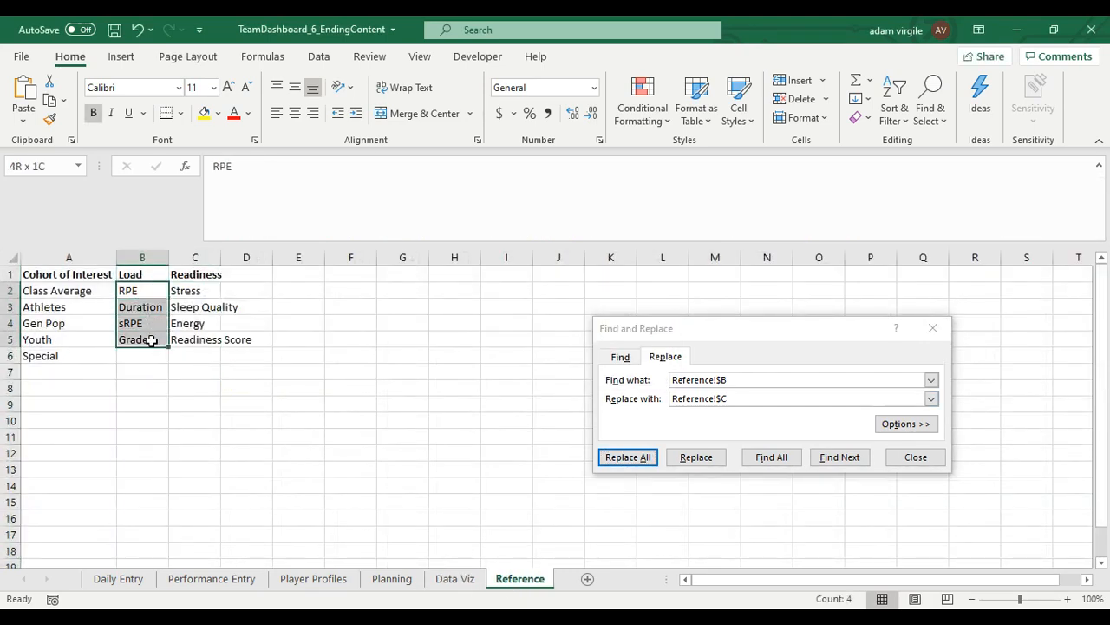
{"action": "key", "text": "ctrl+v"}
{"action": "left_click_drag", "start_coordinate": [205, 291], "coordinate": [213, 345]}
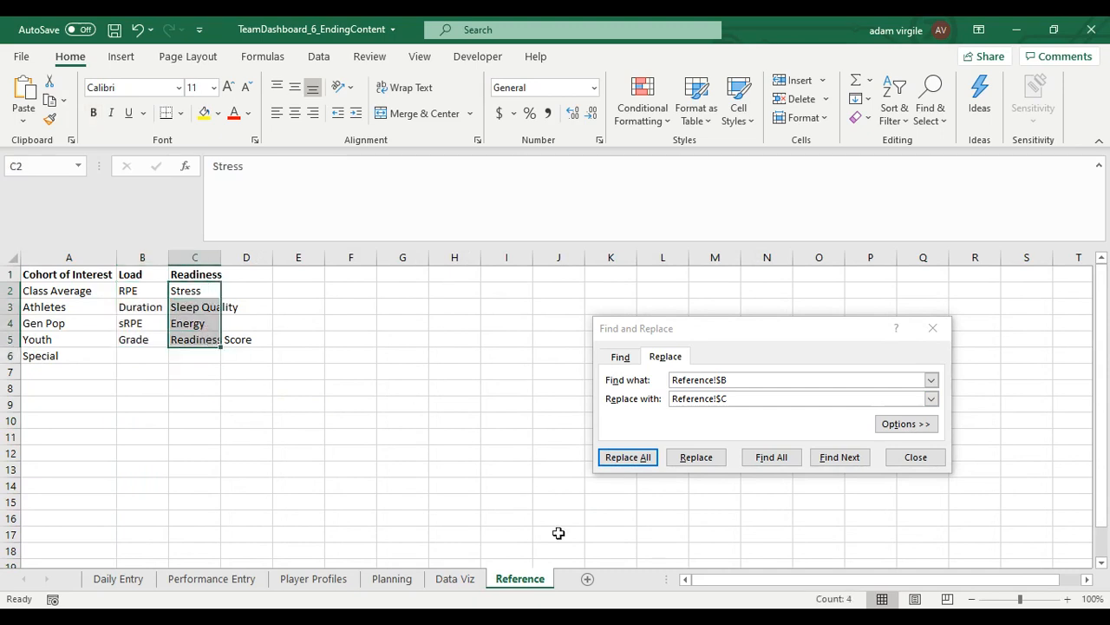
{"action": "left_click", "coordinate": [444, 577]}
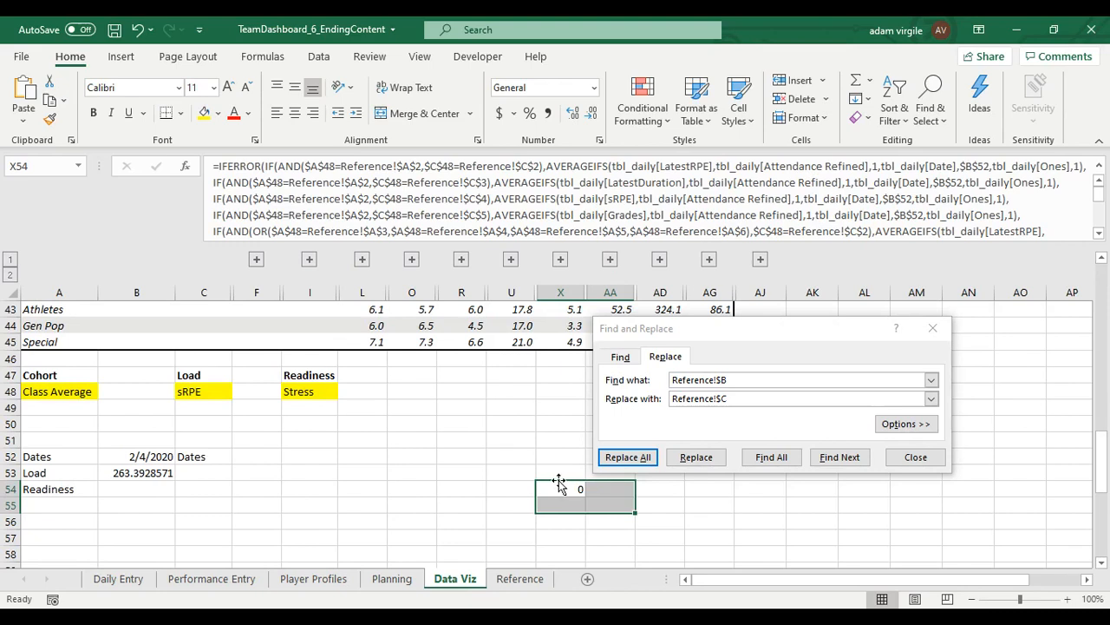
Copy $C$48 from the X54 formula as the new search term and set $I$48 as its replacement.
{"action": "left_click", "coordinate": [444, 166]}
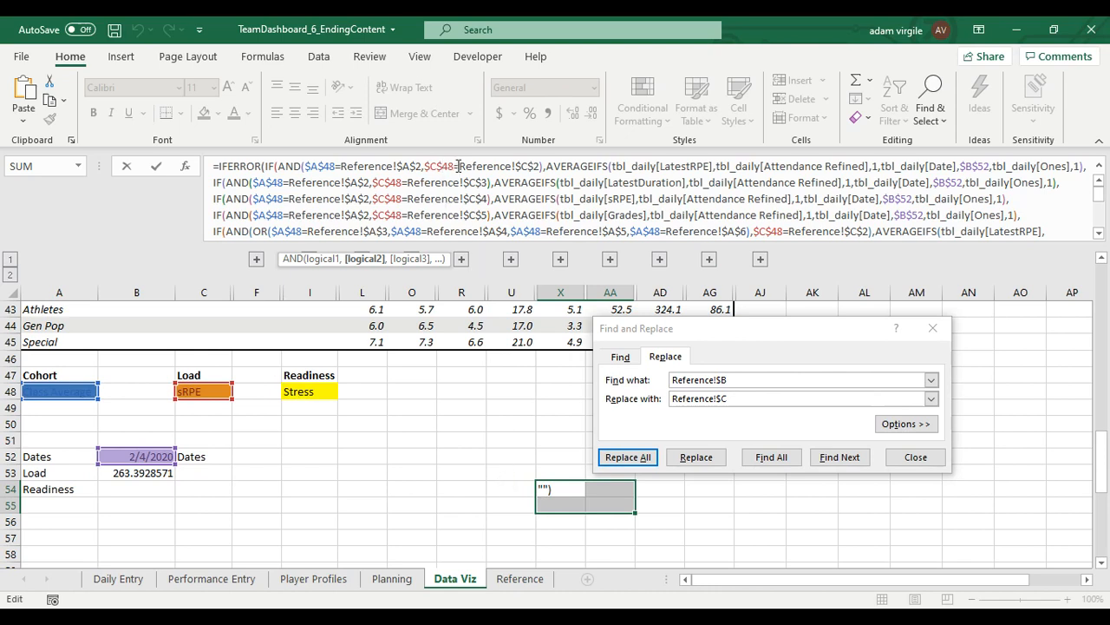
{"action": "left_click_drag", "start_coordinate": [454, 166], "coordinate": [429, 167]}
{"action": "key", "text": "ctrl+c"}
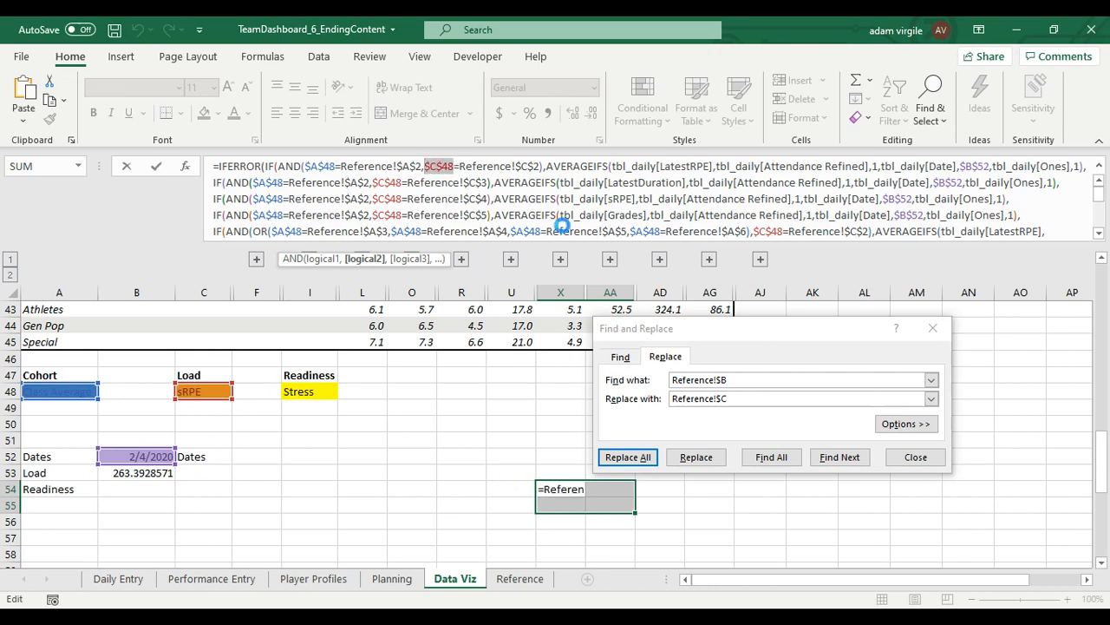
{"action": "left_click", "coordinate": [911, 380]}
{"action": "key", "text": "ctrl+v"}
{"action": "key", "text": "Tab"}
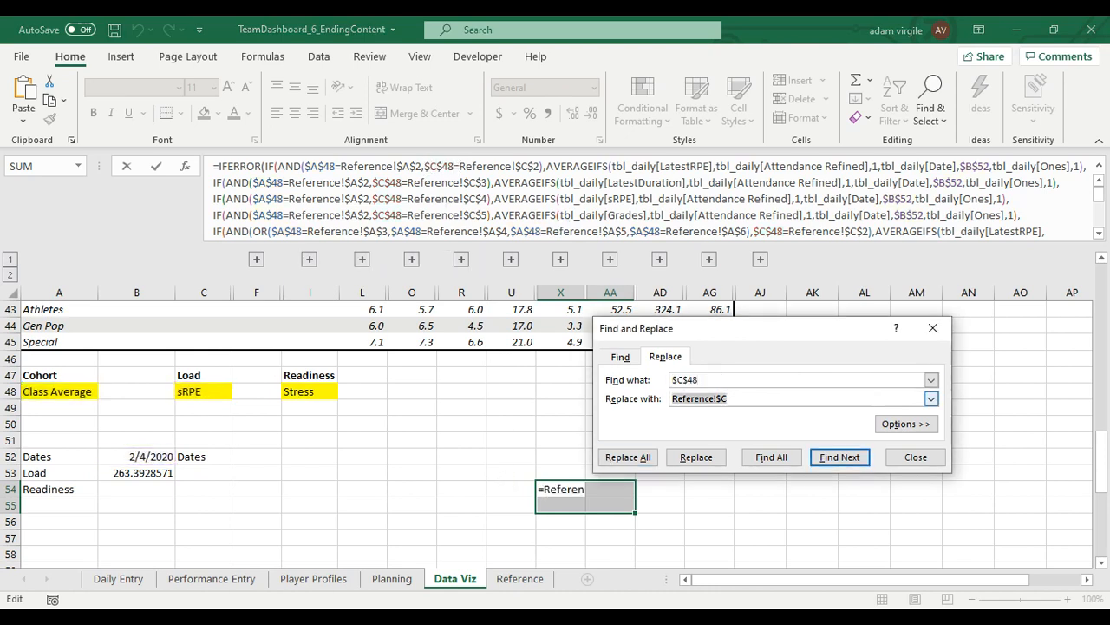
{"action": "key", "text": "ctrl+v"}
{"action": "key", "text": "BackSpace"}
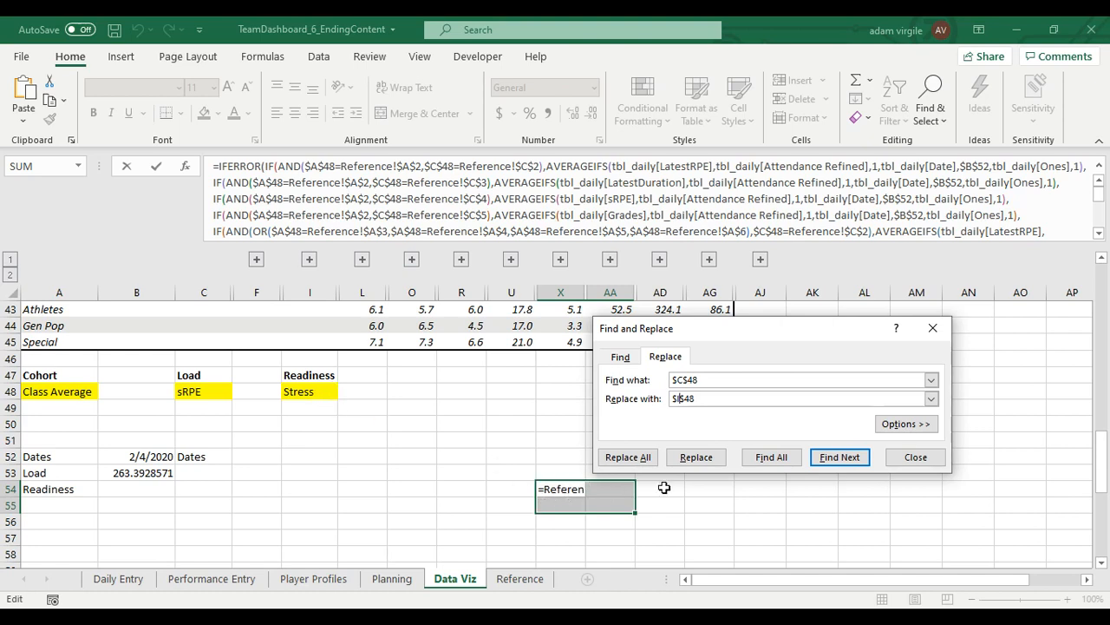
Try to replace all $C$48 references in the copied formula with $I$48, then leave formula editing.
{"action": "left_click", "coordinate": [639, 457]}
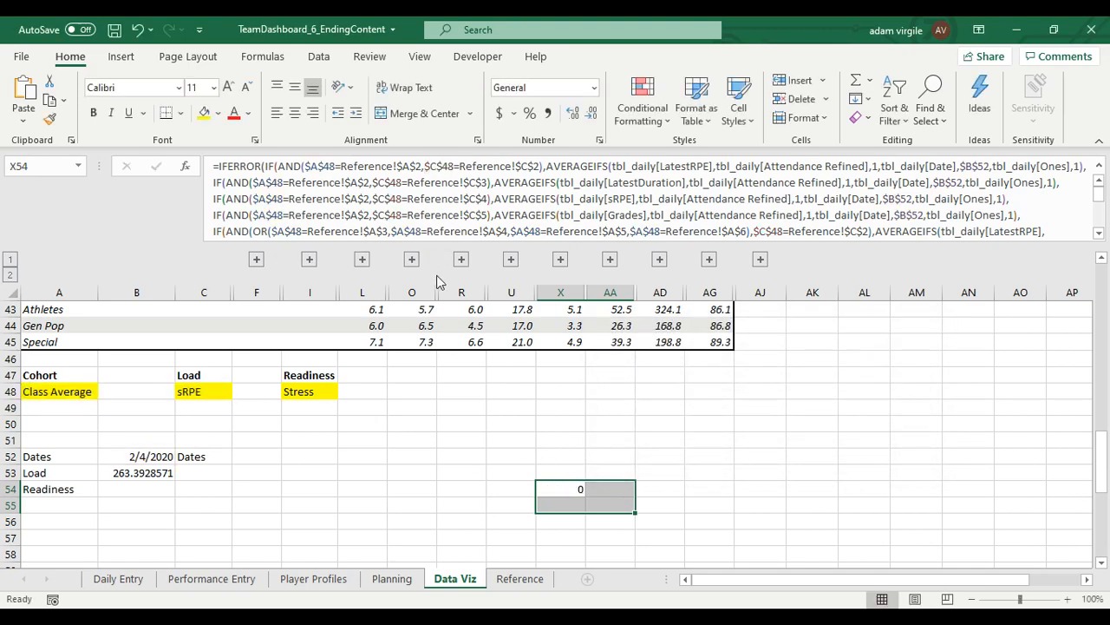
{"action": "left_click", "coordinate": [537, 184]}
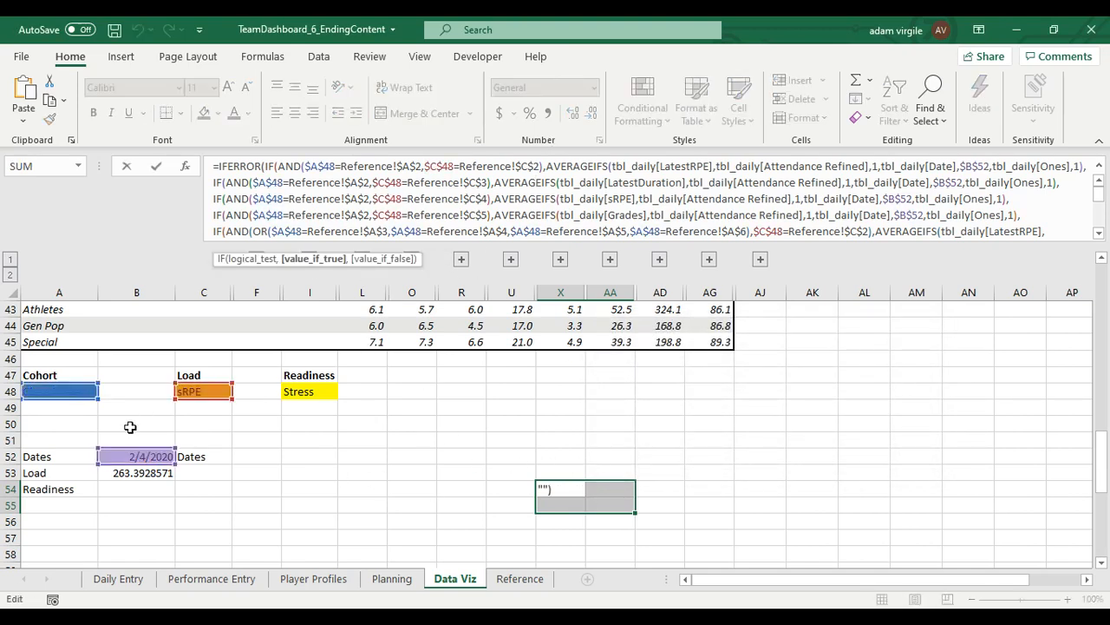
{"action": "key", "text": "Escape"}
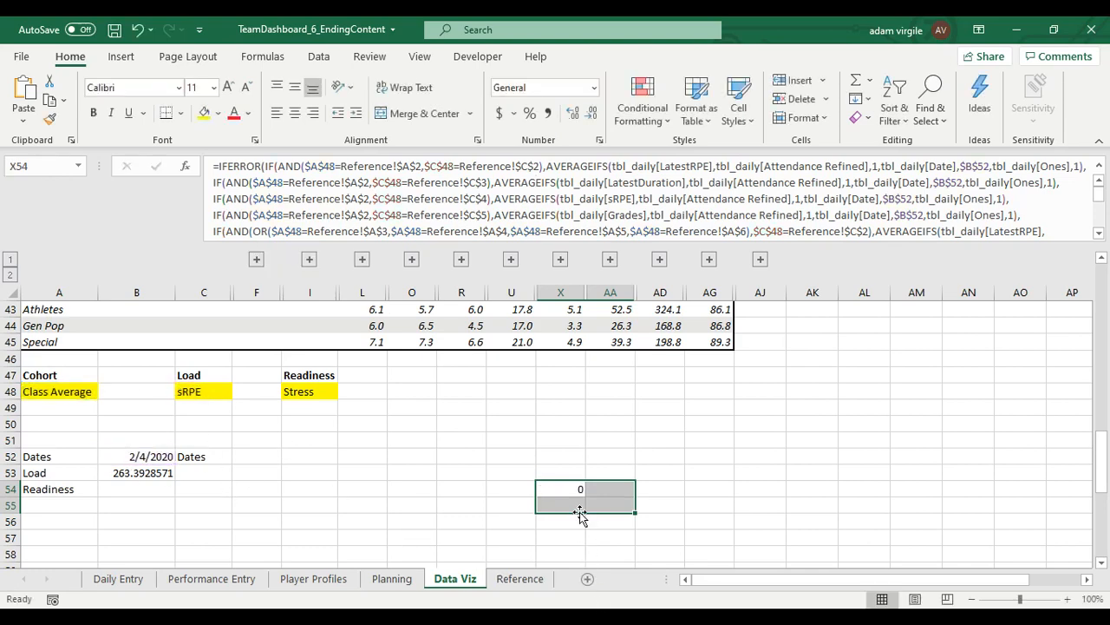
Replace all $C$48 references with $I$48 in the formula in X54:AA55.
{"action": "left_click", "coordinate": [930, 113]}
{"action": "left_click", "coordinate": [958, 165]}
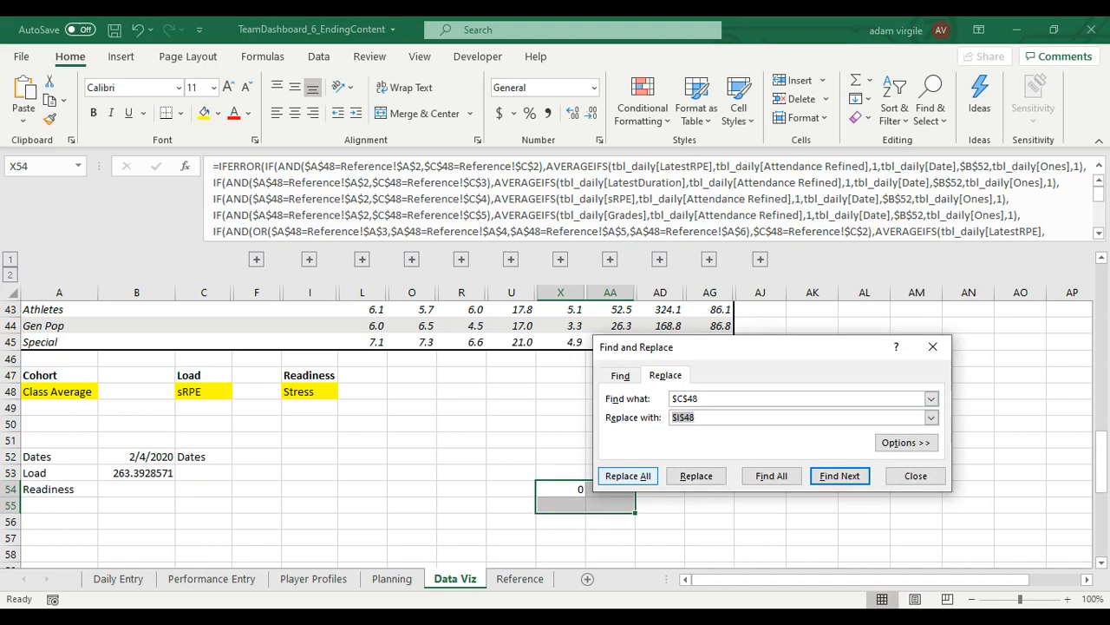
{"action": "left_click", "coordinate": [628, 476]}
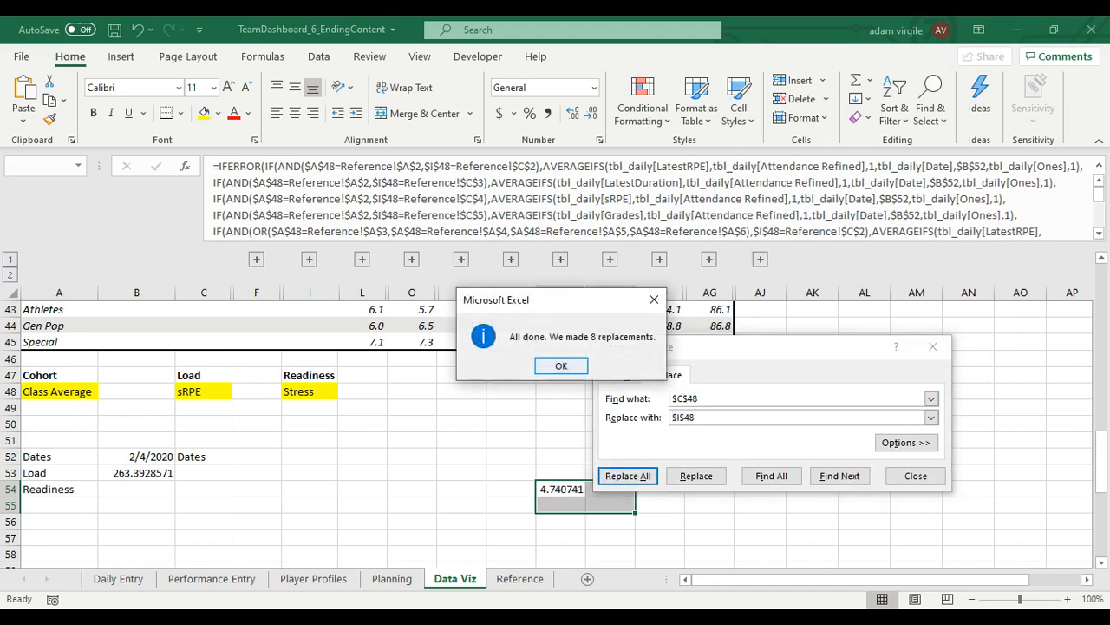
{"action": "left_click", "coordinate": [562, 364]}
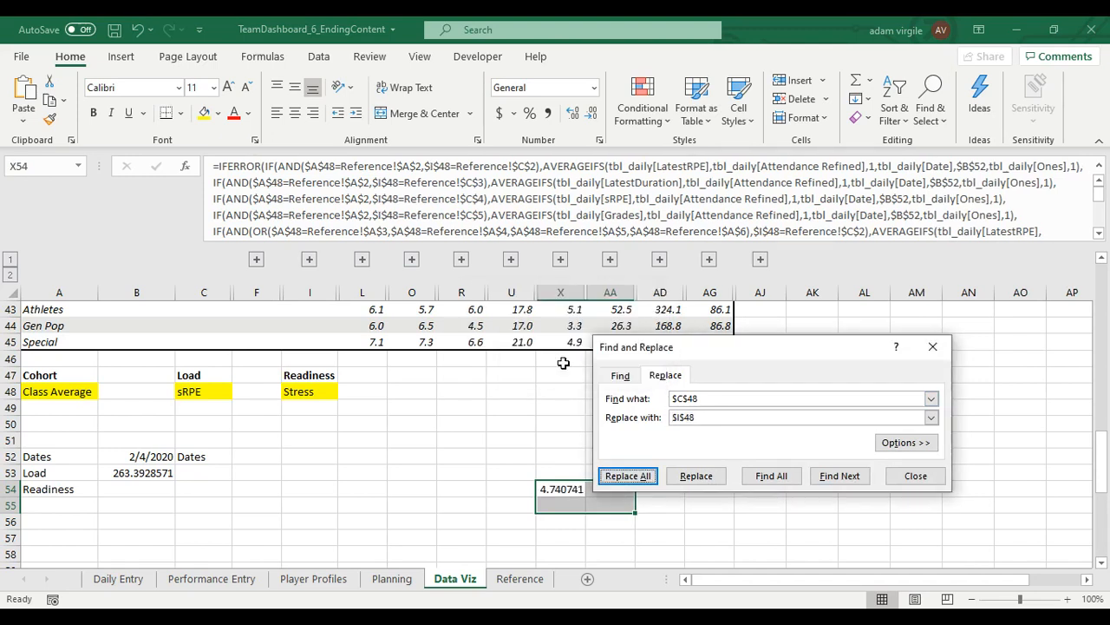
{"action": "left_click", "coordinate": [911, 475]}
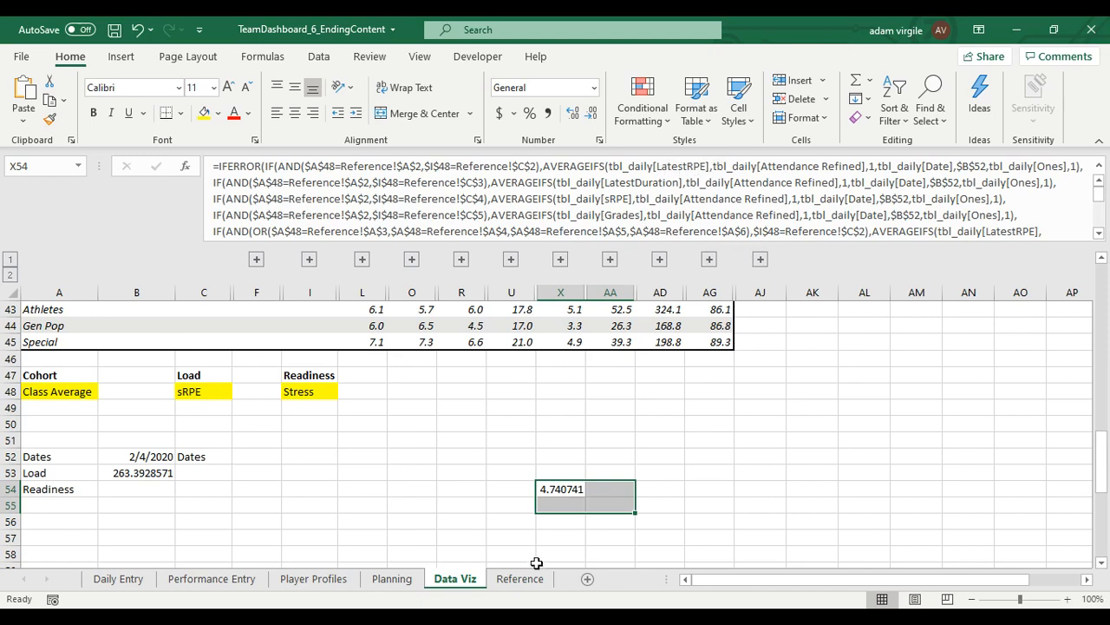
Check the first condition and average range in the X54 formula, then replace all LatestRPE references with Stress.
{"action": "left_click", "coordinate": [491, 170]}
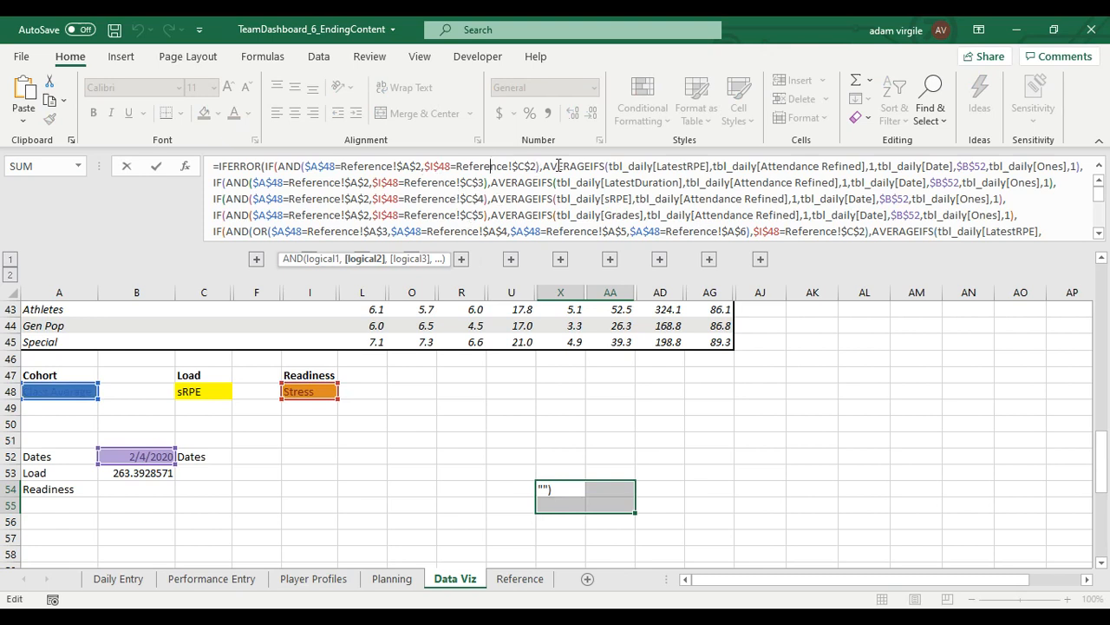
{"action": "left_click", "coordinate": [675, 170]}
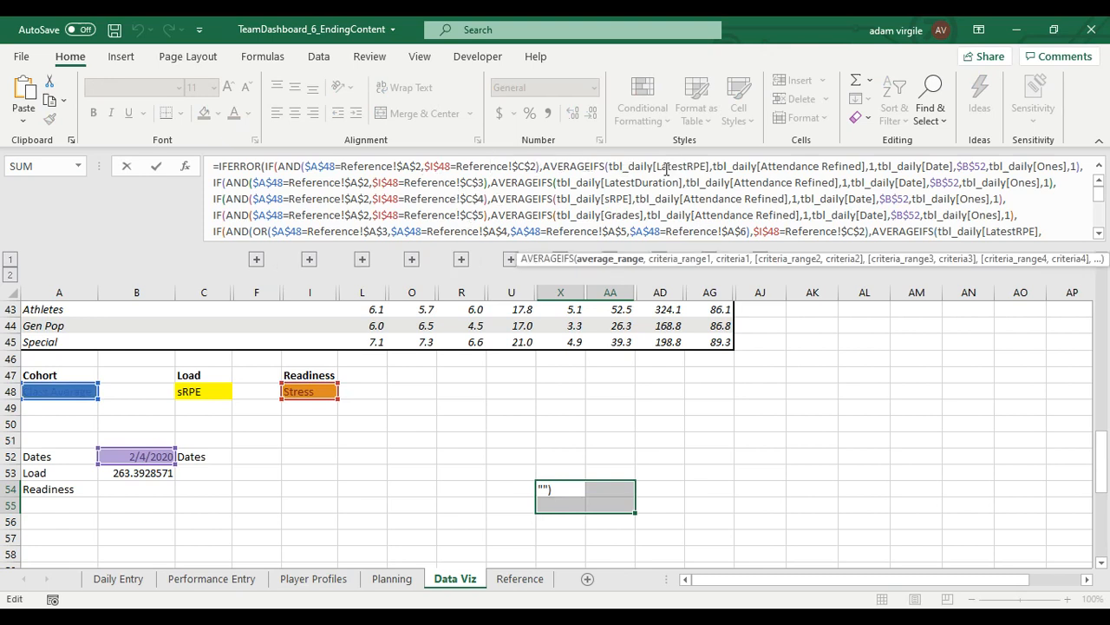
{"action": "left_click", "coordinate": [440, 166]}
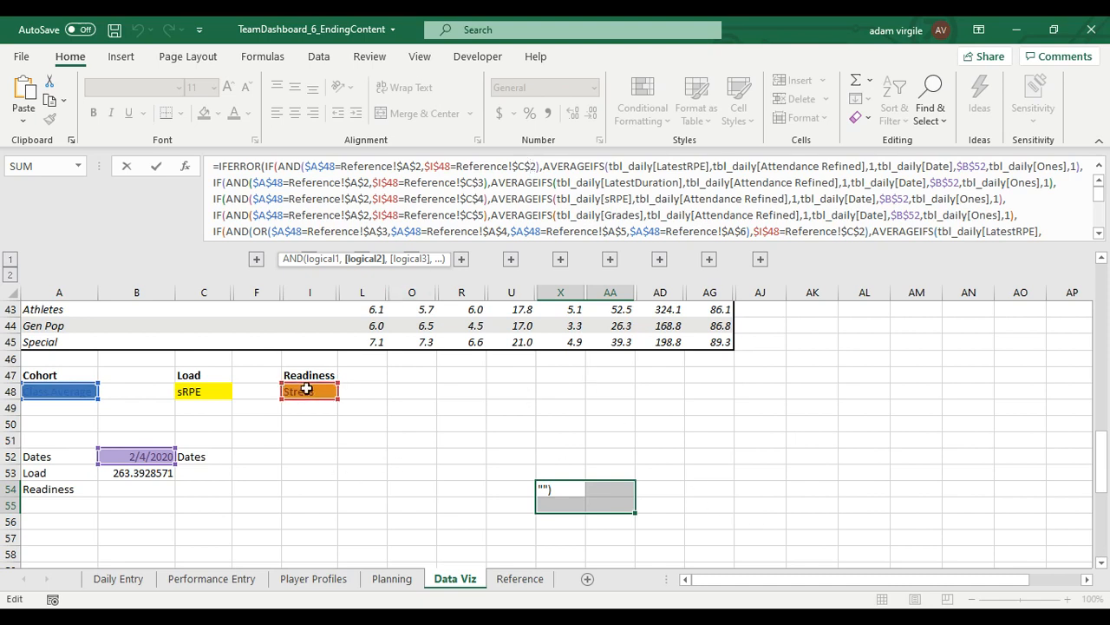
{"action": "left_click", "coordinate": [687, 165]}
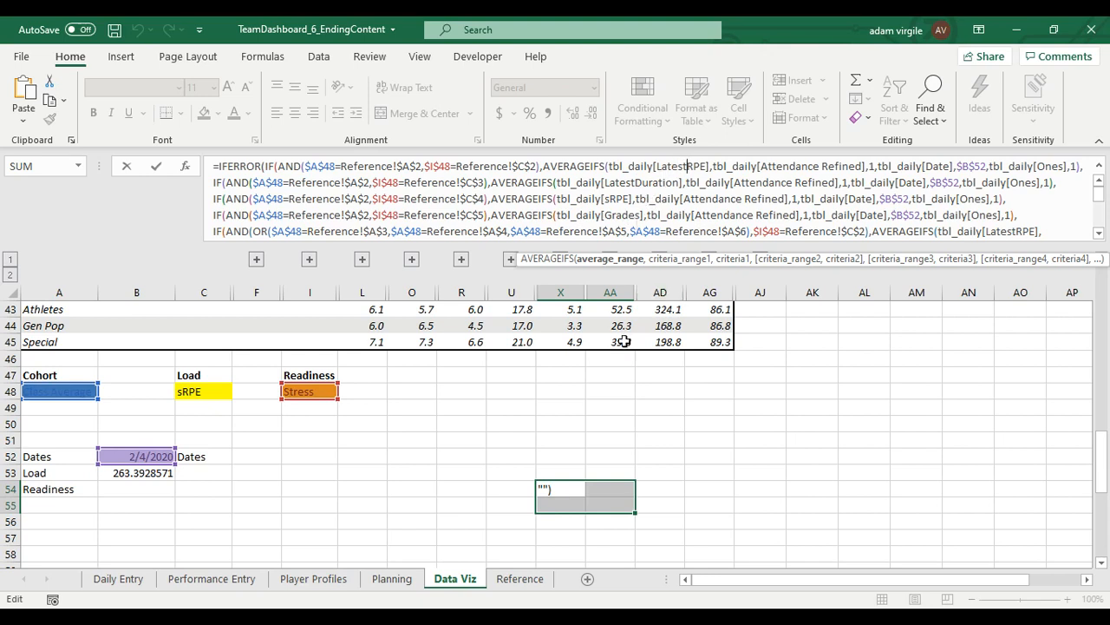
{"action": "left_click", "coordinate": [575, 495]}
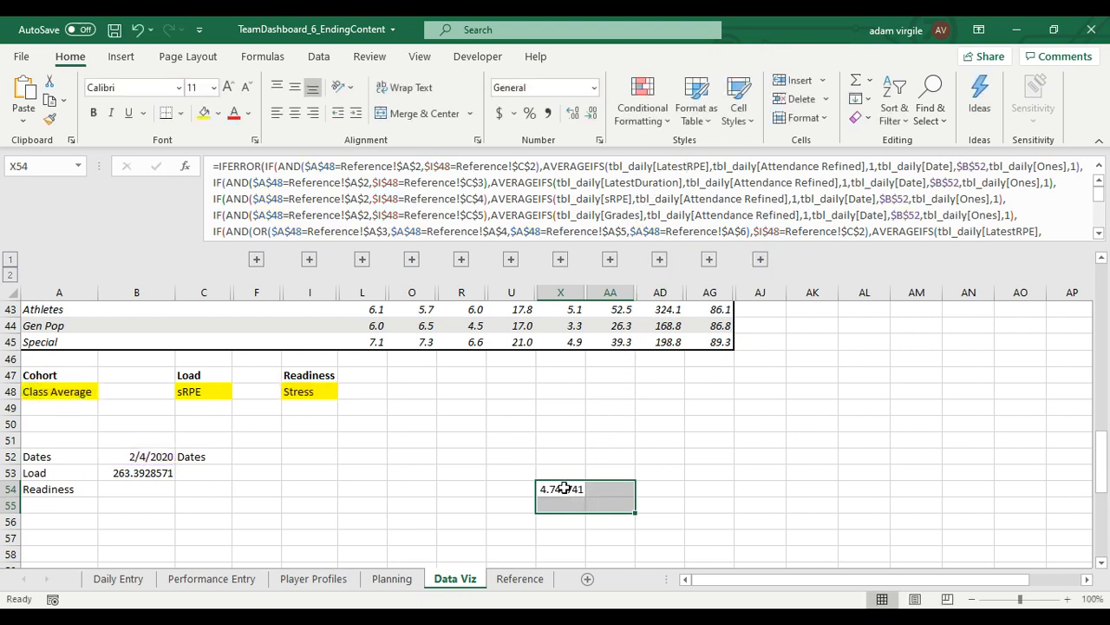
{"action": "left_click", "coordinate": [930, 104]}
{"action": "left_click", "coordinate": [932, 165]}
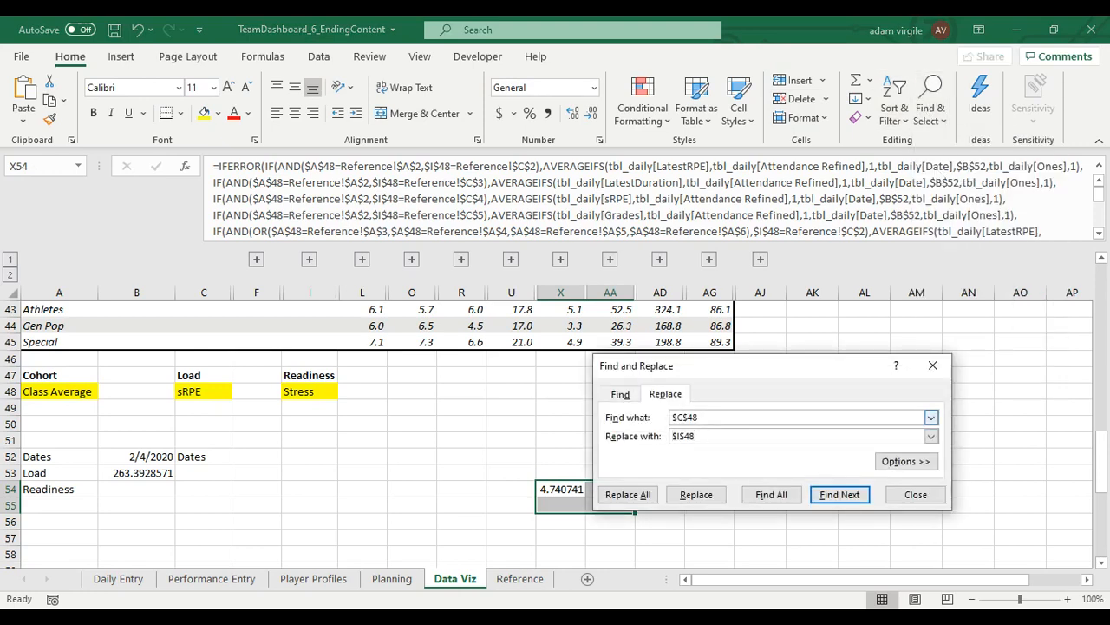
{"action": "type", "text": "LatestRPE"}
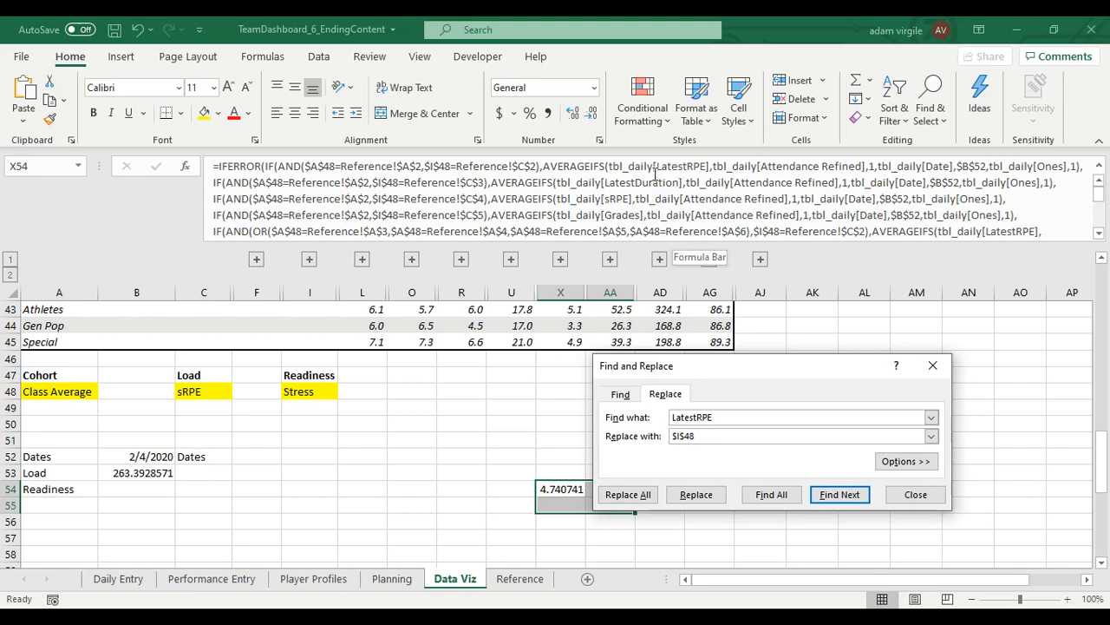
{"action": "key", "text": "Tab"}
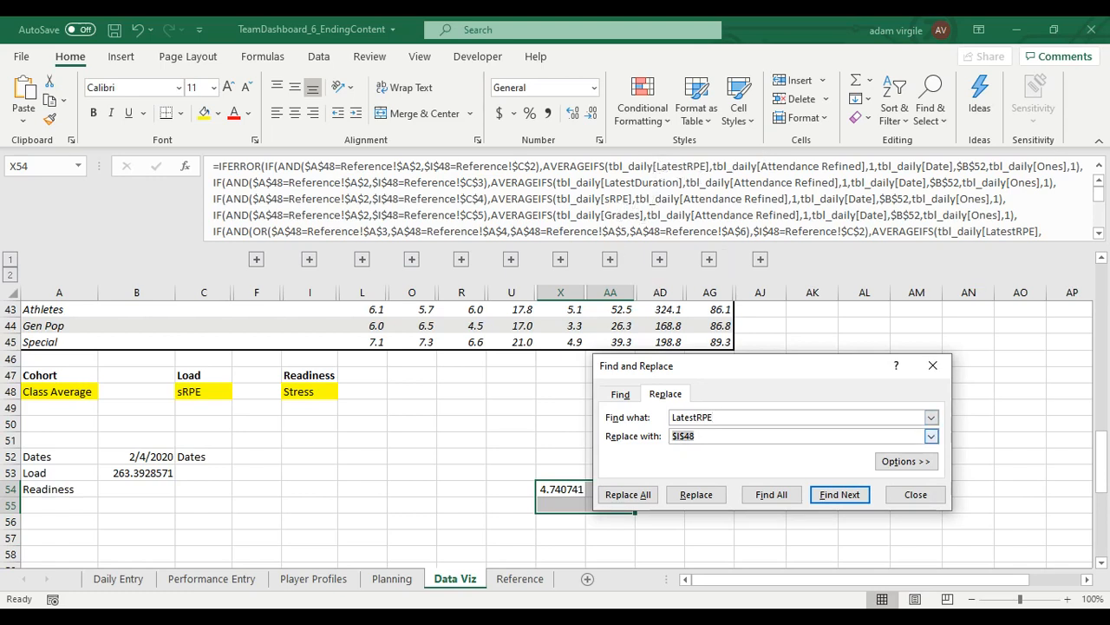
{"action": "type", "text": "Stress"}
{"action": "key", "text": "alt+a"}
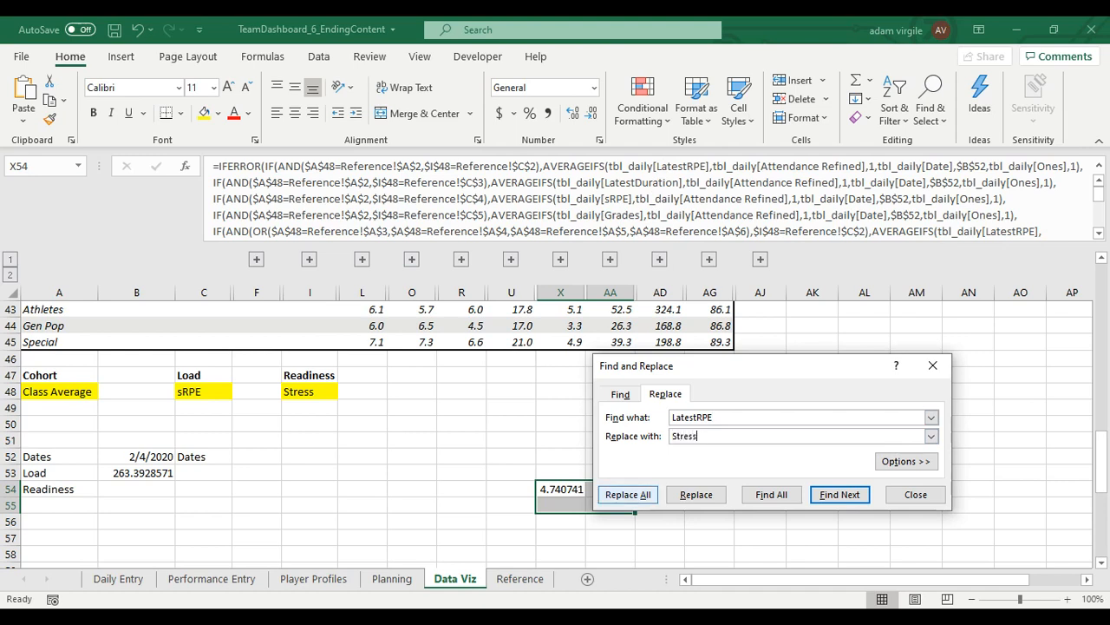
{"action": "left_click", "coordinate": [561, 365]}
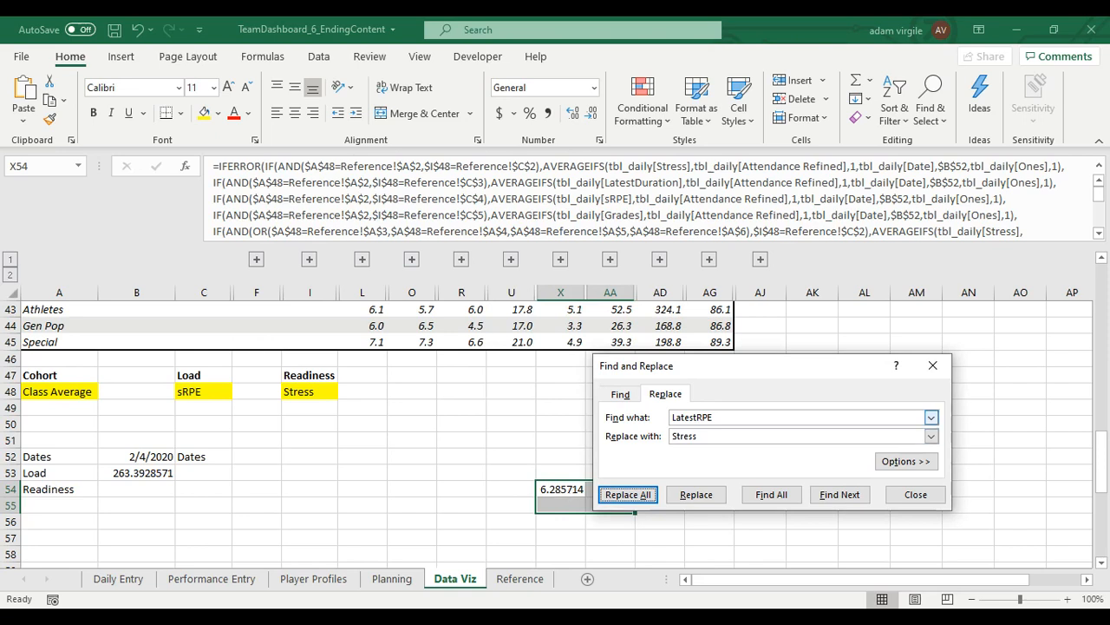
Replace all LatestDuration references in the X54 formula with SleepQuality.
{"action": "left_click_drag", "start_coordinate": [715, 417], "coordinate": [668, 417]}
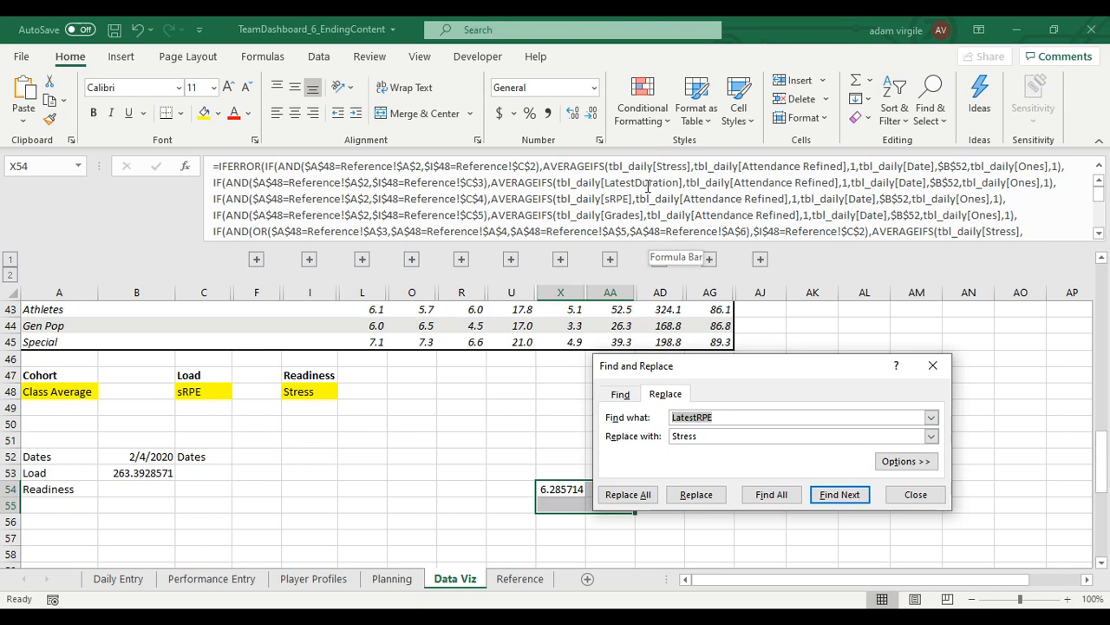
{"action": "type", "text": "LatestDuration"}
{"action": "key", "text": "Tab"}
{"action": "type", "text": "S"}
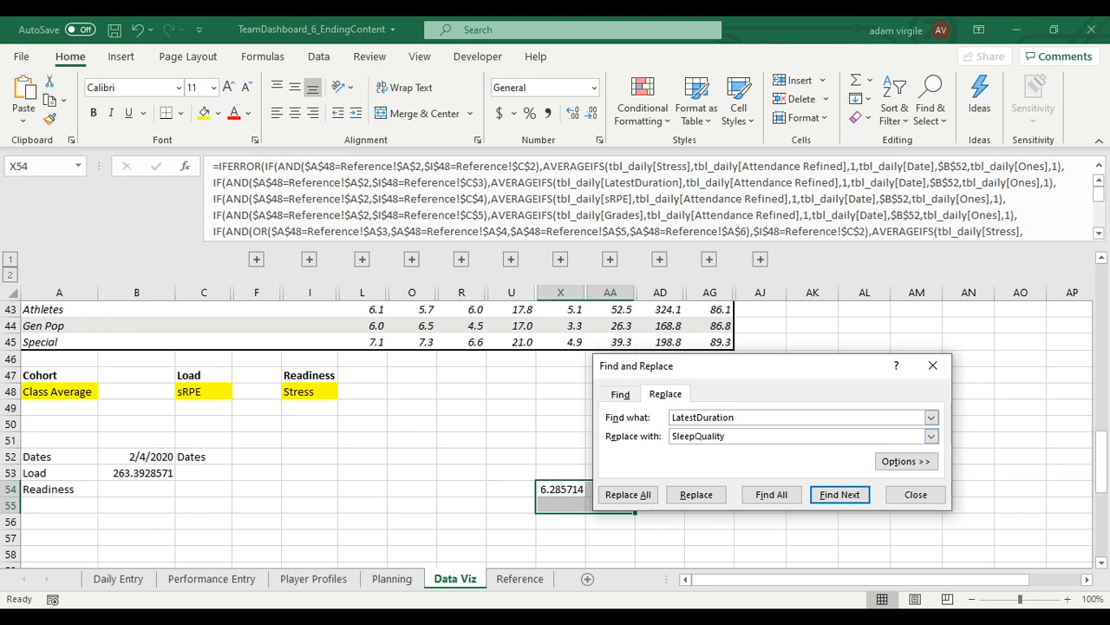
{"action": "left_click", "coordinate": [628, 494]}
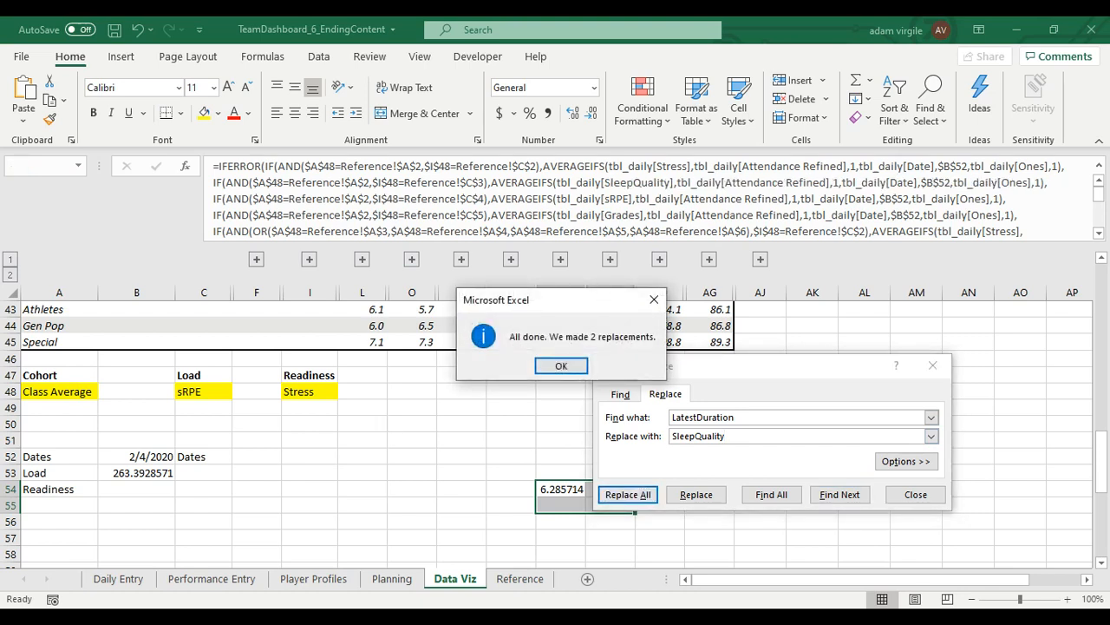
{"action": "left_click", "coordinate": [562, 365]}
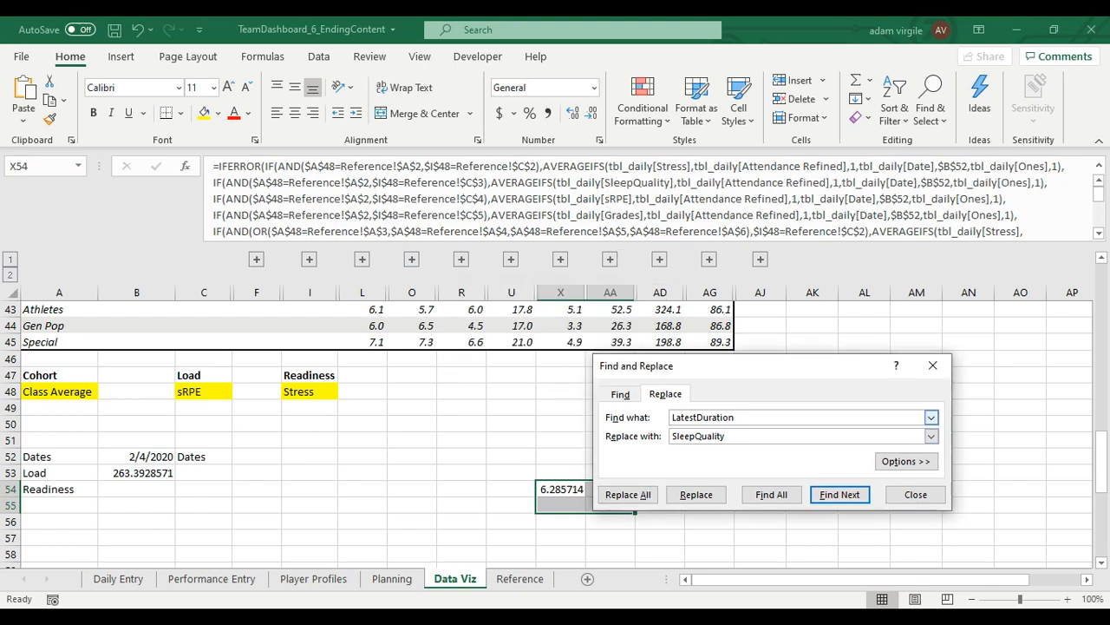
Replace all sRPE references in the X54 formula with Energy.
{"action": "key", "text": "alt+n"}
{"action": "type", "text": "sRPE"}
{"action": "key", "text": "Tab"}
{"action": "type", "text": "E"}
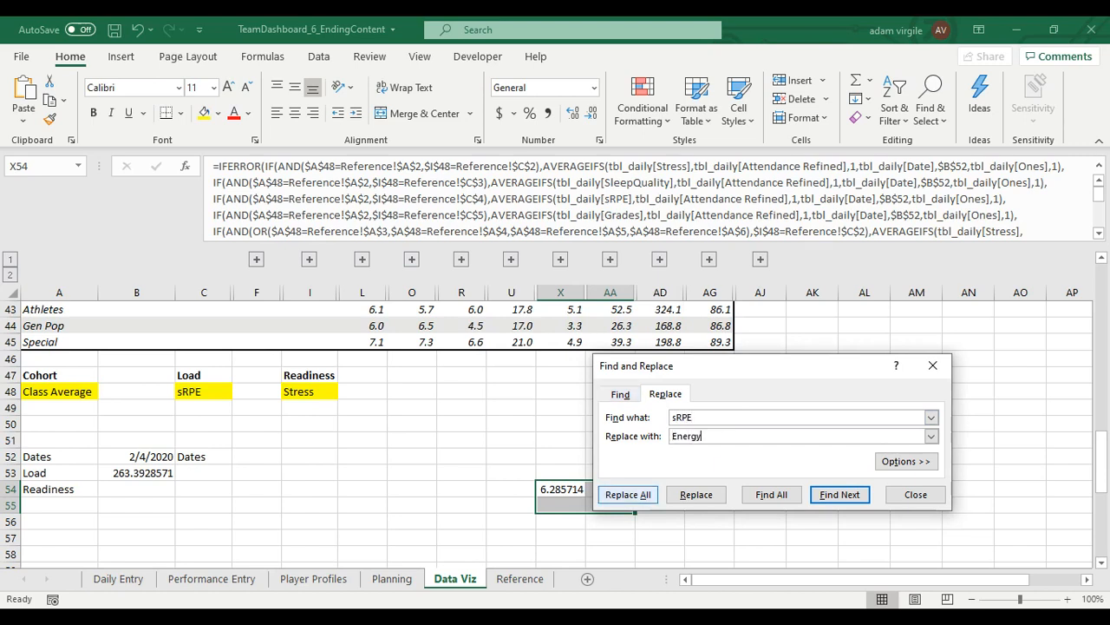
{"action": "left_click", "coordinate": [628, 495]}
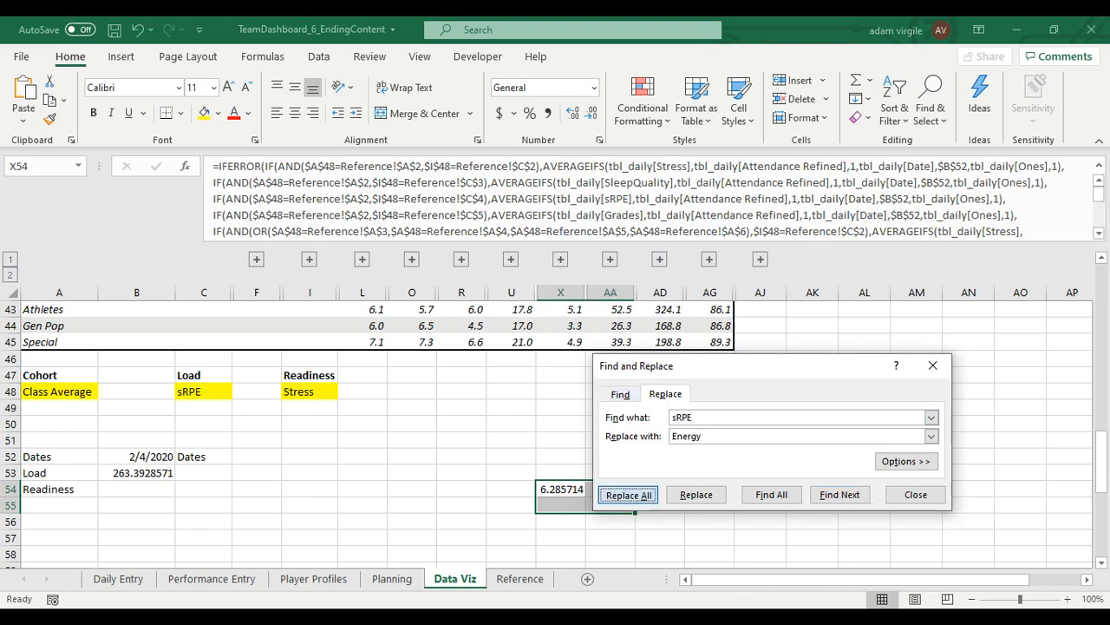
{"action": "key", "text": "Return"}
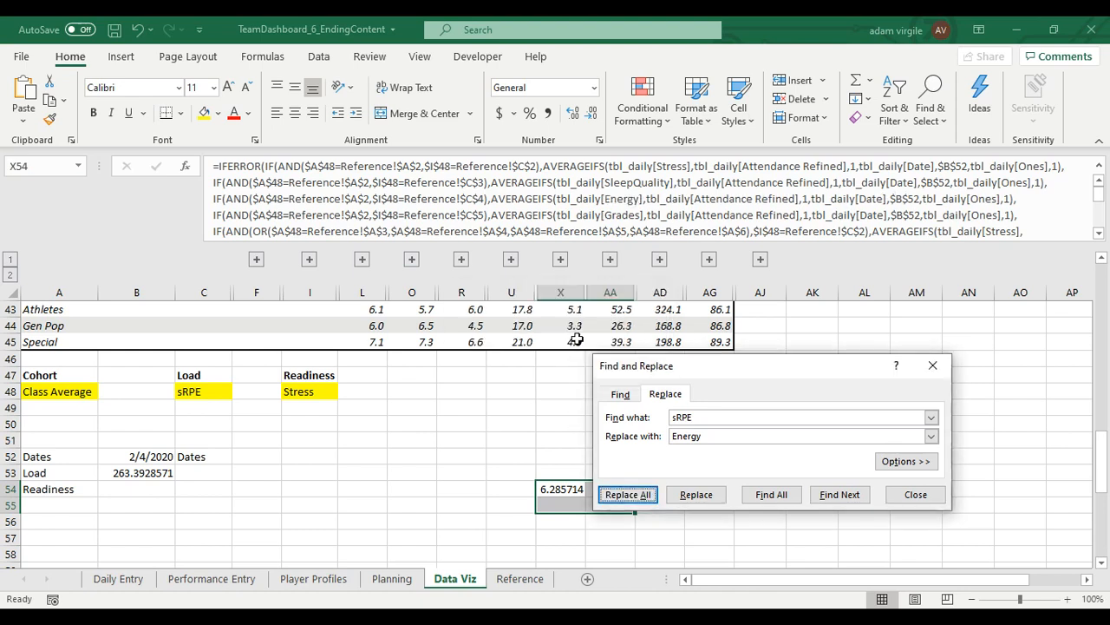
Replace all Grades references in the X54 formula with Readiness Score and finish replacing.
{"action": "double_click", "coordinate": [677, 417]}
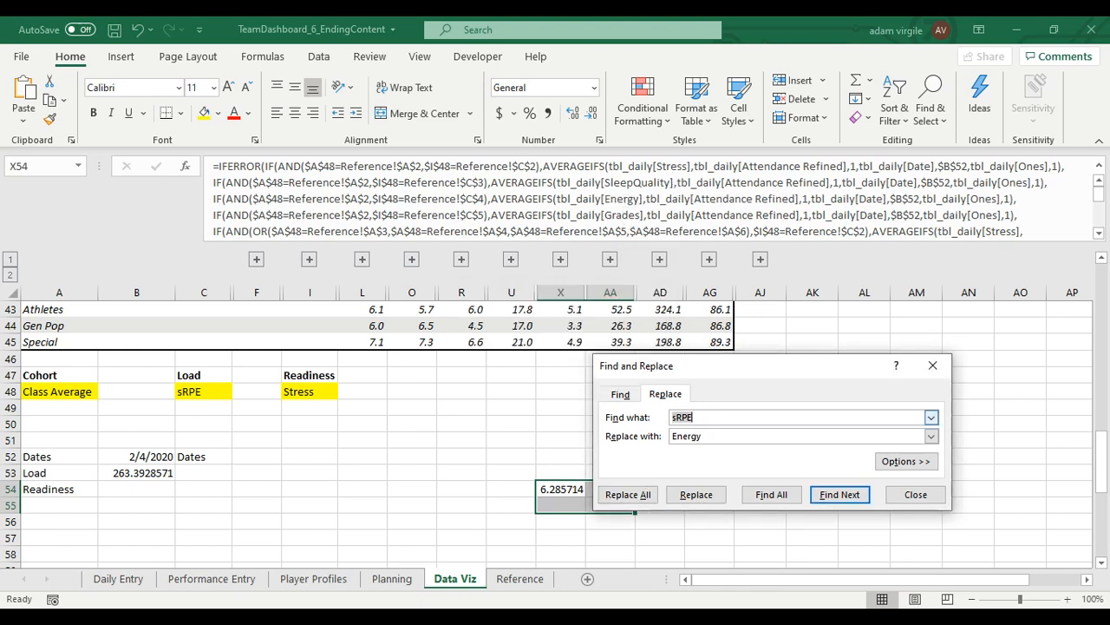
{"action": "type", "text": "Grades"}
{"action": "key", "text": "Tab"}
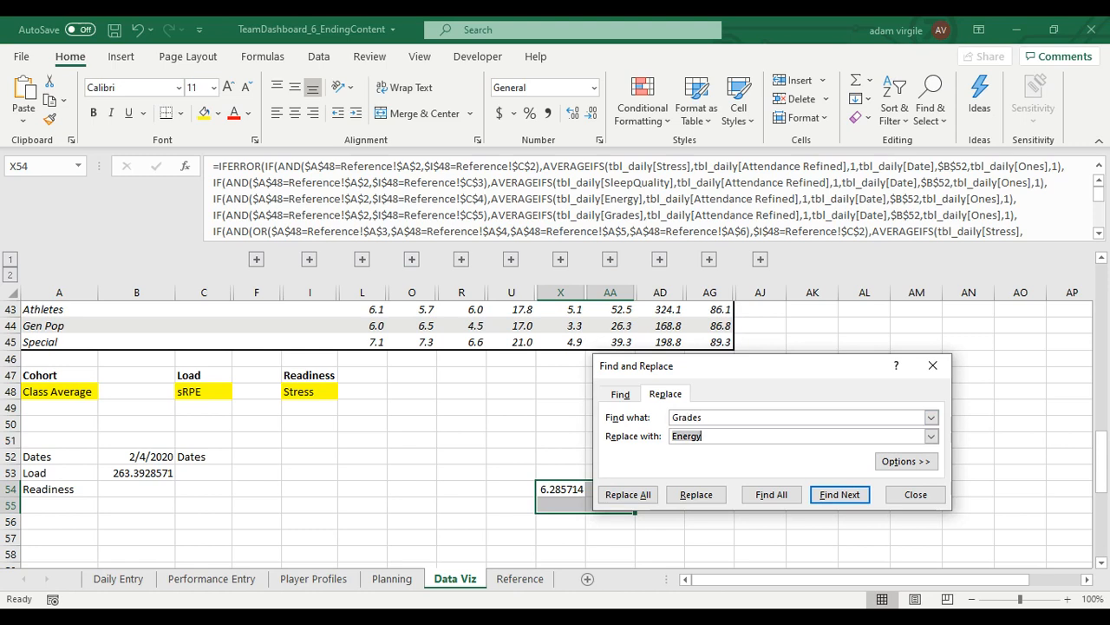
{"action": "type", "text": "Readiness Score"}
{"action": "key", "text": "alt+a"}
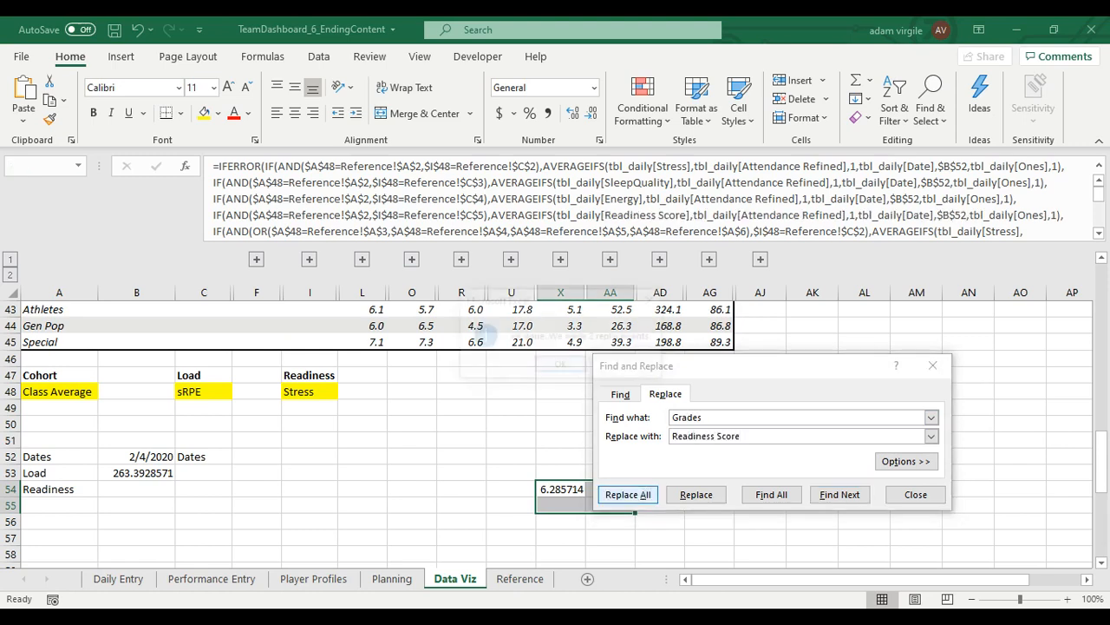
{"action": "key", "text": "Return"}
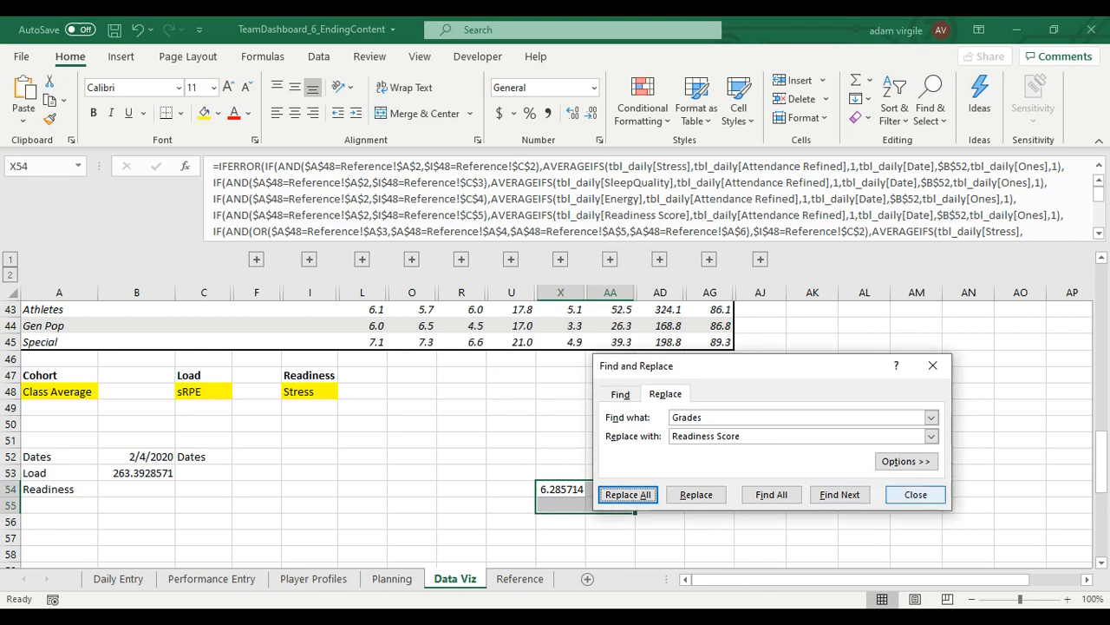
{"action": "left_click", "coordinate": [916, 494]}
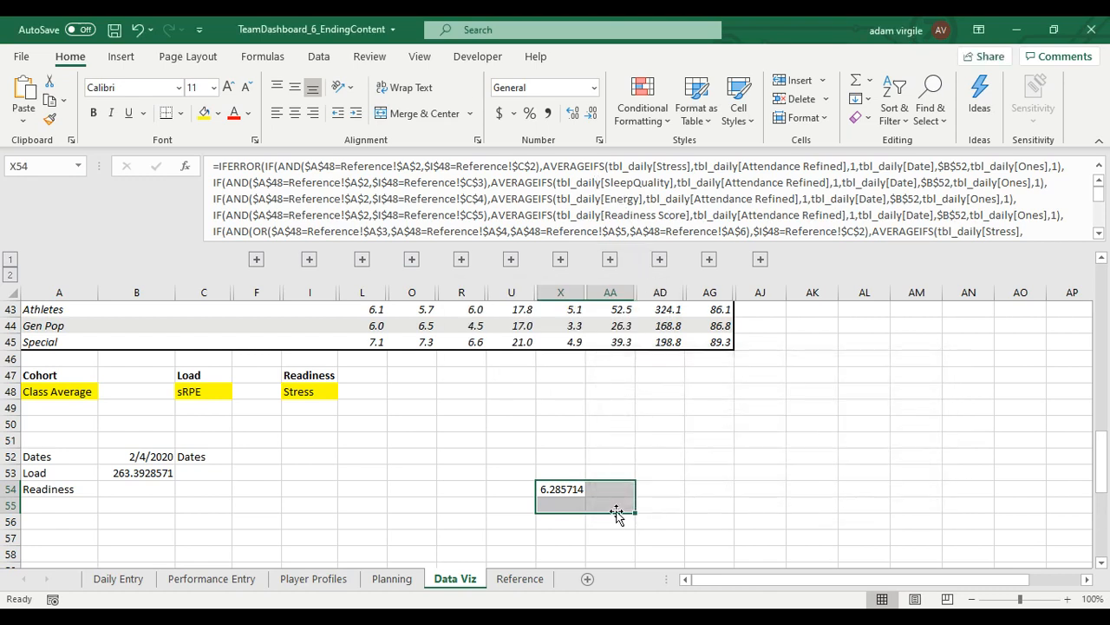
Compare the order of the Load and Readiness metrics in rows 2 to 5 of the Reference sheet, returning to Data Viz.
{"action": "left_click", "coordinate": [679, 165]}
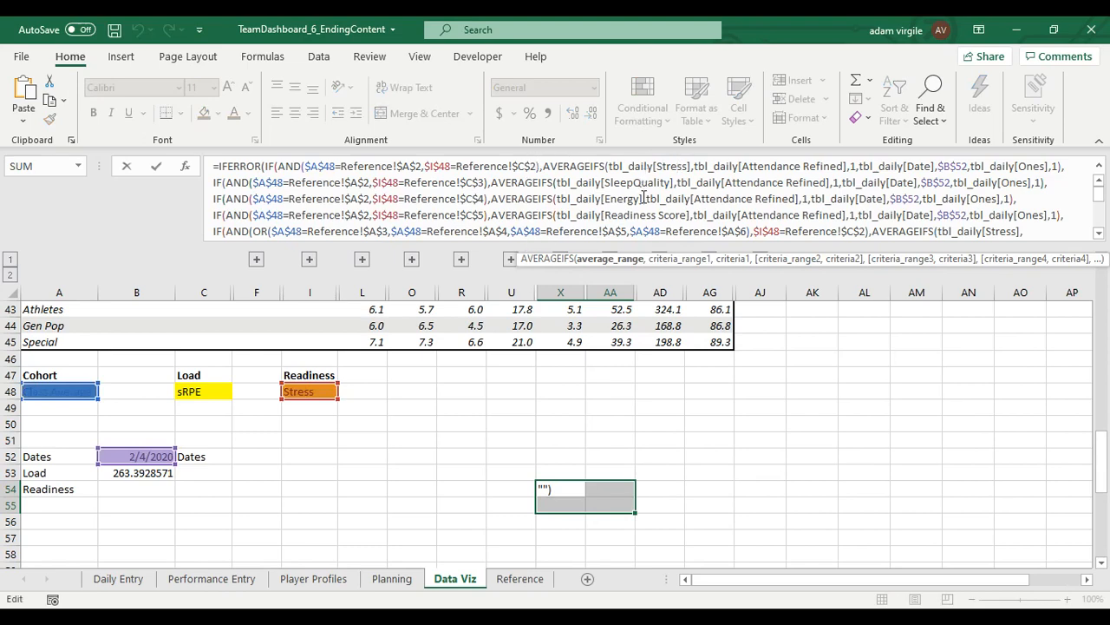
{"action": "key", "text": "Escape"}
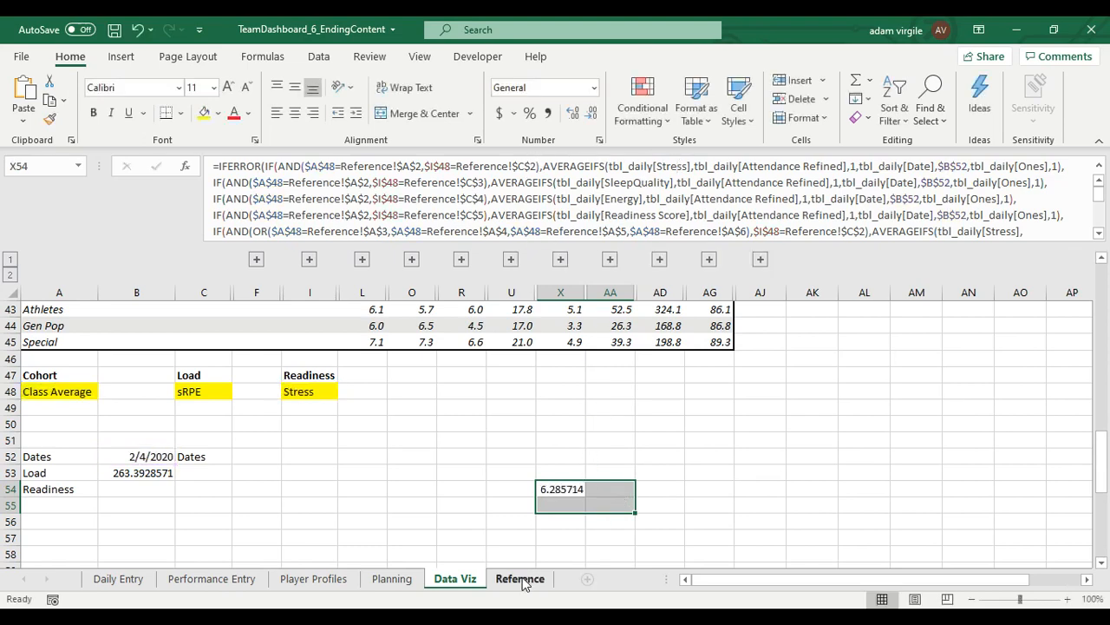
{"action": "left_click", "coordinate": [521, 579]}
{"action": "left_click_drag", "start_coordinate": [188, 290], "coordinate": [195, 341]}
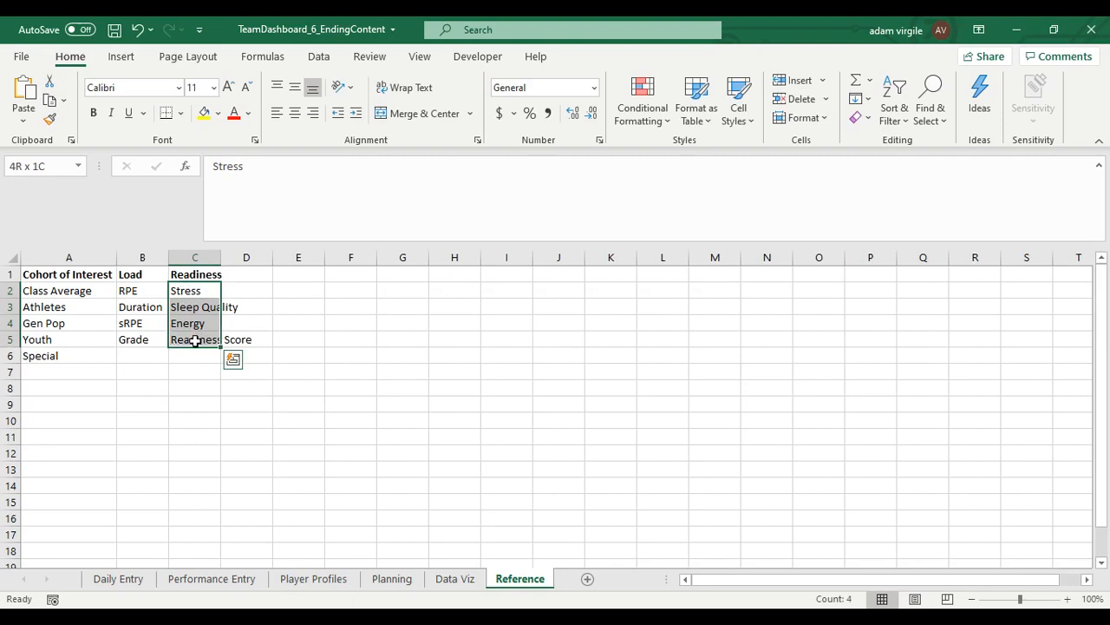
{"action": "left_click", "coordinate": [145, 306]}
{"action": "left_click", "coordinate": [188, 308]}
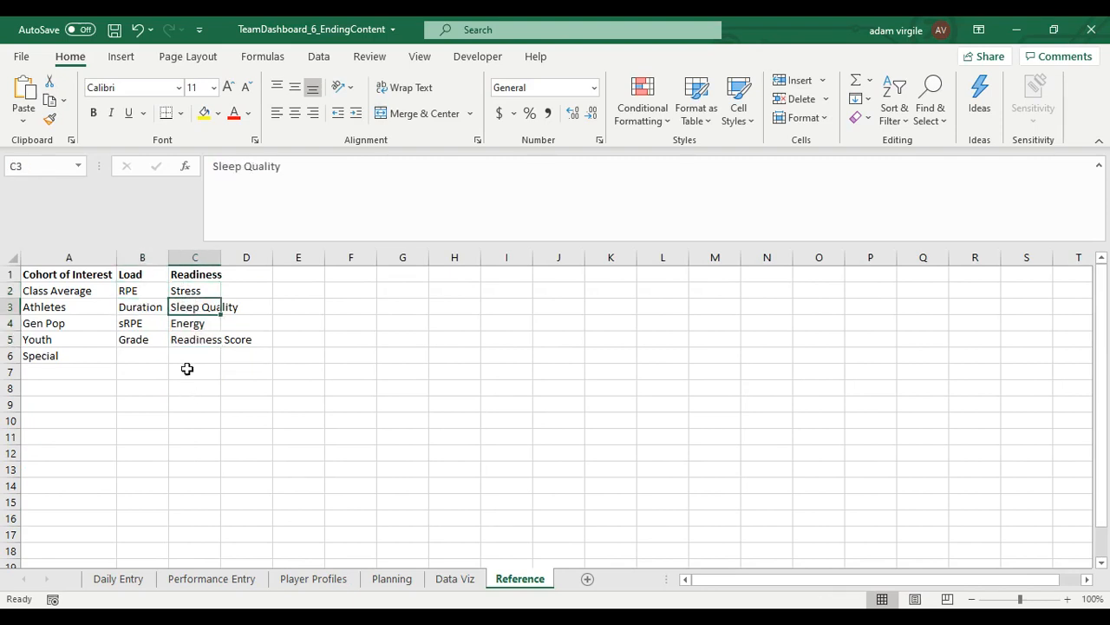
{"action": "left_click", "coordinate": [149, 323]}
{"action": "left_click", "coordinate": [195, 328]}
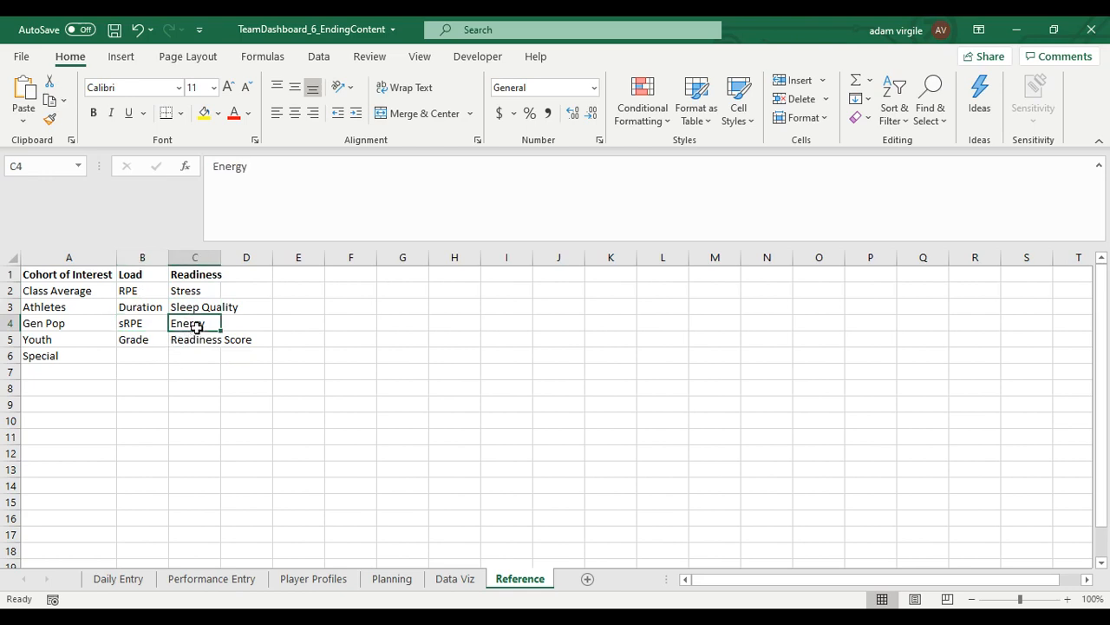
{"action": "left_click", "coordinate": [146, 340]}
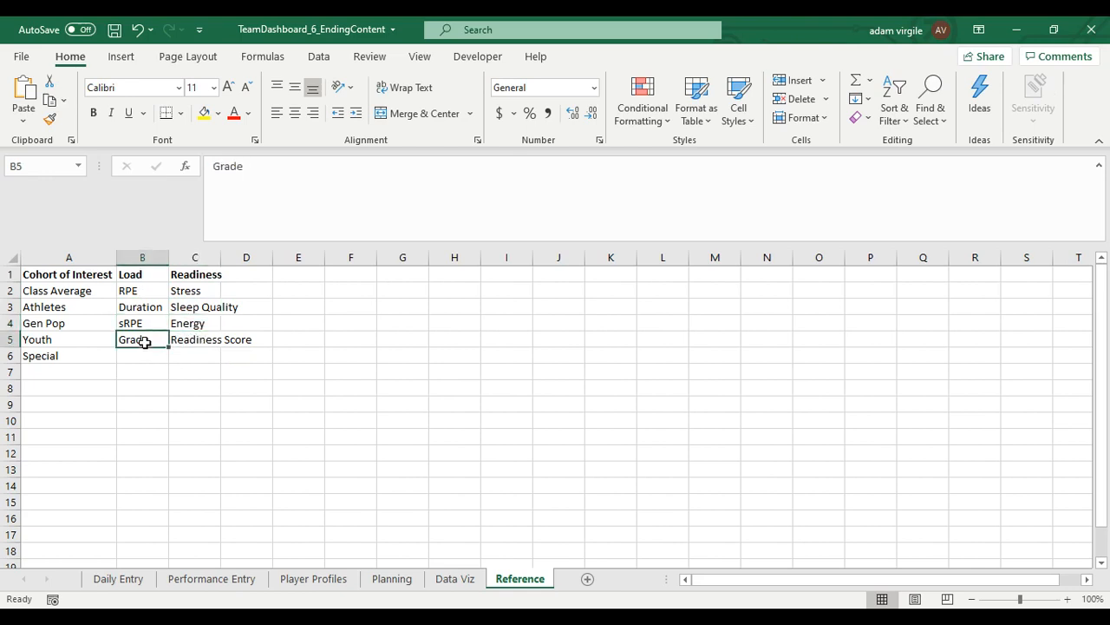
{"action": "left_click", "coordinate": [189, 344]}
{"action": "left_click", "coordinate": [457, 579]}
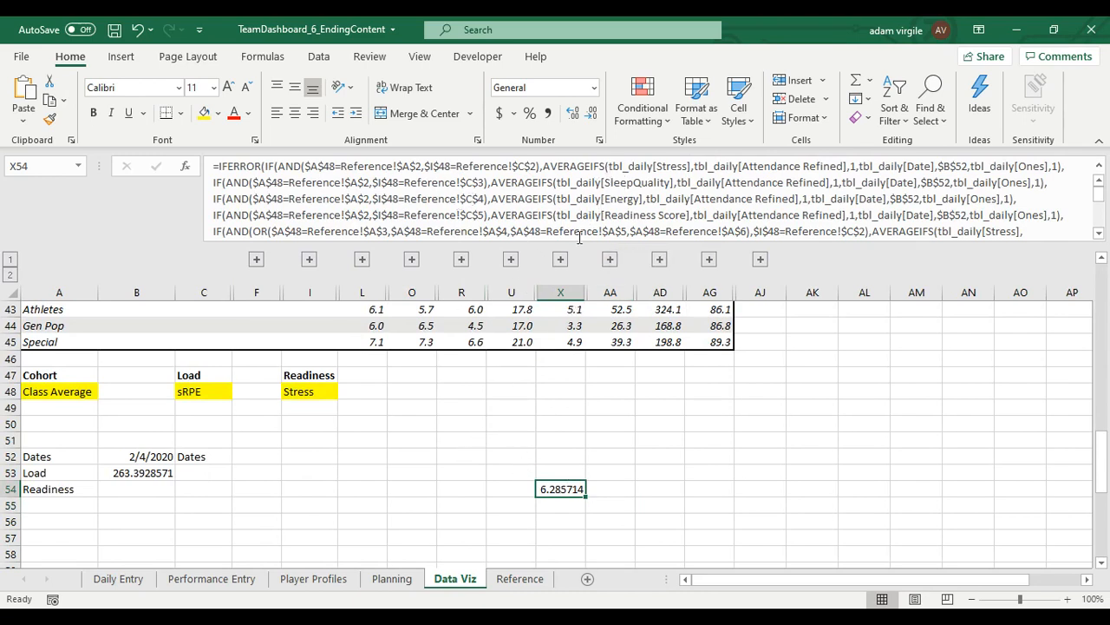
Check the X54 formula's I48 selector conditions and SleepQuality column against the Readiness metric order on the Reference sheet.
{"action": "left_click", "coordinate": [510, 178]}
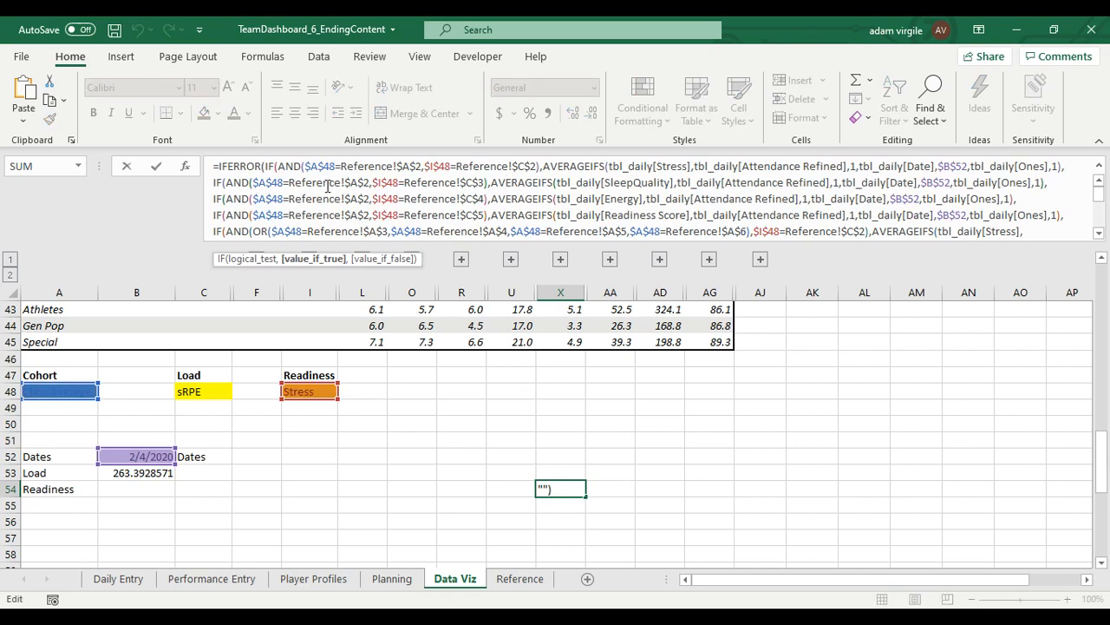
{"action": "left_click", "coordinate": [392, 183]}
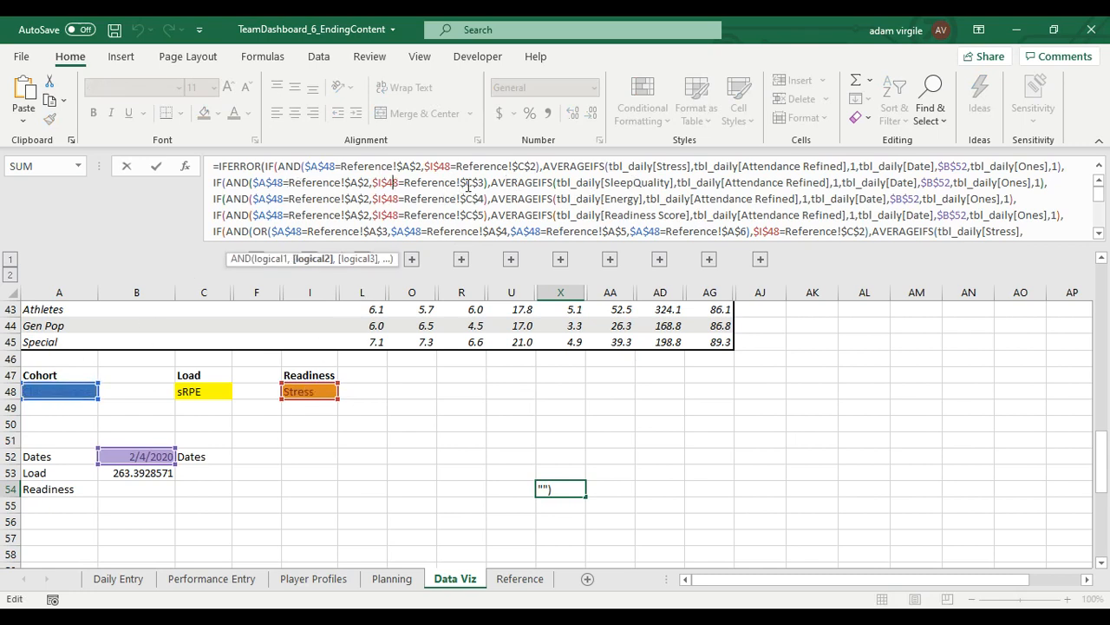
{"action": "key", "text": "Return"}
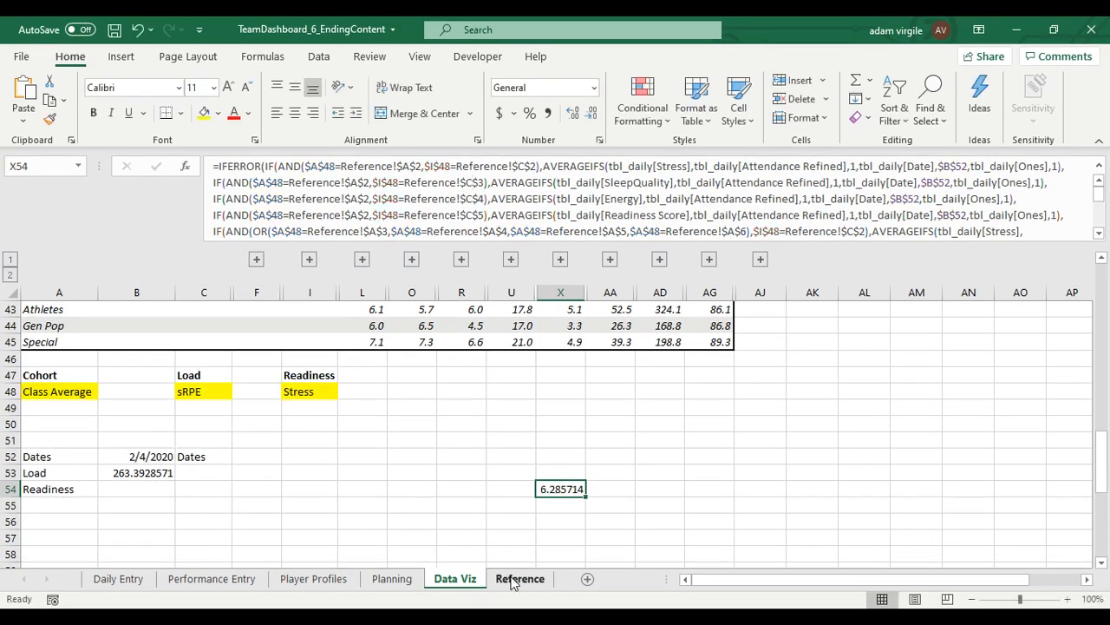
{"action": "left_click", "coordinate": [519, 579]}
{"action": "left_click", "coordinate": [205, 309]}
{"action": "left_click", "coordinate": [455, 579]}
{"action": "left_click", "coordinate": [594, 184]}
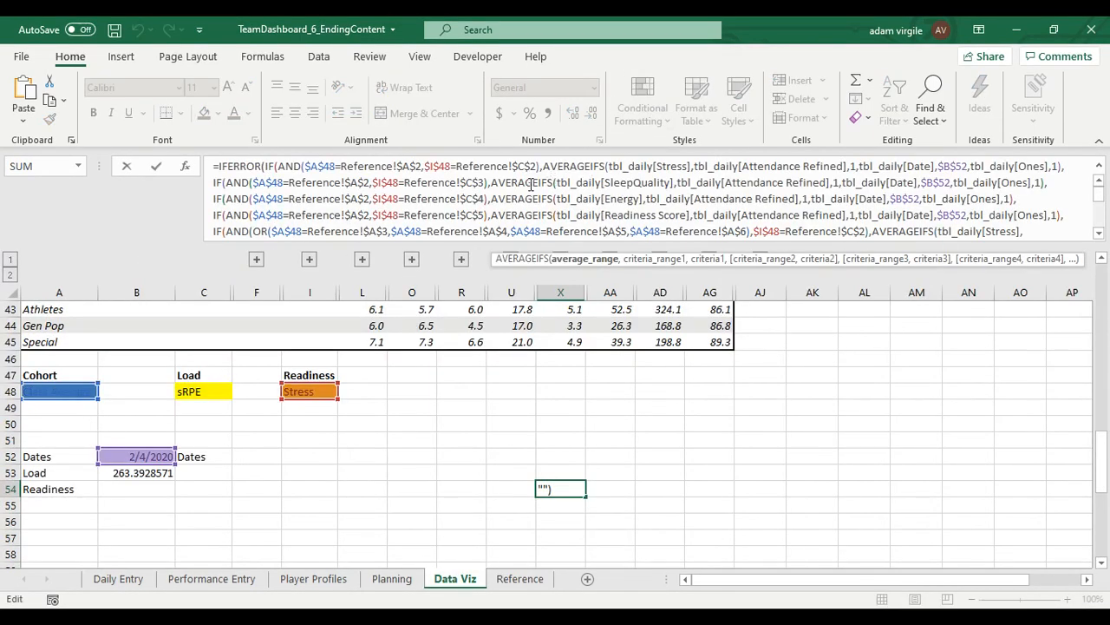
{"action": "left_click_drag", "start_coordinate": [375, 180], "coordinate": [650, 183]}
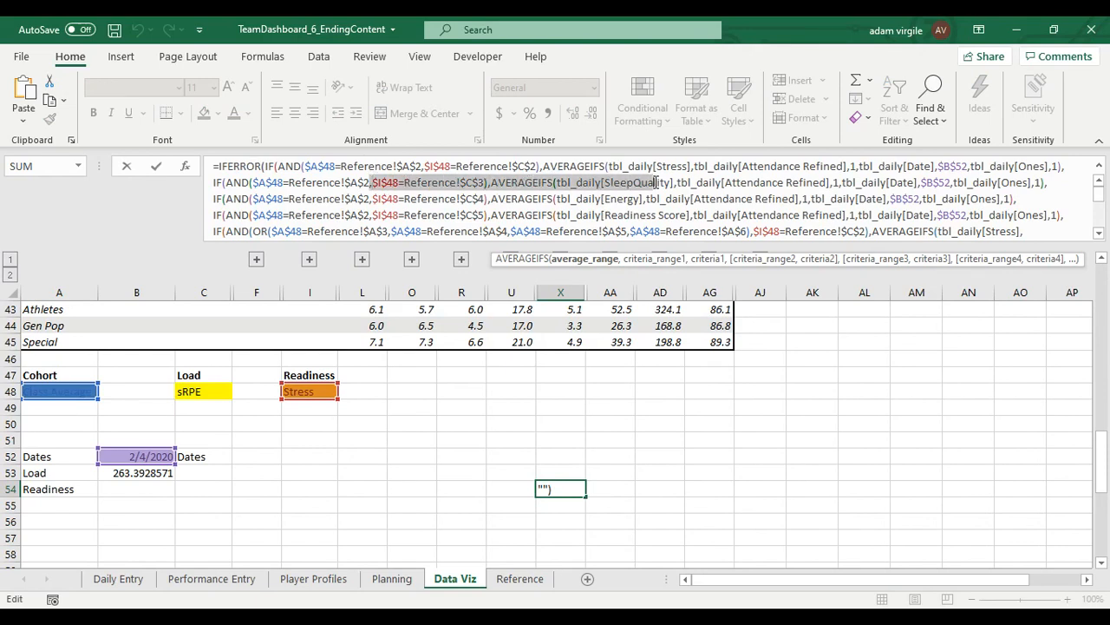
{"action": "left_click", "coordinate": [636, 183]}
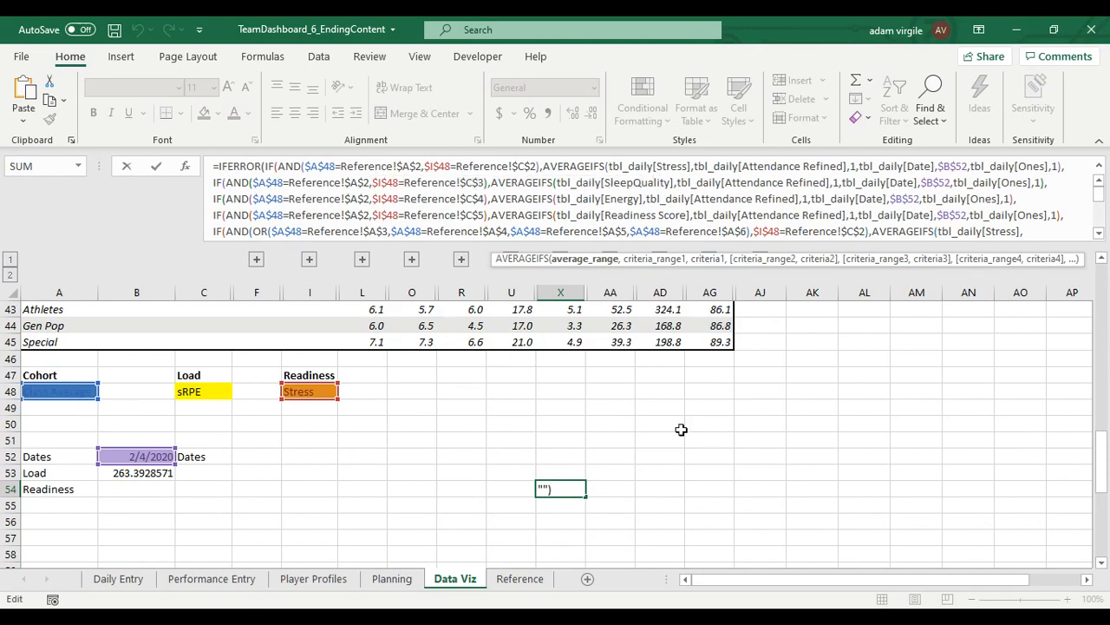
Move the finished Readiness formula from X54 to B54, beside the Readiness label.
{"action": "left_click", "coordinate": [569, 500]}
{"action": "left_click_drag", "start_coordinate": [569, 500], "coordinate": [174, 507]}
{"action": "left_click", "coordinate": [236, 460]}
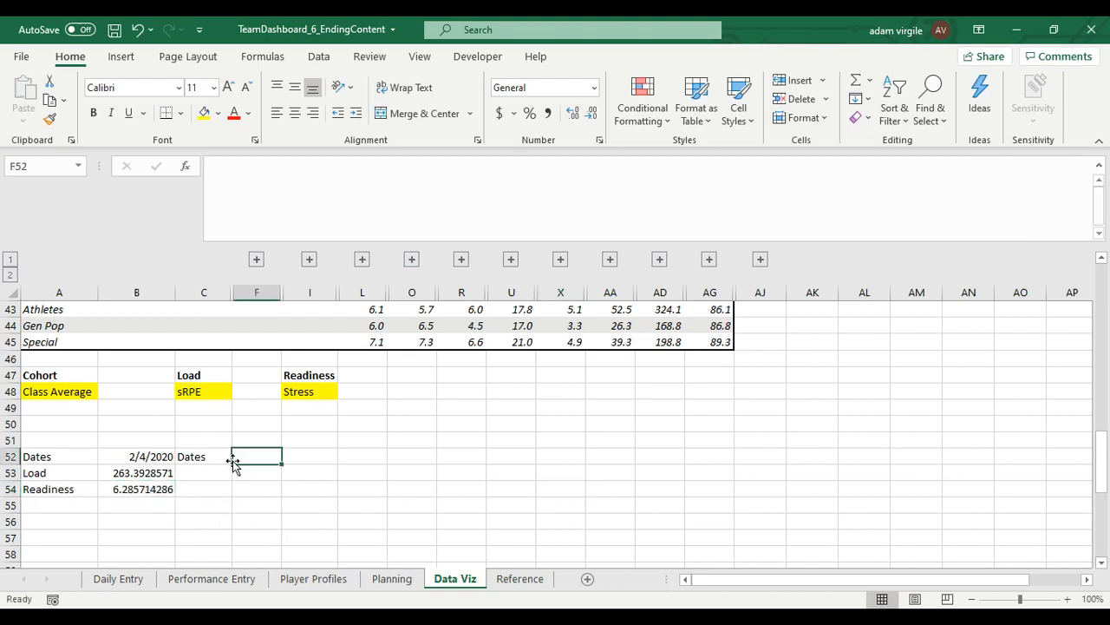
Test the Load selector in C48 with Duration, inspect the Load formula in B53, and set the selector to RPE.
{"action": "left_click", "coordinate": [213, 397]}
{"action": "left_click", "coordinate": [240, 391]}
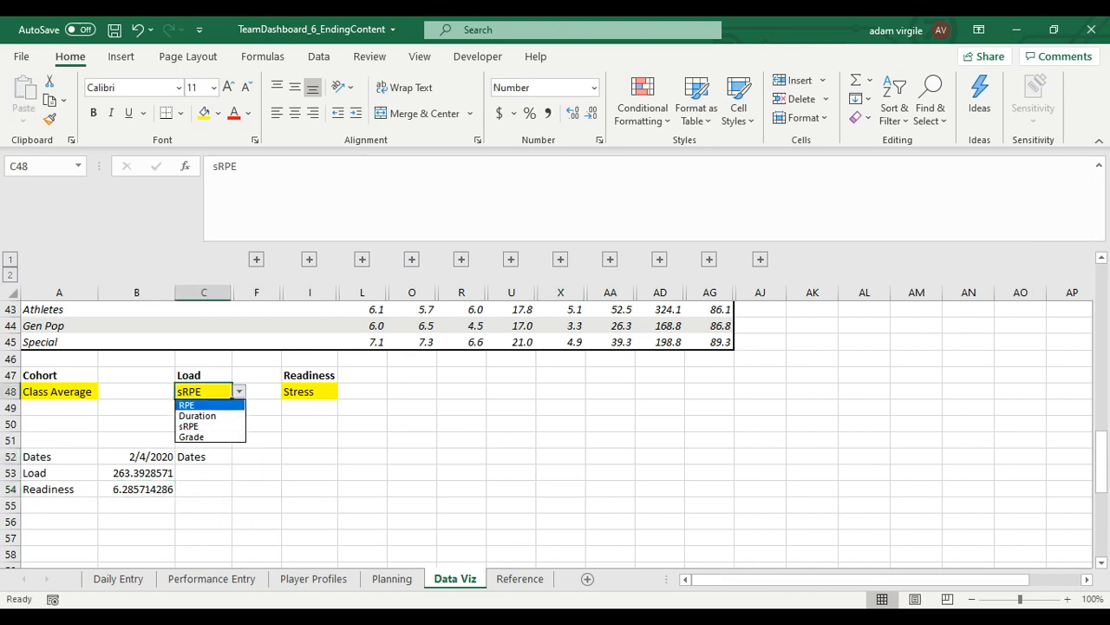
{"action": "left_click", "coordinate": [224, 416]}
{"action": "left_click", "coordinate": [150, 480]}
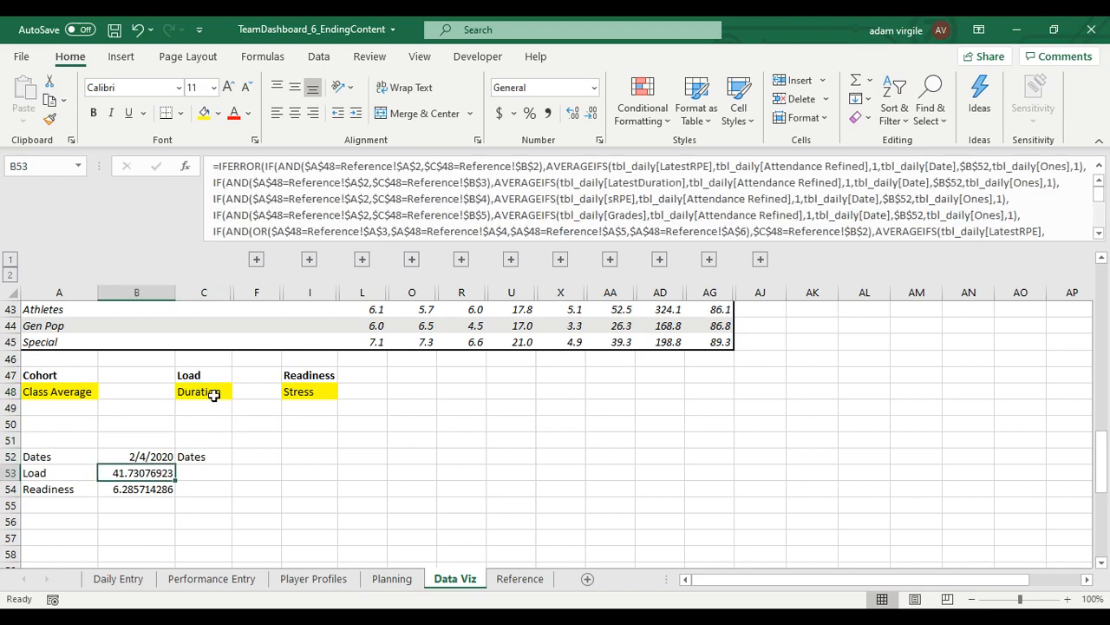
{"action": "left_click", "coordinate": [216, 392]}
{"action": "left_click", "coordinate": [239, 392]}
{"action": "left_click", "coordinate": [195, 405]}
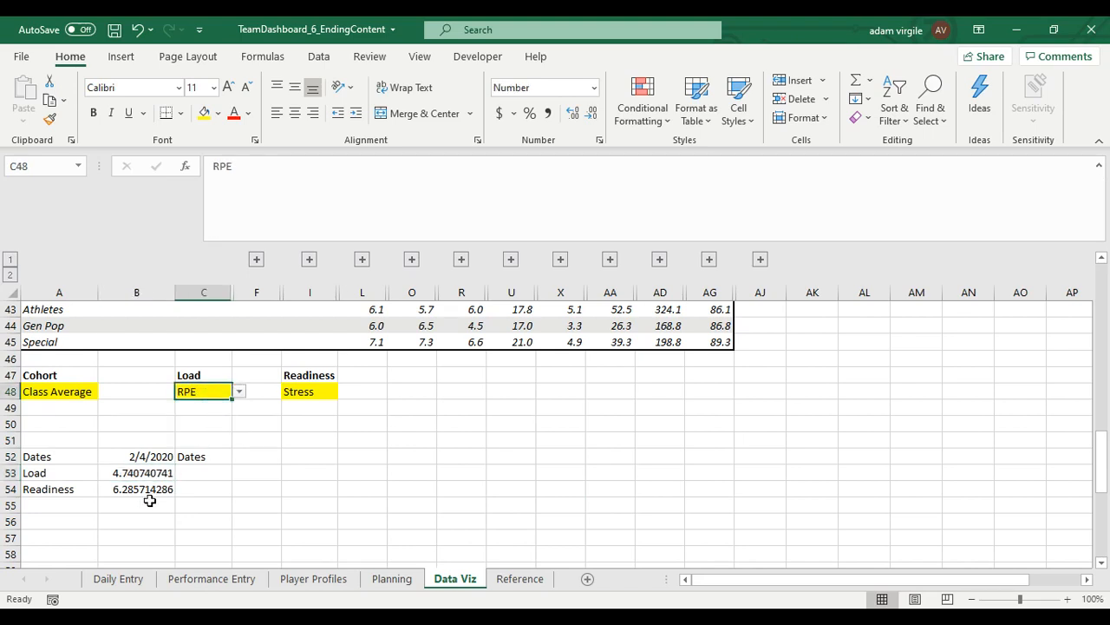
Test the Readiness selector in I48 with Sleep Quality, and set it to Readiness Score.
{"action": "left_click", "coordinate": [317, 391]}
{"action": "left_click", "coordinate": [345, 392]}
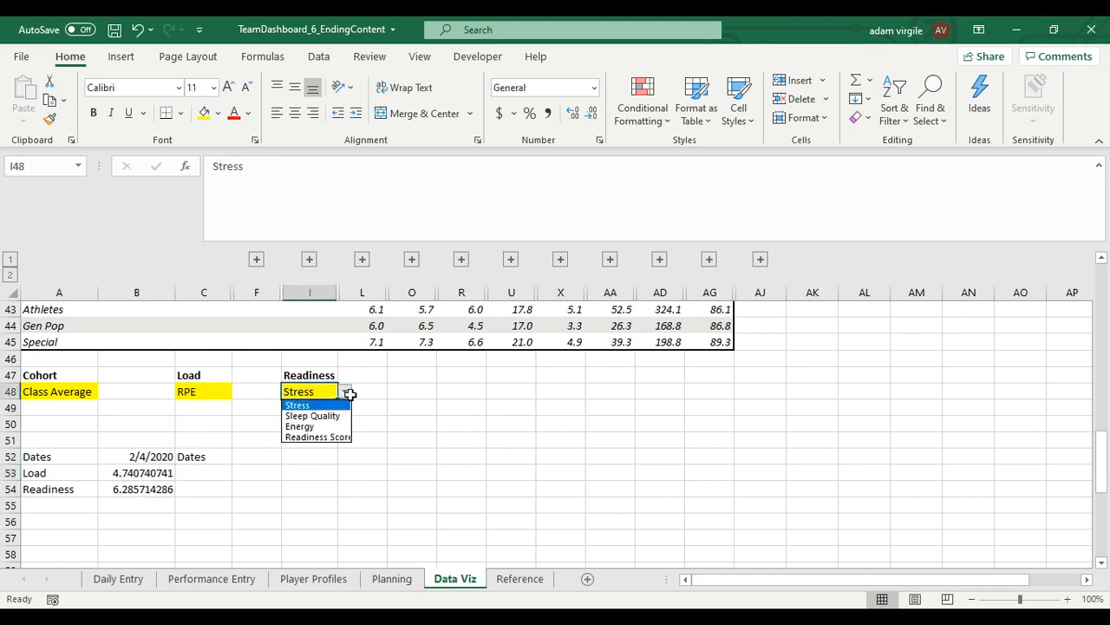
{"action": "left_click", "coordinate": [316, 416]}
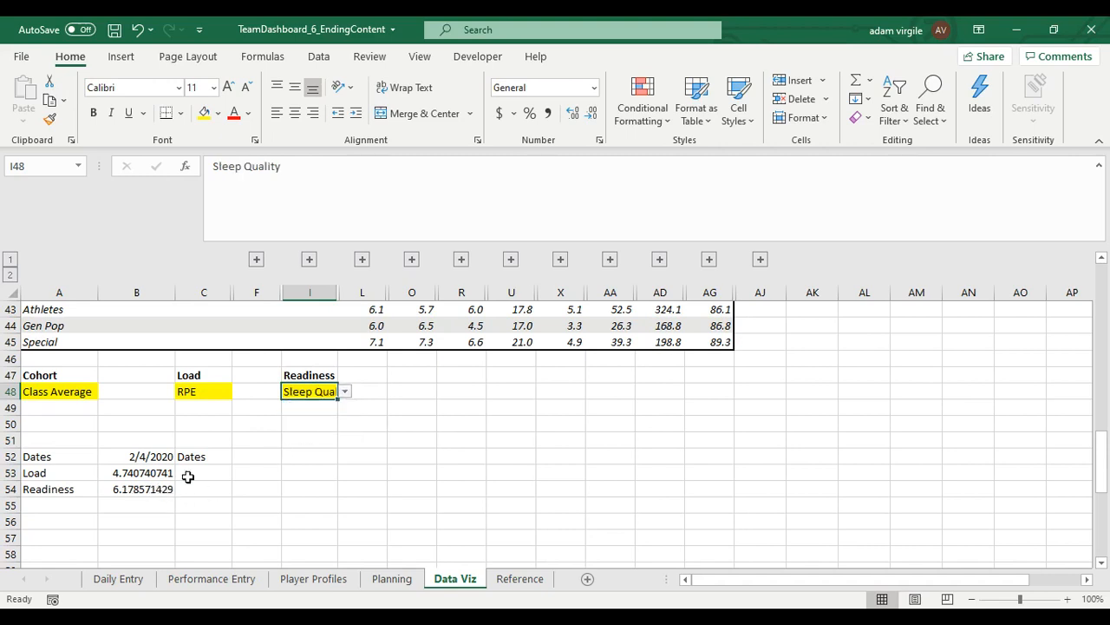
{"action": "left_click", "coordinate": [344, 392]}
{"action": "left_click", "coordinate": [317, 438]}
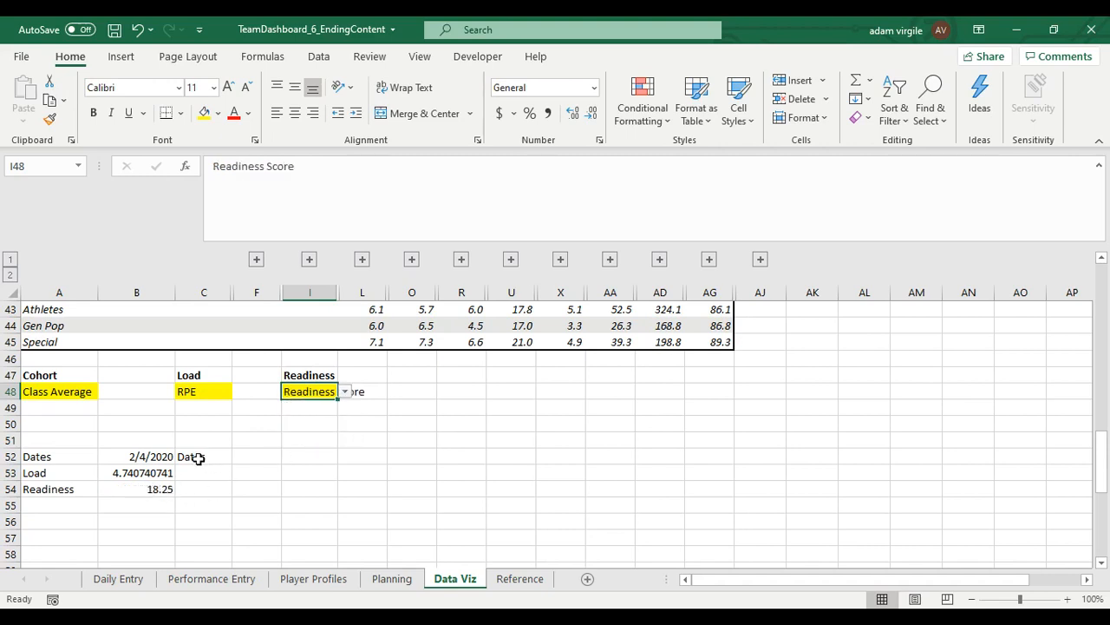
Test the Cohort selector in A48 with Athletes, set it to Youth, and check the Load and date cells in B53 and B52.
{"action": "left_click", "coordinate": [75, 391]}
{"action": "left_click", "coordinate": [104, 391]}
{"action": "left_click", "coordinate": [91, 416]}
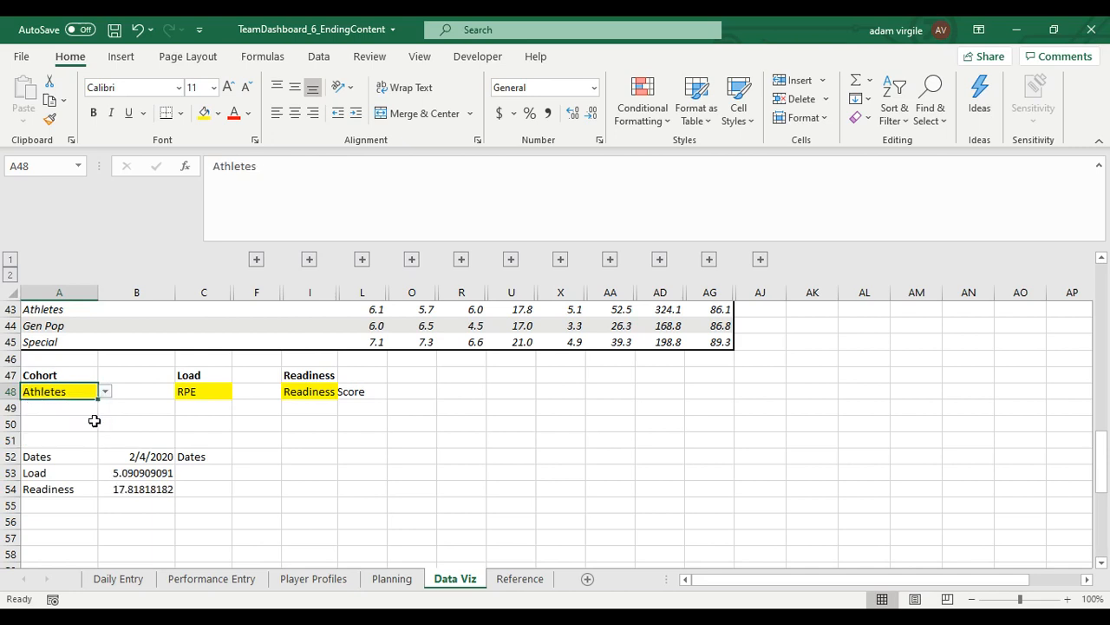
{"action": "left_click", "coordinate": [104, 391]}
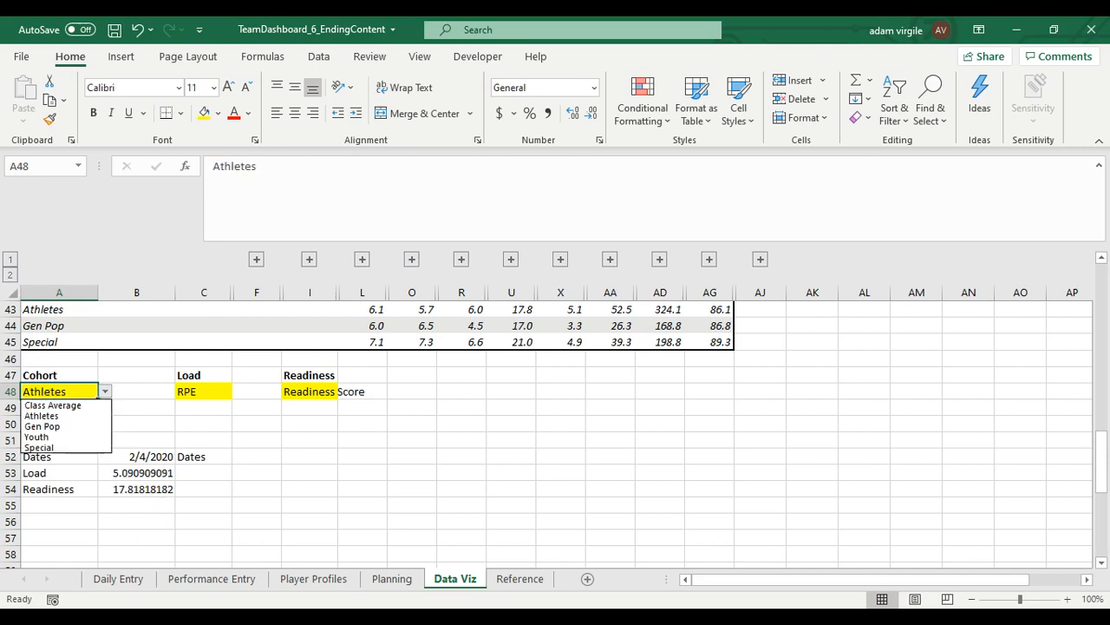
{"action": "left_click", "coordinate": [102, 437]}
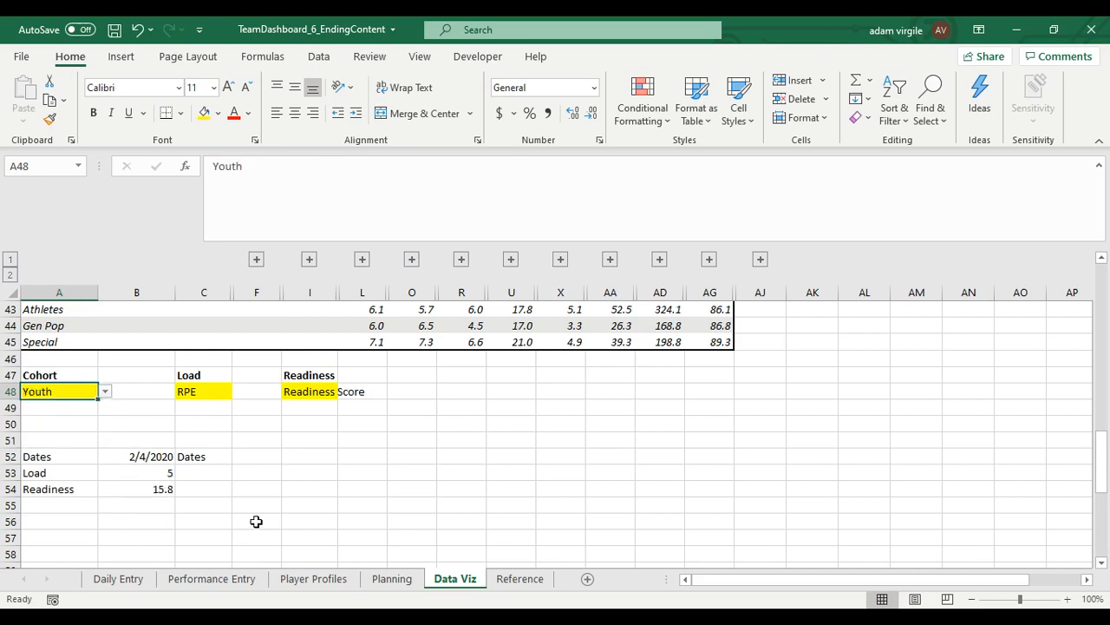
{"action": "left_click", "coordinate": [163, 473]}
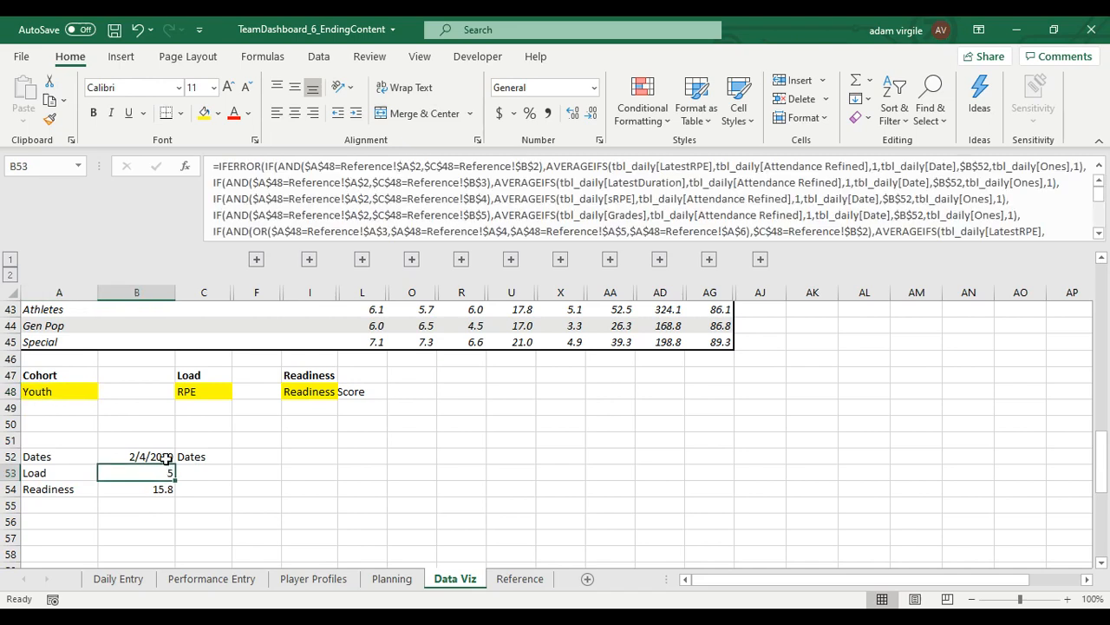
{"action": "left_click", "coordinate": [165, 459]}
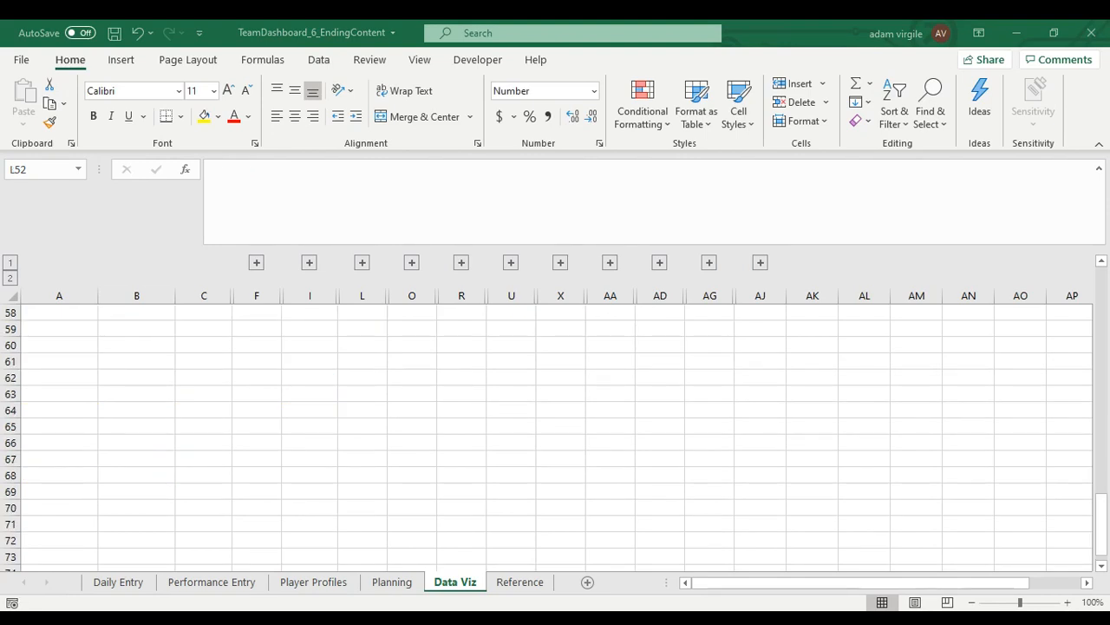
Review the Dates row from B52 across to I52, below the Cohort, Load and Readiness selectors.
{"action": "scroll", "coordinate": [377, 499], "scroll_direction": "up", "scroll_amount": 3}
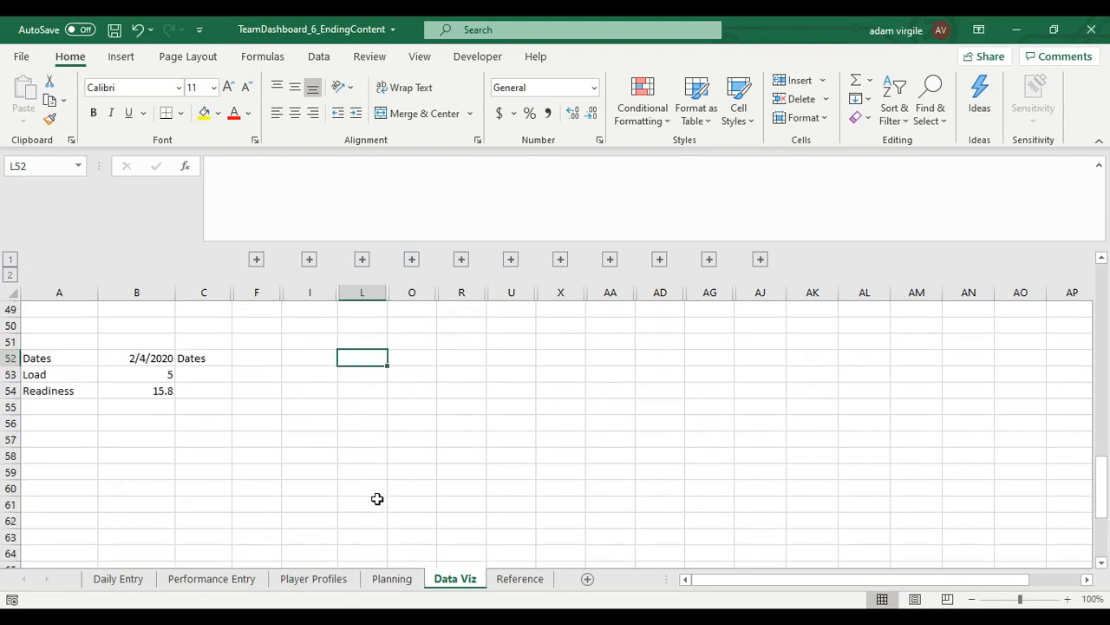
{"action": "scroll", "coordinate": [377, 499], "scroll_direction": "up", "scroll_amount": 5}
{"action": "scroll", "coordinate": [329, 502], "scroll_direction": "down", "scroll_amount": 2}
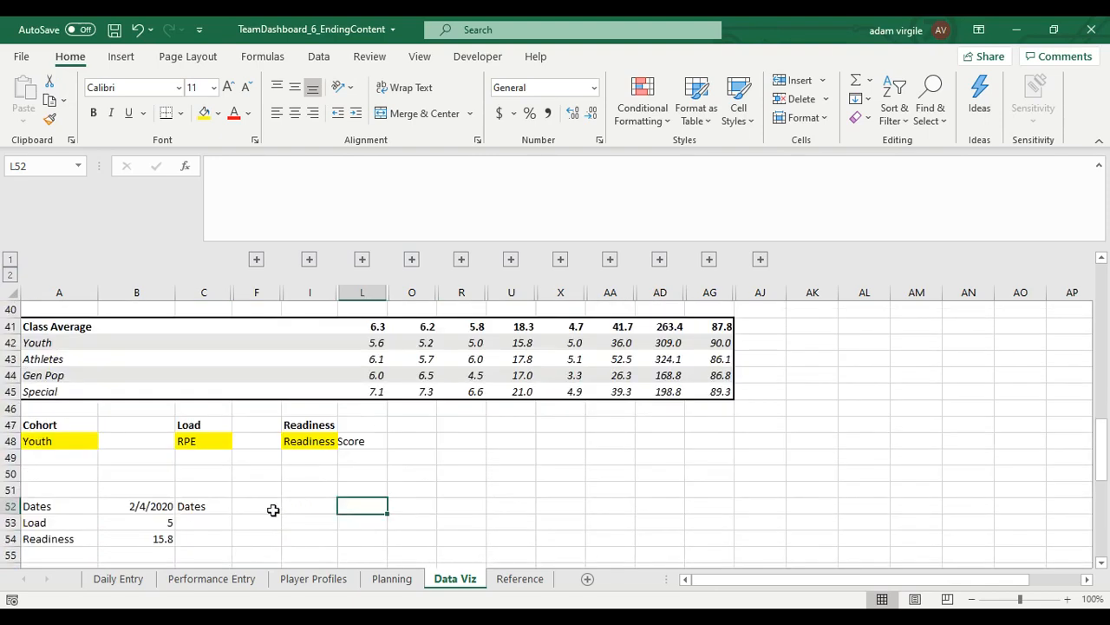
{"action": "left_click", "coordinate": [196, 506]}
{"action": "scroll", "coordinate": [223, 519], "scroll_direction": "down", "scroll_amount": 1}
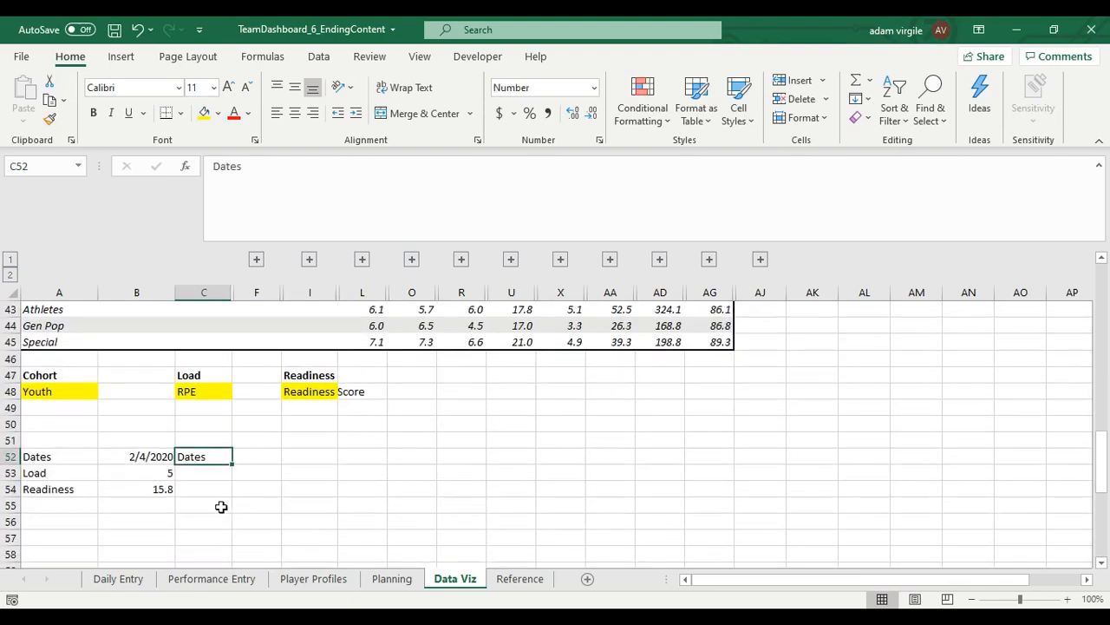
{"action": "left_click", "coordinate": [152, 457]}
{"action": "left_click", "coordinate": [202, 456]}
{"action": "left_click", "coordinate": [258, 458]}
{"action": "left_click", "coordinate": [320, 458]}
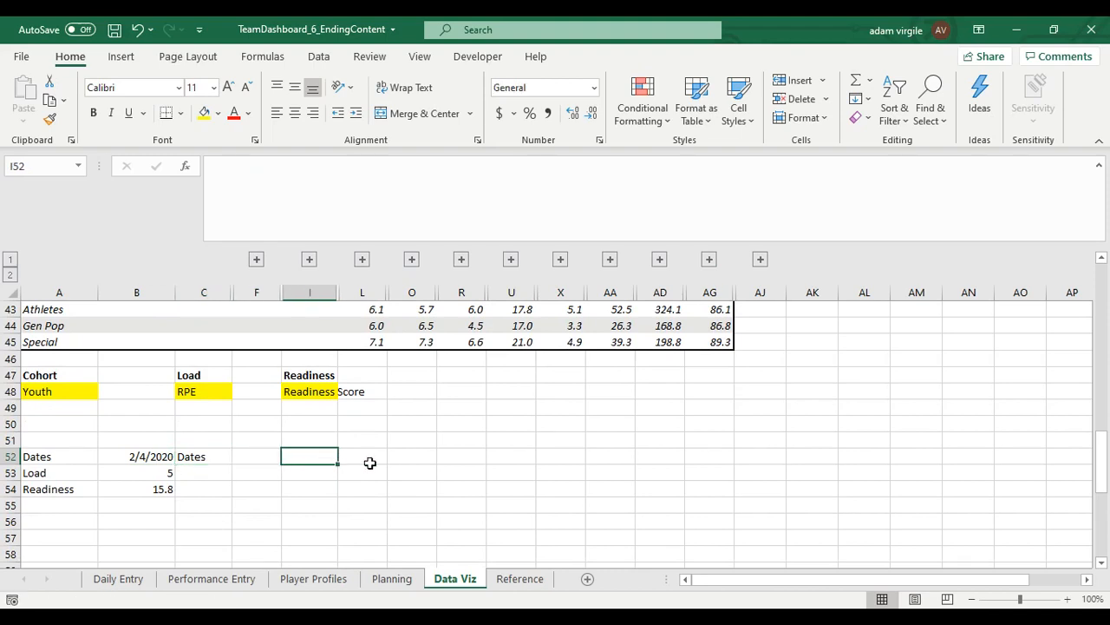
Link L52 to the Date Picker cell with the absolute reference =$B$3 and check the entered formula.
{"action": "left_click", "coordinate": [370, 463]}
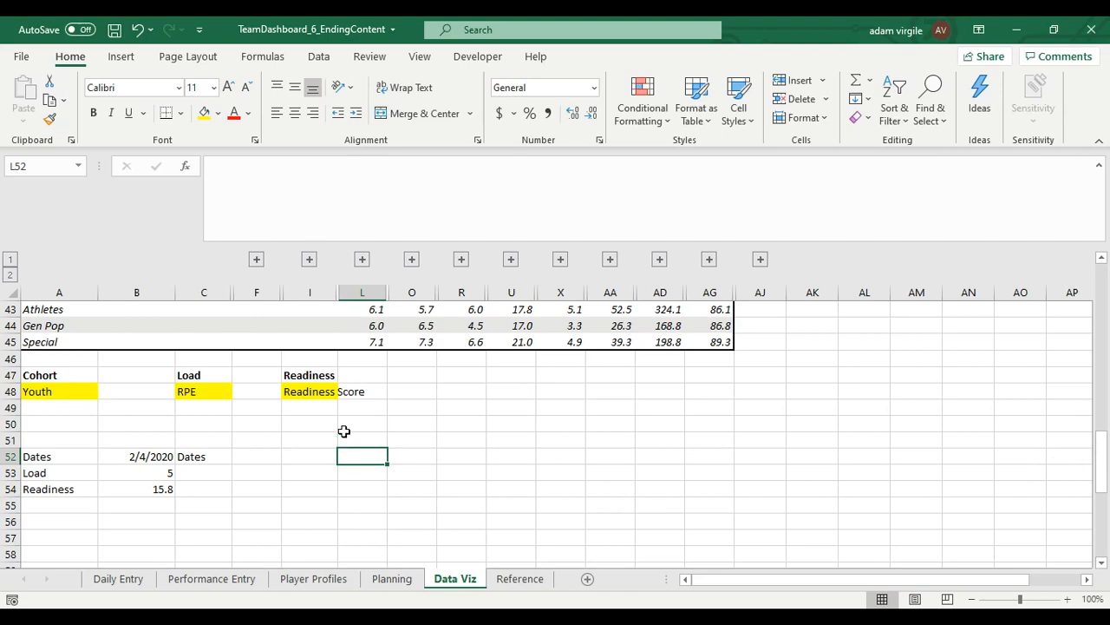
{"action": "mouse_move", "coordinate": [1104, 464]}
{"action": "left_mouse_down"}
{"action": "mouse_move", "coordinate": [1076, 295]}
{"action": "mouse_move", "coordinate": [1087, 491]}
{"action": "mouse_move", "coordinate": [1091, 466]}
{"action": "left_mouse_up"}
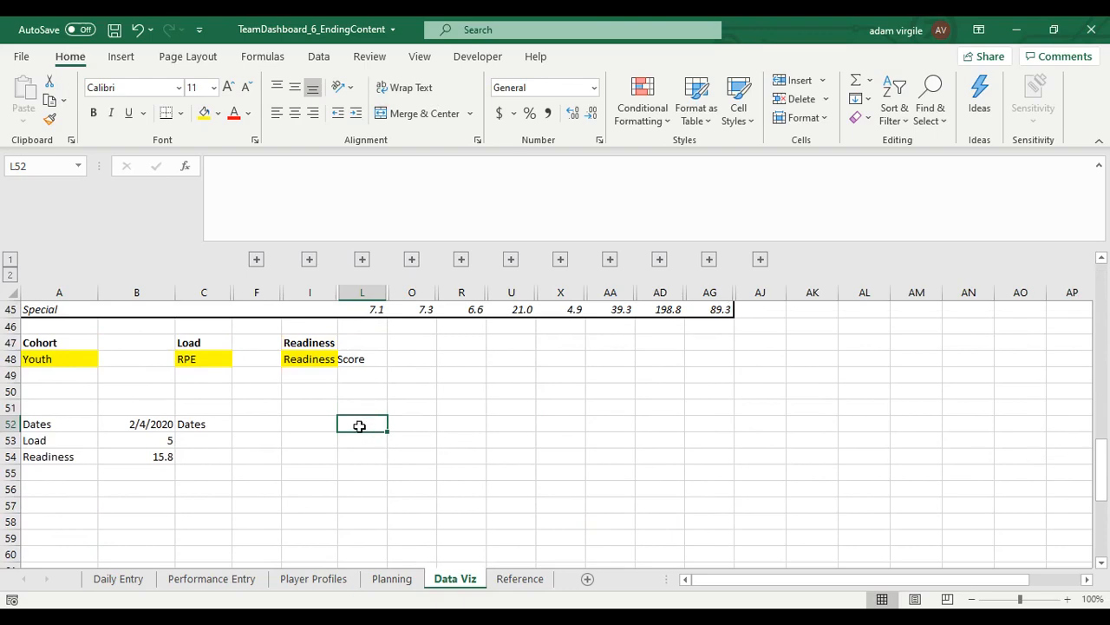
{"action": "type", "text": "="}
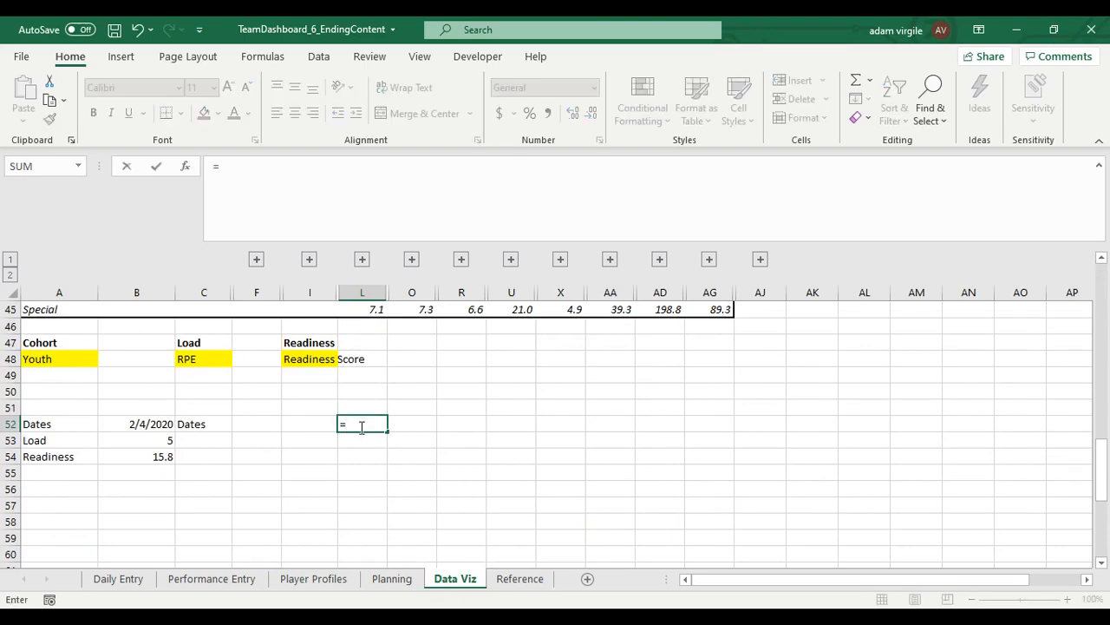
{"action": "left_click_drag", "start_coordinate": [1102, 476], "coordinate": [1104, 297]}
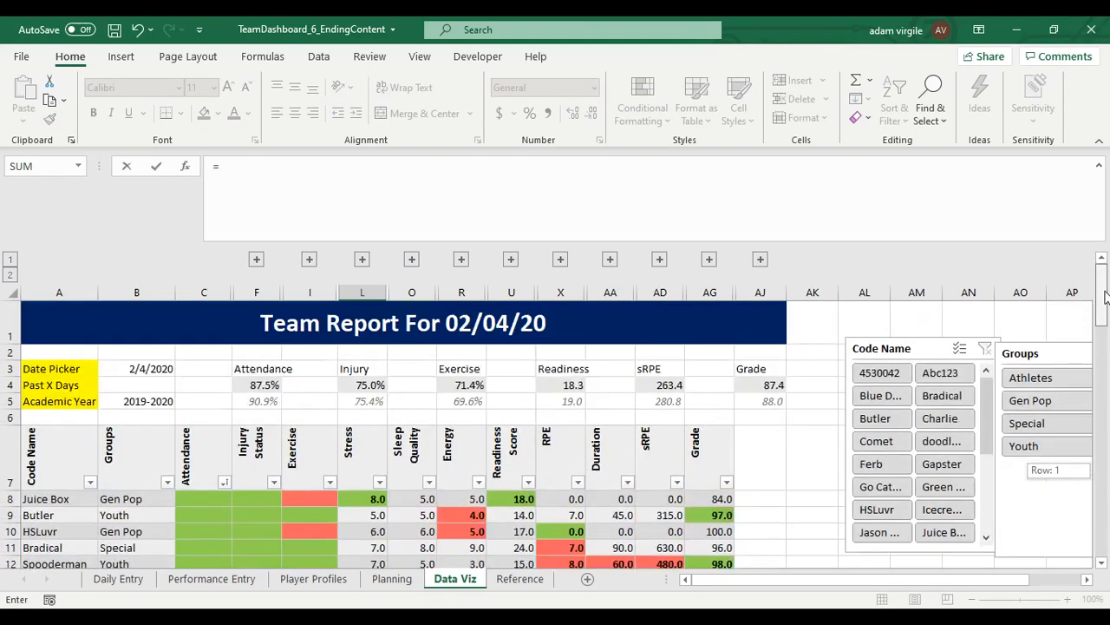
{"action": "left_click", "coordinate": [145, 371]}
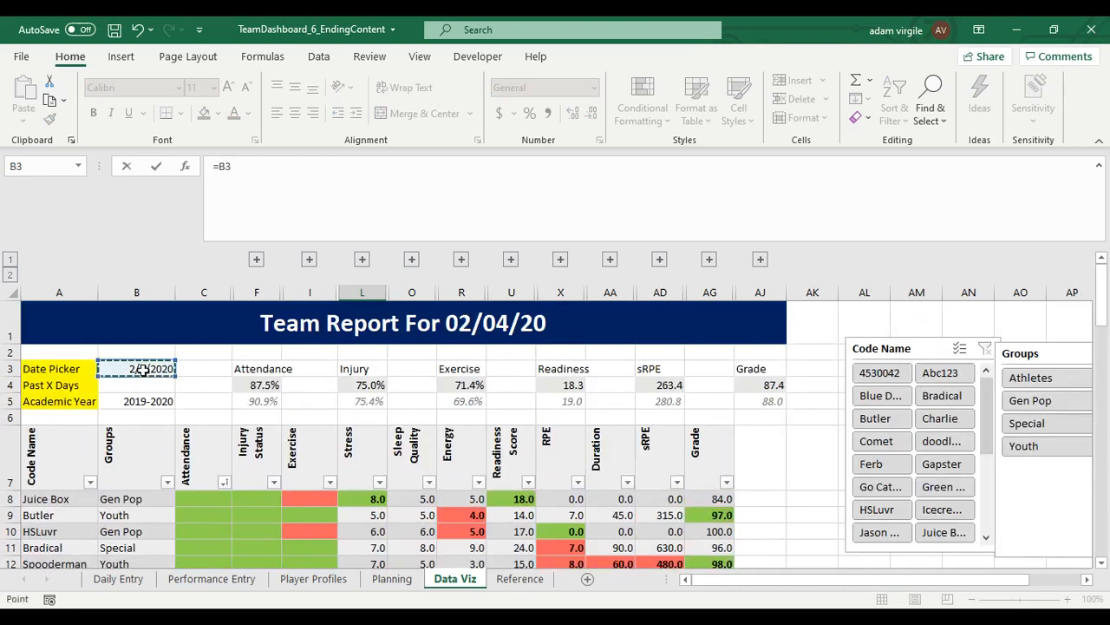
{"action": "left_click", "coordinate": [220, 170]}
{"action": "type", "text": "$"}
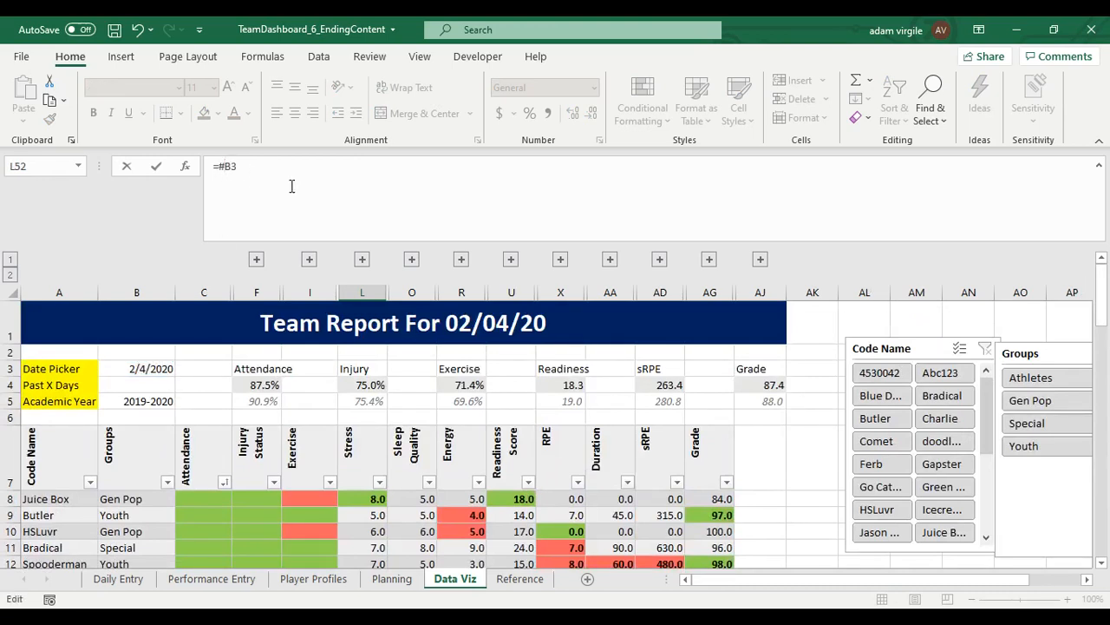
{"action": "key", "text": "BackSpace"}
{"action": "key", "text": "Return"}
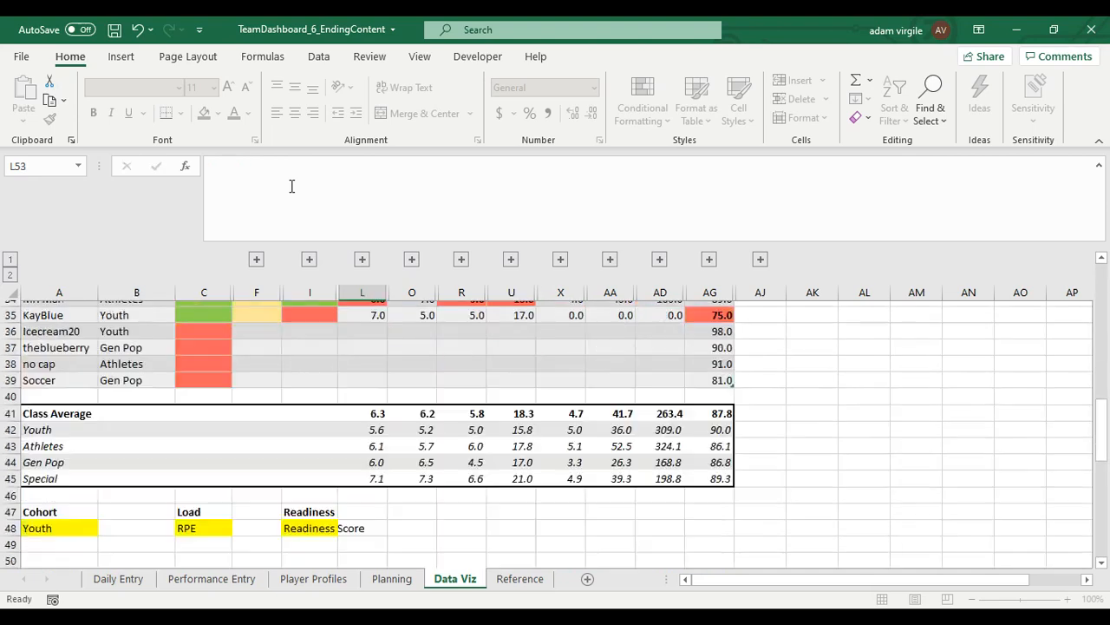
{"action": "scroll", "coordinate": [393, 540], "scroll_direction": "down", "scroll_amount": 1}
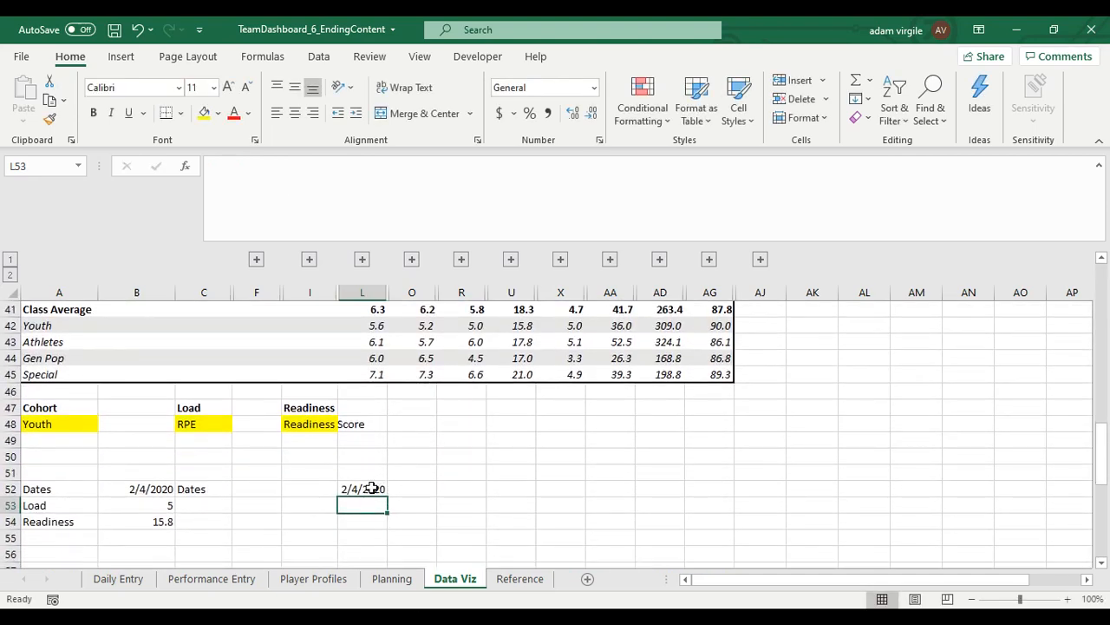
{"action": "left_click", "coordinate": [373, 489]}
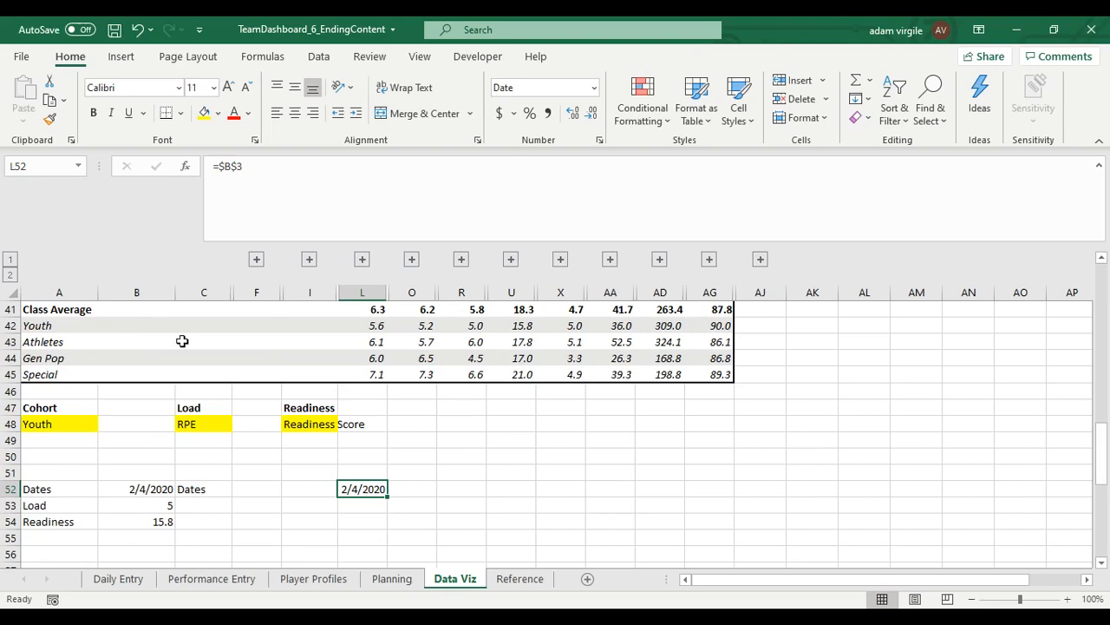
Compare the Date Picker value in B3 with the linked date in L52, and select I52 beside it.
{"action": "scroll", "coordinate": [150, 350], "scroll_direction": "up", "scroll_amount": 1}
{"action": "scroll", "coordinate": [150, 351], "scroll_direction": "up", "scroll_amount": 13}
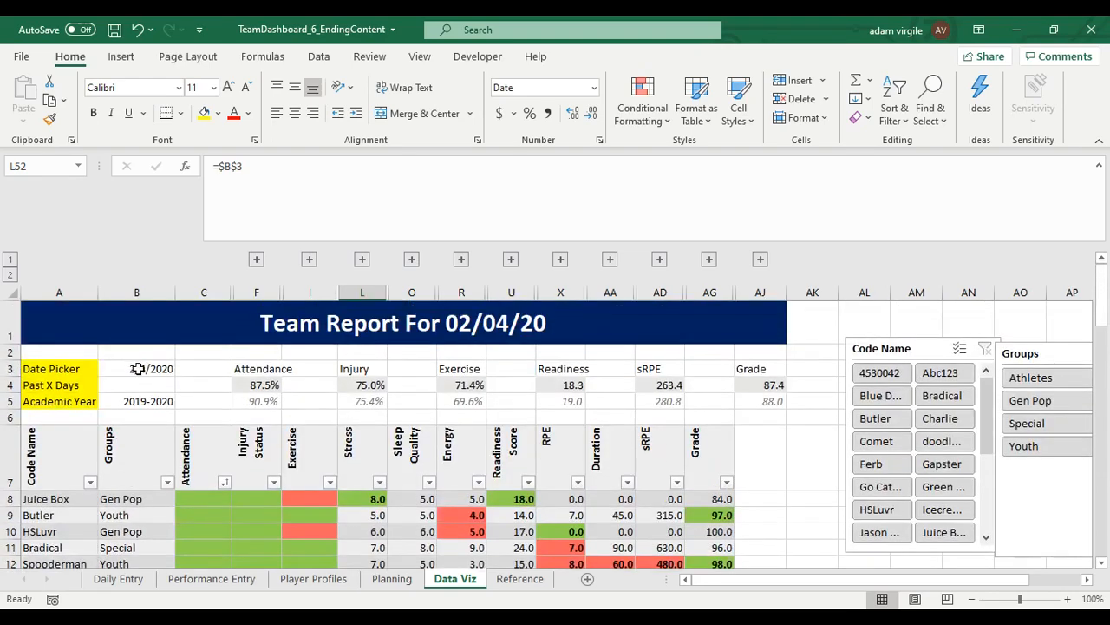
{"action": "left_click", "coordinate": [146, 369]}
{"action": "scroll", "coordinate": [411, 457], "scroll_direction": "down", "scroll_amount": 14}
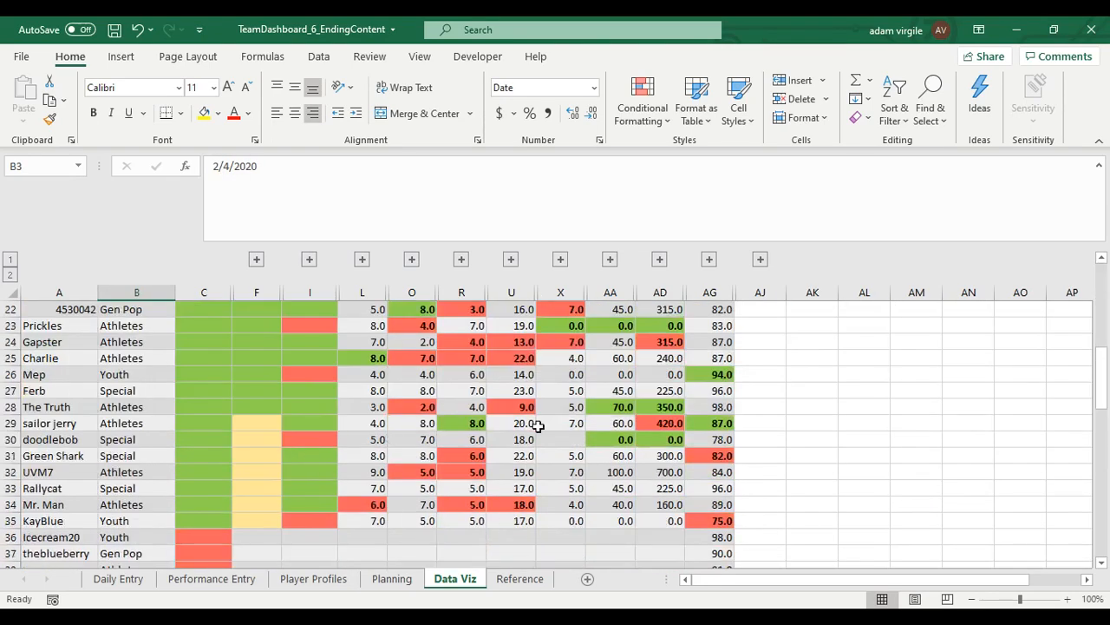
{"action": "left_click", "coordinate": [354, 457]}
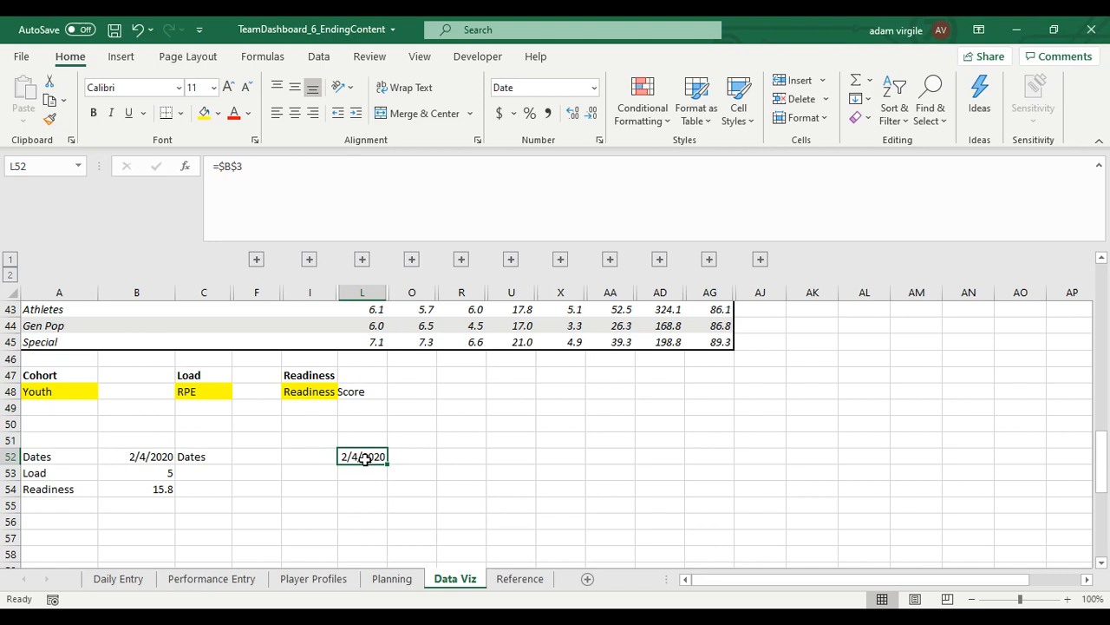
{"action": "left_click", "coordinate": [318, 461]}
{"action": "left_click", "coordinate": [359, 456]}
{"action": "left_click", "coordinate": [312, 464]}
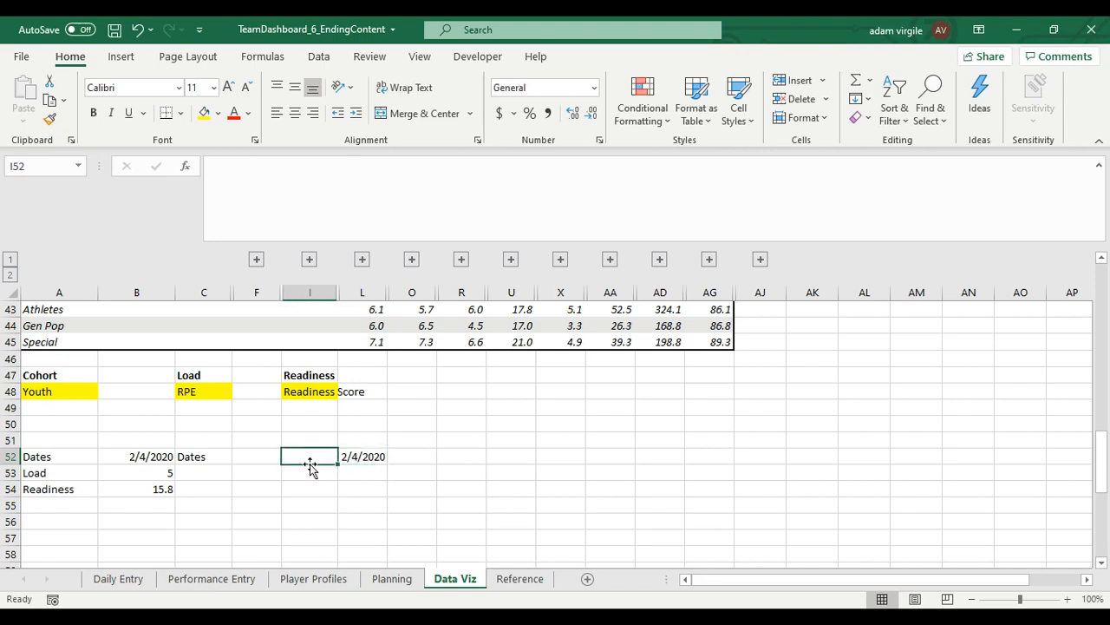
Review the Dates row from F52 back to B52 and select I52 beside the linked date.
{"action": "left_click", "coordinate": [249, 460]}
{"action": "left_click", "coordinate": [202, 460]}
{"action": "left_click", "coordinate": [137, 463]}
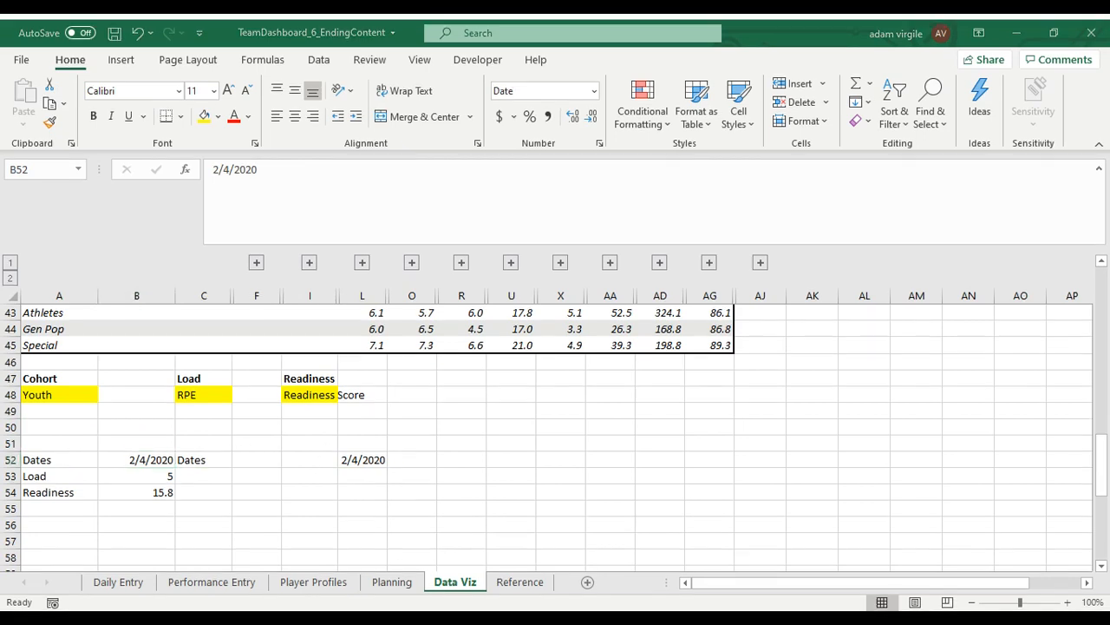
{"action": "left_click", "coordinate": [309, 459]}
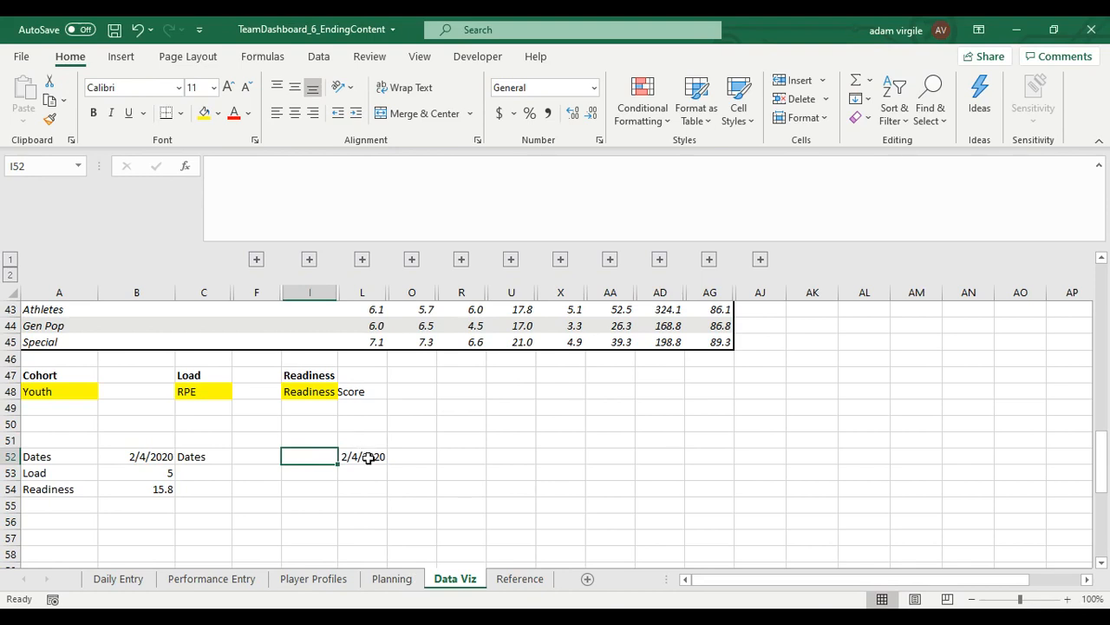
{"action": "type", "text": "=if"}
{"action": "key", "text": "BackSpace"}
{"action": "key", "text": "BackSpace"}
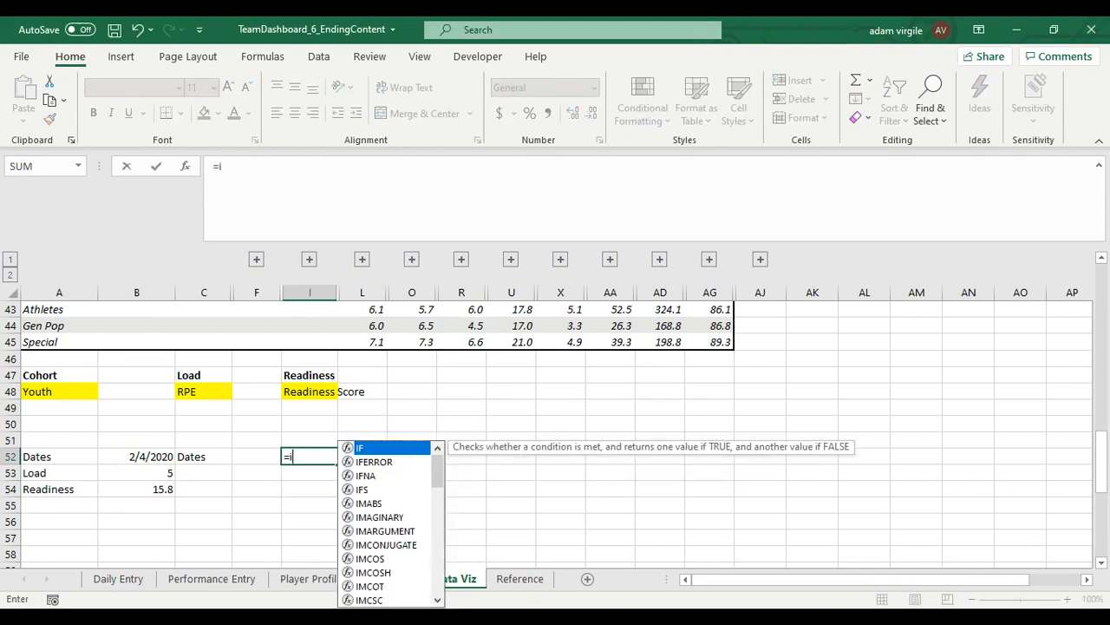
{"action": "type", "text": "if"}
{"action": "key", "text": "BackSpace"}
{"action": "key", "text": "BackSpace"}
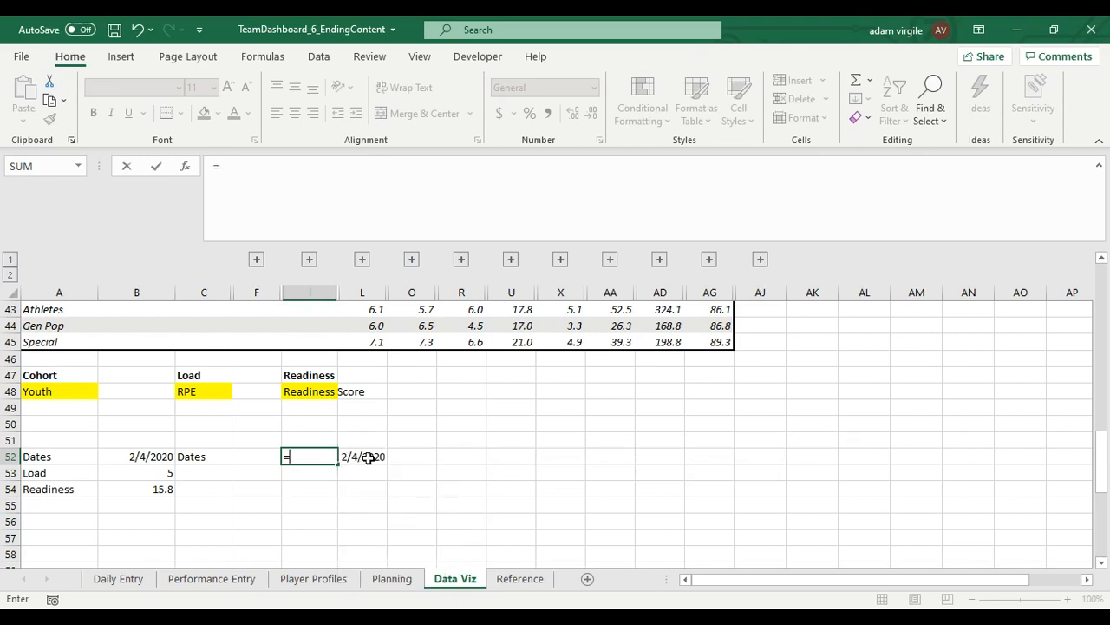
{"action": "type", "text": "IF(OR("}
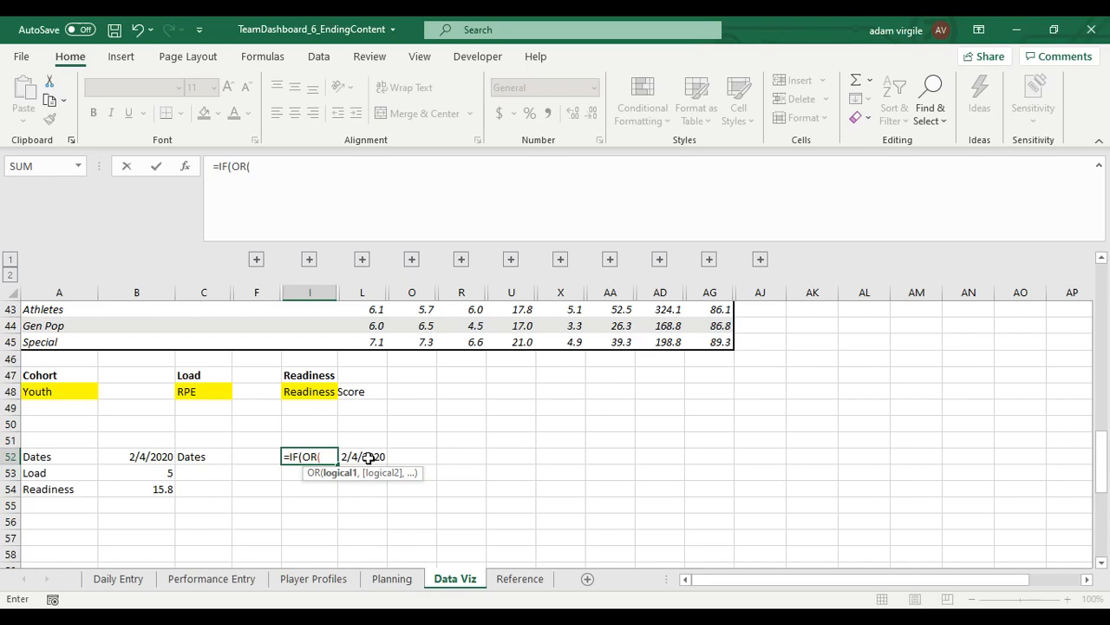
{"action": "left_click", "coordinate": [369, 457]}
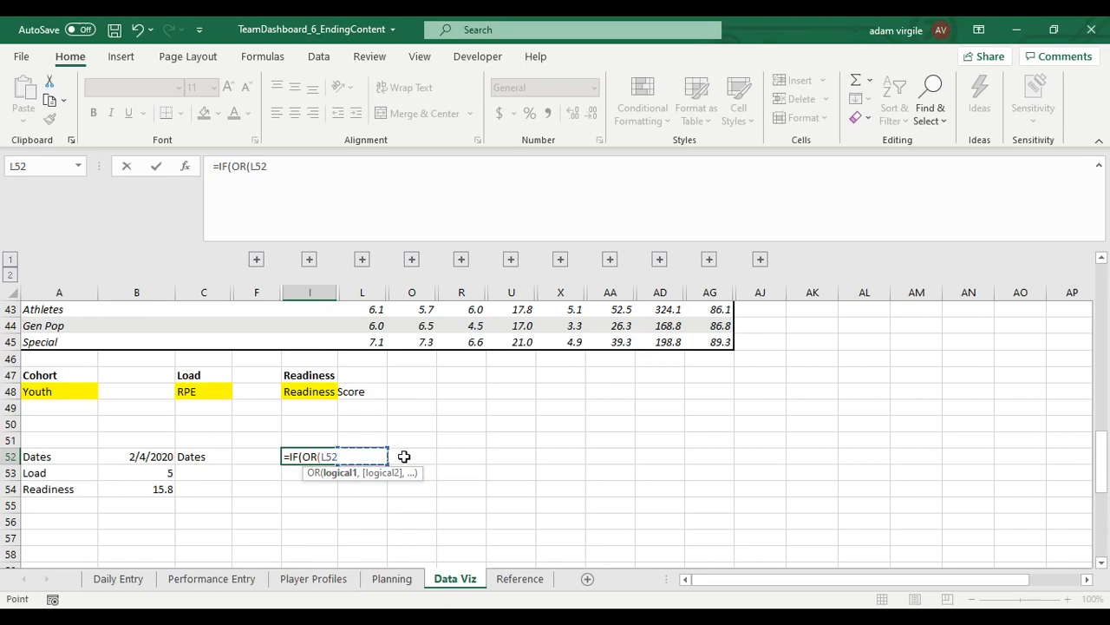
{"action": "type", "text": ",\"\","}
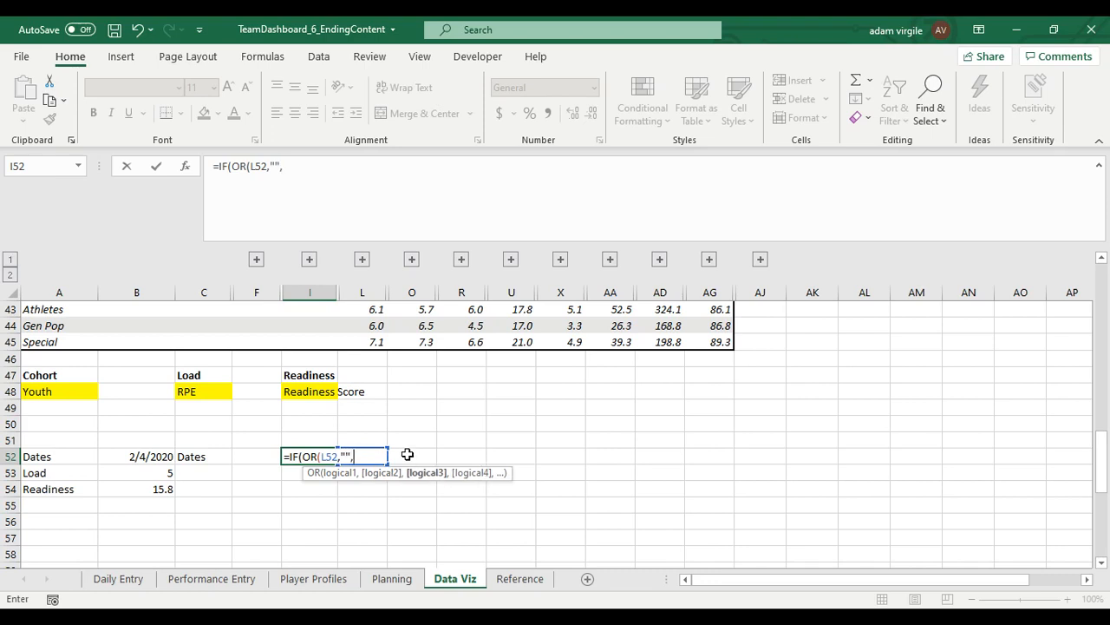
{"action": "key", "text": "BackSpace"}
{"action": "key", "text": "BackSpace"}
{"action": "key", "text": "BackSpace"}
{"action": "key", "text": "BackSpace"}
{"action": "key", "text": "BackSpace"}
{"action": "key", "text": "BackSpace"}
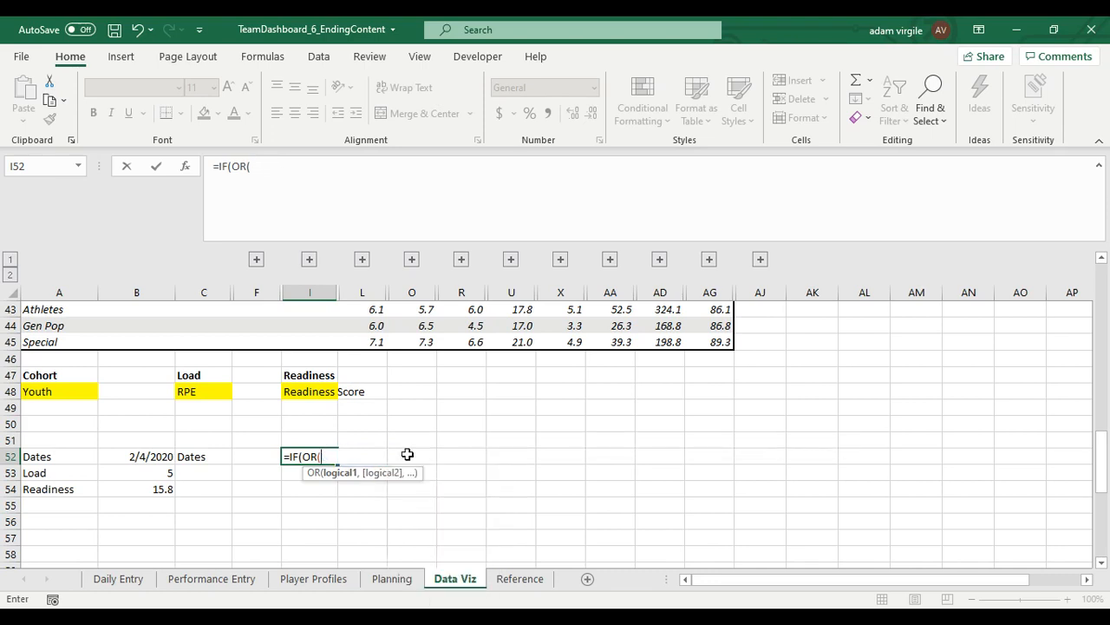
{"action": "type", "text": "MIN(tbl_daily[Date]"}
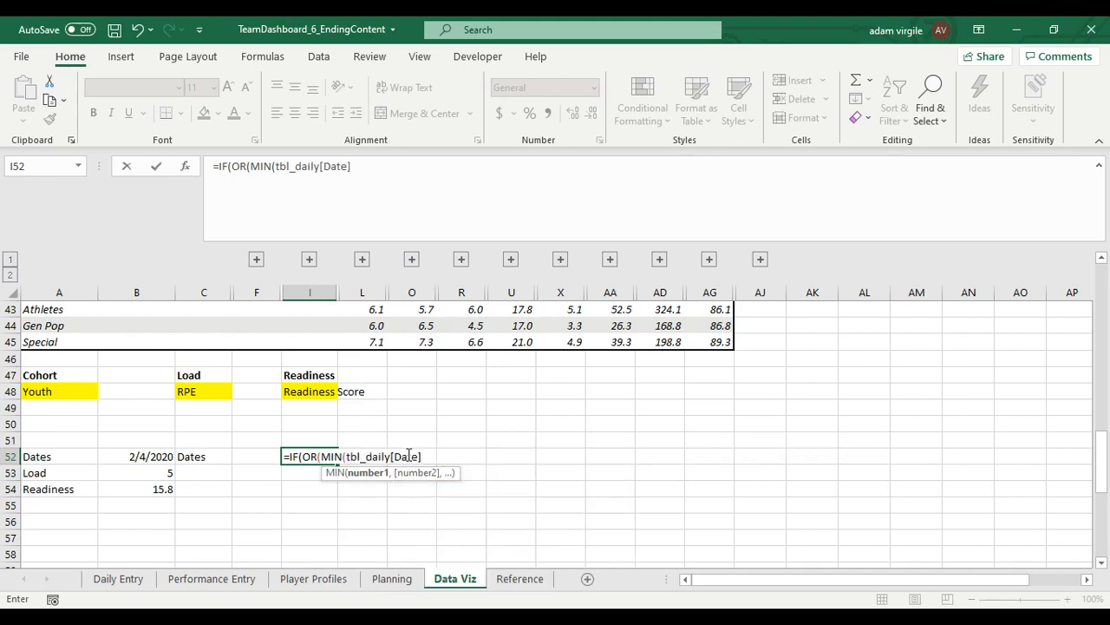
{"action": "type", "text": ","}
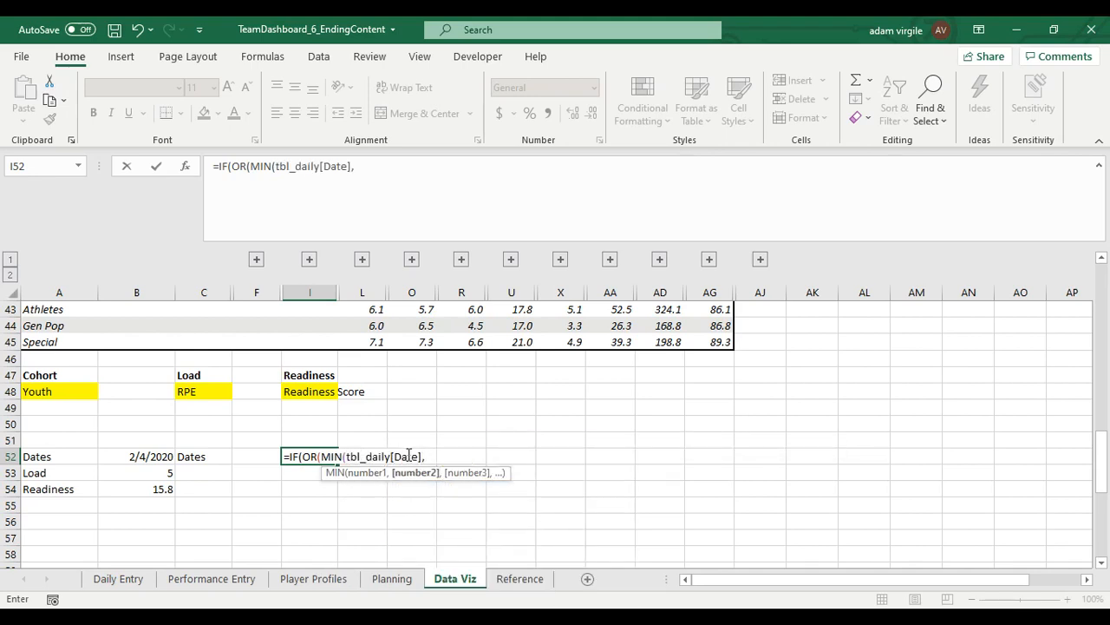
{"action": "left_click", "coordinate": [374, 488]}
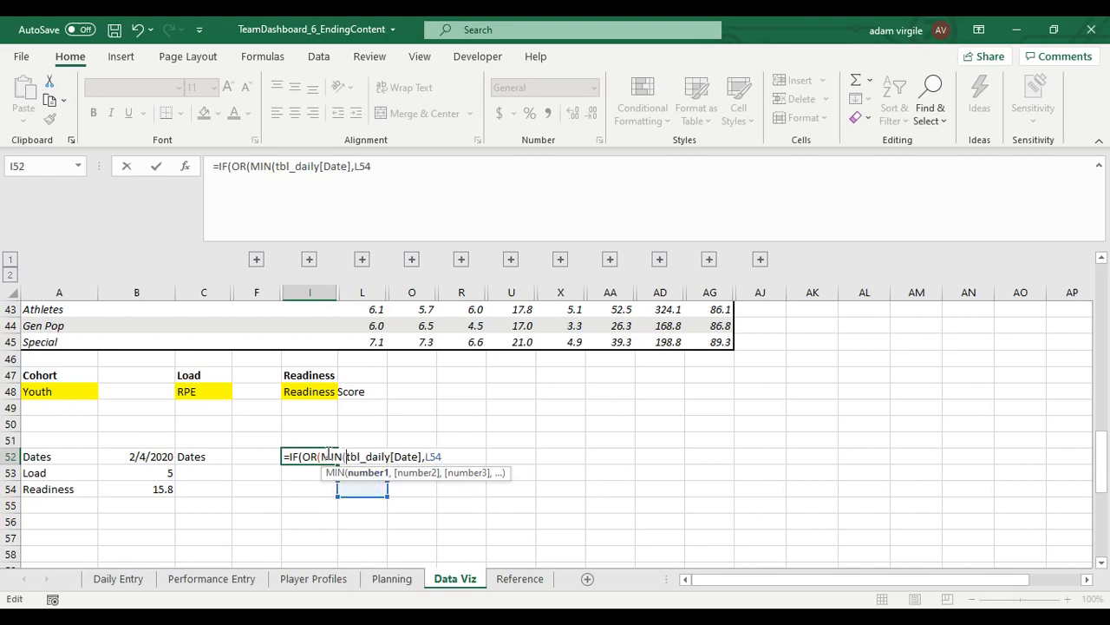
{"action": "left_click", "coordinate": [322, 456]}
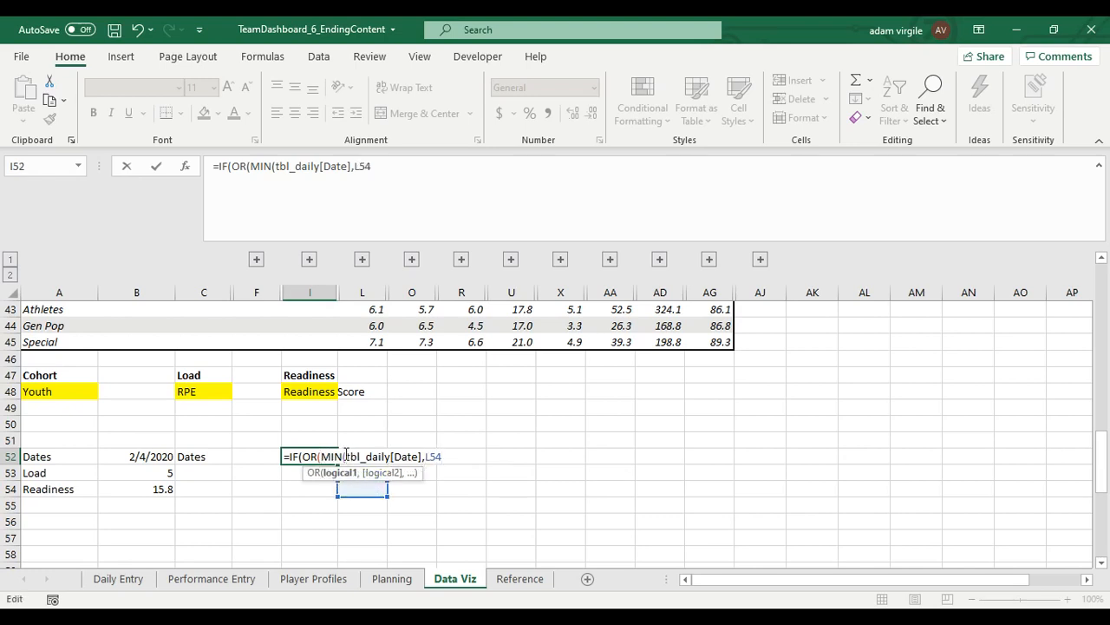
{"action": "key", "text": "Escape"}
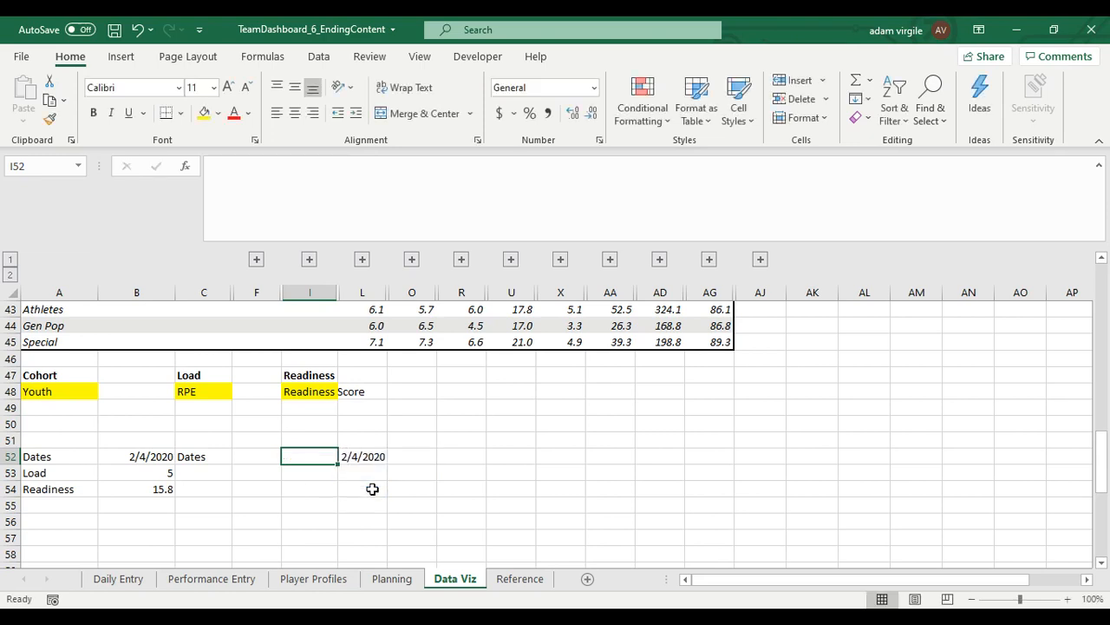
Begin an IF(OR( formula in I52 whose first condition is L52=MIN(tbl_daily[Date]).
{"action": "type", "text": "=IF("}
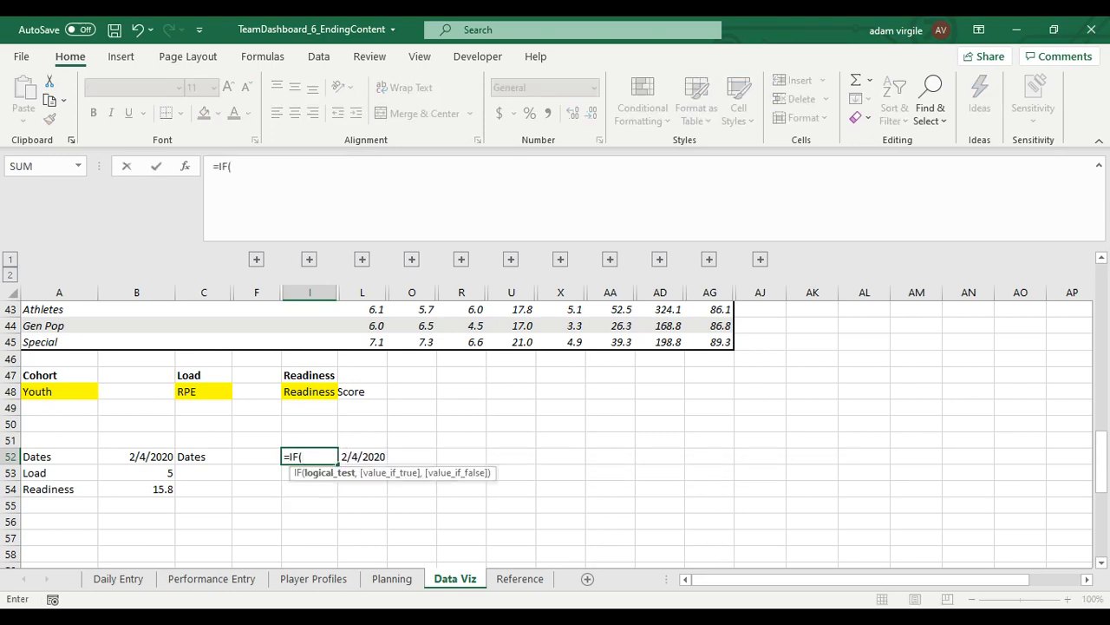
{"action": "type", "text": "OR("}
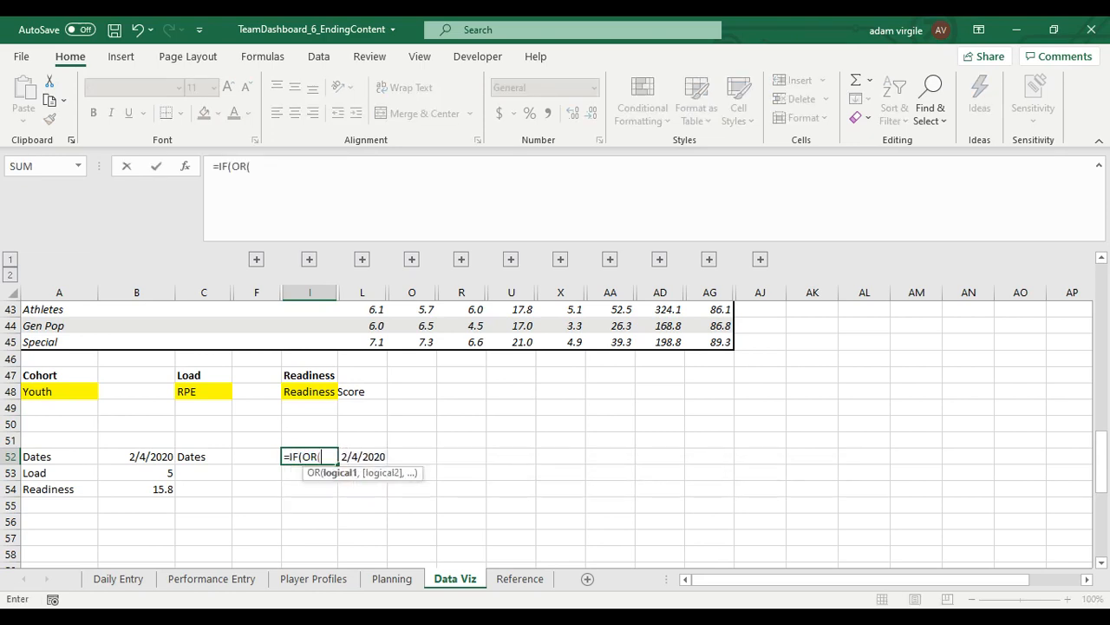
{"action": "left_click", "coordinate": [367, 456]}
{"action": "type", "text": "=MIN(tbl"}
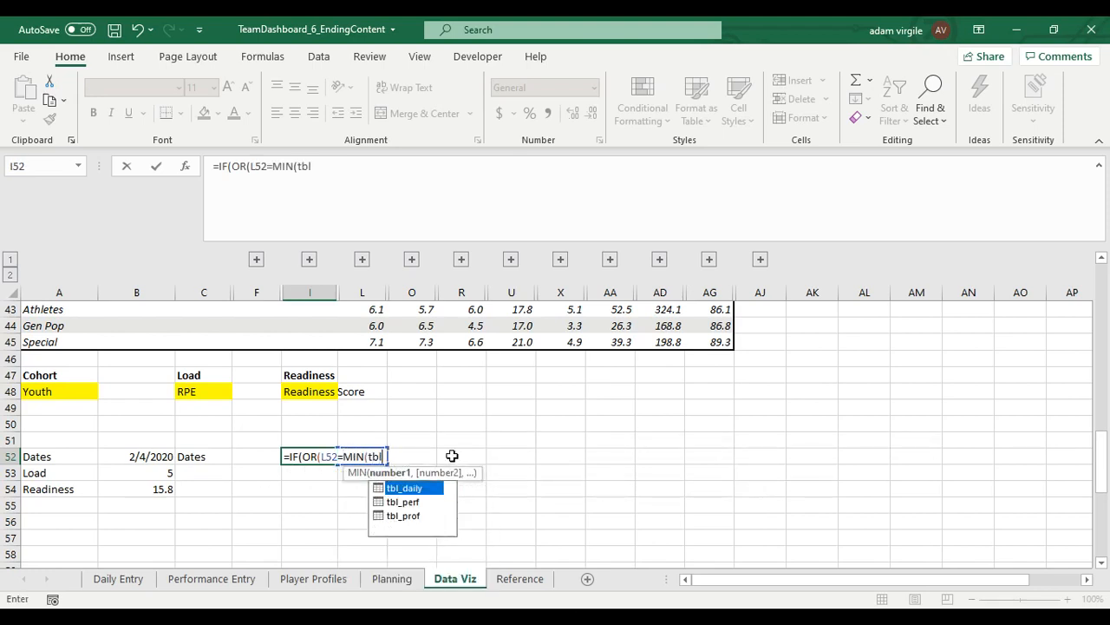
{"action": "key", "text": "Tab"}
{"action": "type", "text": "[D"}
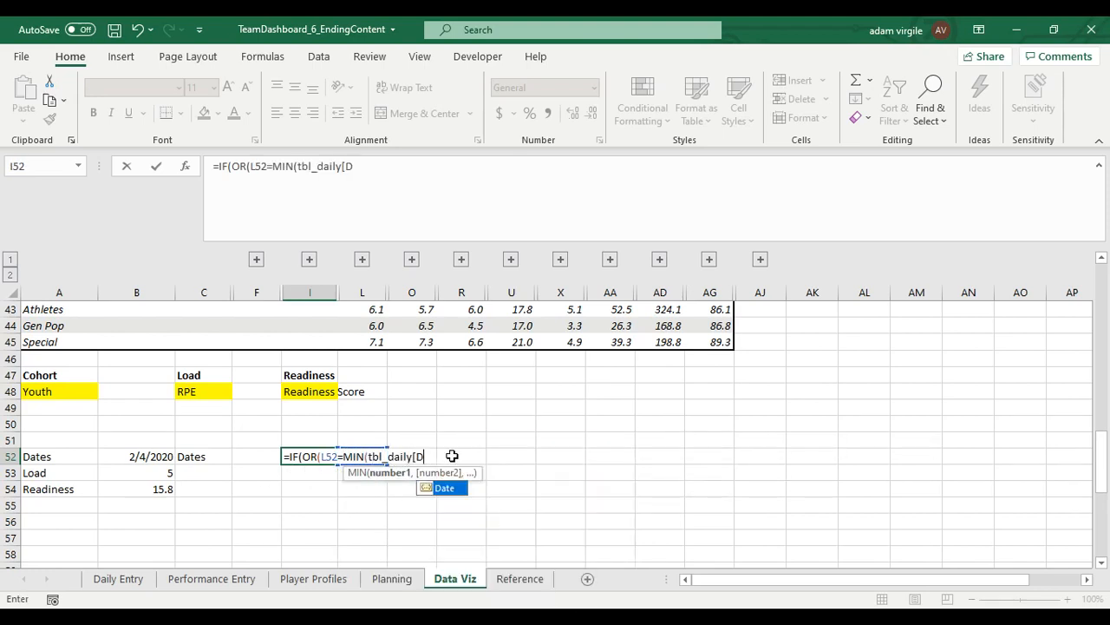
{"action": "key", "text": "Tab"}
{"action": "type", "text": "])"}
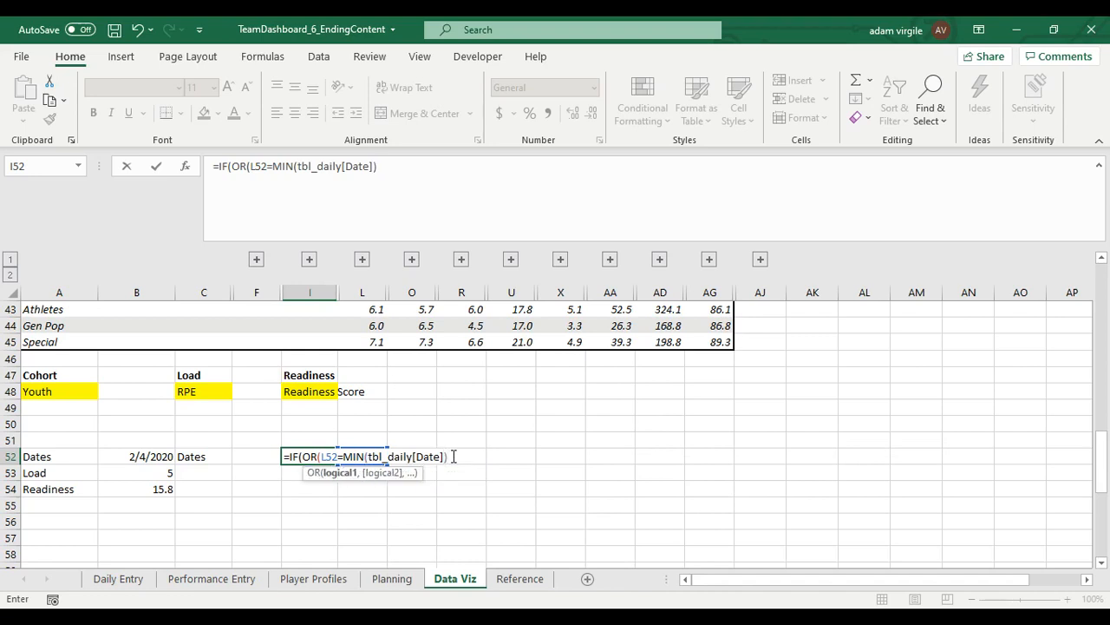
Add L52="" as the second OR condition in I52's formula and return "" when either condition is true.
{"action": "type", "text": ",L"}
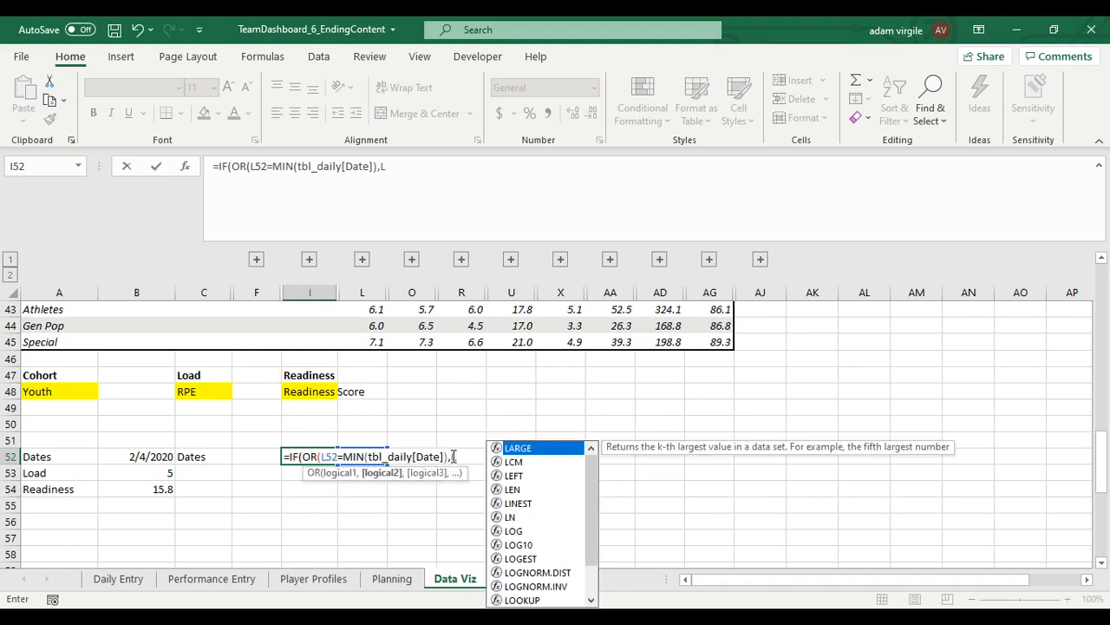
{"action": "type", "text": "52"}
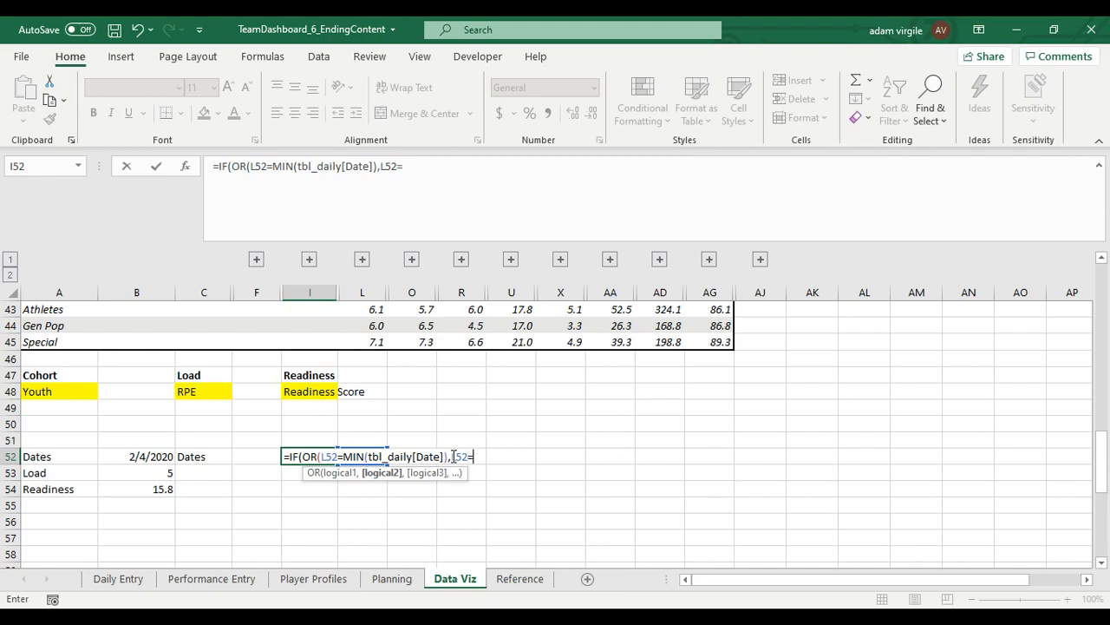
{"action": "type", "text": "=\"\")"}
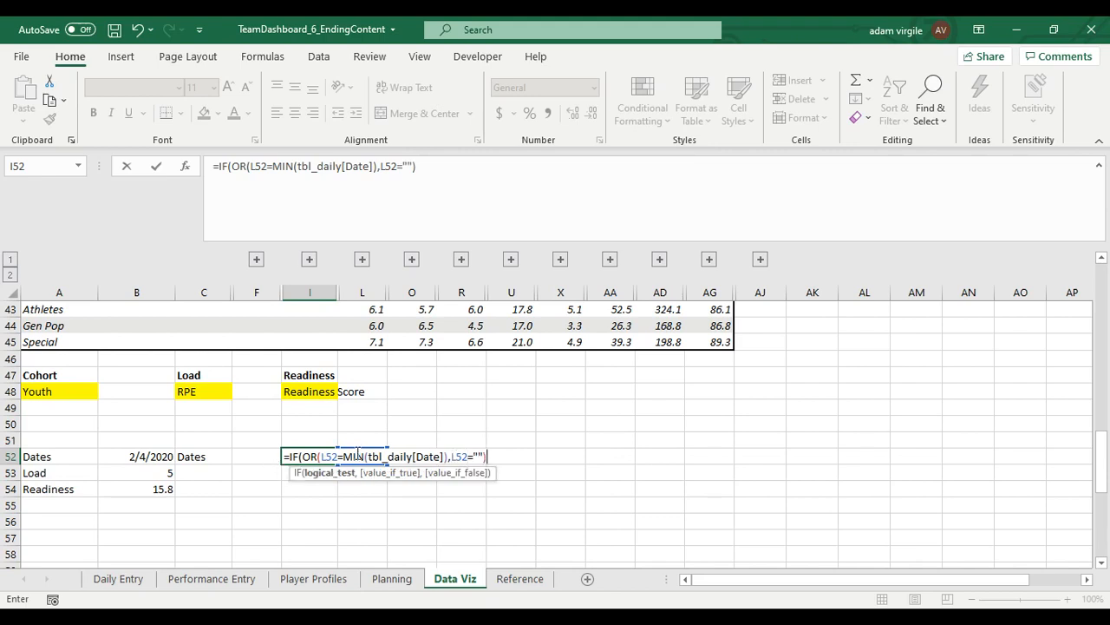
{"action": "type", "text": ","}
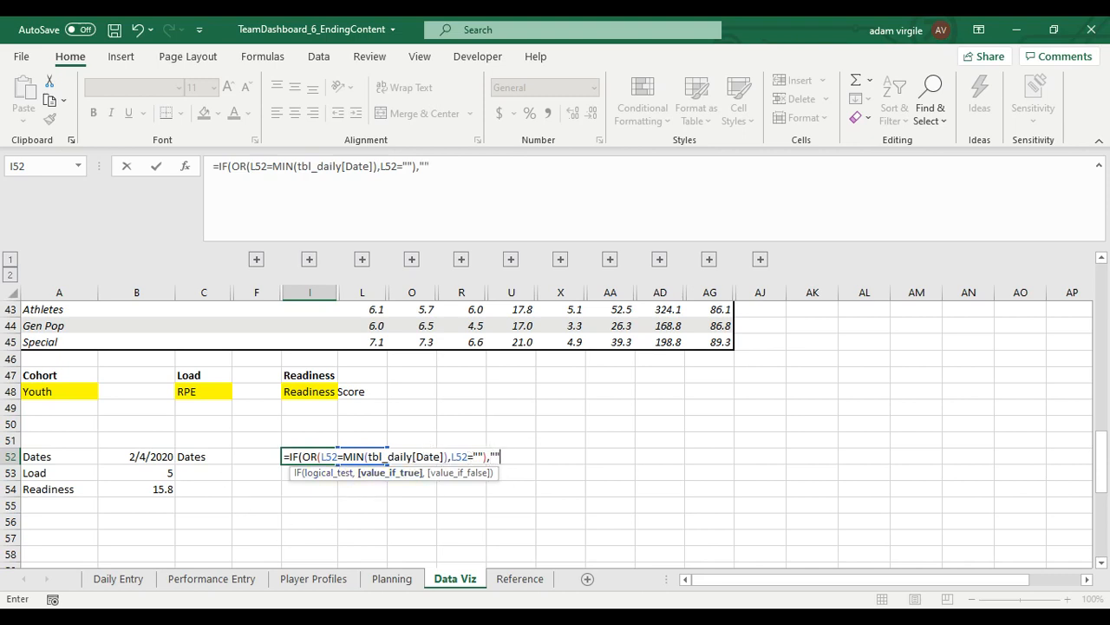
{"action": "type", "text": "\"\","}
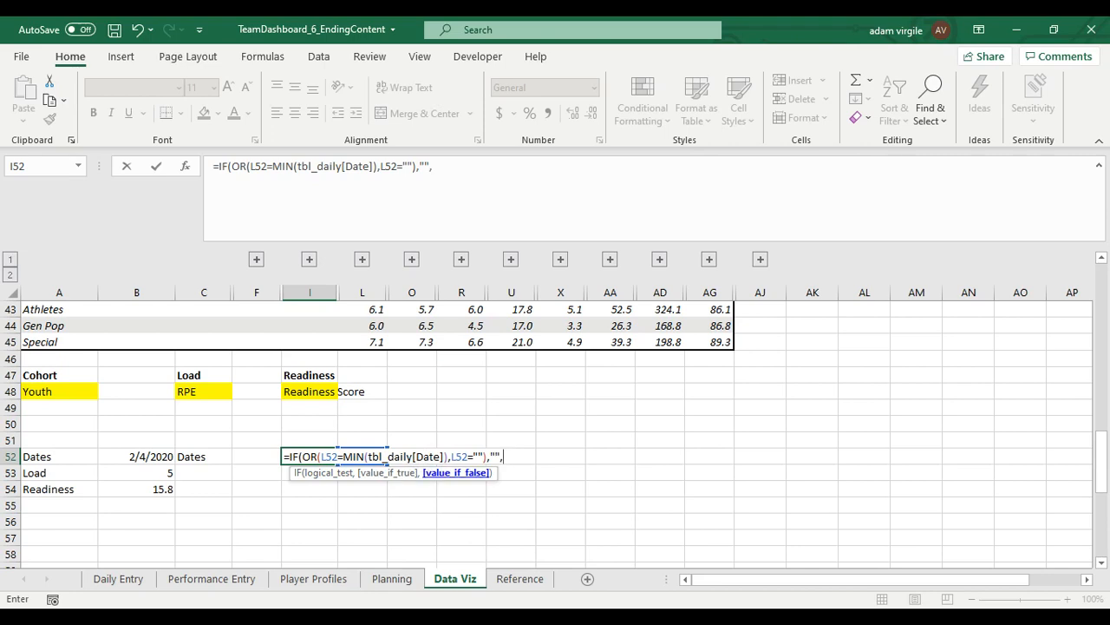
Begin the value-if-false argument of I52's formula with MAXIFS, using tbl_daily[Date] as the max range.
{"action": "type", "text": "MAX("}
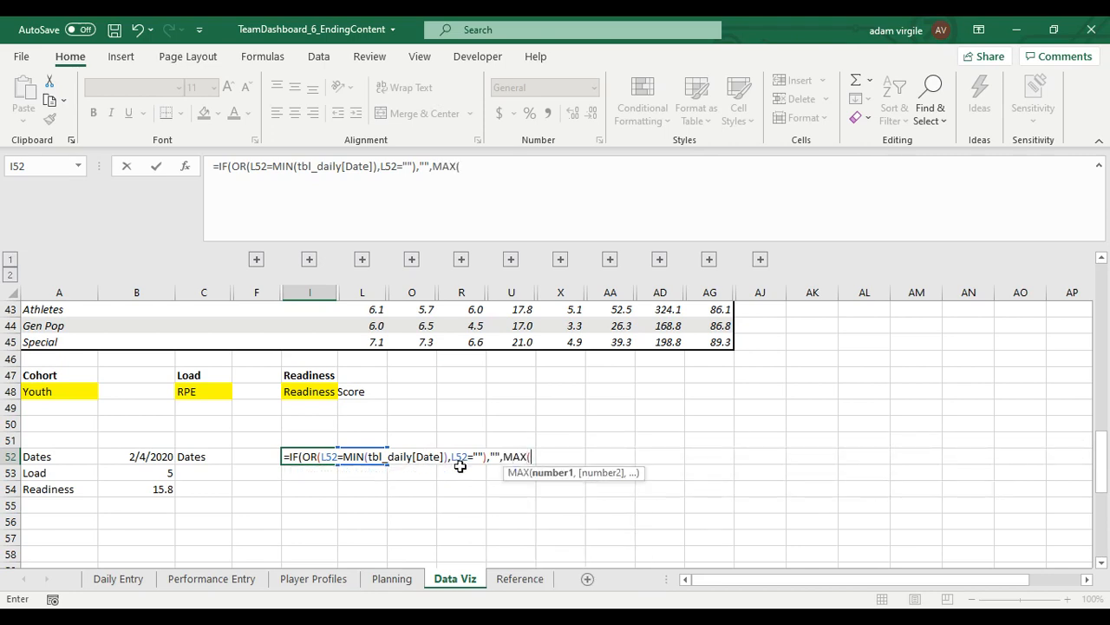
{"action": "type", "text": "t"}
{"action": "key", "text": "BackSpace"}
{"action": "key", "text": "BackSpace"}
{"action": "type", "text": "I"}
{"action": "key", "text": "Tab"}
{"action": "type", "text": "tbl"}
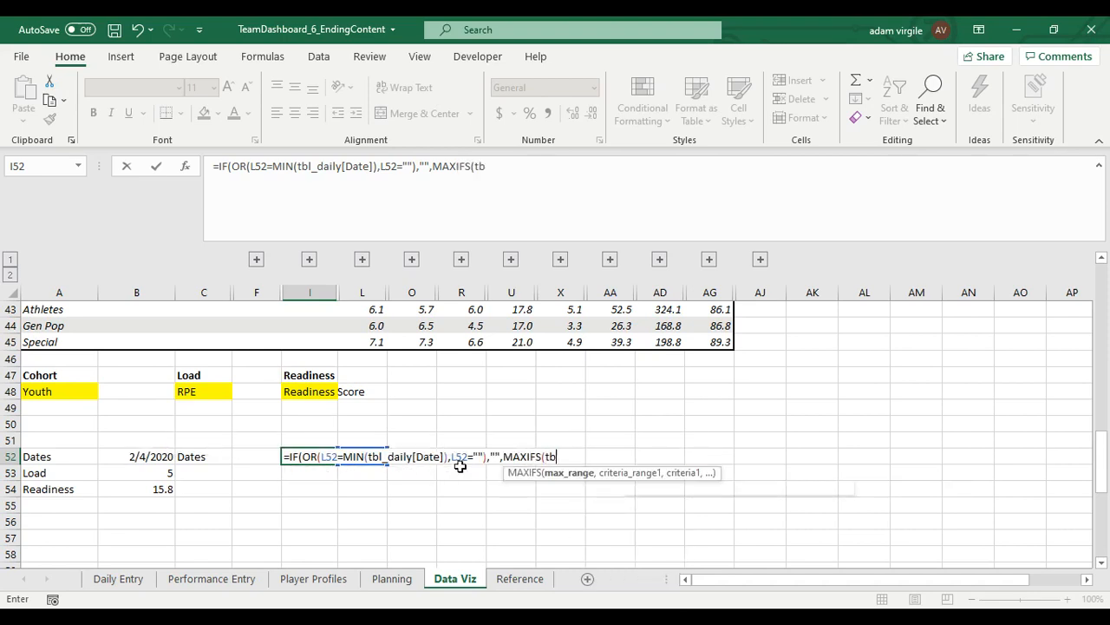
{"action": "key", "text": "Tab"}
{"action": "type", "text": "[Date"}
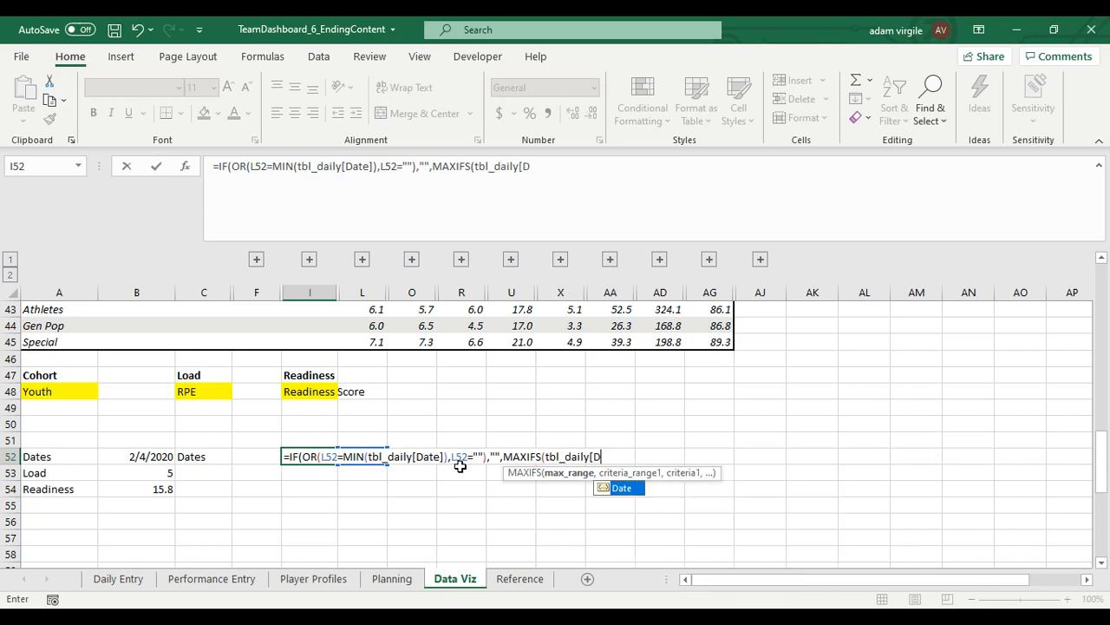
{"action": "type", "text": "]"}
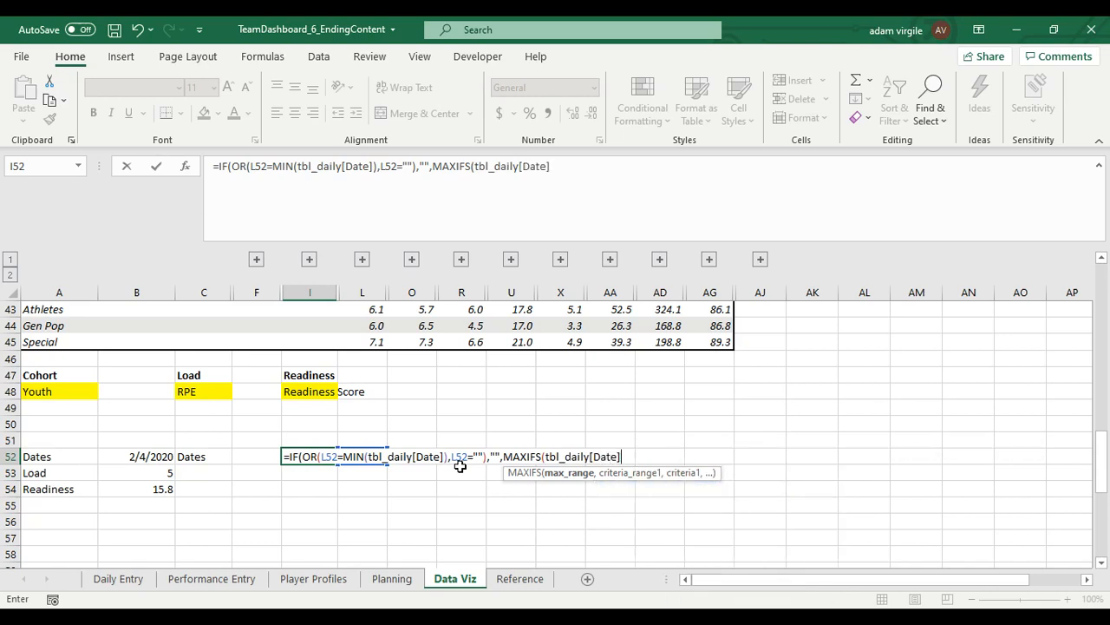
Set tbl_daily[Date] as the first criteria range of the MAXIFS function in I52's formula.
{"action": "type", "text": ","}
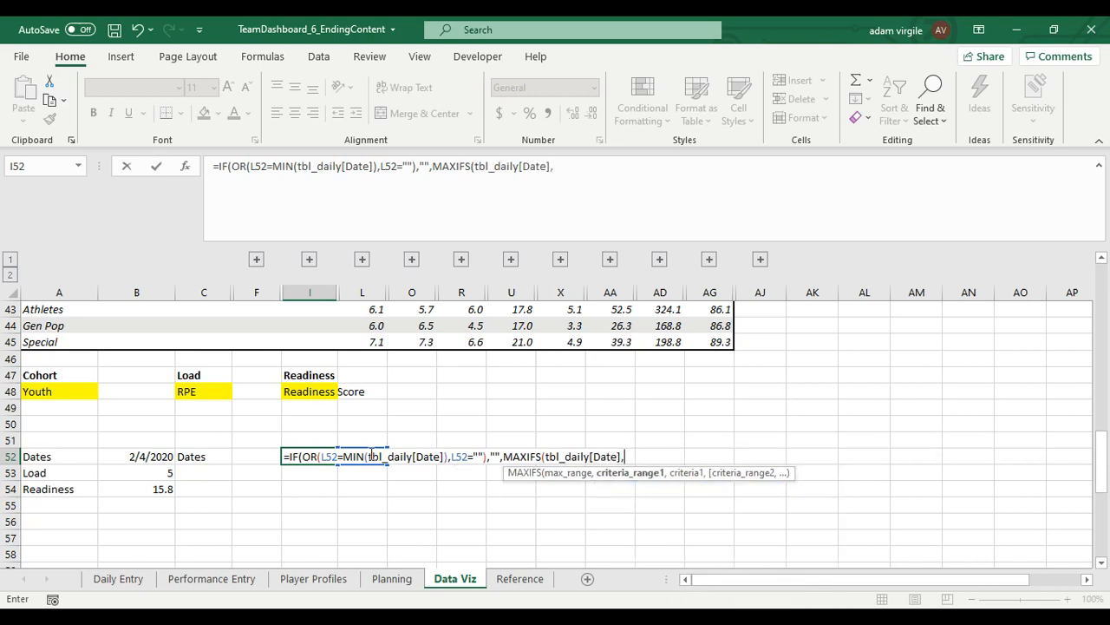
{"action": "left_click", "coordinate": [463, 475]}
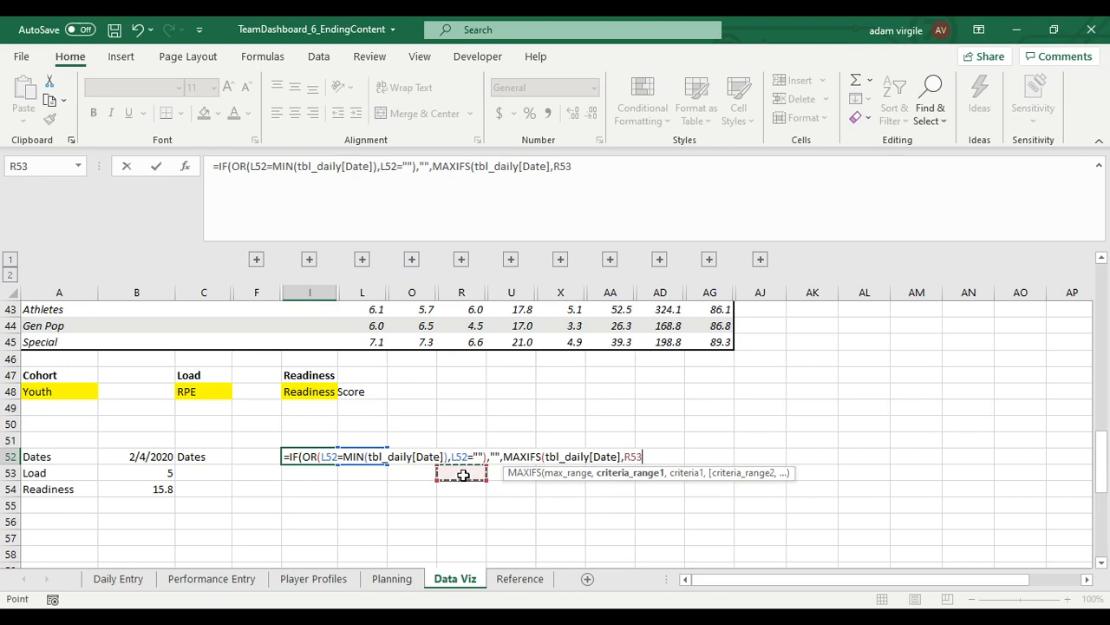
{"action": "key", "text": "BackSpace"}
{"action": "key", "text": "BackSpace"}
{"action": "key", "text": "BackSpace"}
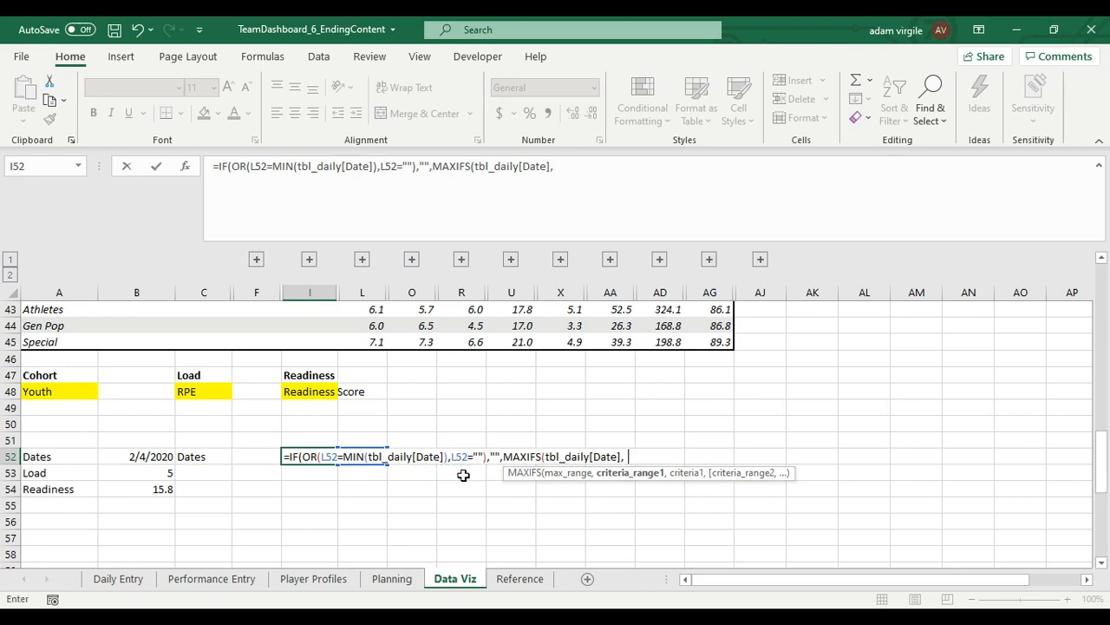
{"action": "type", "text": "tbl_daily[Date"}
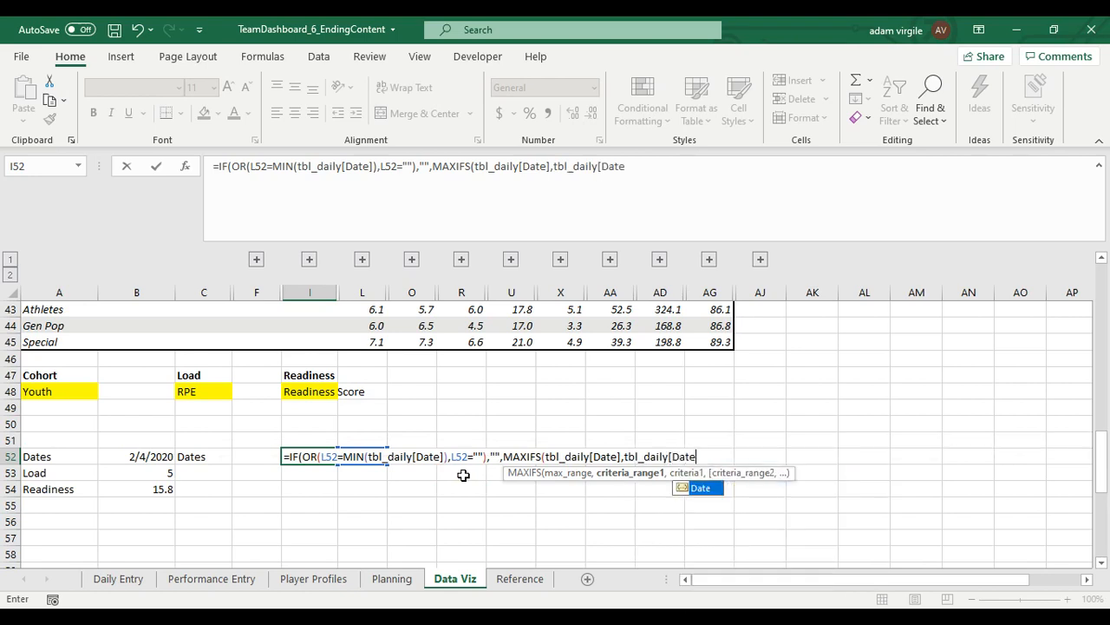
Add "<"&R52 as the MAXIFS criterion in I52's formula and close the MAXIFS and IF functions.
{"action": "type", "text": "],\"<"}
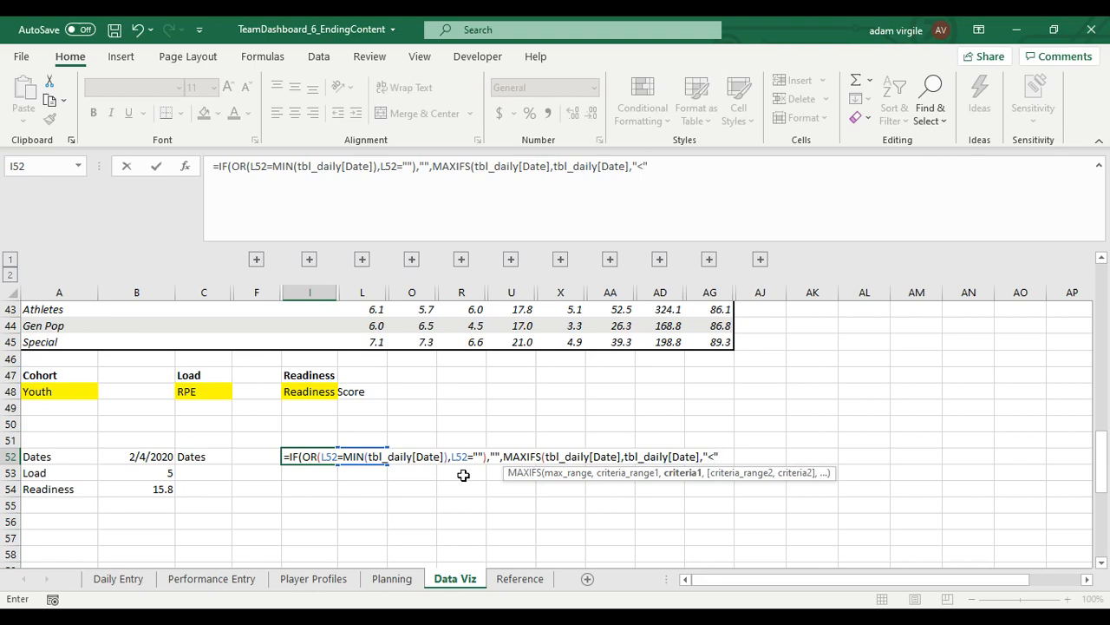
{"action": "type", "text": "\"&"}
{"action": "left_click", "coordinate": [464, 474]}
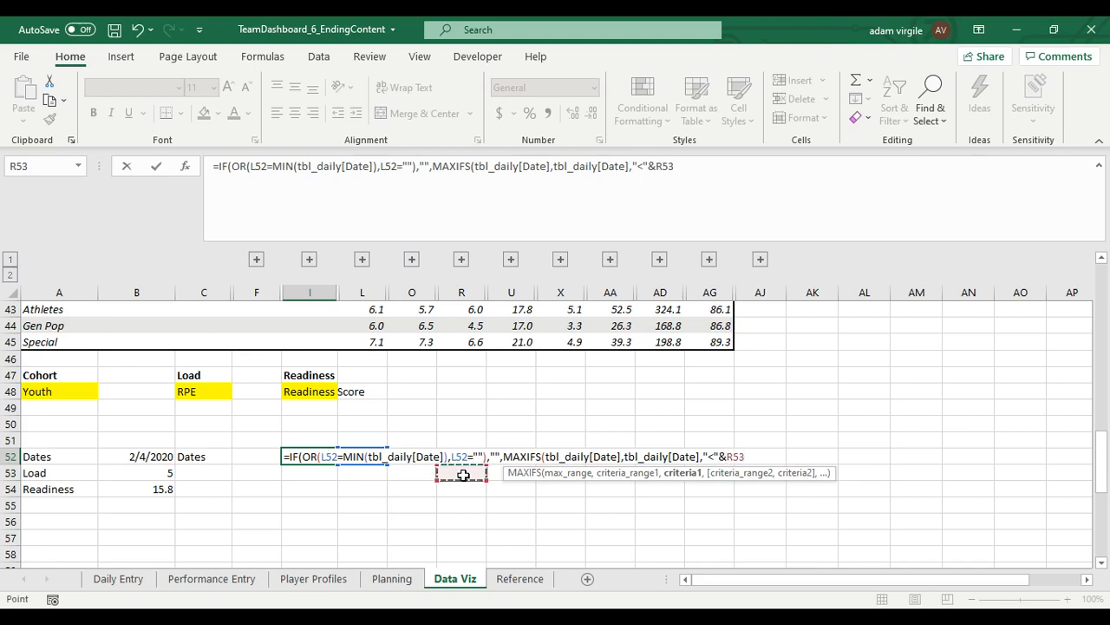
{"action": "key", "text": "Up"}
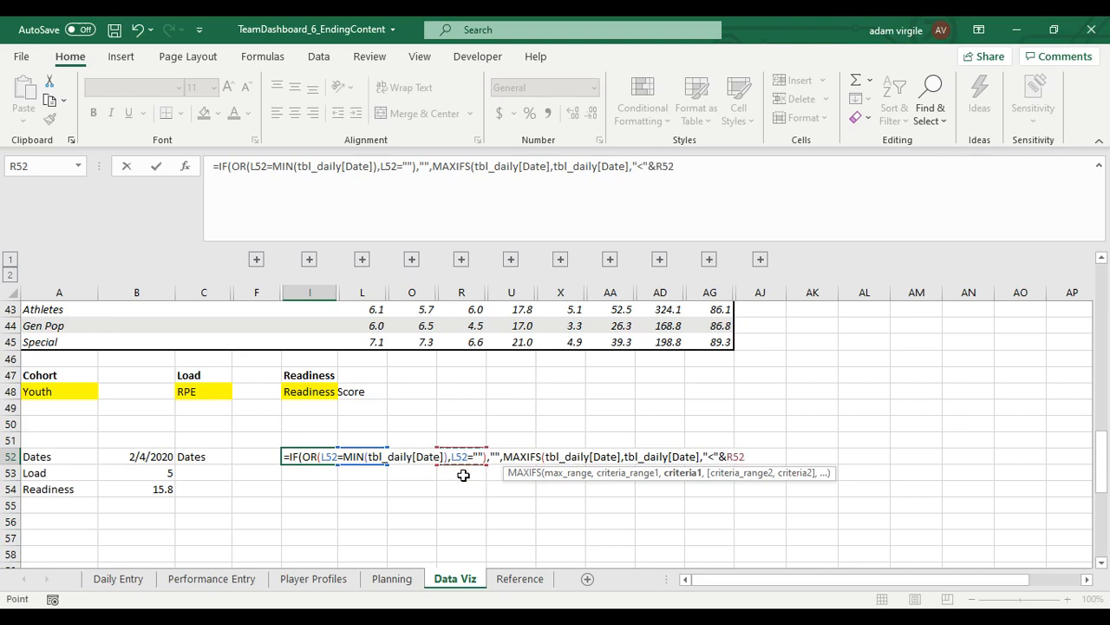
{"action": "type", "text": "))"}
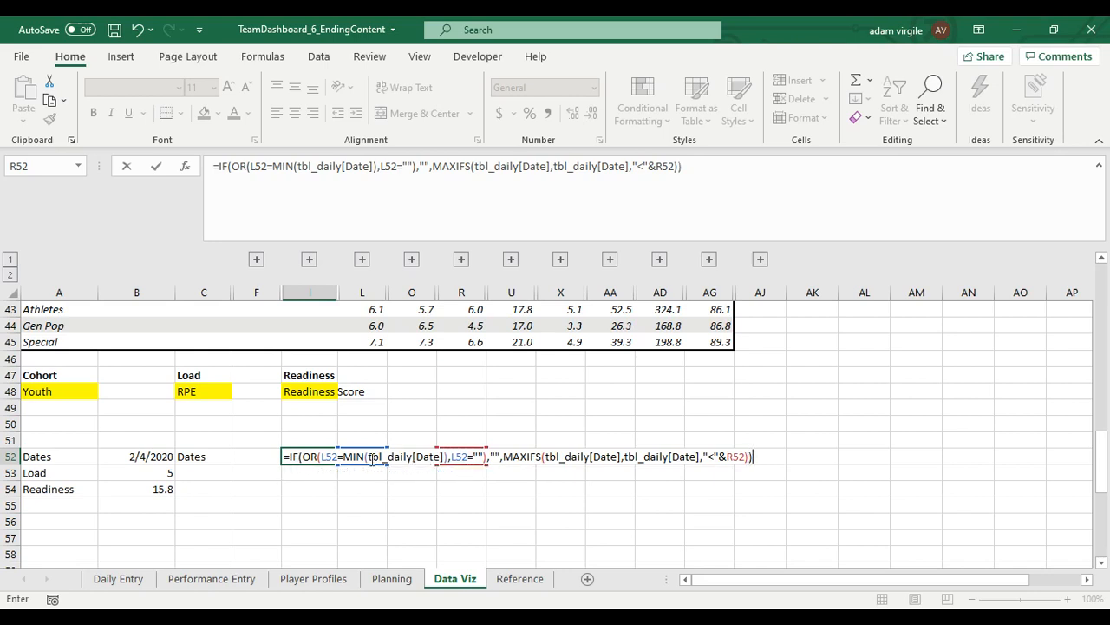
Change the cell reference in the MAXIFS criterion to L52 so the criterion reads "<"&L52.
{"action": "left_click", "coordinate": [468, 456]}
{"action": "left_click", "coordinate": [745, 459]}
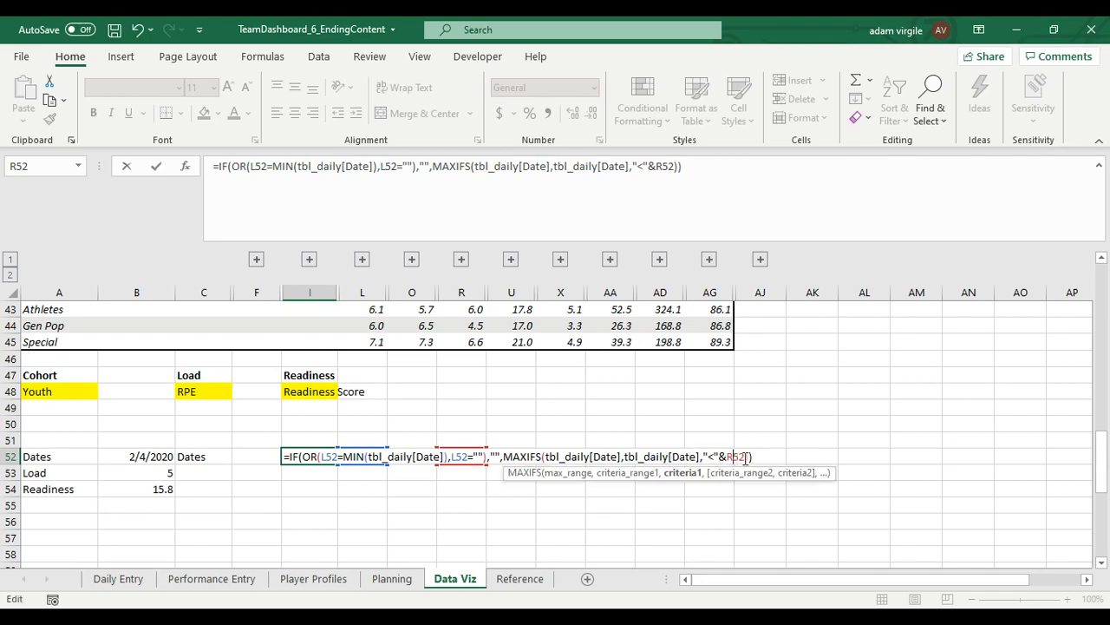
{"action": "key", "text": "Left"}
{"action": "key", "text": "Left"}
{"action": "key", "text": "BackSpace"}
{"action": "type", "text": "L"}
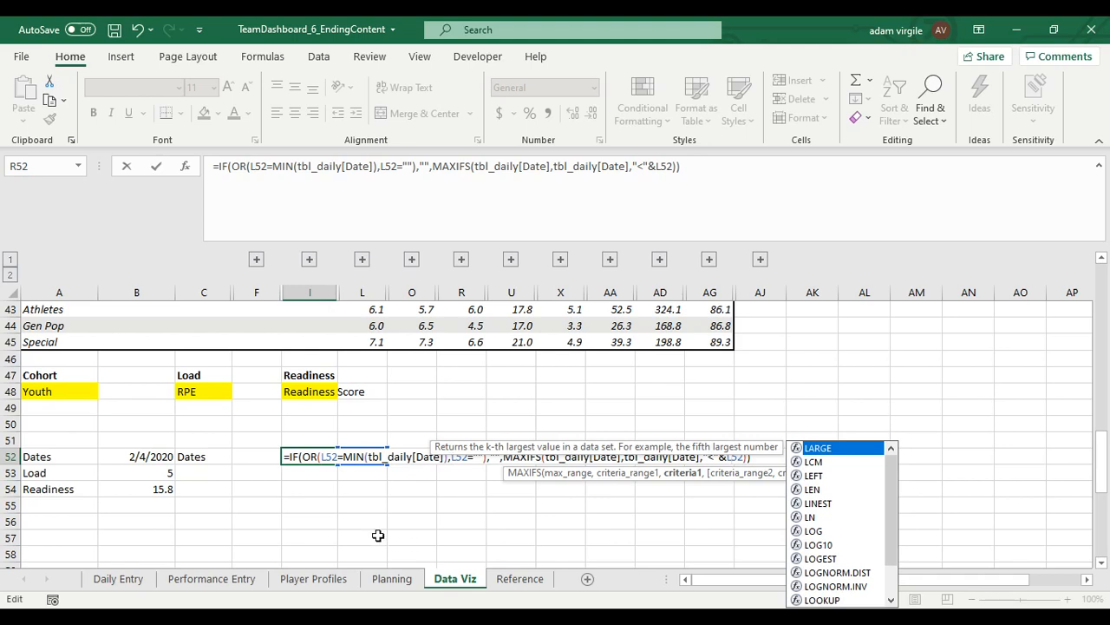
Wrap I52's whole formula in IFERROR, returning "" on an error, and enter it.
{"action": "left_click", "coordinate": [289, 452]}
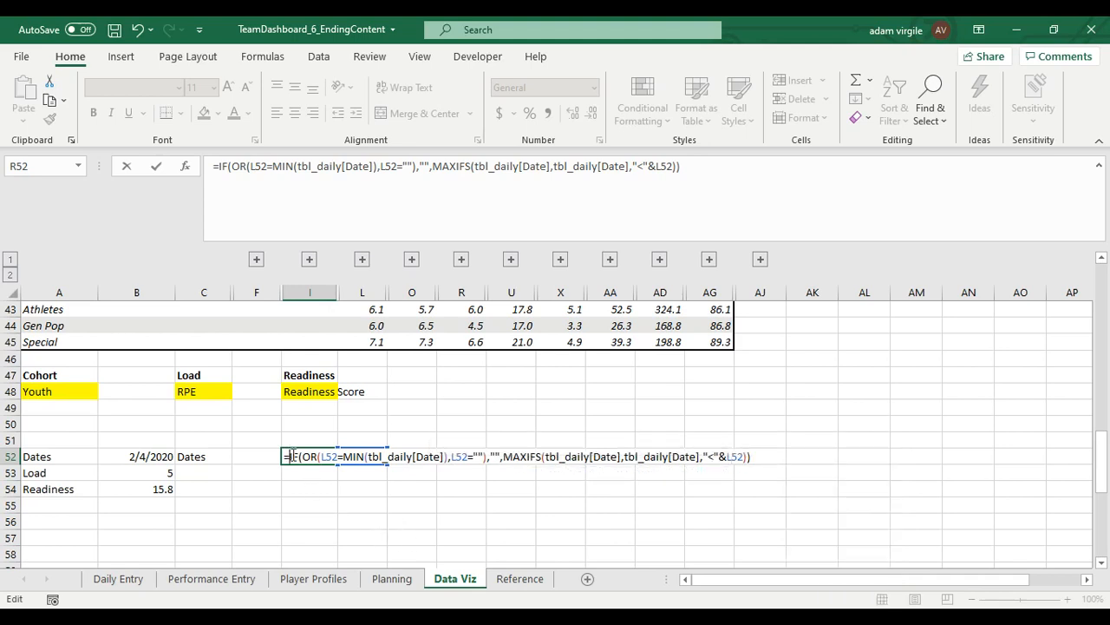
{"action": "type", "text": "IFERR"}
{"action": "key", "text": "Tab"}
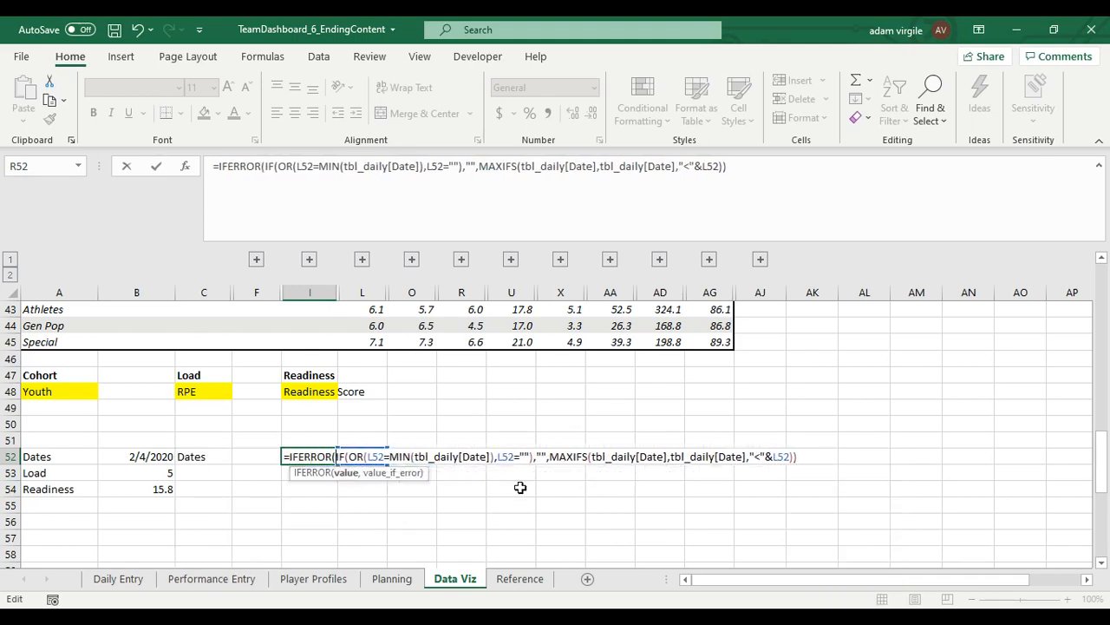
{"action": "left_click", "coordinate": [788, 173]}
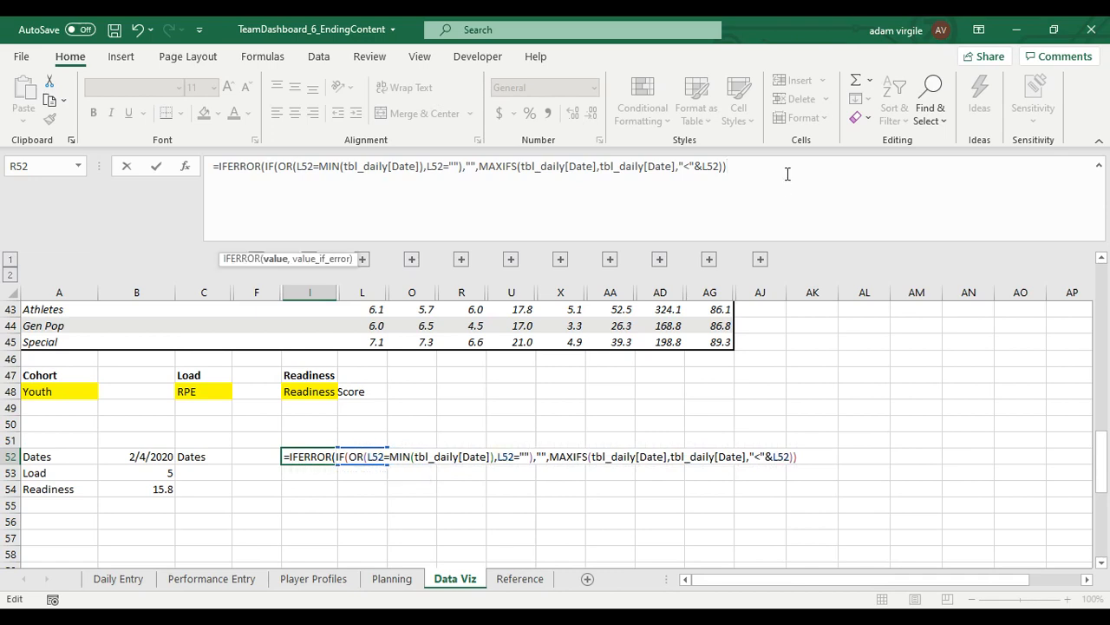
{"action": "type", "text": ",\"\")"}
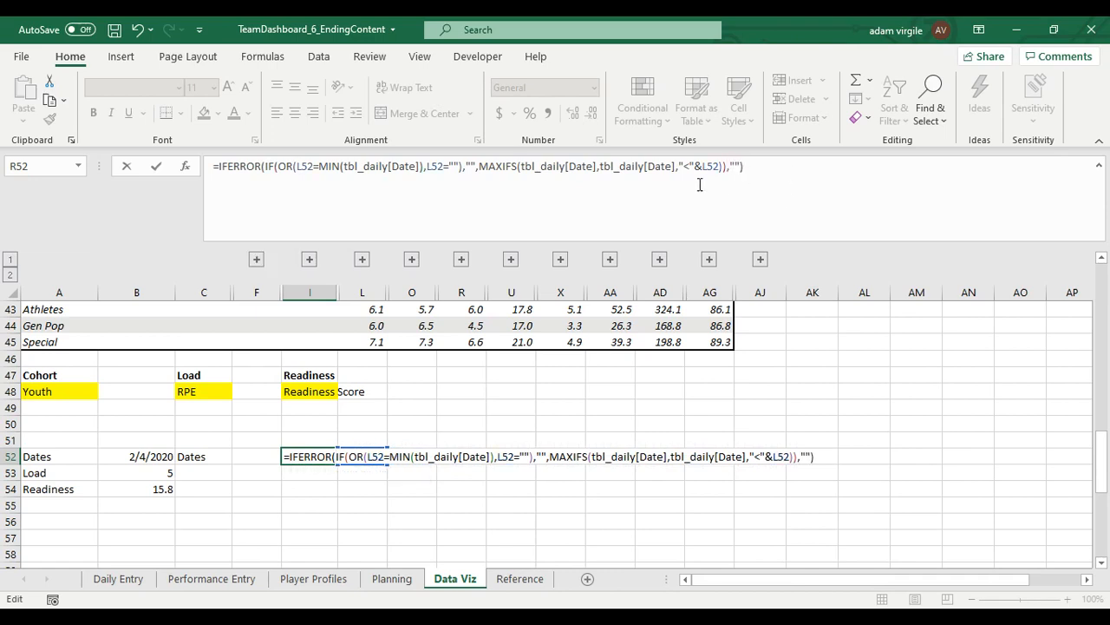
{"action": "key", "text": "Return"}
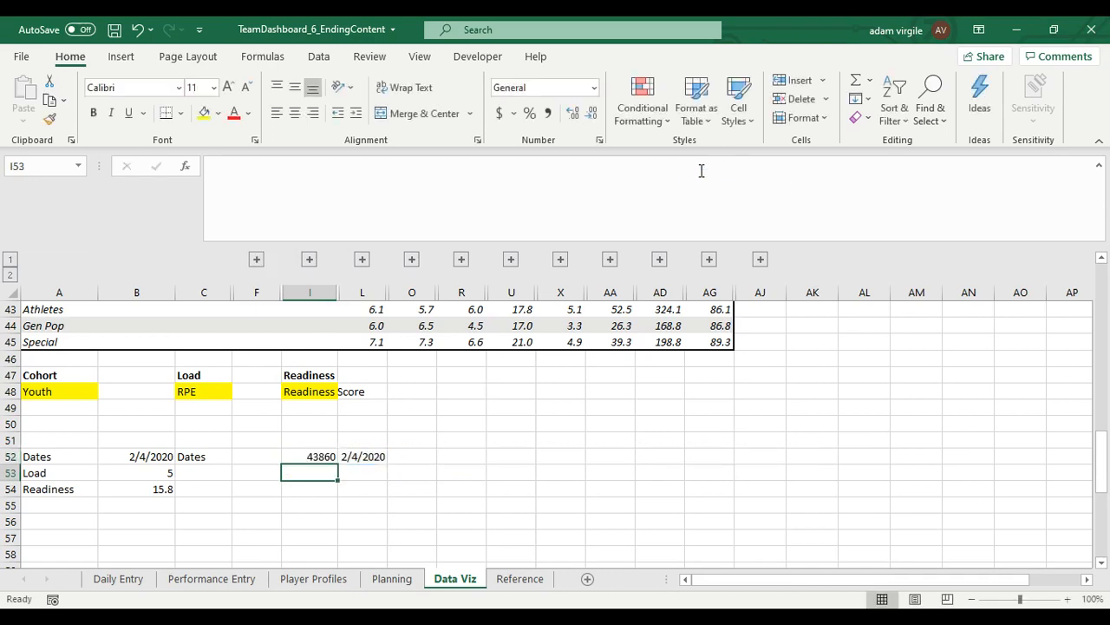
Apply the Date number format to the Dates row from B52 to L52.
{"action": "key", "text": "Up"}
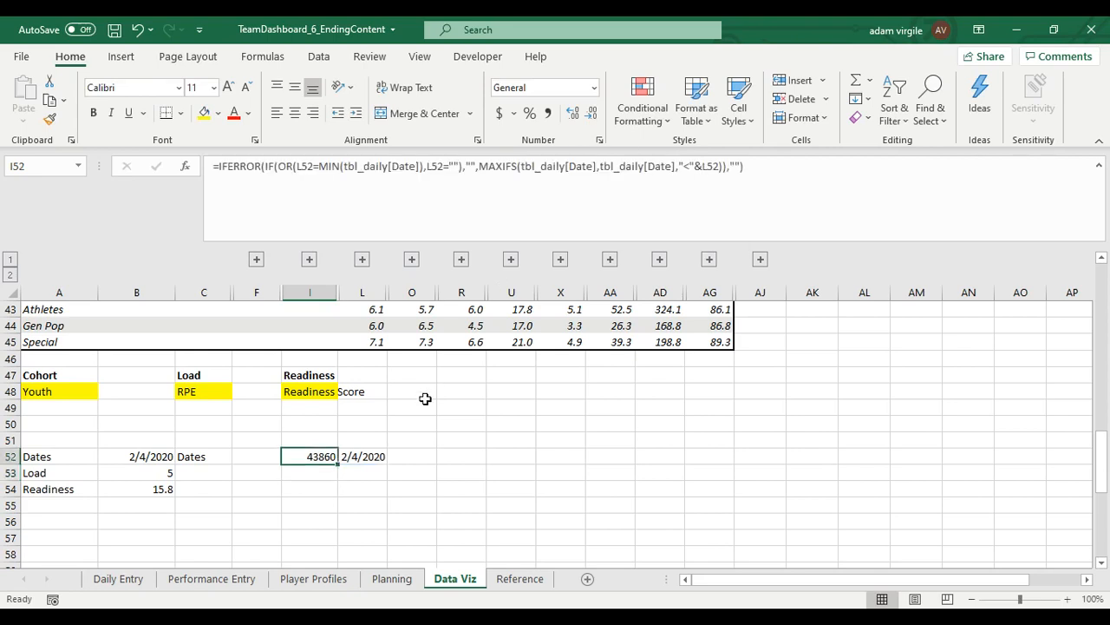
{"action": "left_click_drag", "start_coordinate": [381, 453], "coordinate": [152, 459]}
{"action": "left_click", "coordinate": [533, 90]}
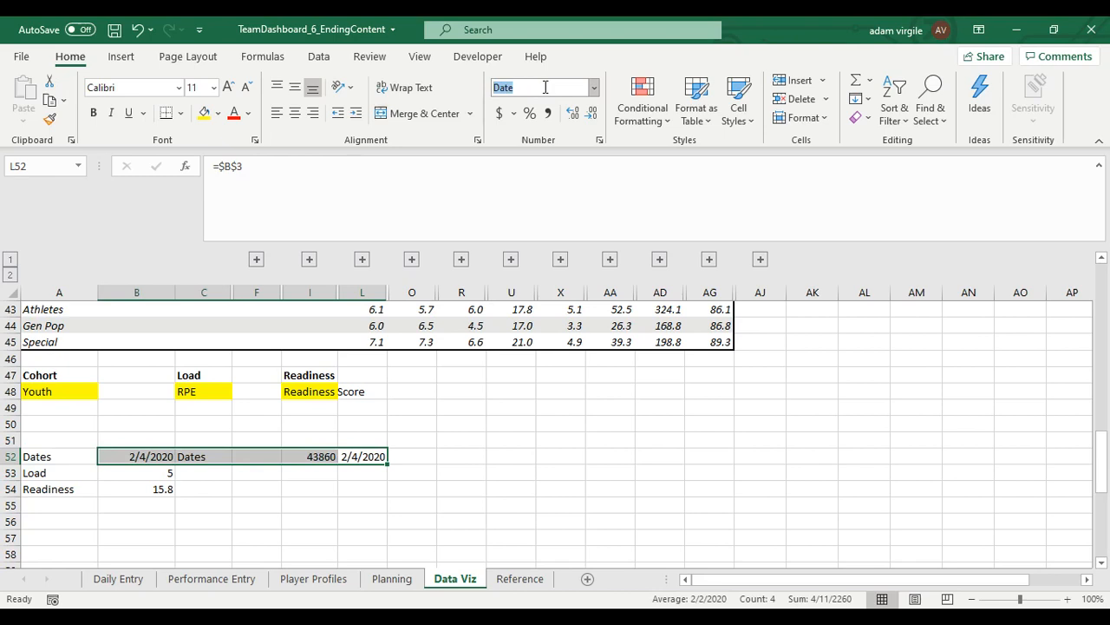
{"action": "key", "text": "Return"}
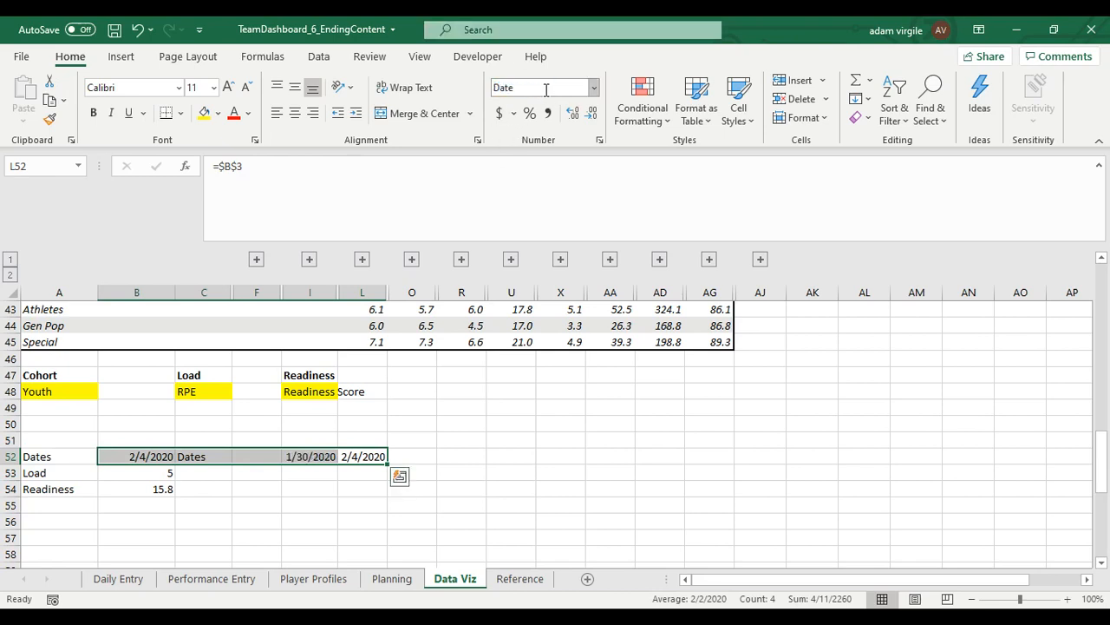
Compare the dates in I52 and L52 with the Date column of the Daily Entry sheet and return to Data Viz.
{"action": "left_click", "coordinate": [344, 459]}
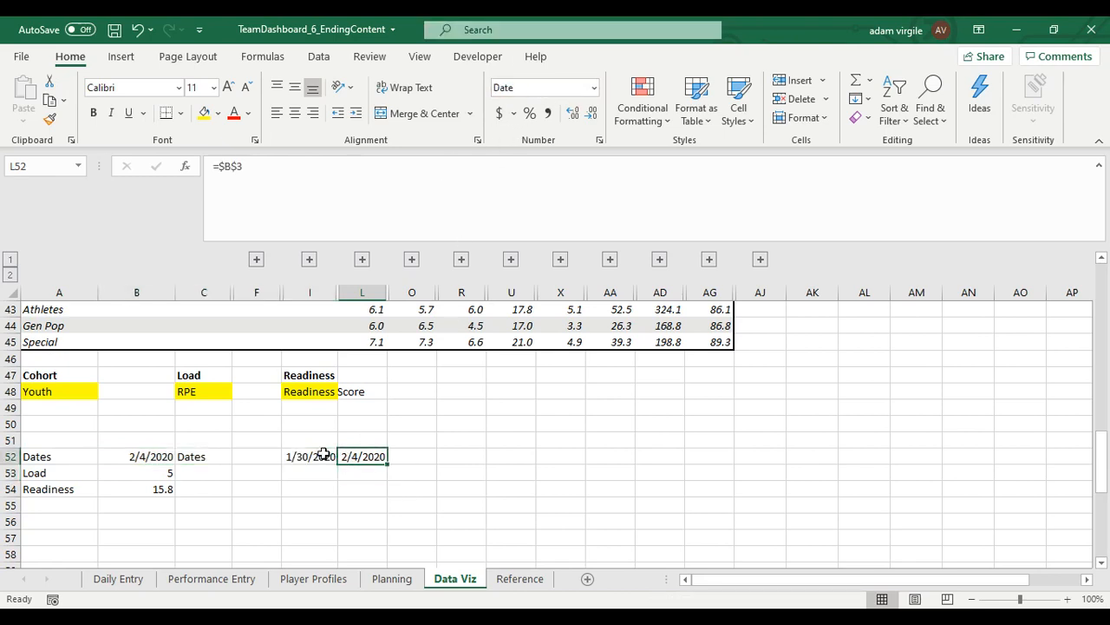
{"action": "left_click", "coordinate": [322, 455]}
{"action": "left_click", "coordinate": [360, 456]}
{"action": "left_click", "coordinate": [328, 456]}
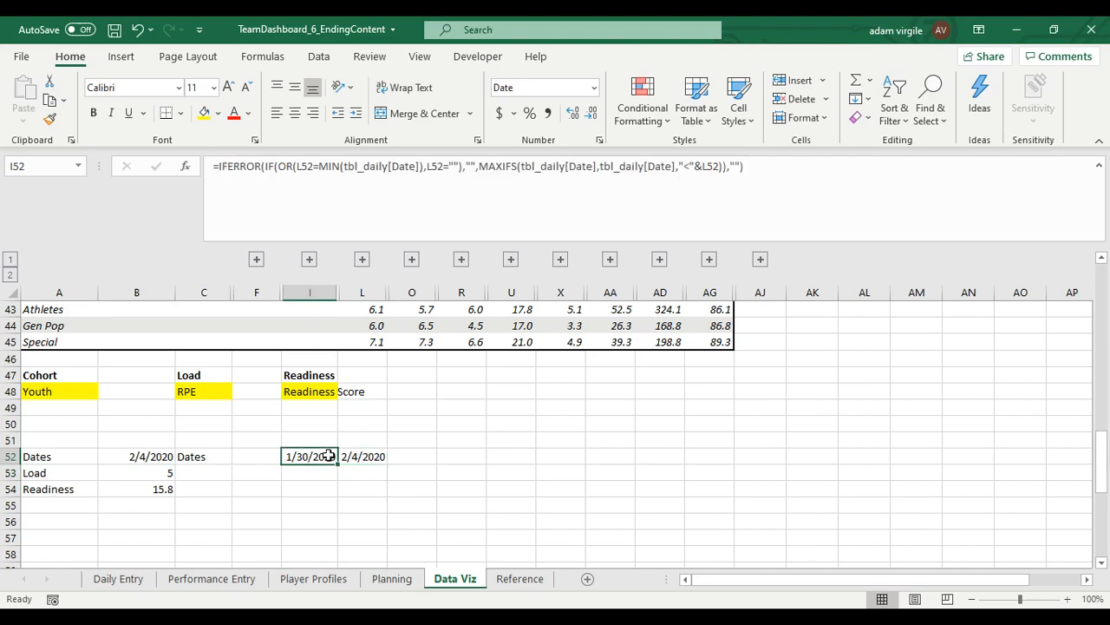
{"action": "left_click", "coordinate": [127, 580]}
{"action": "left_click", "coordinate": [71, 418]}
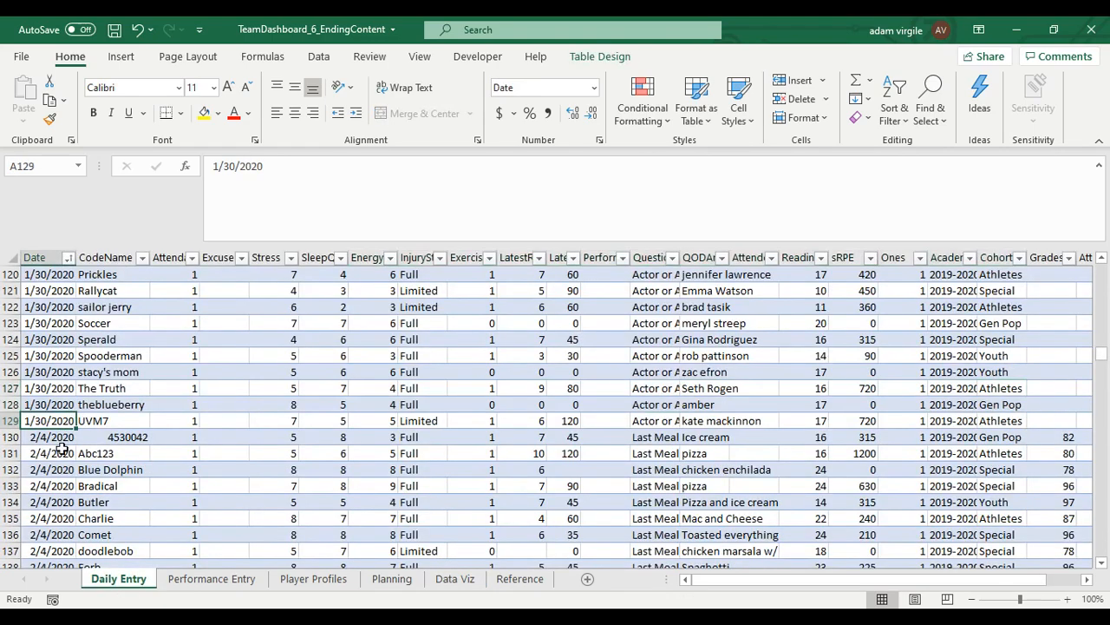
{"action": "left_click", "coordinate": [60, 446]}
{"action": "left_click", "coordinate": [61, 419]}
{"action": "scroll", "coordinate": [261, 517], "scroll_direction": "up", "scroll_amount": 5}
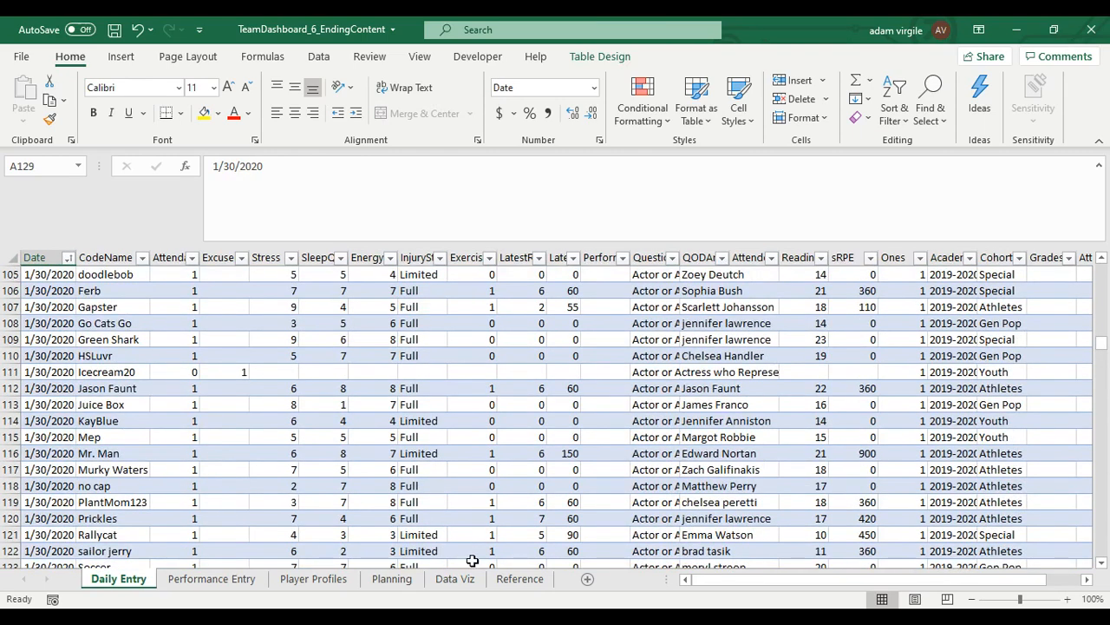
{"action": "left_click", "coordinate": [498, 577]}
{"action": "left_click", "coordinate": [464, 580]}
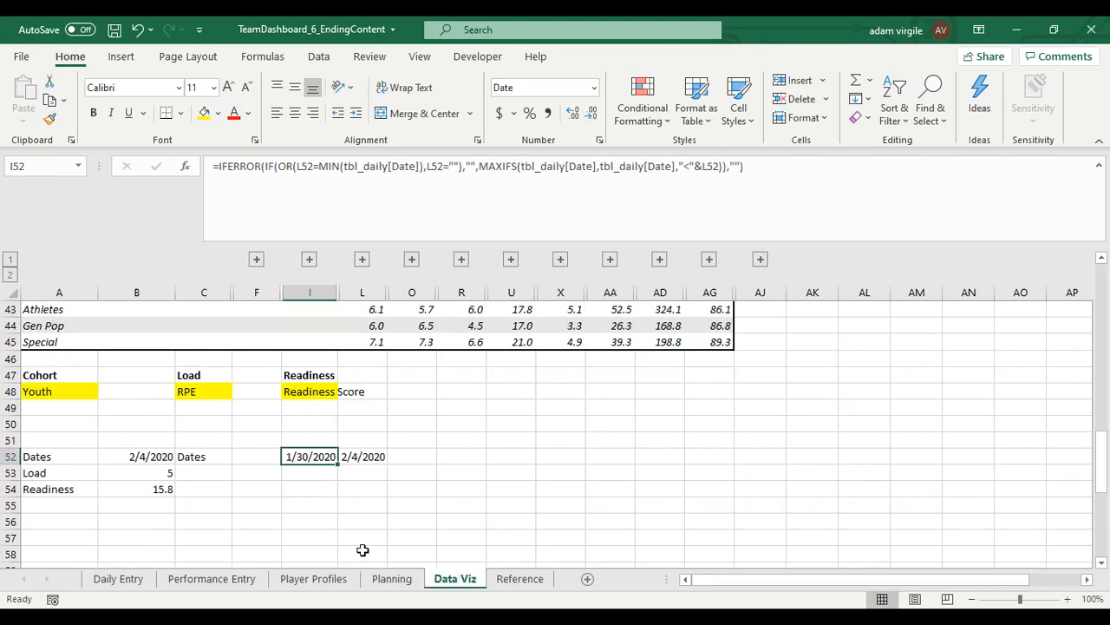
Copy I52's previous-date formula to F52 and widen column F to fit the date.
{"action": "key", "text": "ctrl+c"}
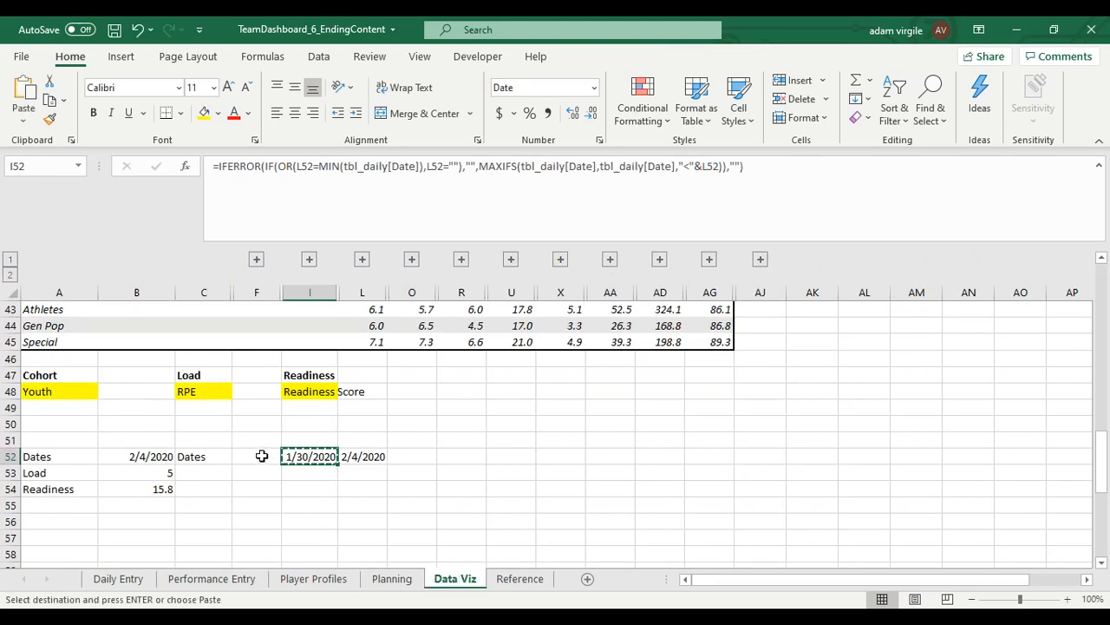
{"action": "left_click", "coordinate": [261, 455]}
{"action": "key", "text": "ctrl+v"}
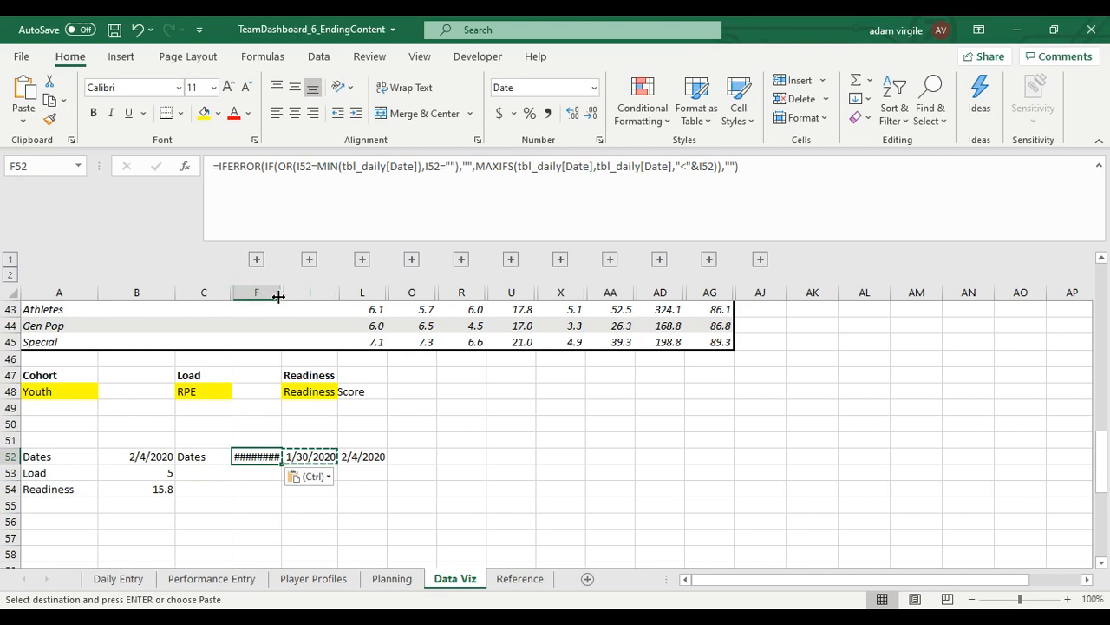
{"action": "left_click_drag", "start_coordinate": [278, 297], "coordinate": [285, 297]}
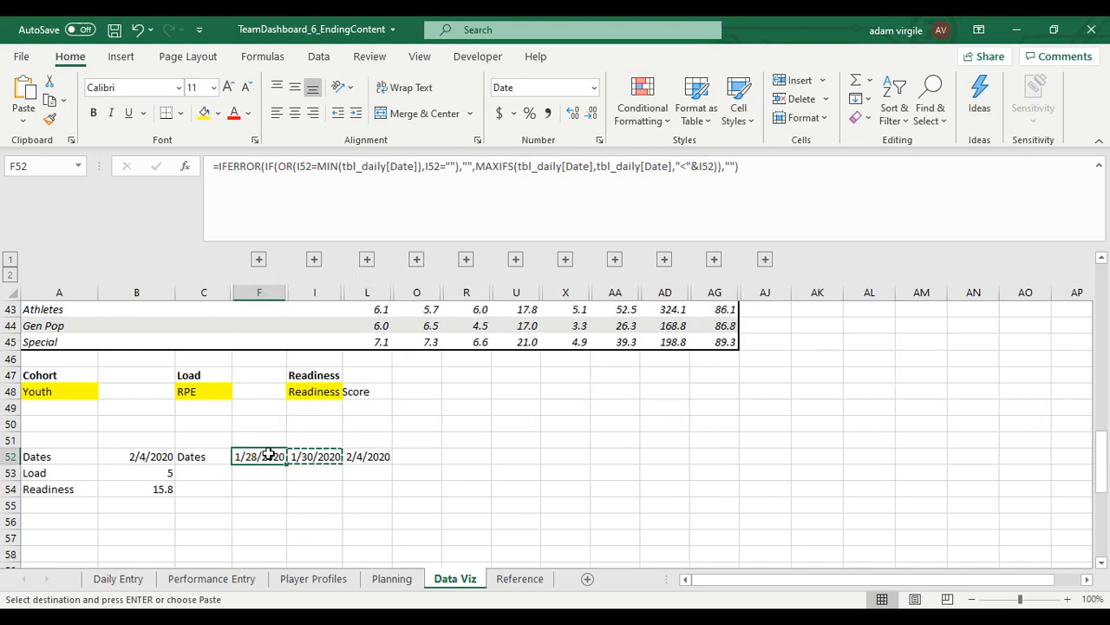
Copy F52's previous-date formula to C52, and C52's formula to B52.
{"action": "key", "text": "ctrl+c"}
{"action": "left_click", "coordinate": [212, 456]}
{"action": "key", "text": "ctrl+v"}
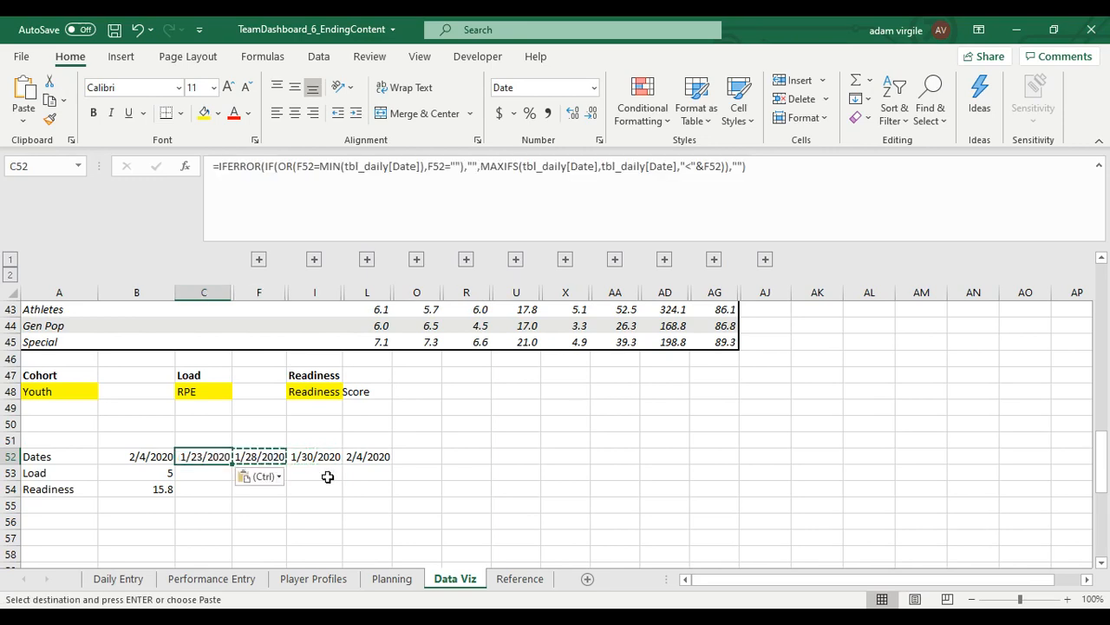
{"action": "key", "text": "Escape"}
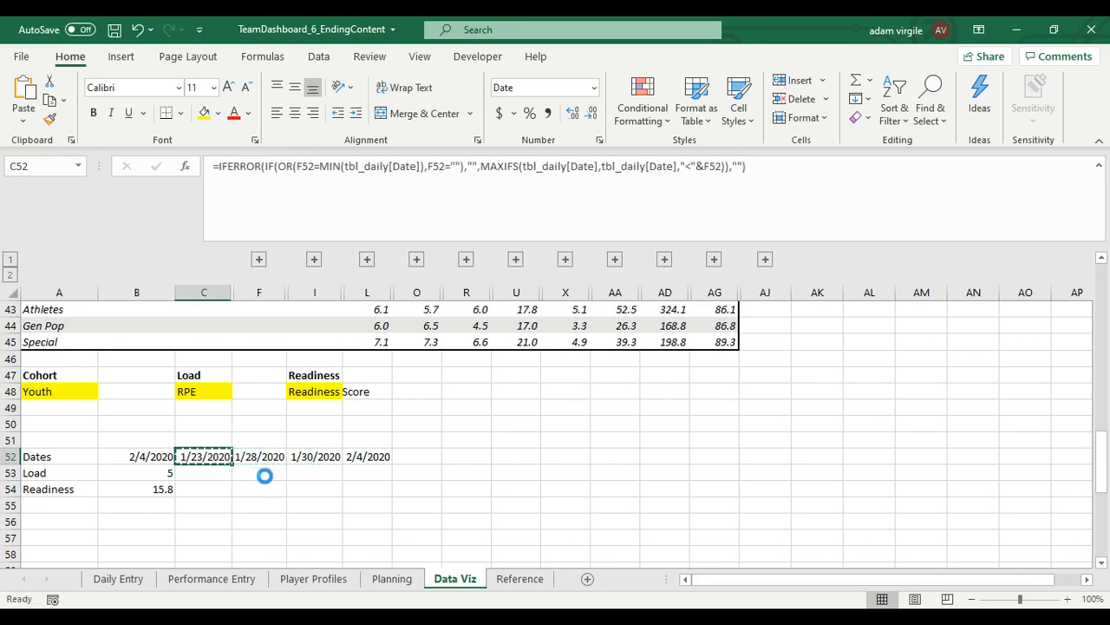
{"action": "key", "text": "ctrl+c"}
{"action": "key", "text": "Left"}
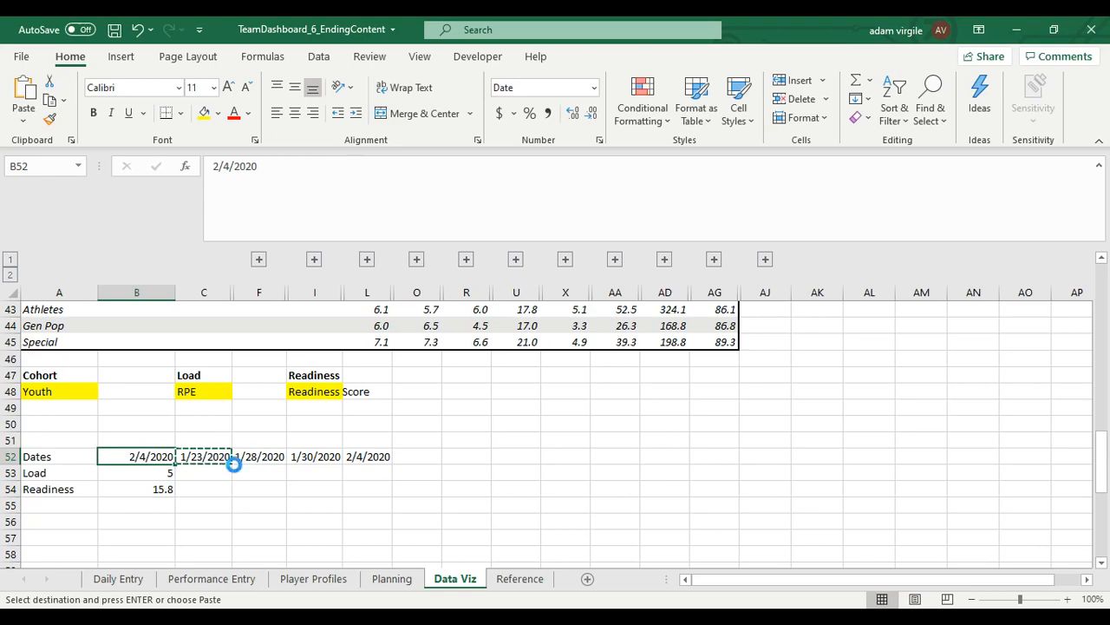
{"action": "key", "text": "ctrl+v"}
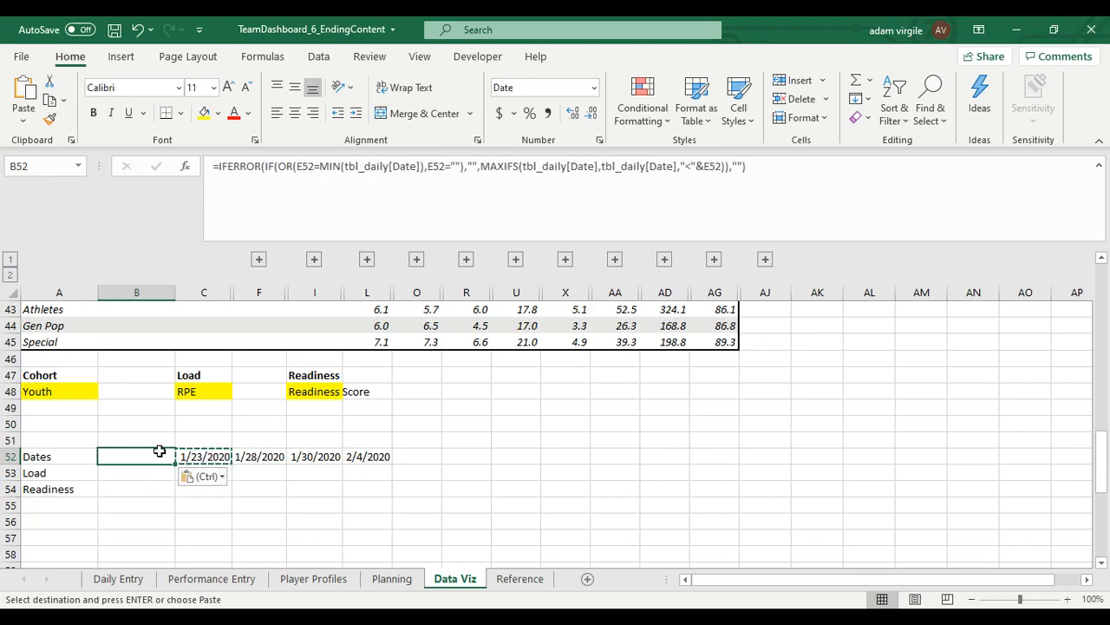
{"action": "key", "text": "Escape"}
Expand all grouped columns on Data Viz to check the hidden columns beside column C, and collapse them again.
{"action": "scroll", "coordinate": [278, 393], "scroll_direction": "up", "scroll_amount": 14}
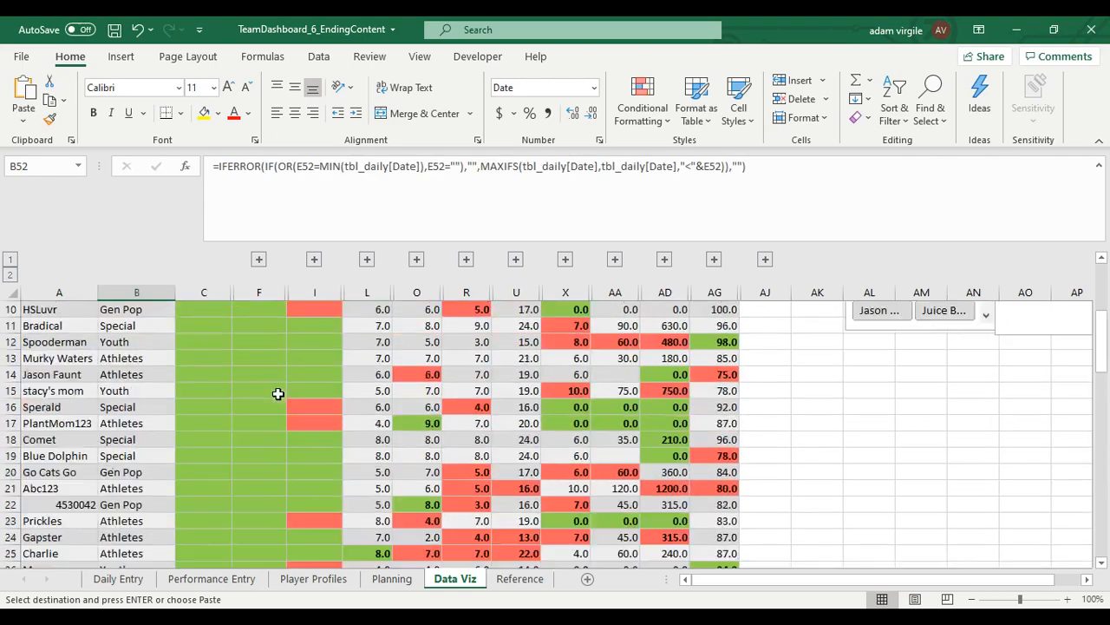
{"action": "left_click", "coordinate": [12, 274]}
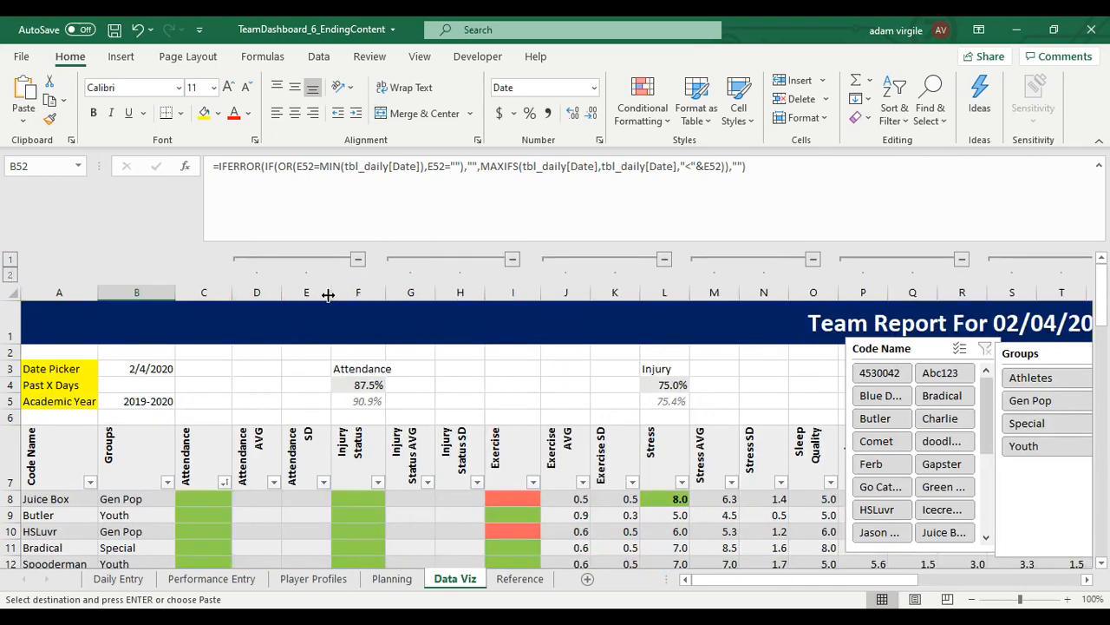
{"action": "left_click", "coordinate": [10, 260]}
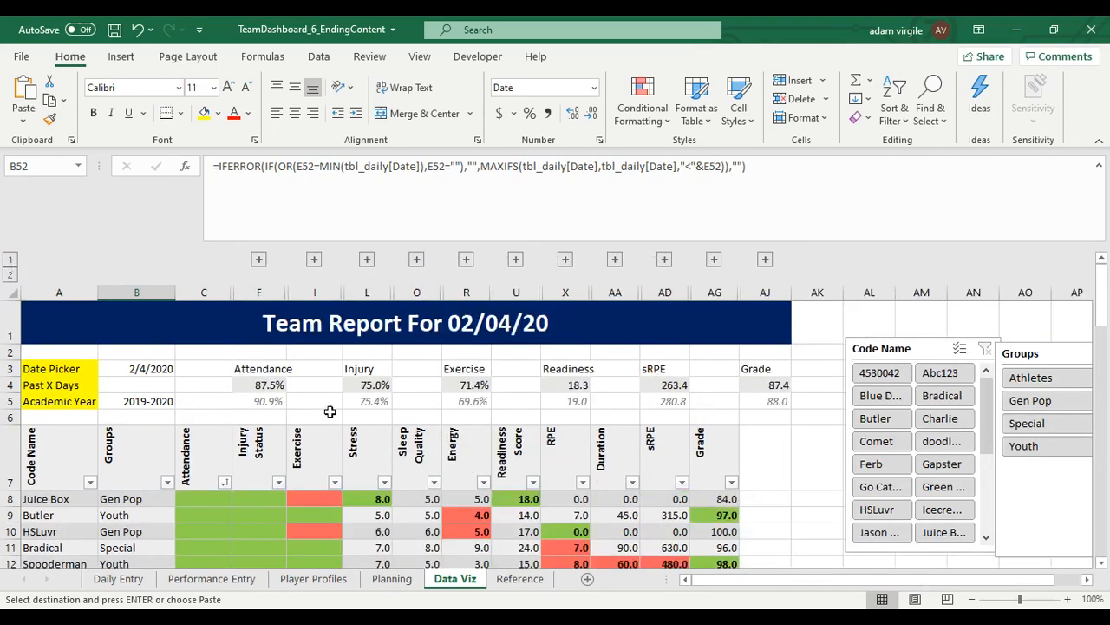
{"action": "scroll", "coordinate": [367, 456], "scroll_direction": "down", "scroll_amount": 14}
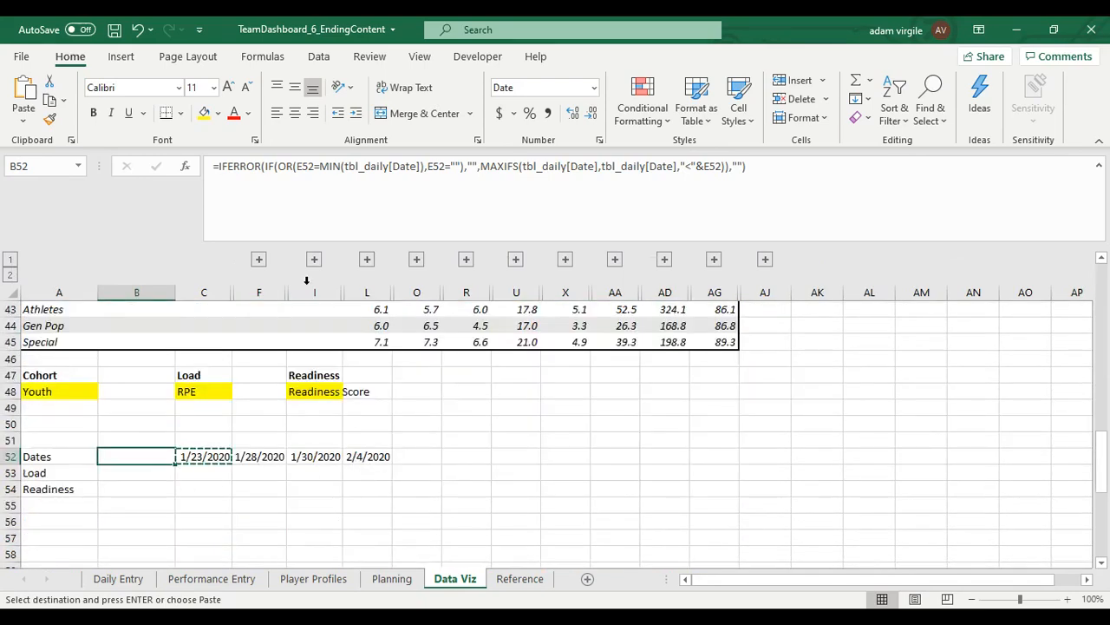
Change all three E52 references in B52's previous-date formula to C52.
{"action": "left_click", "coordinate": [308, 166]}
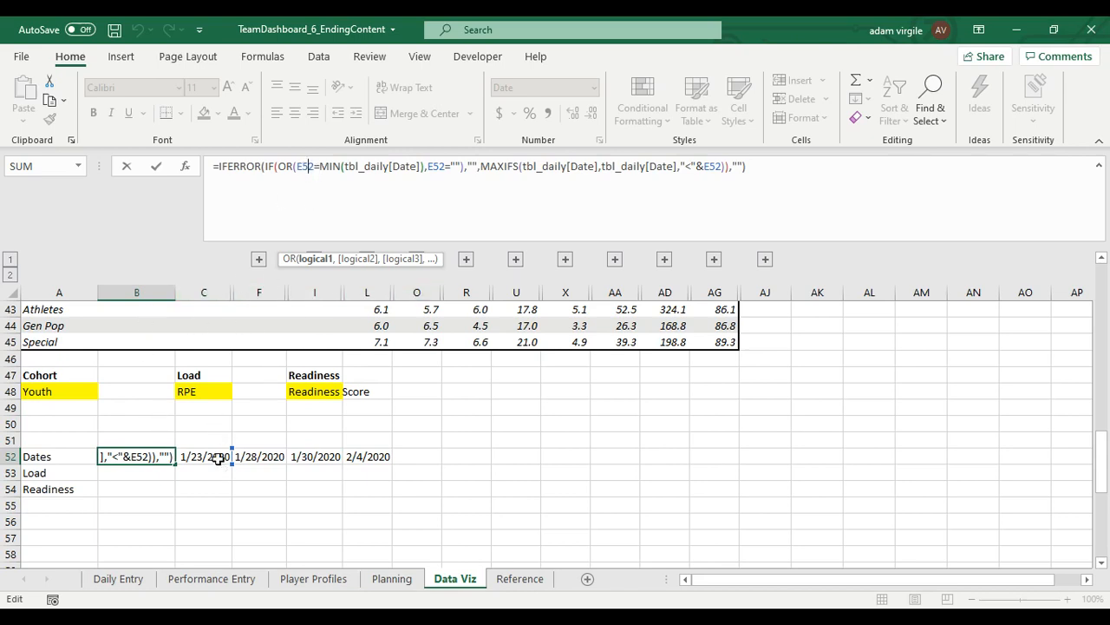
{"action": "key", "text": "BackSpace"}
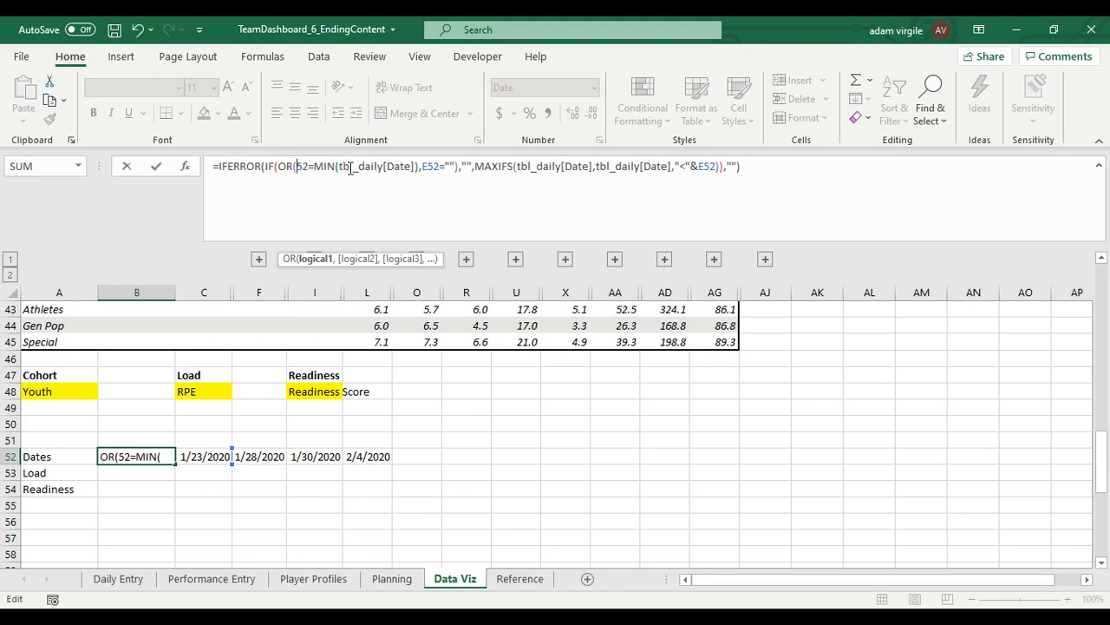
{"action": "type", "text": "C"}
{"action": "left_click", "coordinate": [433, 166]}
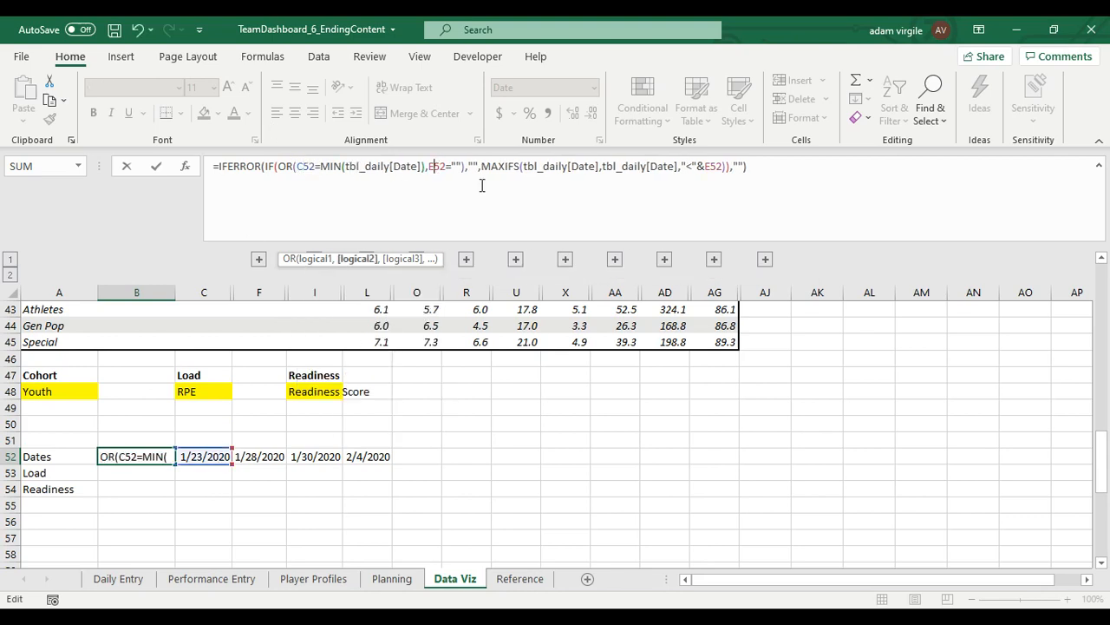
{"action": "key", "text": "BackSpace"}
{"action": "type", "text": "C"}
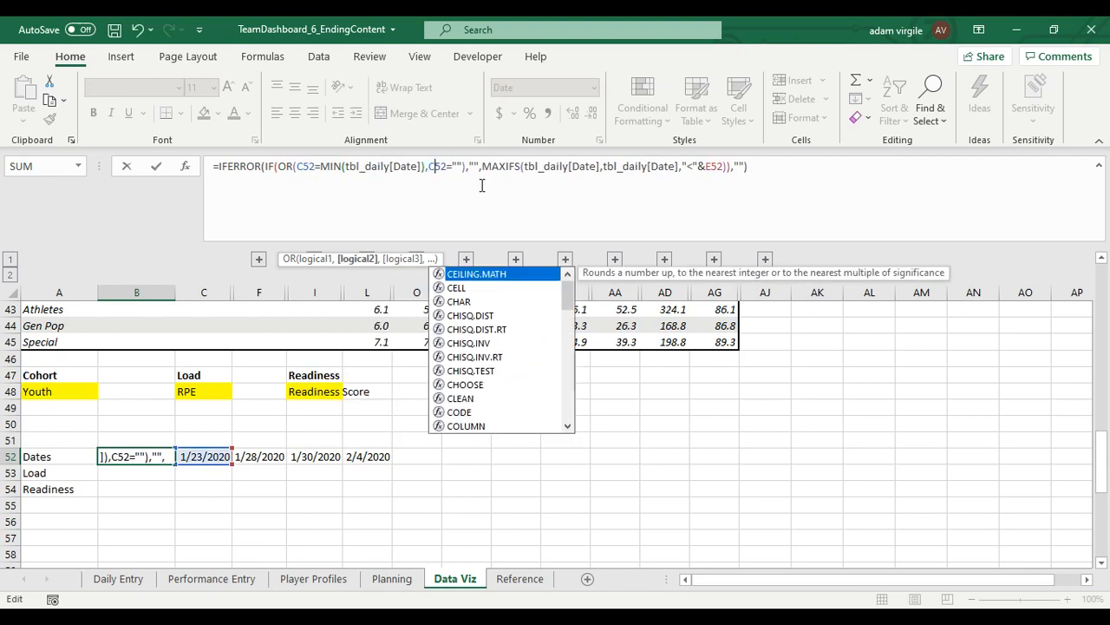
{"action": "left_click", "coordinate": [710, 165]}
{"action": "key", "text": "BackSpace"}
{"action": "type", "text": "C"}
{"action": "key", "text": "Return"}
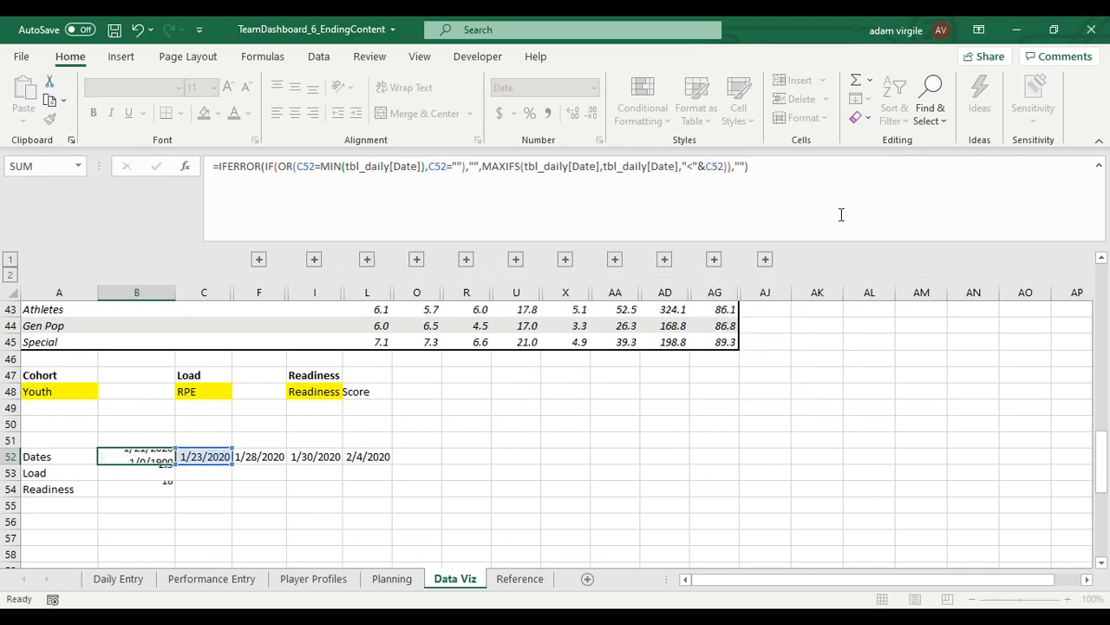
{"action": "left_click", "coordinate": [160, 458]}
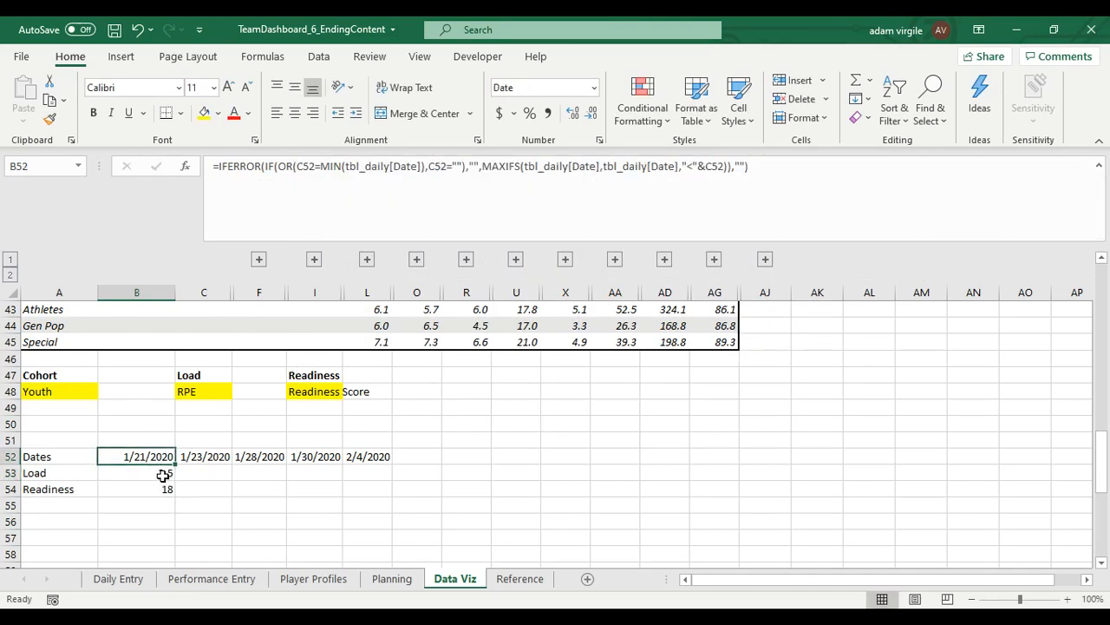
Examine the Load and Readiness formulas in B53:B54 and which date cell the Load formula refers to.
{"action": "left_click", "coordinate": [163, 475]}
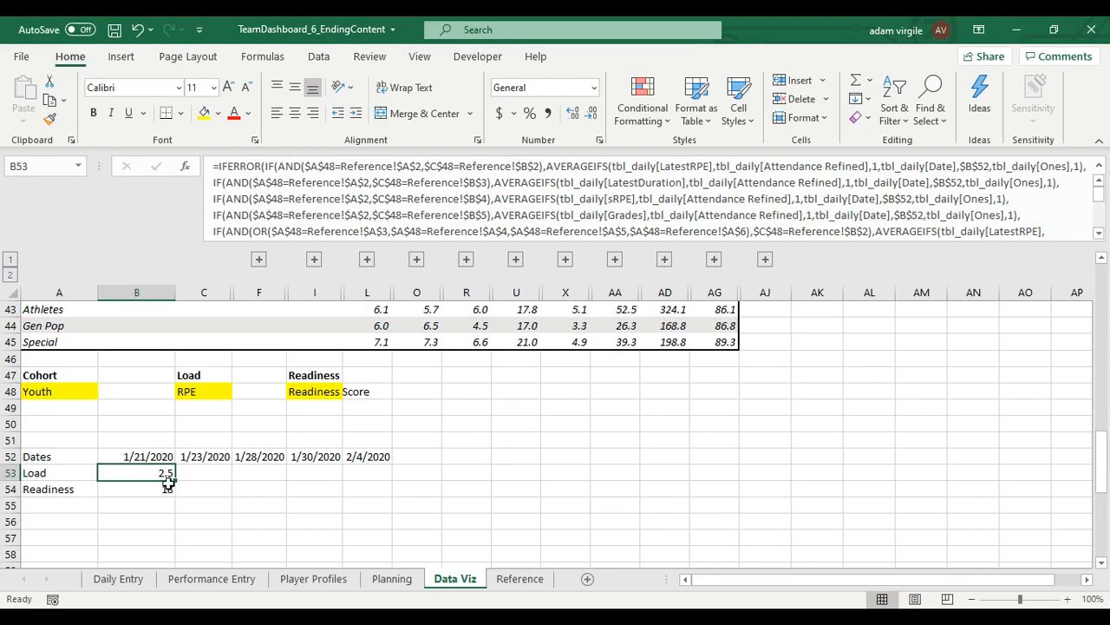
{"action": "left_click_drag", "start_coordinate": [155, 472], "coordinate": [155, 488]}
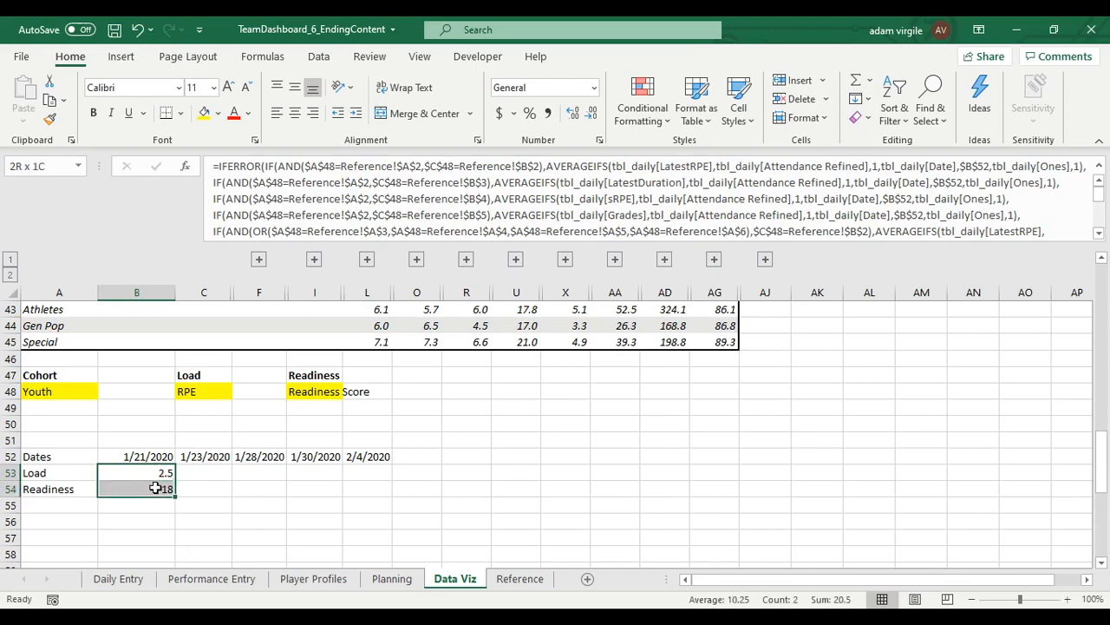
{"action": "left_click", "coordinate": [368, 473]}
{"action": "left_click", "coordinate": [153, 474]}
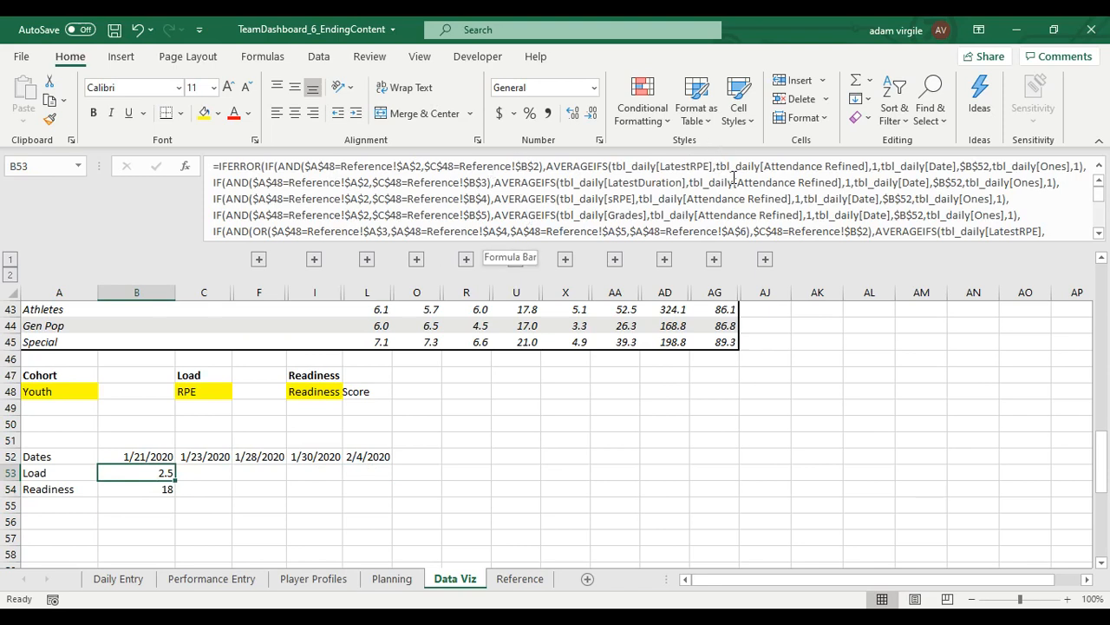
{"action": "left_click", "coordinate": [961, 168]}
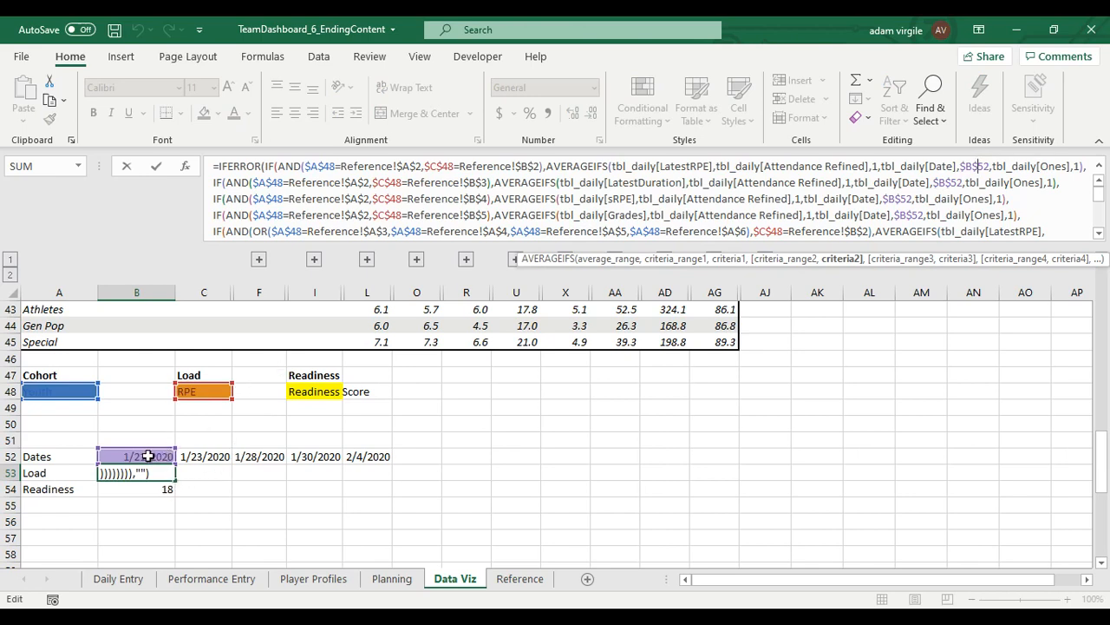
{"action": "key", "text": "Escape"}
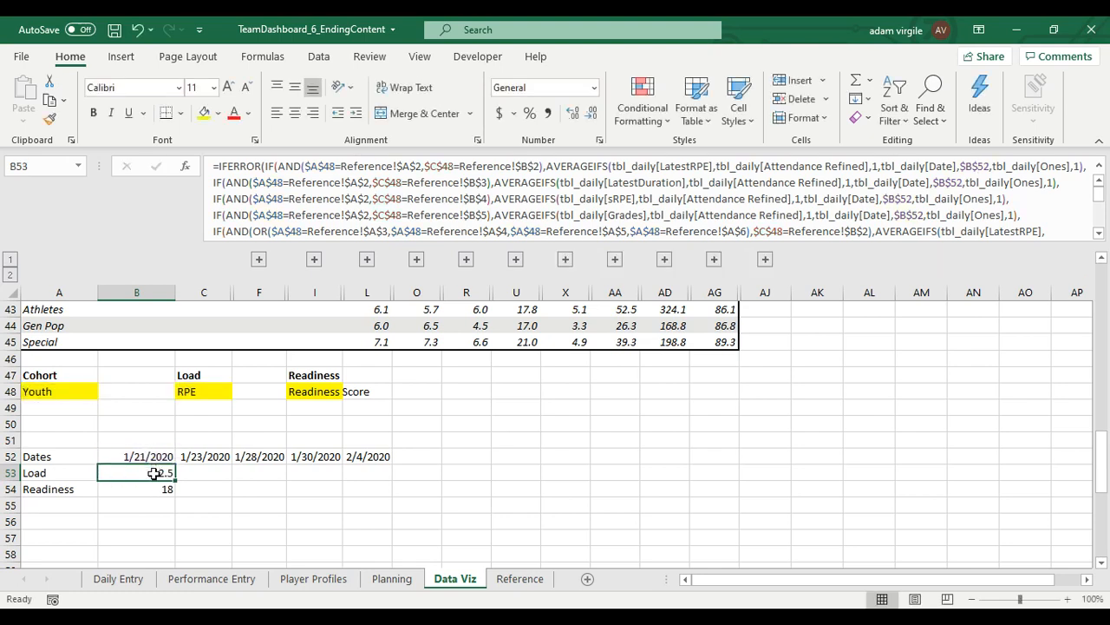
Copy the Load and Readiness formulas from B53:B54 to columns C, F, I and L of the same rows.
{"action": "left_click_drag", "start_coordinate": [153, 473], "coordinate": [228, 483]}
{"action": "key", "text": "ctrl+c"}
{"action": "left_click", "coordinate": [214, 477]}
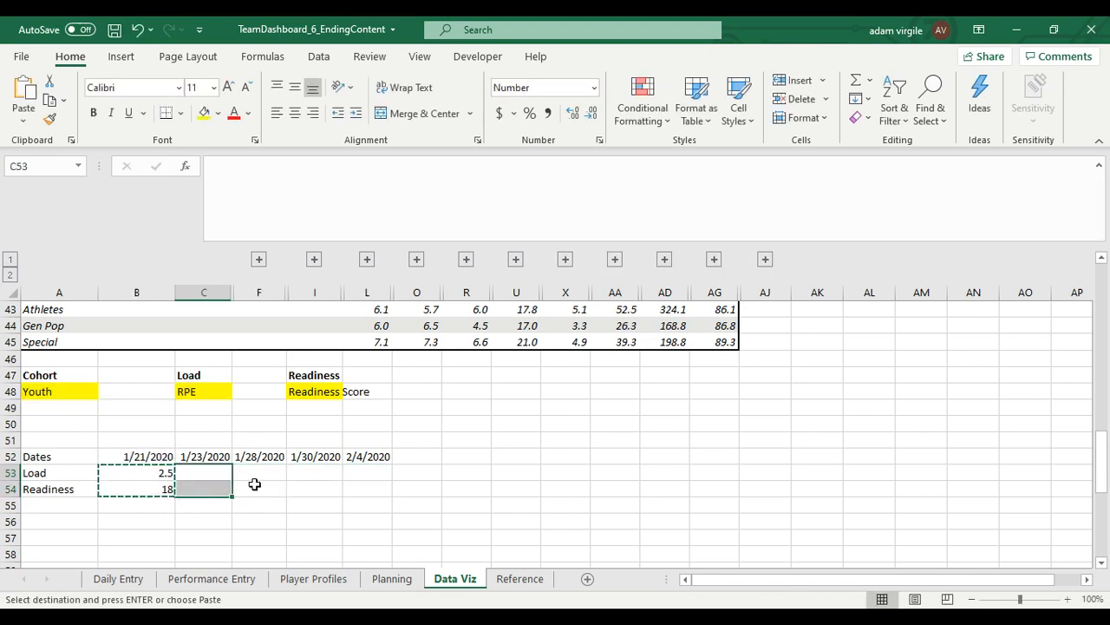
{"action": "key", "text": "ctrl+v"}
{"action": "left_click", "coordinate": [261, 473]}
{"action": "key", "text": "ctrl+v"}
{"action": "left_click", "coordinate": [334, 473]}
{"action": "key", "text": "ctrl+v"}
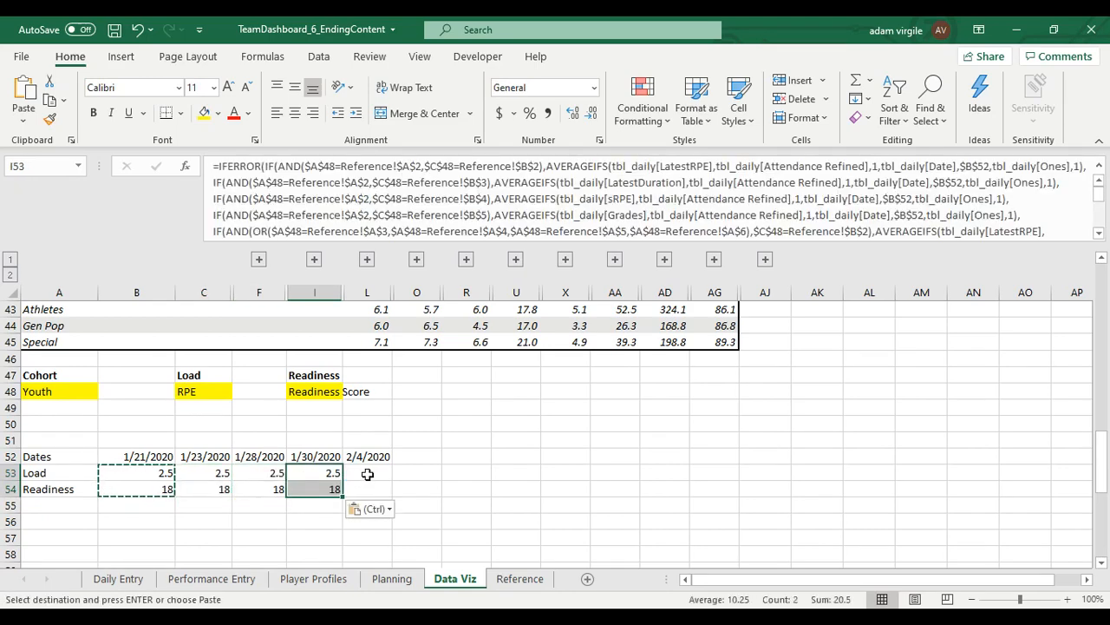
{"action": "left_click", "coordinate": [368, 474]}
{"action": "key", "text": "ctrl+v"}
{"action": "key", "text": "Escape"}
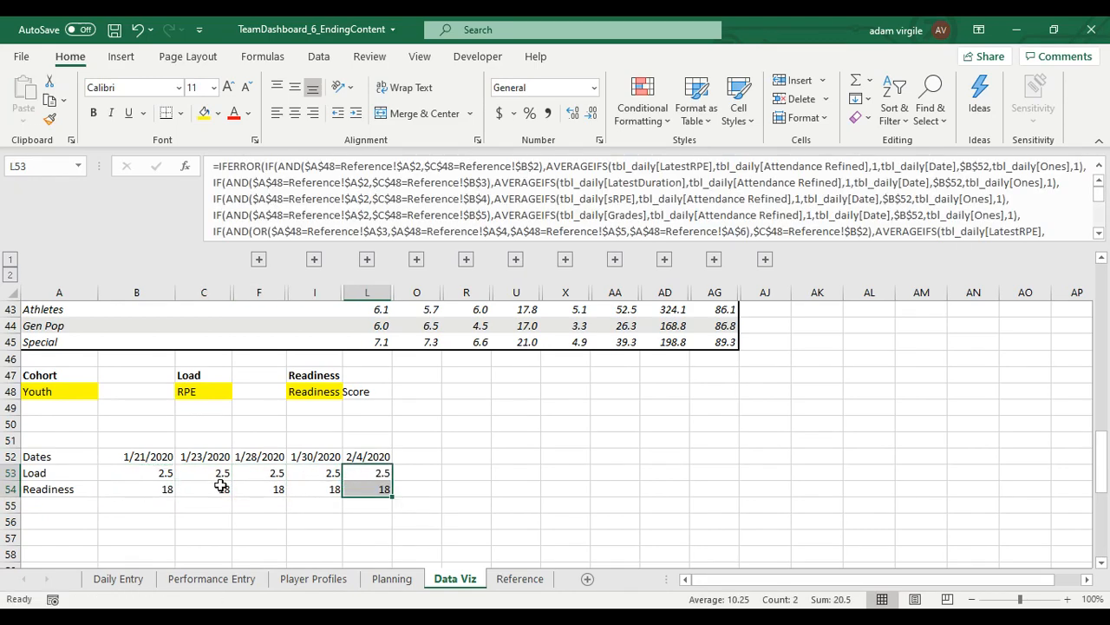
Check the date reference in C53 and replace every $B$52 with $C$52 in the formulas of C53:C54.
{"action": "left_click", "coordinate": [220, 473]}
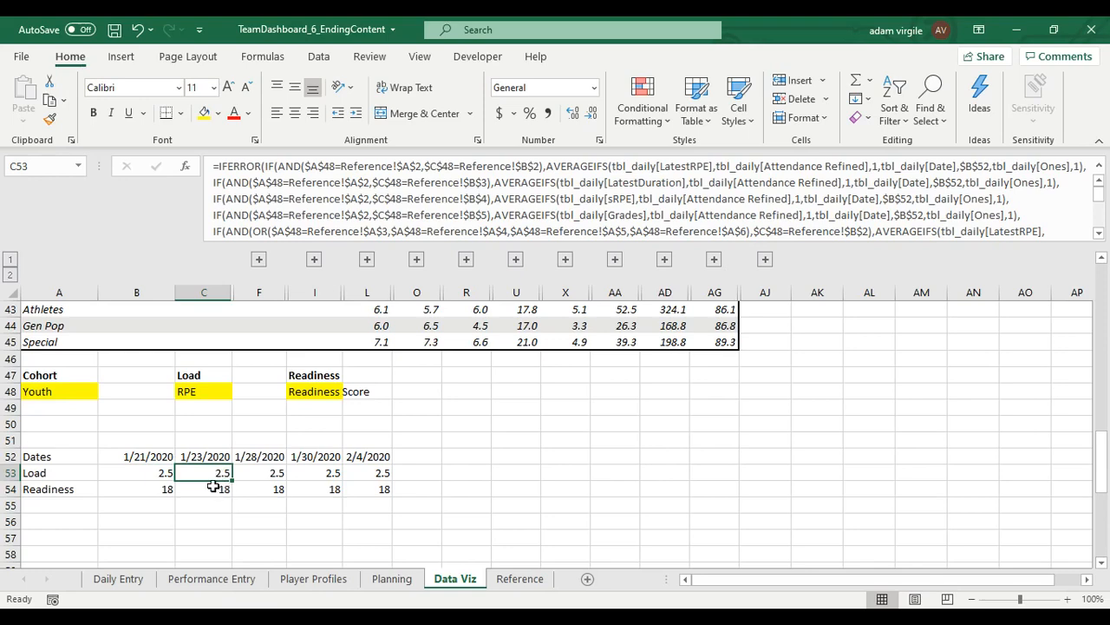
{"action": "left_click", "coordinate": [966, 171]}
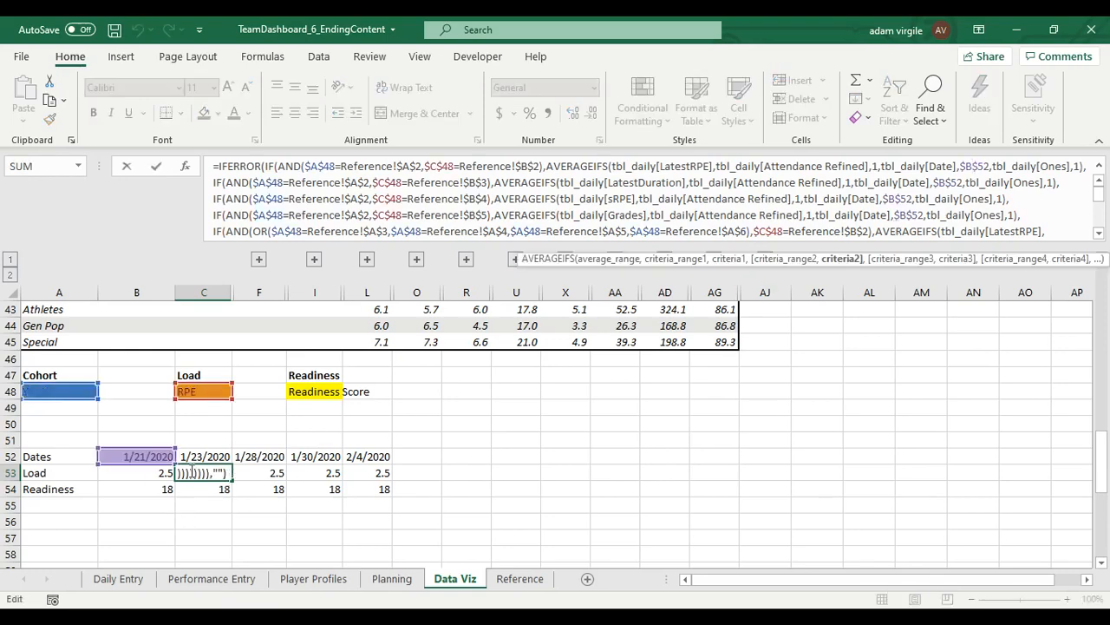
{"action": "key", "text": "Escape"}
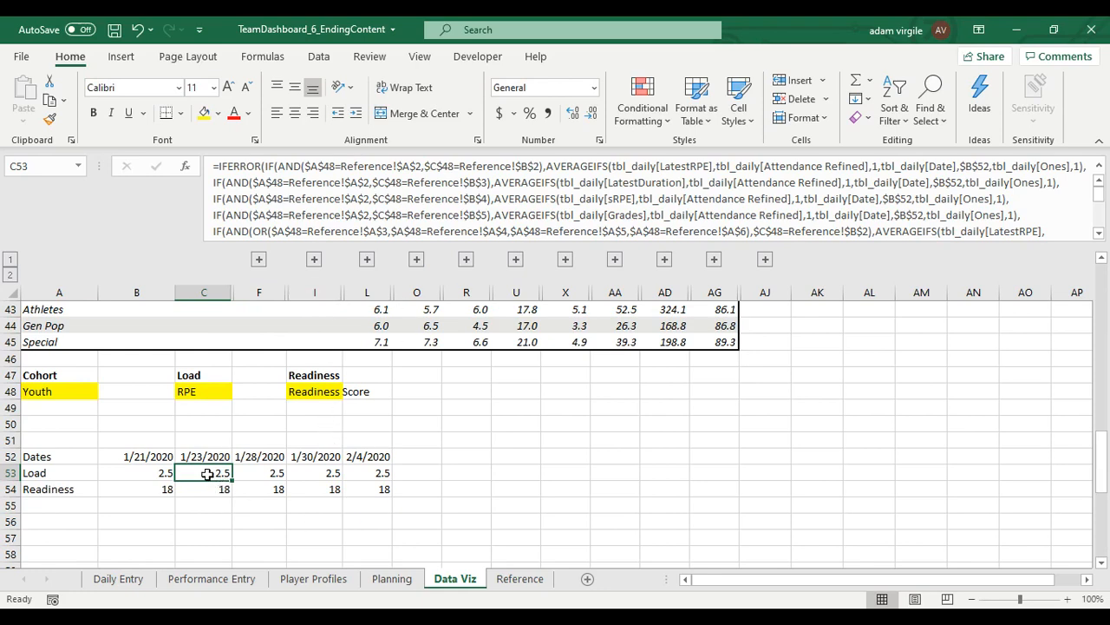
{"action": "left_click_drag", "start_coordinate": [208, 474], "coordinate": [210, 494]}
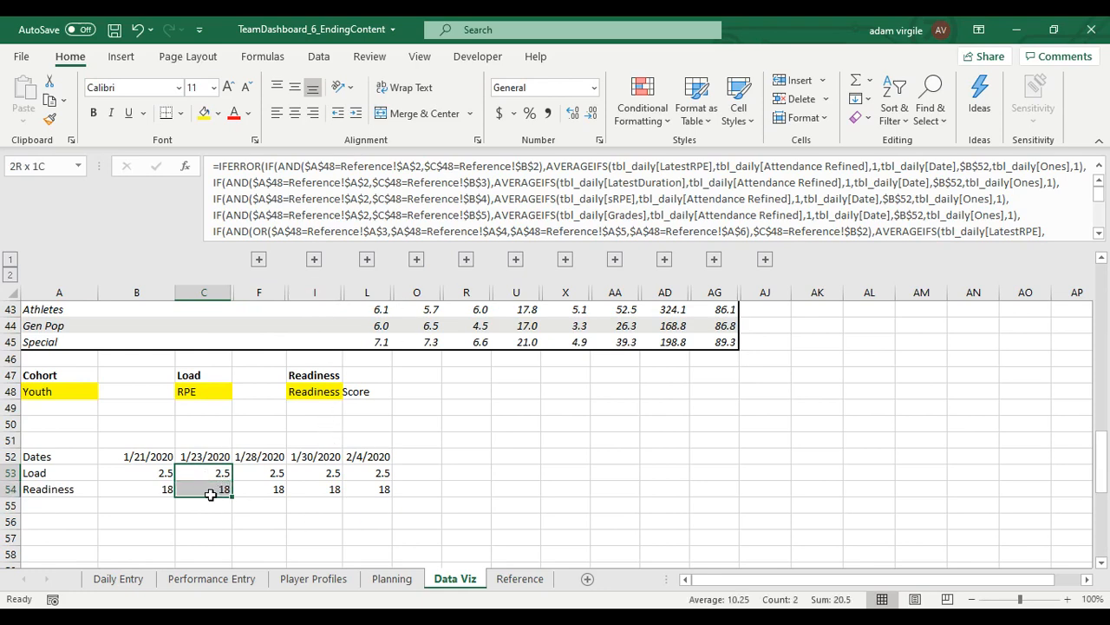
{"action": "left_click", "coordinate": [930, 112]}
{"action": "left_click", "coordinate": [953, 164]}
{"action": "key", "text": "shift+Tab"}
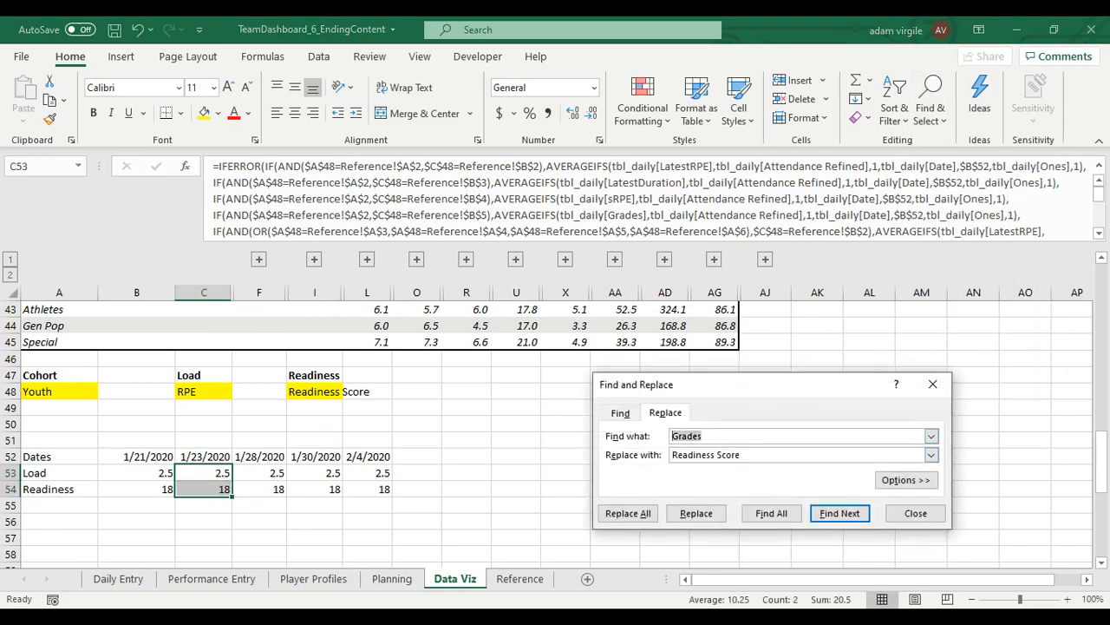
{"action": "type", "text": "$"}
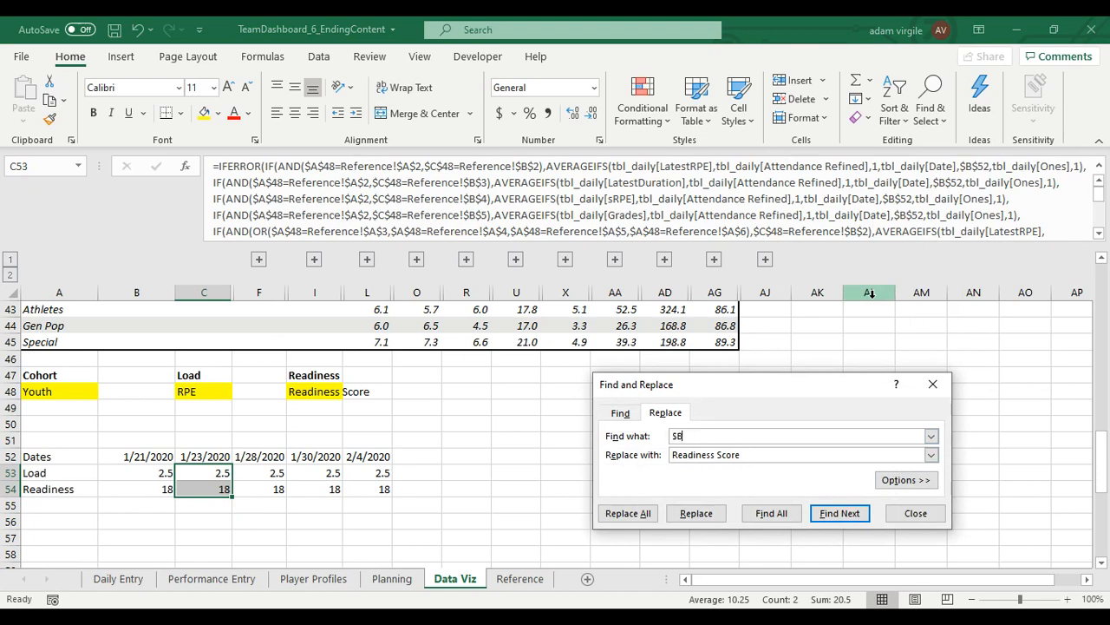
{"action": "type", "text": "B$52"}
{"action": "key", "text": "Tab"}
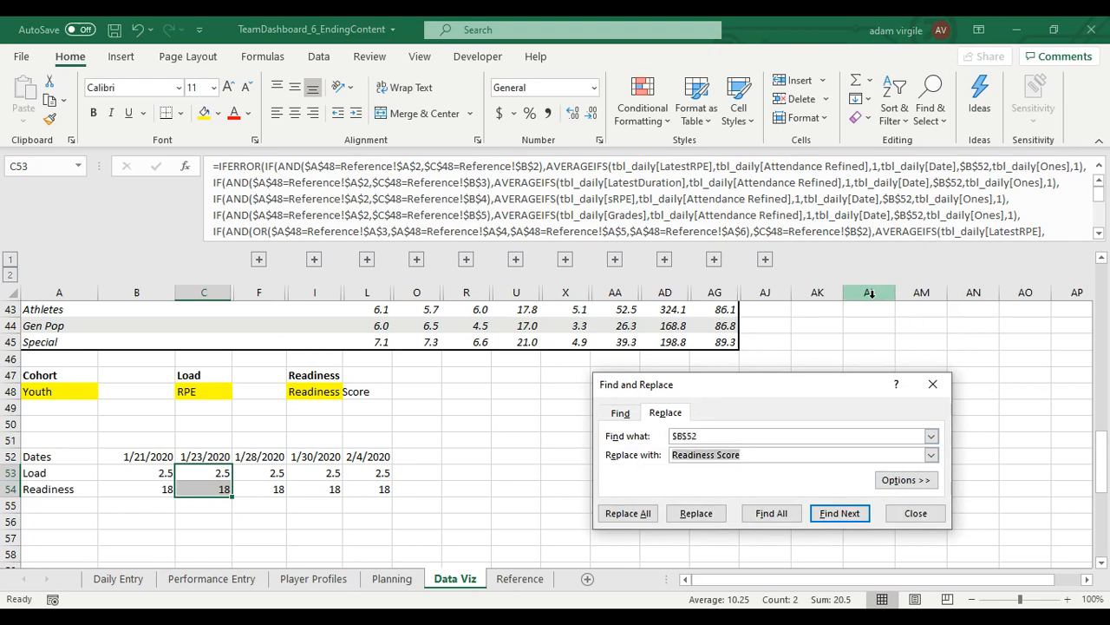
{"action": "type", "text": "$C$52"}
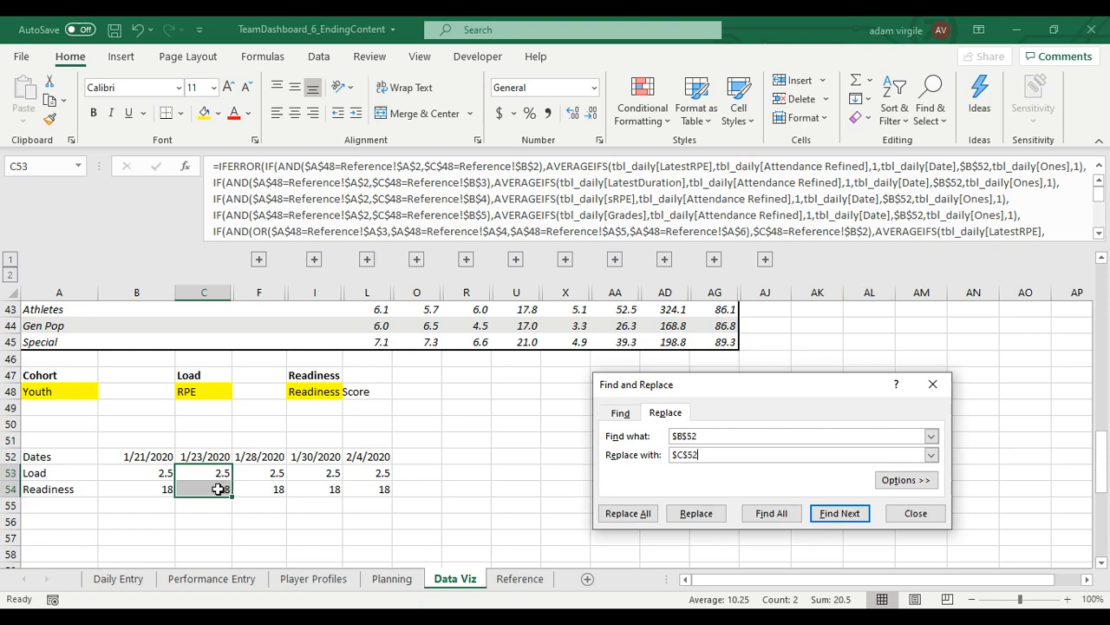
{"action": "key", "text": "alt+a"}
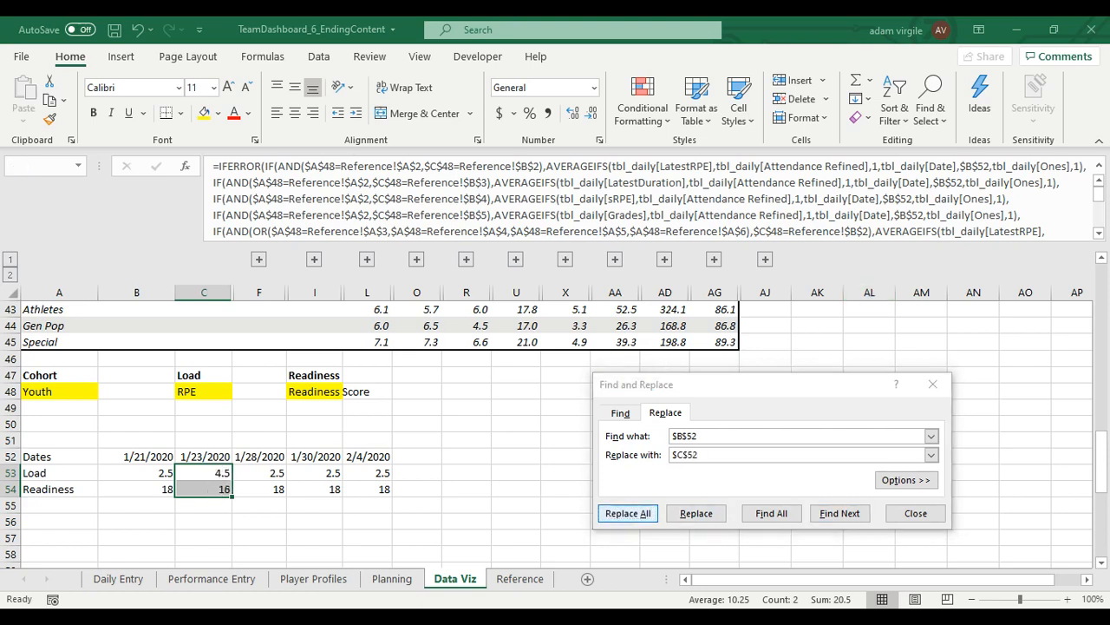
{"action": "key", "text": "Return"}
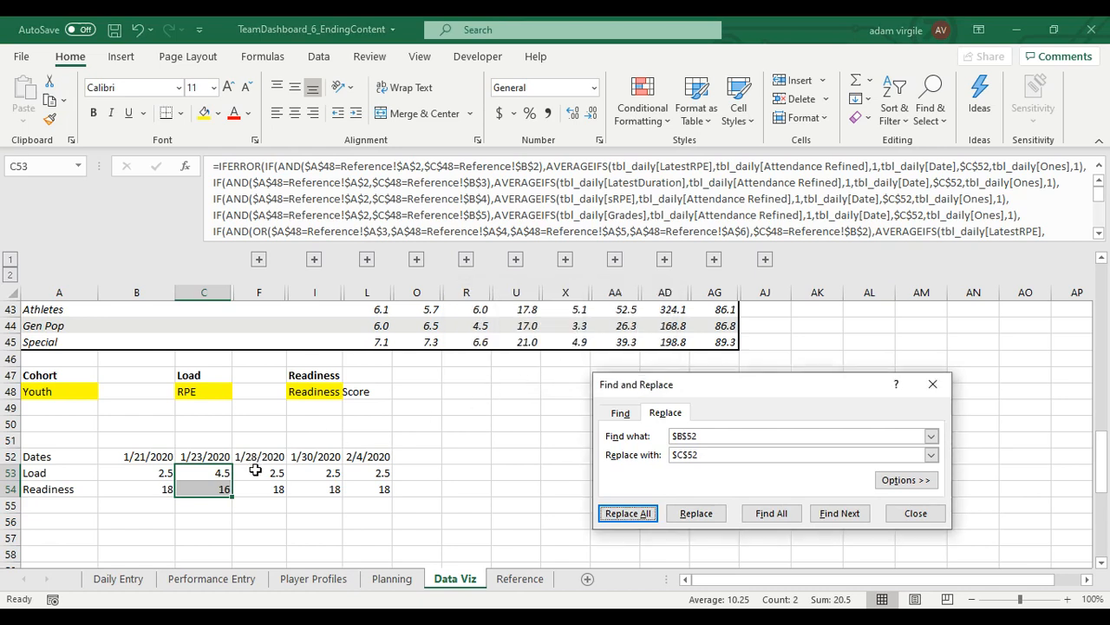
Replace every $B$52 with $F$52 in the Load and Readiness formulas of F53:F54.
{"action": "left_click_drag", "start_coordinate": [255, 473], "coordinate": [264, 488]}
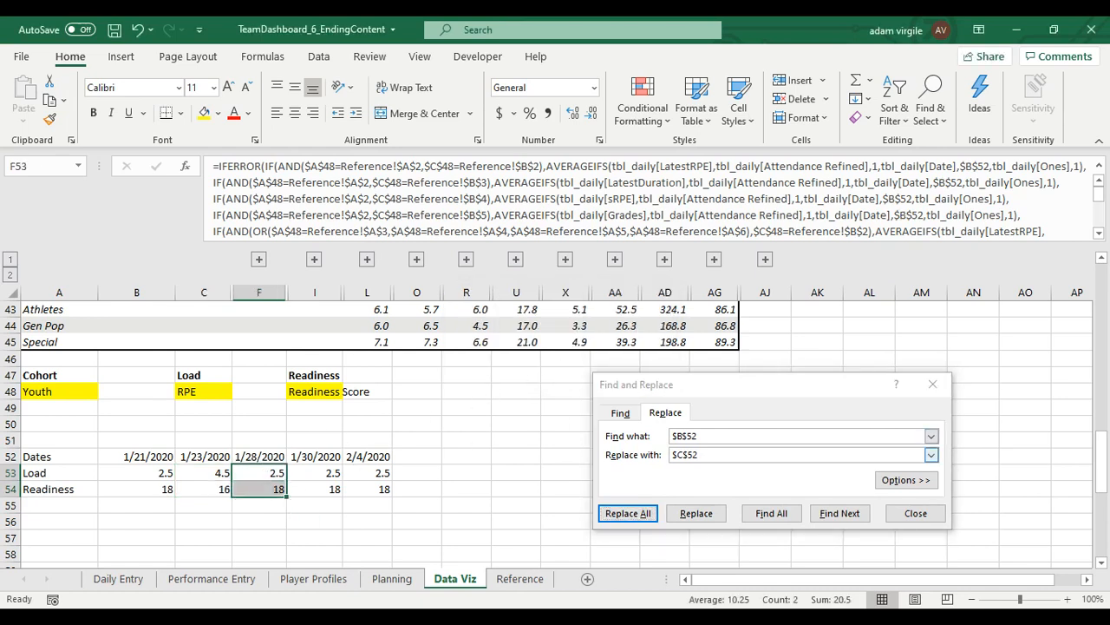
{"action": "left_click", "coordinate": [684, 454]}
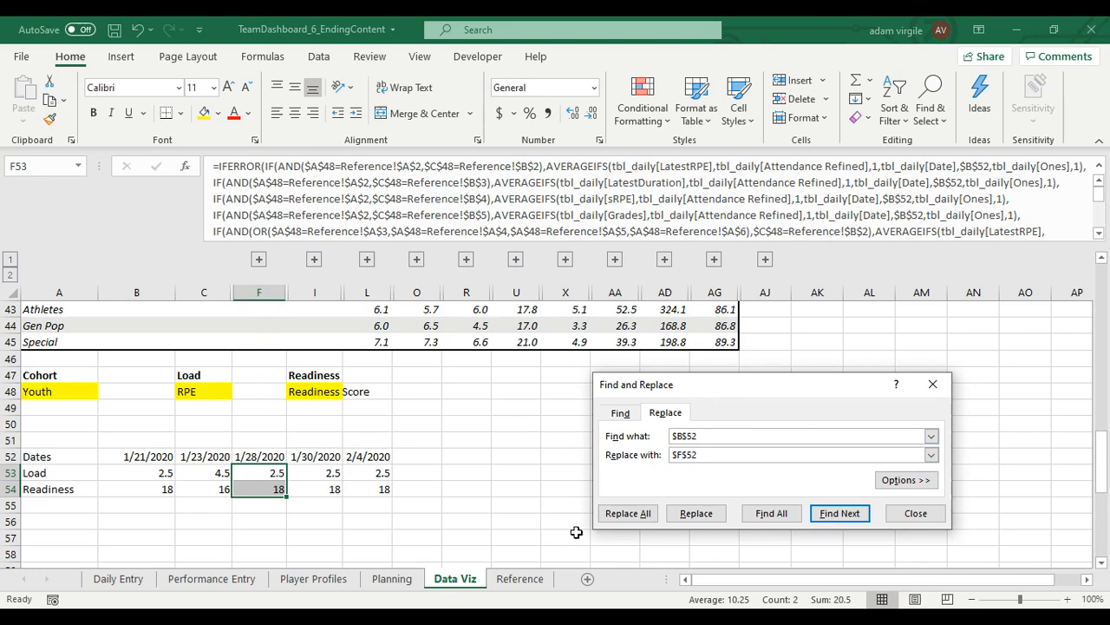
{"action": "left_click", "coordinate": [627, 513]}
{"action": "left_click", "coordinate": [560, 364]}
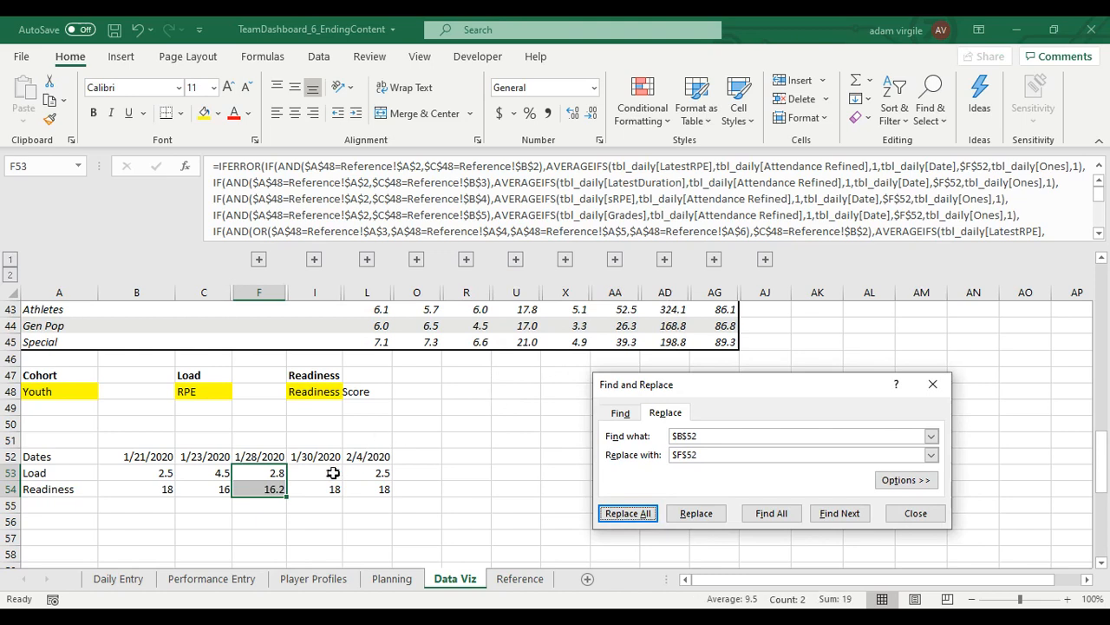
Replace every $B$52 with $I$52 in the Load and Readiness formulas of I53:I54.
{"action": "left_click_drag", "start_coordinate": [333, 473], "coordinate": [327, 488]}
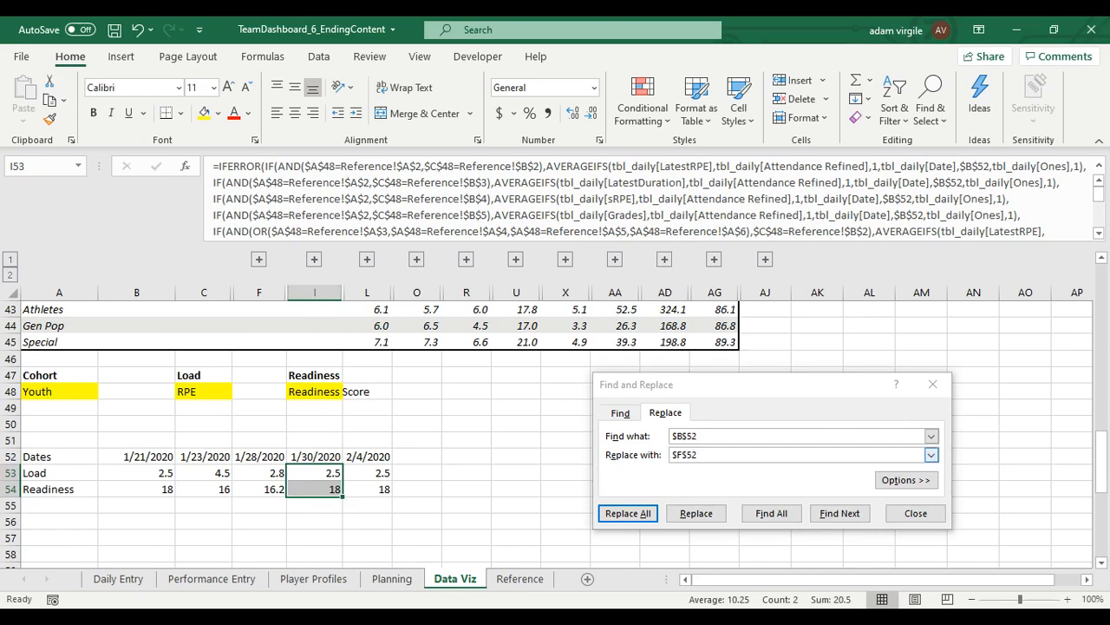
{"action": "left_click", "coordinate": [682, 454]}
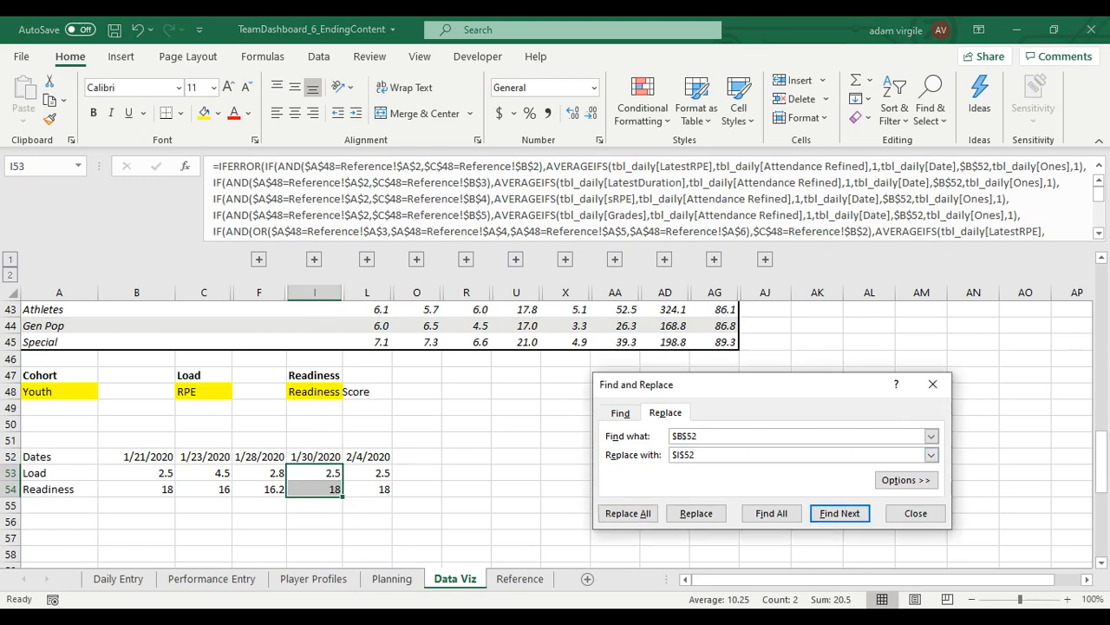
{"action": "left_click", "coordinate": [628, 512]}
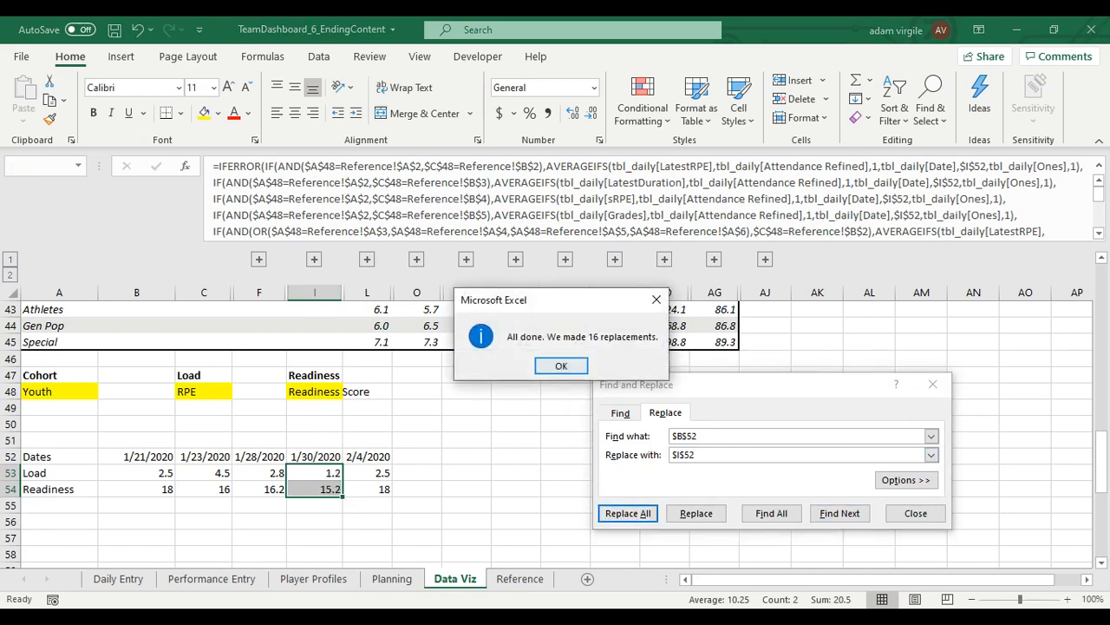
{"action": "left_click", "coordinate": [562, 366]}
Replace every $B$52 with $L$52 in the Load and Readiness formulas of L53:L54 and close the replace dialog.
{"action": "left_click_drag", "start_coordinate": [380, 472], "coordinate": [382, 488]}
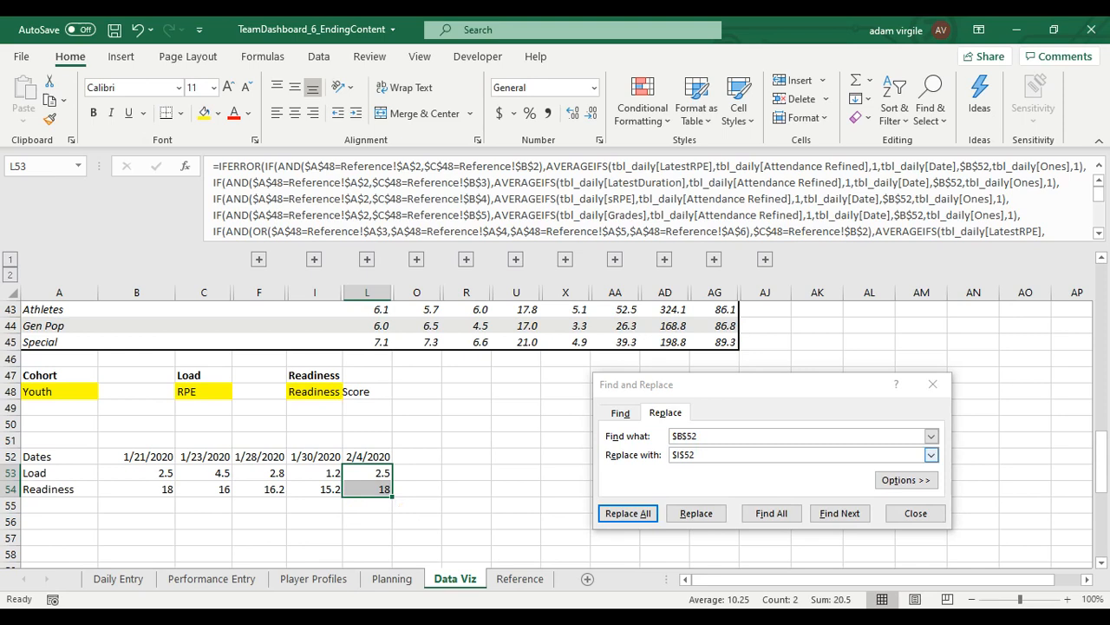
{"action": "left_click", "coordinate": [676, 454]}
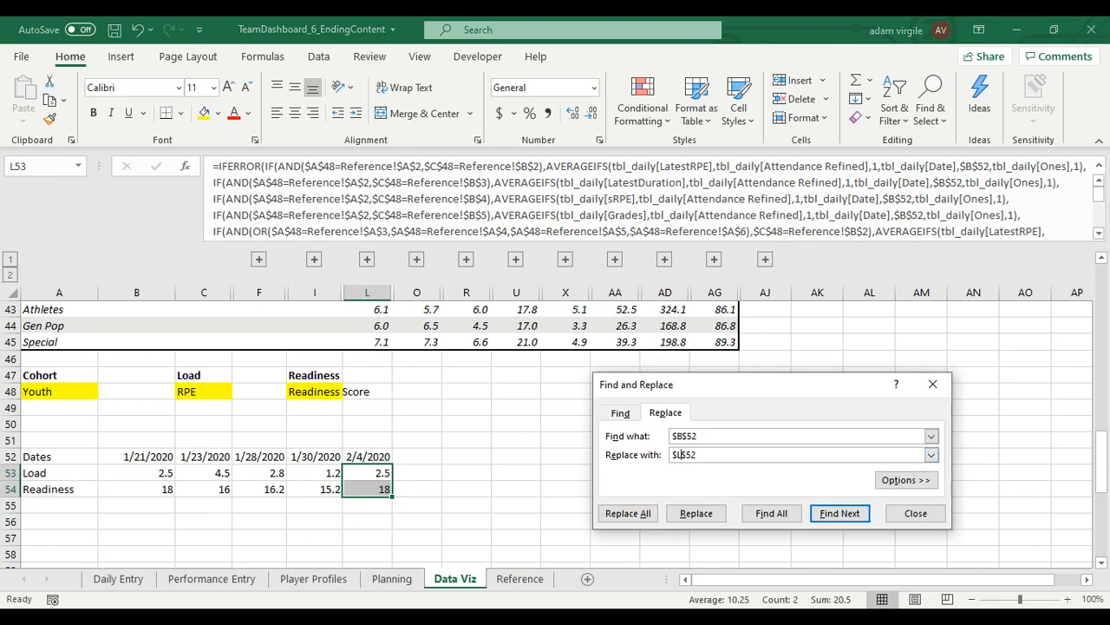
{"action": "left_click", "coordinate": [628, 513]}
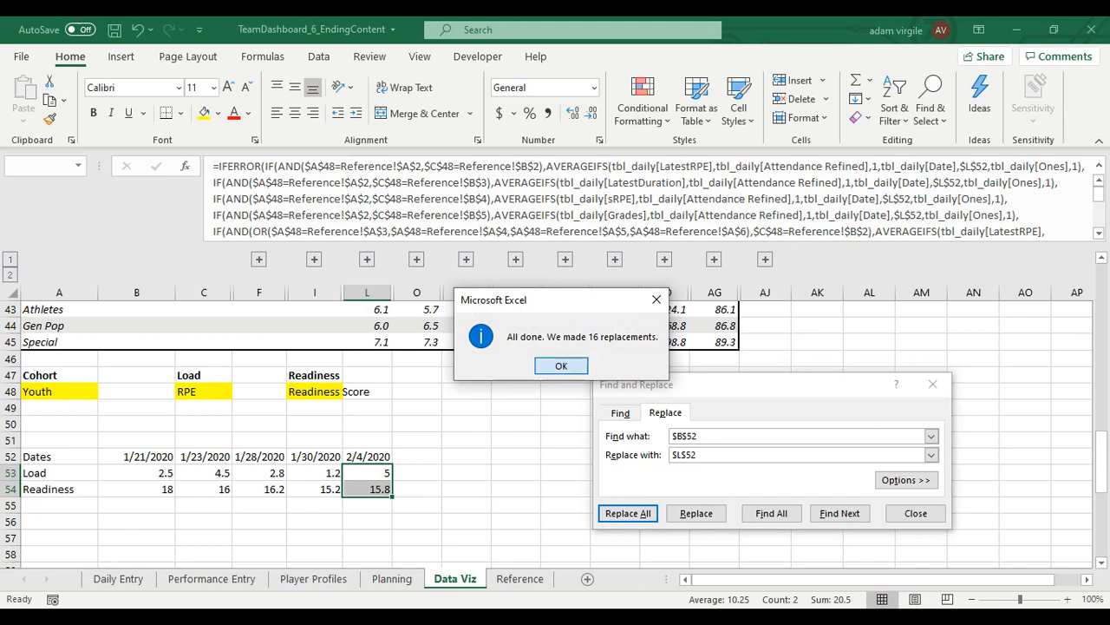
{"action": "left_click", "coordinate": [561, 366]}
{"action": "left_click", "coordinate": [916, 513]}
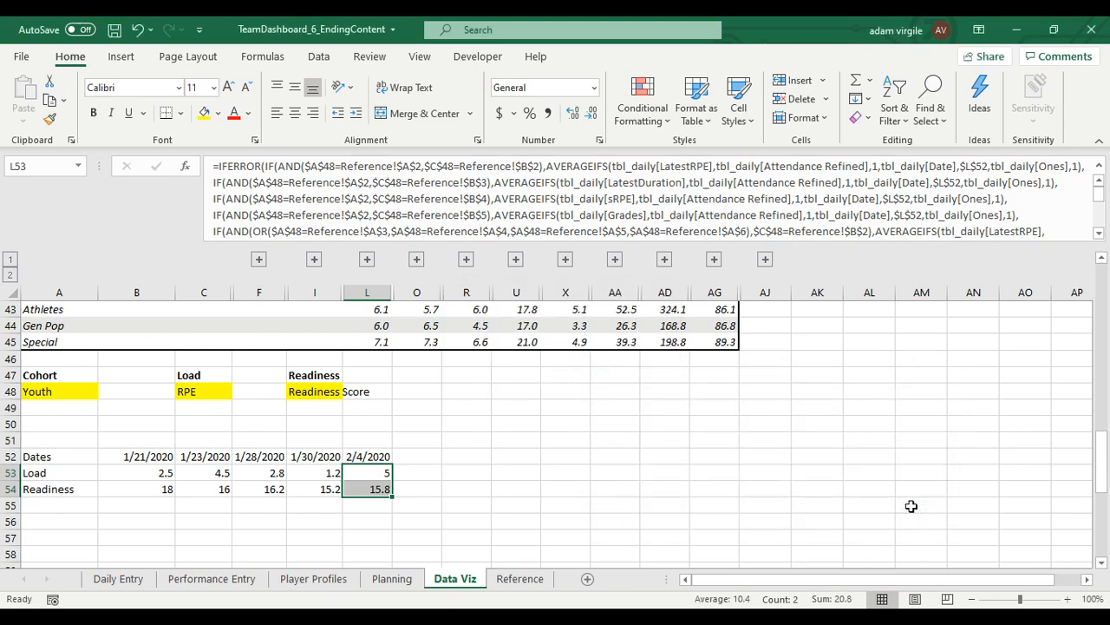
Set the Cohort selector in A48 to Athletes.
{"action": "left_click", "coordinate": [466, 455]}
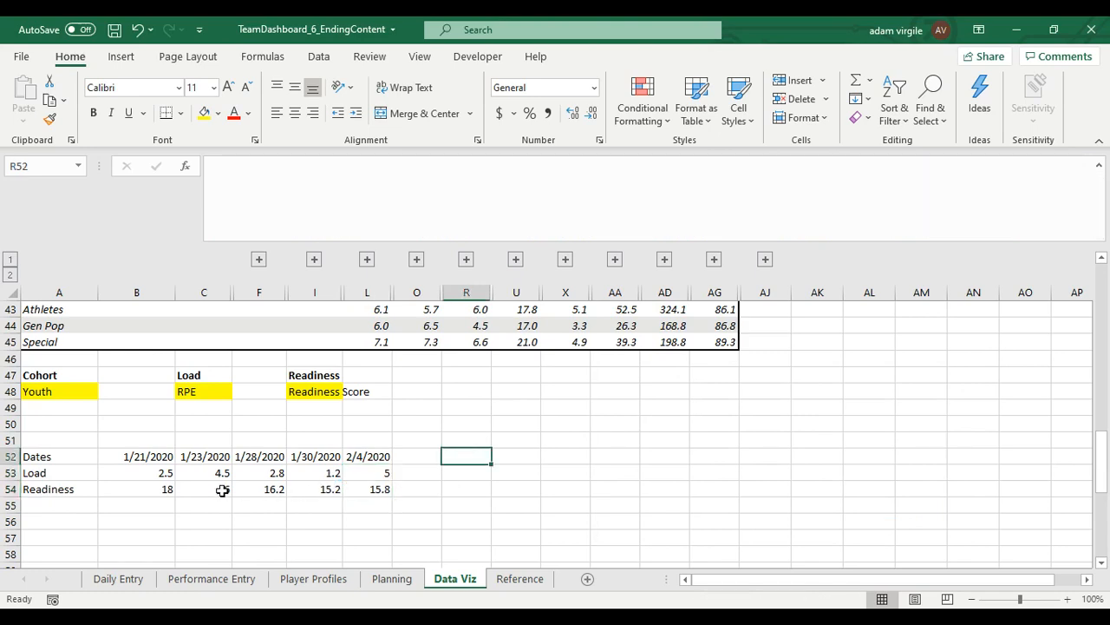
{"action": "left_click", "coordinate": [156, 473]}
{"action": "left_click", "coordinate": [89, 391]}
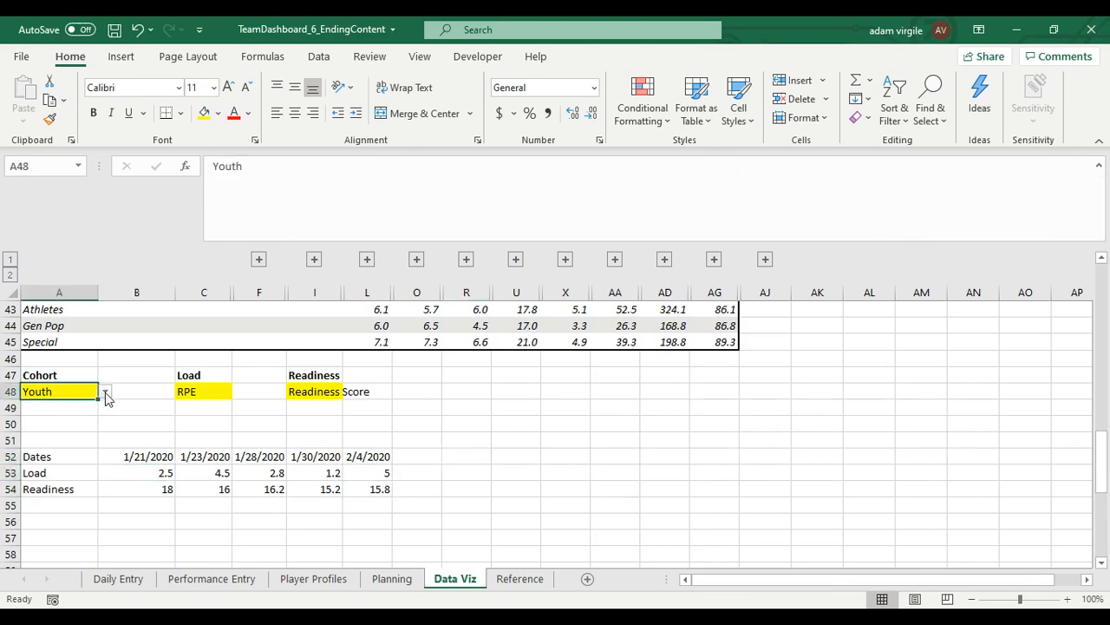
{"action": "left_click", "coordinate": [105, 392]}
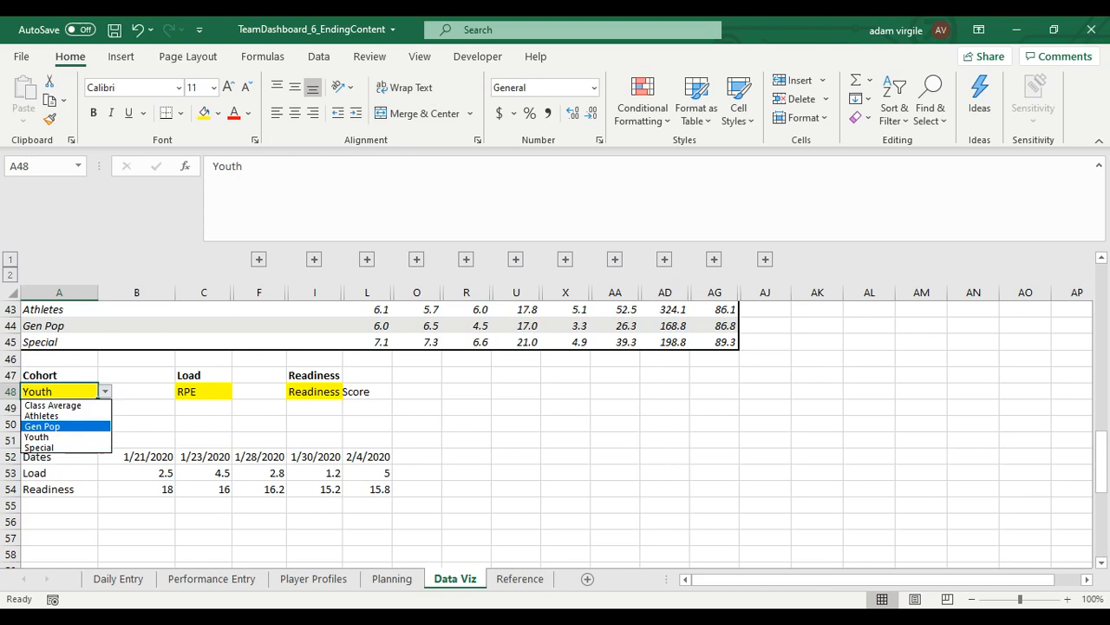
{"action": "left_click", "coordinate": [85, 416]}
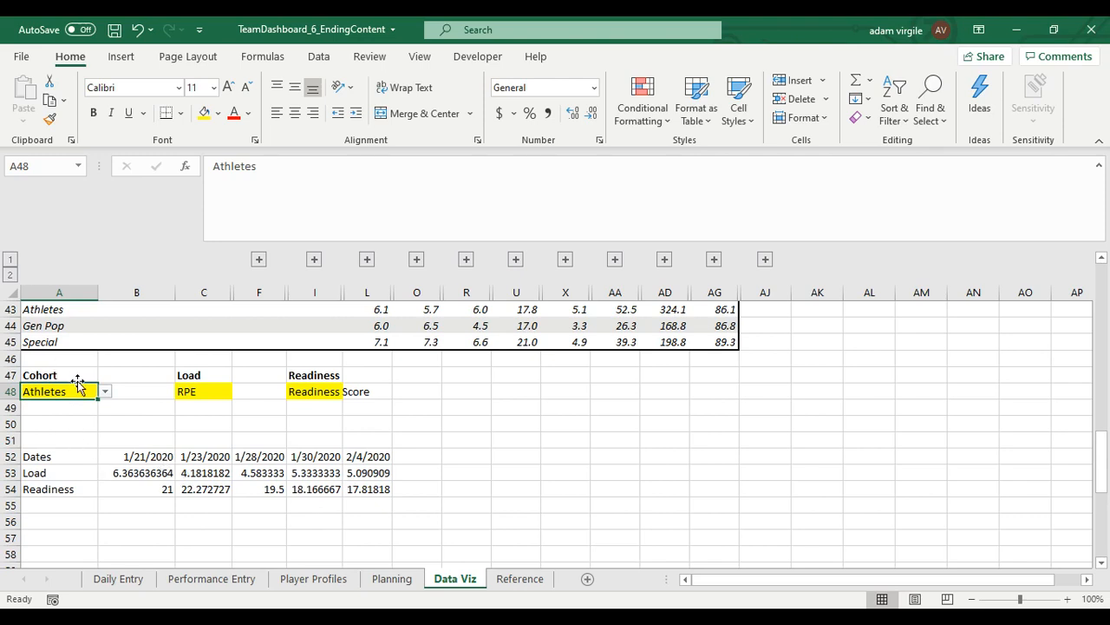
Check the Load and Readiness selectors in C48 and I48 and the date formulas across B52:L52.
{"action": "left_click", "coordinate": [205, 391]}
{"action": "left_click", "coordinate": [326, 391]}
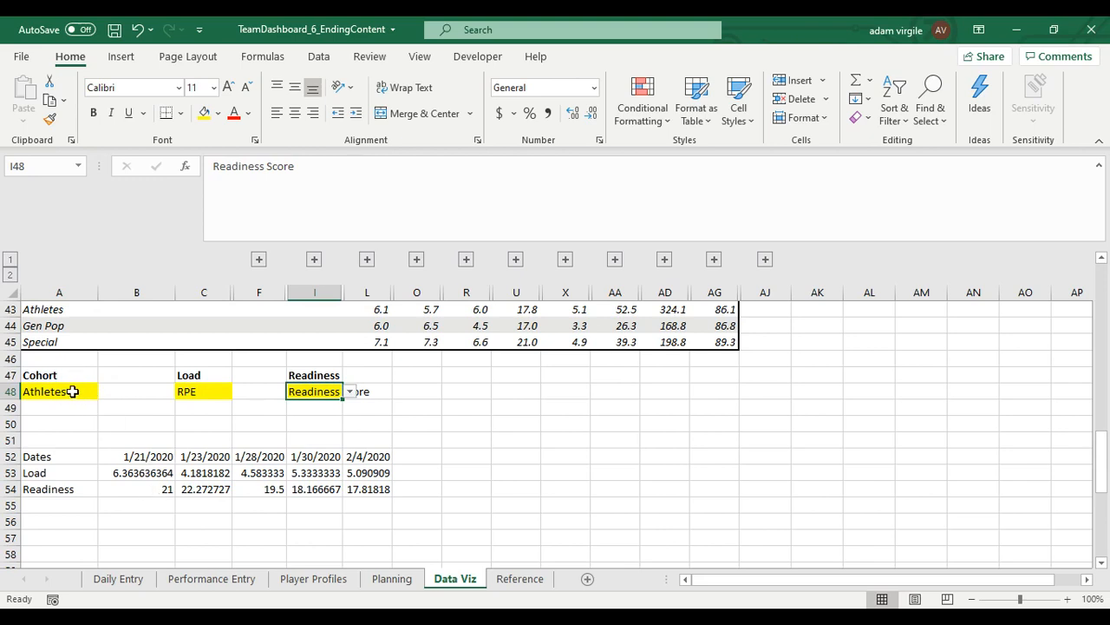
{"action": "left_click", "coordinate": [152, 458]}
{"action": "left_click", "coordinate": [205, 458]}
{"action": "left_click", "coordinate": [262, 459]}
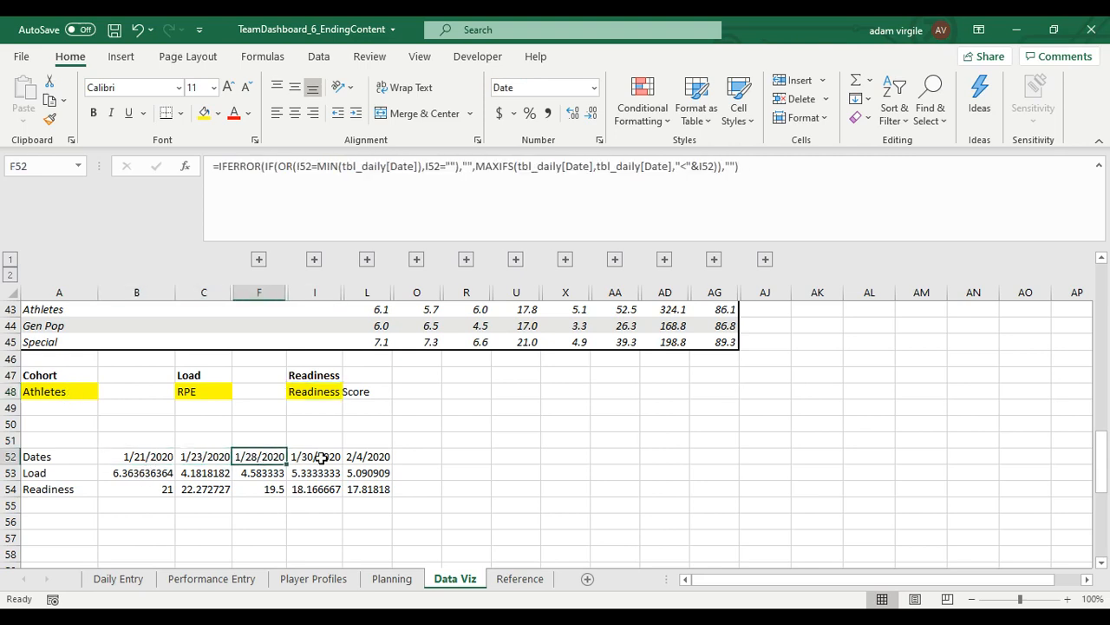
{"action": "left_click", "coordinate": [319, 458]}
{"action": "left_click", "coordinate": [366, 458]}
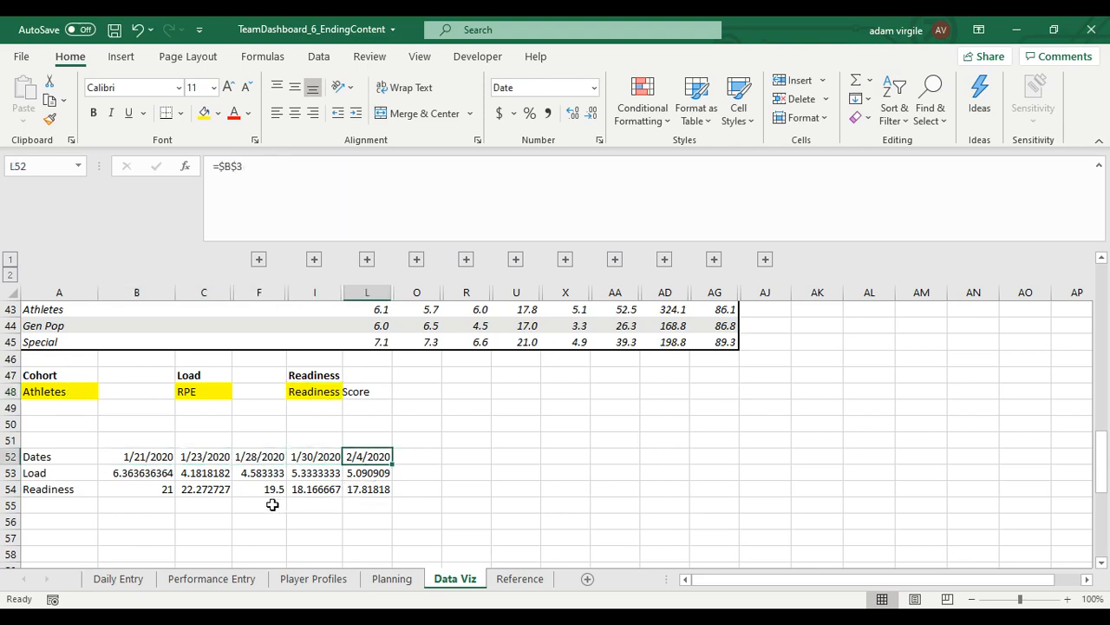
Look through the dates on the Daily Entry sheet and set the Date Picker in B3 of Data Viz to 2/11/2020.
{"action": "scroll", "coordinate": [225, 499], "scroll_direction": "up", "scroll_amount": 15}
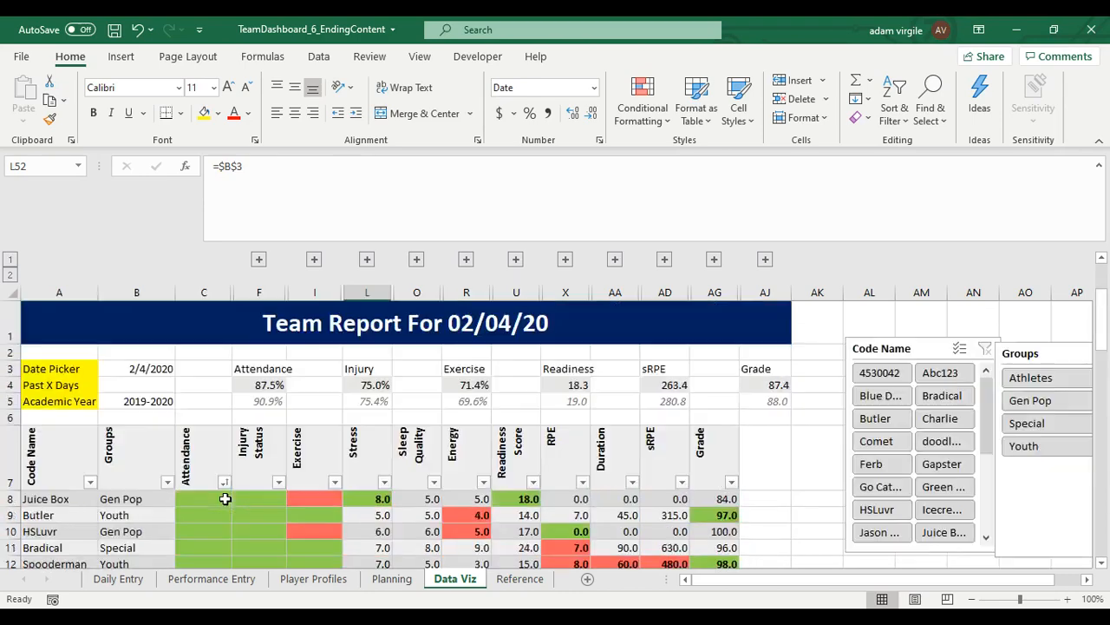
{"action": "left_click", "coordinate": [137, 382]}
{"action": "left_click", "coordinate": [146, 369]}
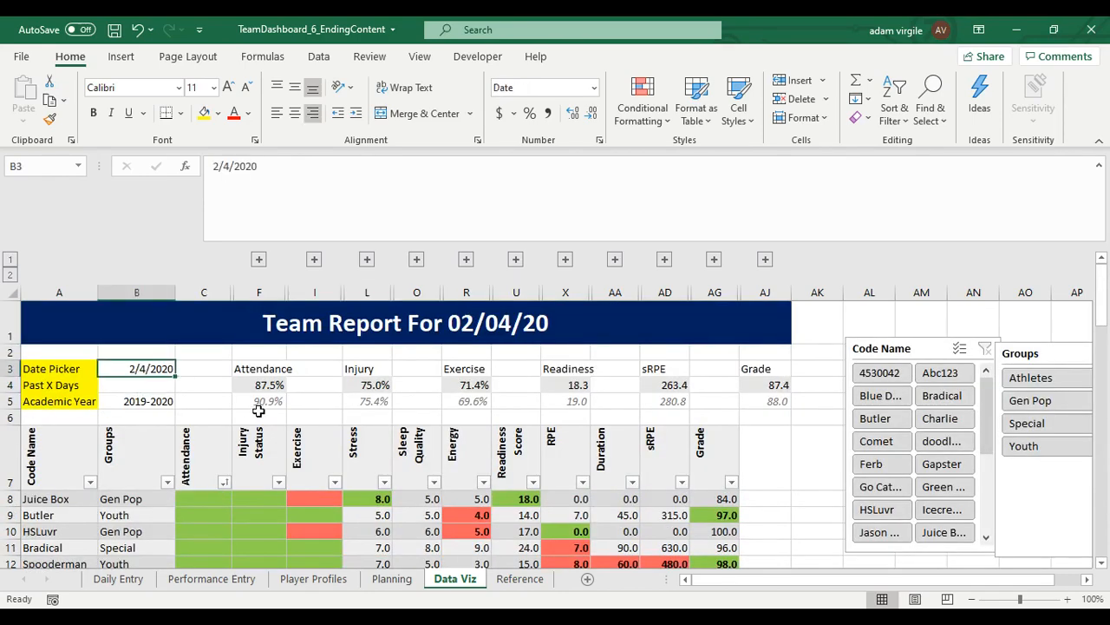
{"action": "left_click", "coordinate": [114, 578]}
{"action": "scroll", "coordinate": [182, 451], "scroll_direction": "down", "scroll_amount": 20}
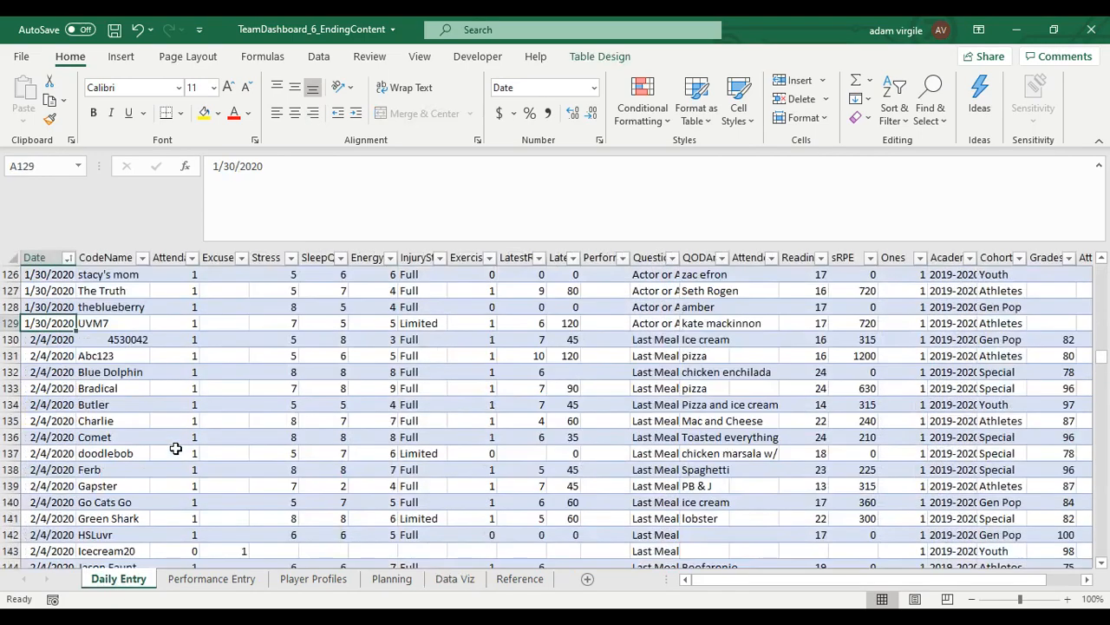
{"action": "scroll", "coordinate": [194, 450], "scroll_direction": "down", "scroll_amount": 12}
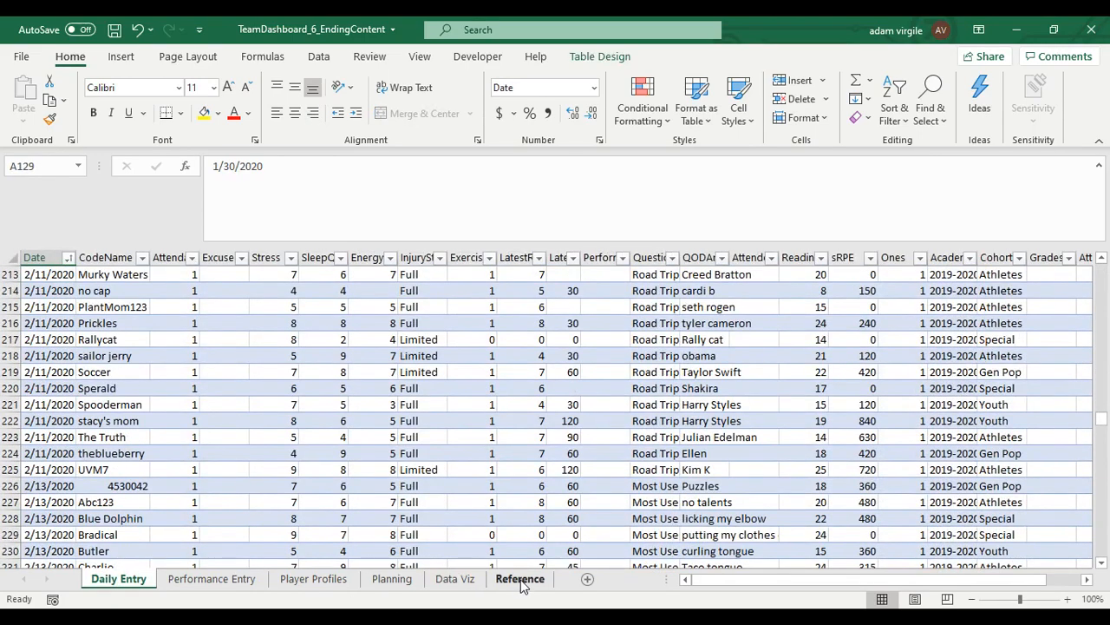
{"action": "left_click", "coordinate": [521, 579]}
{"action": "left_click", "coordinate": [458, 579]}
{"action": "type", "text": "2"}
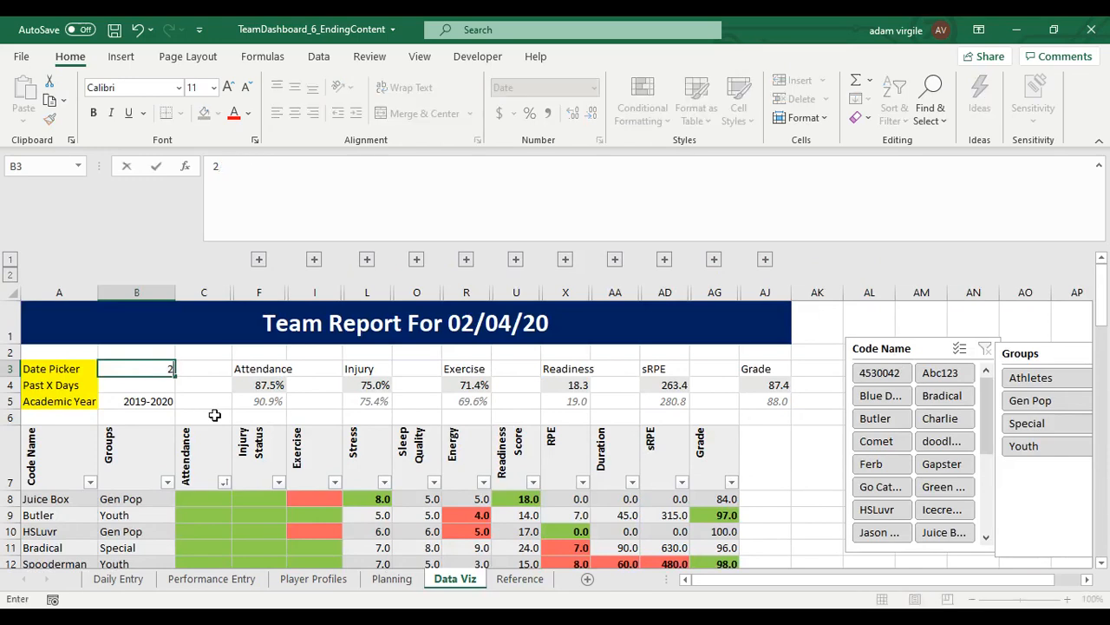
{"action": "type", "text": "/11/2020"}
{"action": "key", "text": "Return"}
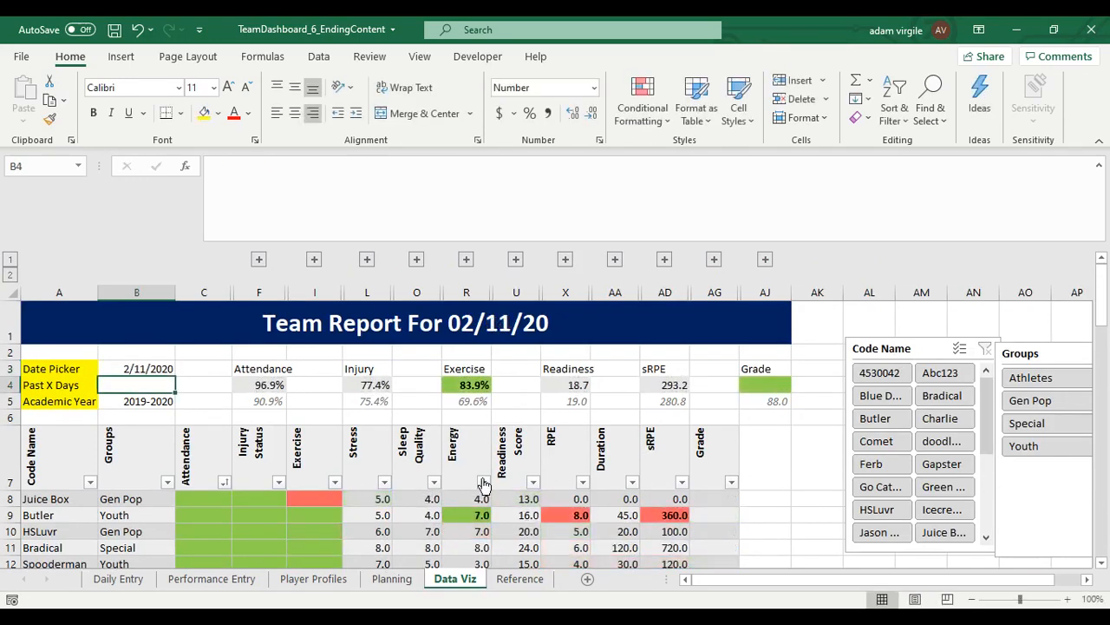
Fit column L to its date in L52, then narrow the column back to about its previous width.
{"action": "scroll", "coordinate": [503, 487], "scroll_direction": "down", "scroll_amount": 11}
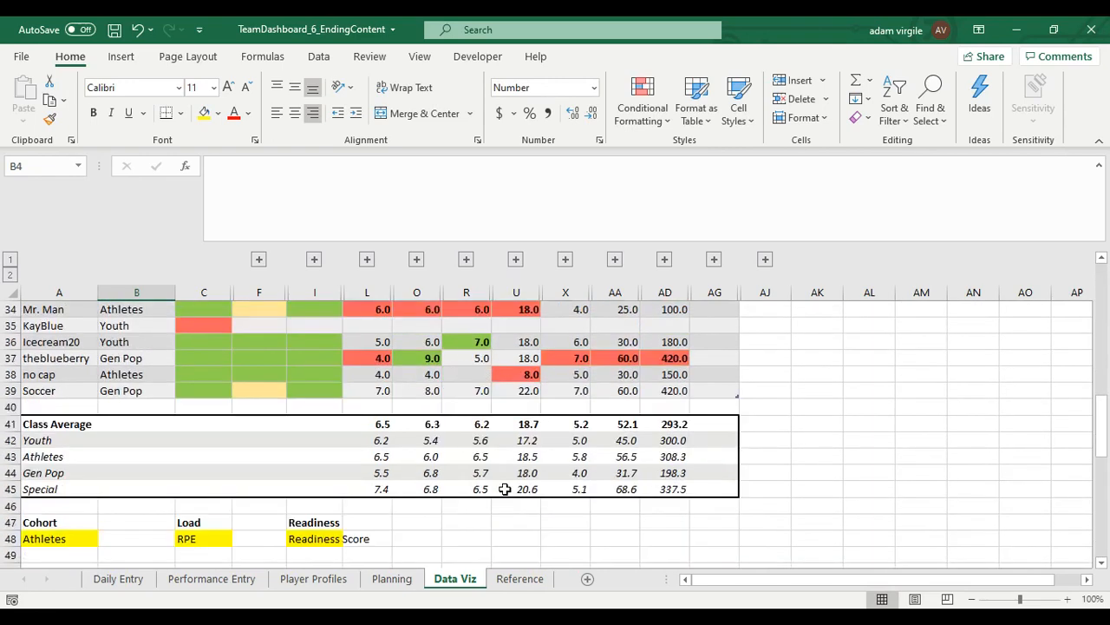
{"action": "scroll", "coordinate": [504, 489], "scroll_direction": "down", "scroll_amount": 3}
{"action": "left_click", "coordinate": [381, 458]}
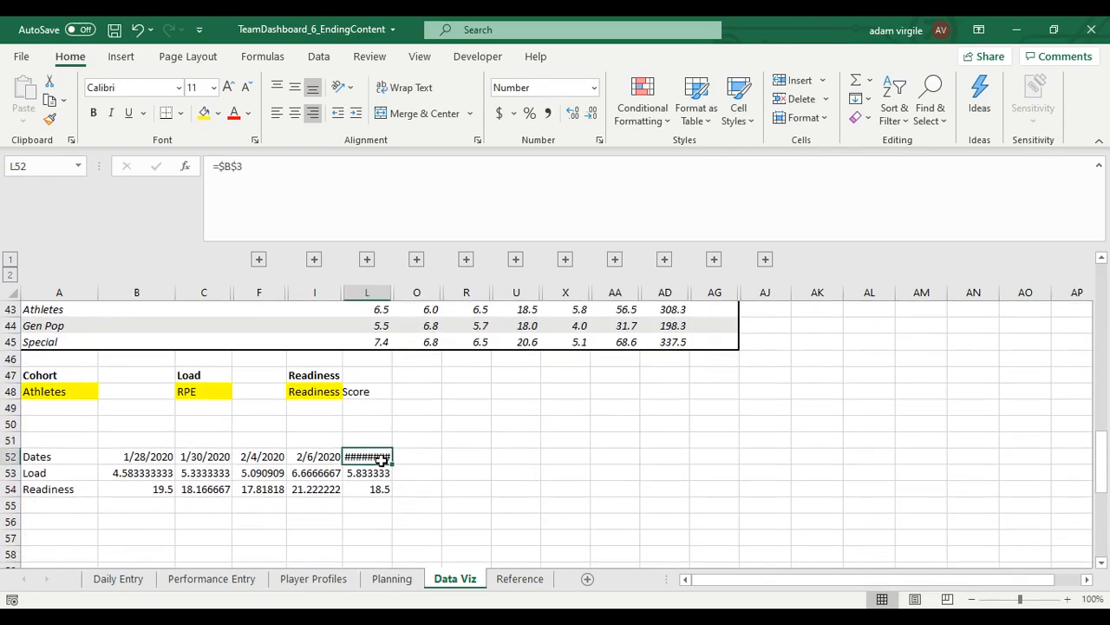
{"action": "double_click", "coordinate": [392, 290]}
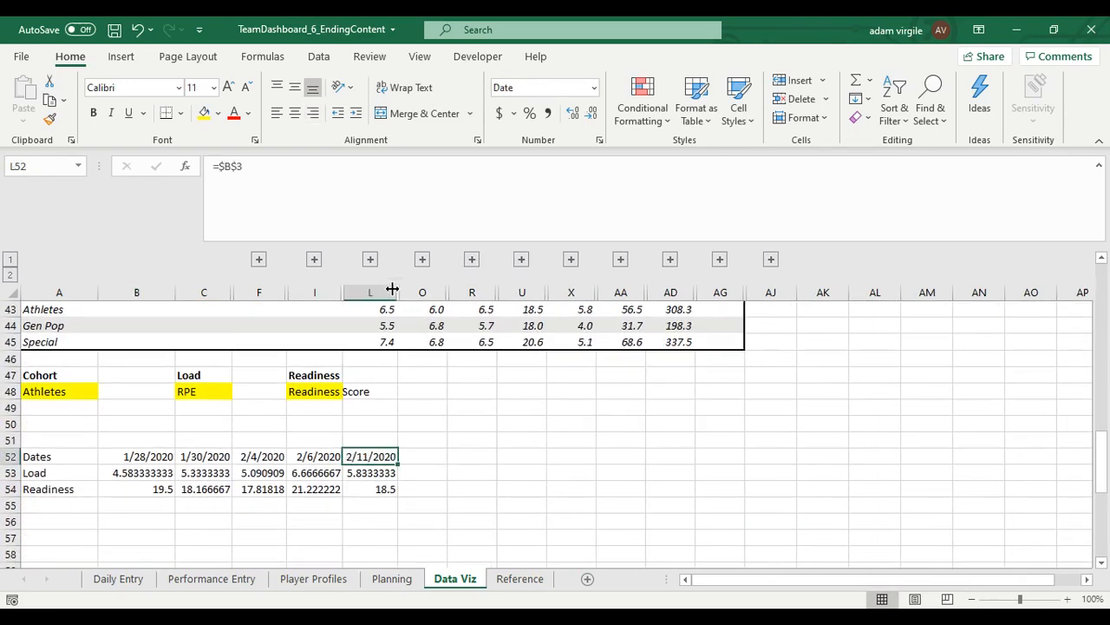
{"action": "left_click", "coordinate": [387, 475]}
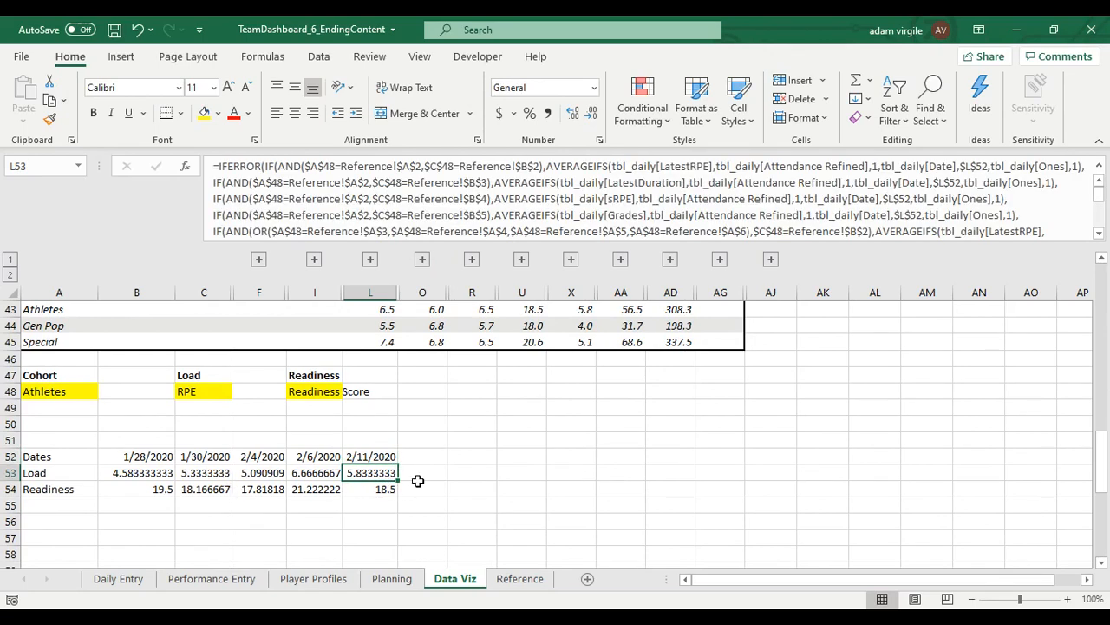
{"action": "left_click_drag", "start_coordinate": [392, 286], "coordinate": [393, 287]}
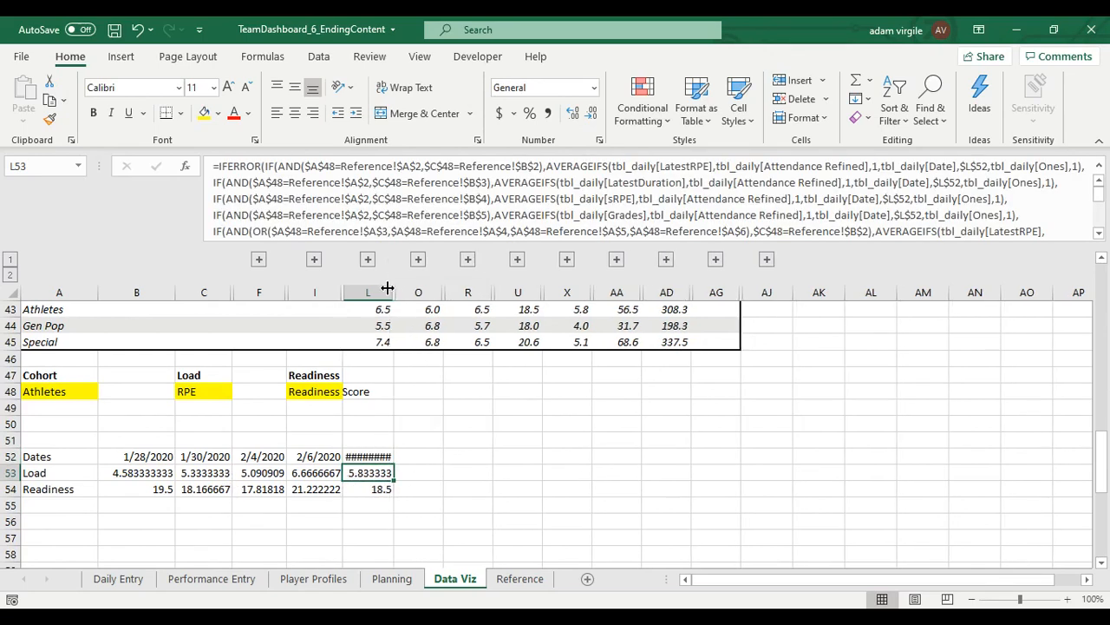
{"action": "key", "text": "Left"}
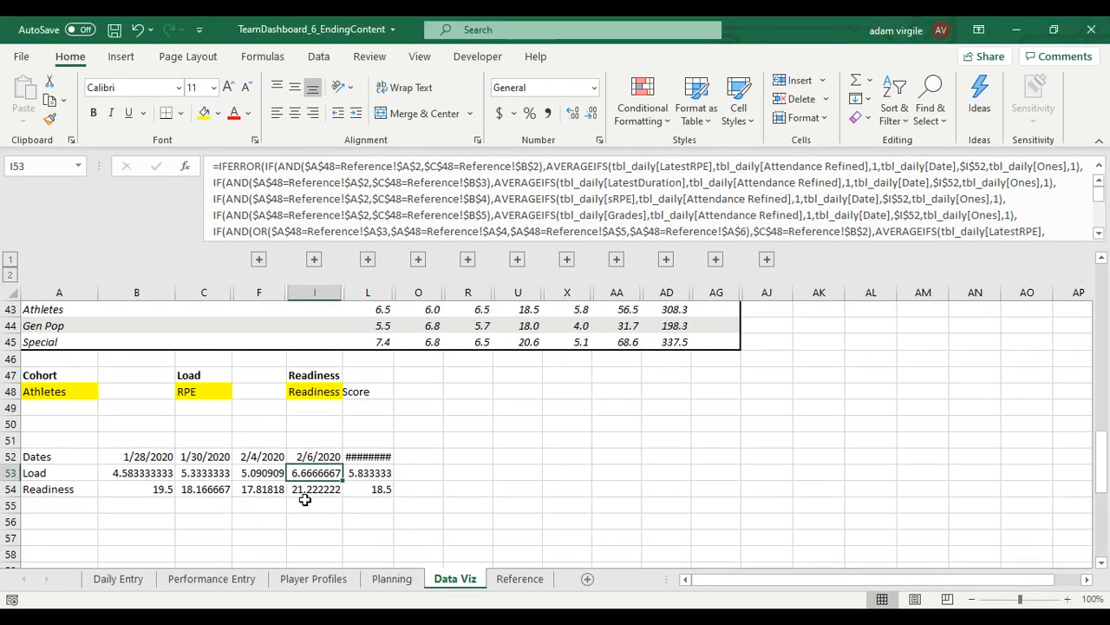
{"action": "left_click", "coordinate": [270, 505]}
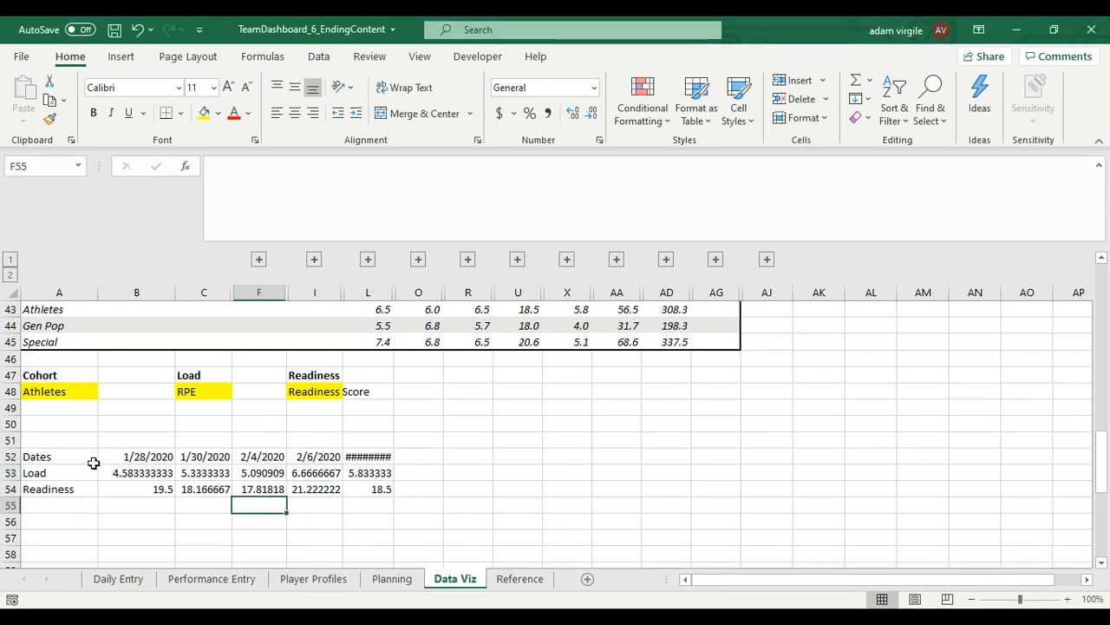
Move the date cell I52 to AK52, check the date reference in the I53 formula, and move the cell back to I52.
{"action": "left_click", "coordinate": [359, 458]}
{"action": "left_click", "coordinate": [319, 456]}
{"action": "left_click_drag", "start_coordinate": [324, 451], "coordinate": [820, 459]}
{"action": "left_click", "coordinate": [326, 475]}
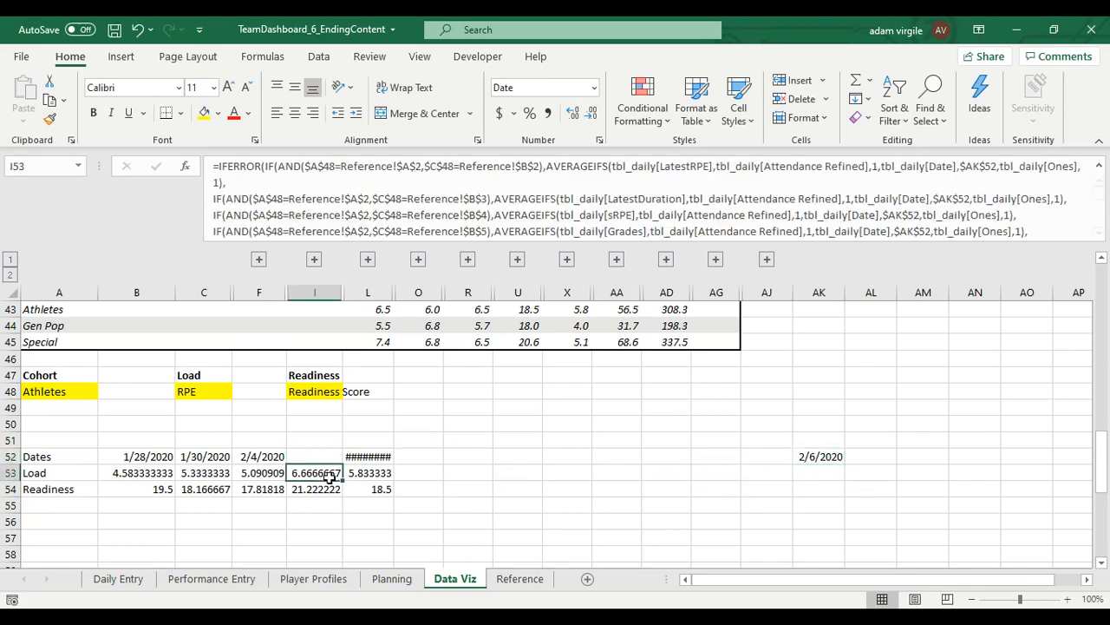
{"action": "left_click", "coordinate": [800, 454]}
{"action": "left_click", "coordinate": [368, 457]}
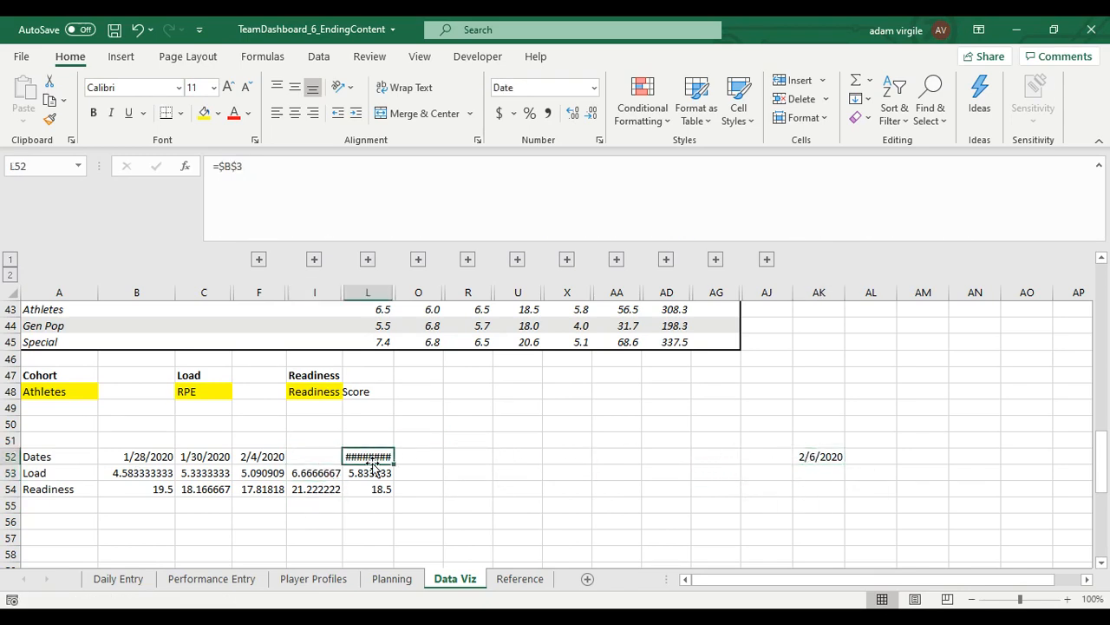
{"action": "mouse_move", "coordinate": [369, 464]}
{"action": "left_mouse_down"}
{"action": "mouse_move", "coordinate": [833, 524]}
{"action": "mouse_move", "coordinate": [388, 456]}
{"action": "left_mouse_up"}
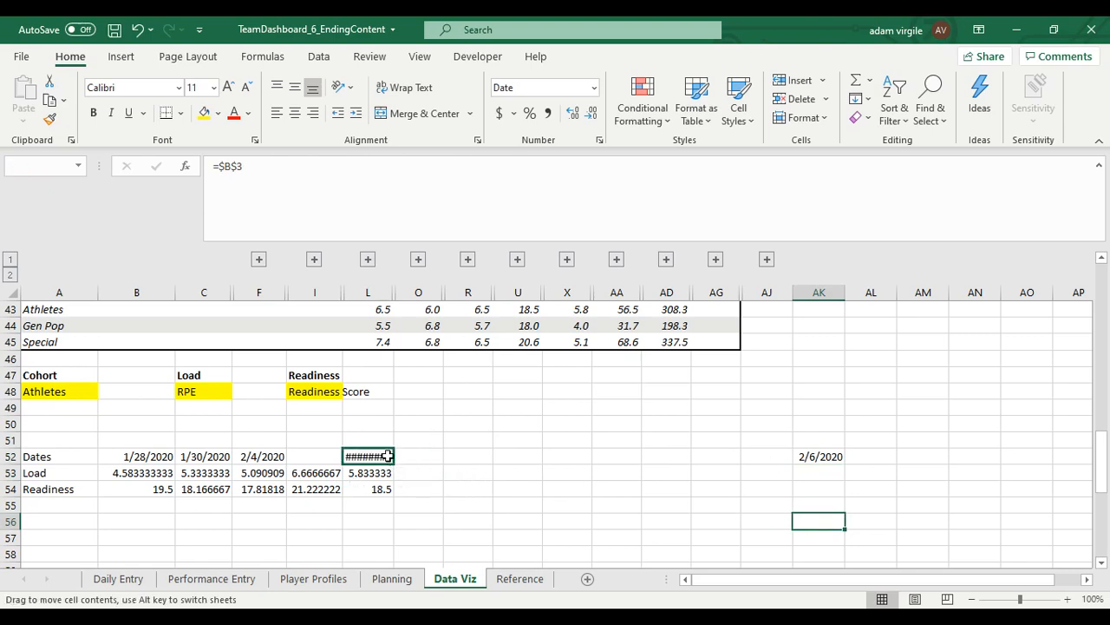
{"action": "left_click", "coordinate": [820, 455]}
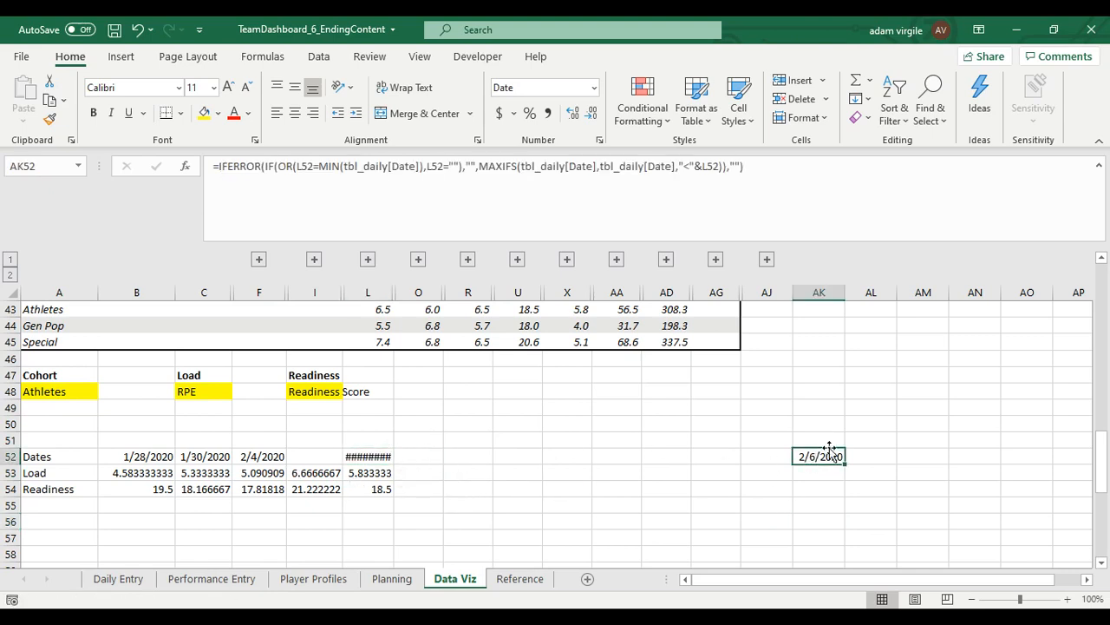
{"action": "left_click_drag", "start_coordinate": [829, 448], "coordinate": [319, 458]}
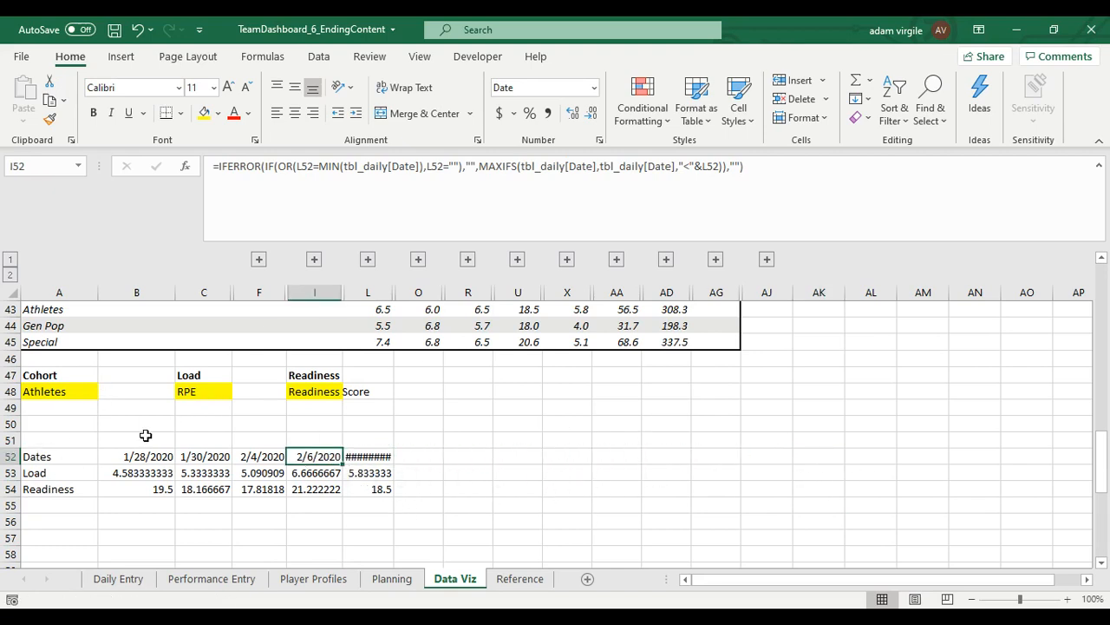
Move the Dates, Load and Readiness table from A52:L54 down to A72:L74.
{"action": "left_click_drag", "start_coordinate": [67, 454], "coordinate": [373, 489]}
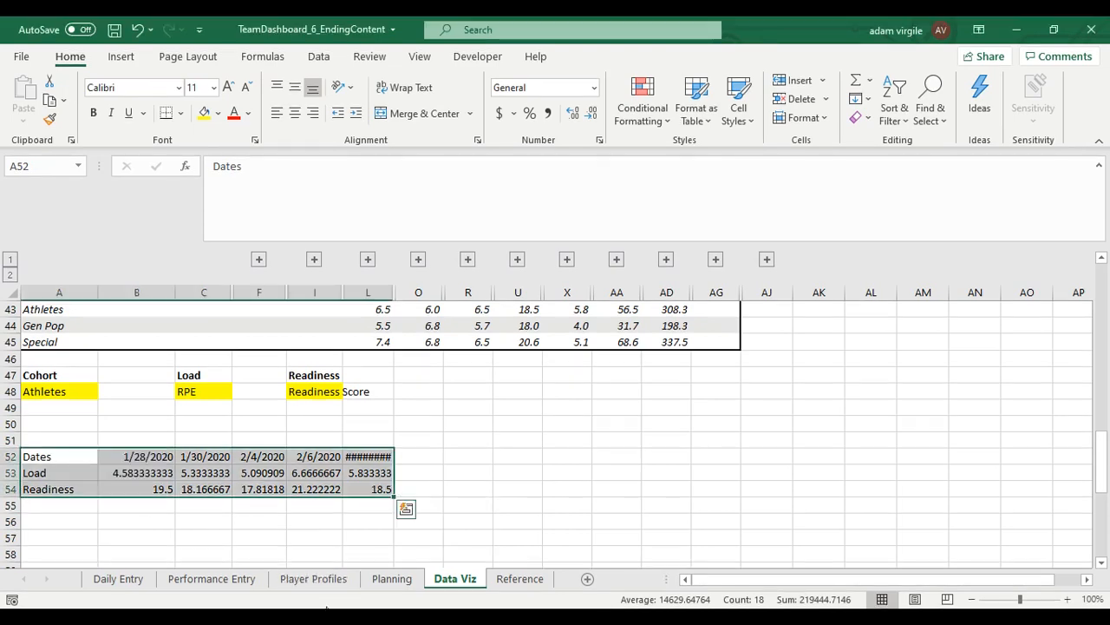
{"action": "left_click_drag", "start_coordinate": [168, 451], "coordinate": [141, 532]}
{"action": "left_click", "coordinate": [179, 486]}
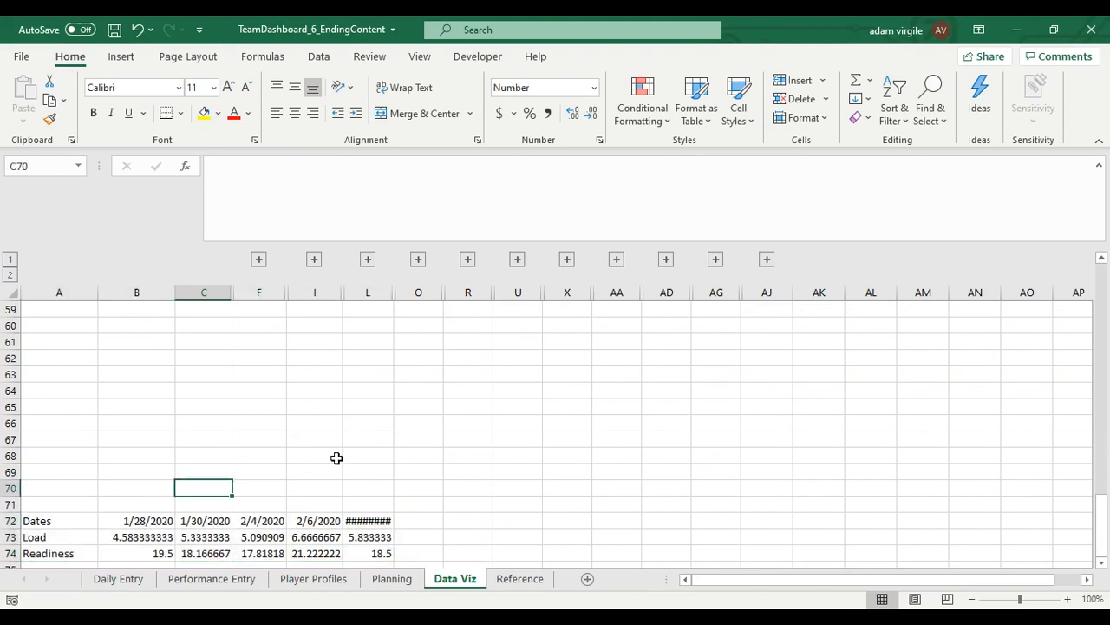
{"action": "scroll", "coordinate": [263, 485], "scroll_direction": "down", "scroll_amount": 6}
{"action": "scroll", "coordinate": [113, 512], "scroll_direction": "up", "scroll_amount": 5}
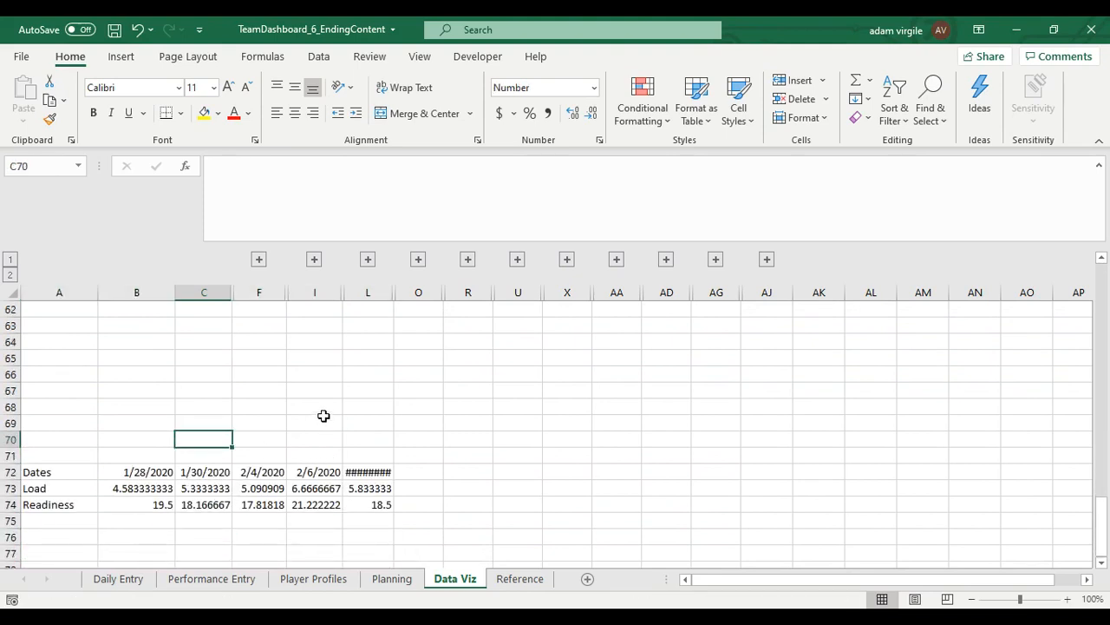
Examine the area between the row 48 selectors and the moved table, and view the Cohort choices in A48.
{"action": "scroll", "coordinate": [322, 416], "scroll_direction": "up", "scroll_amount": 9}
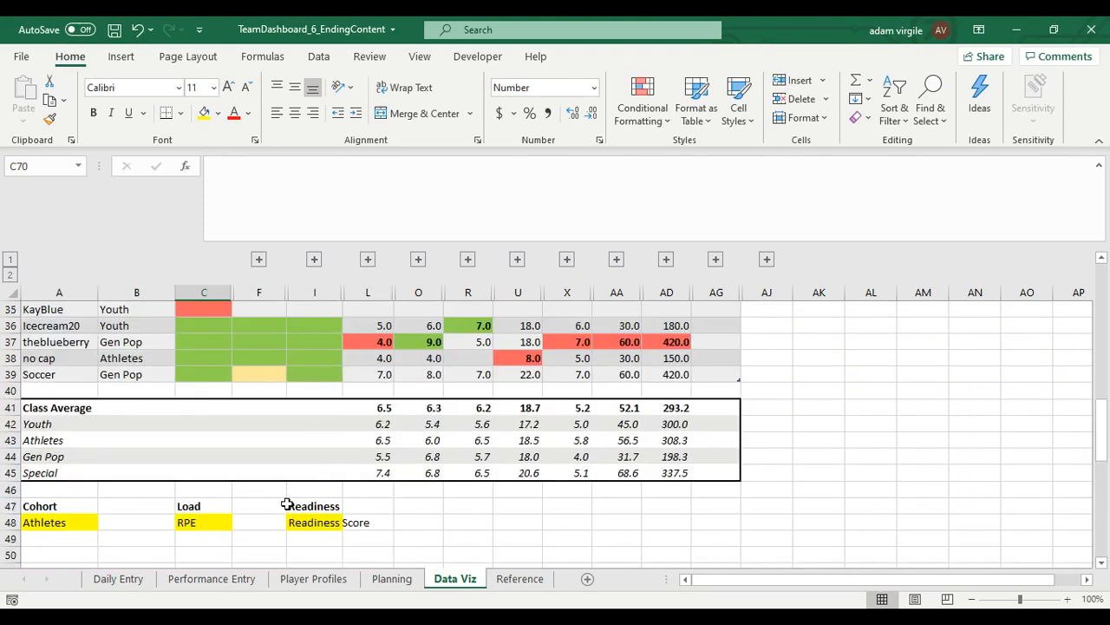
{"action": "scroll", "coordinate": [288, 505], "scroll_direction": "down", "scroll_amount": 2}
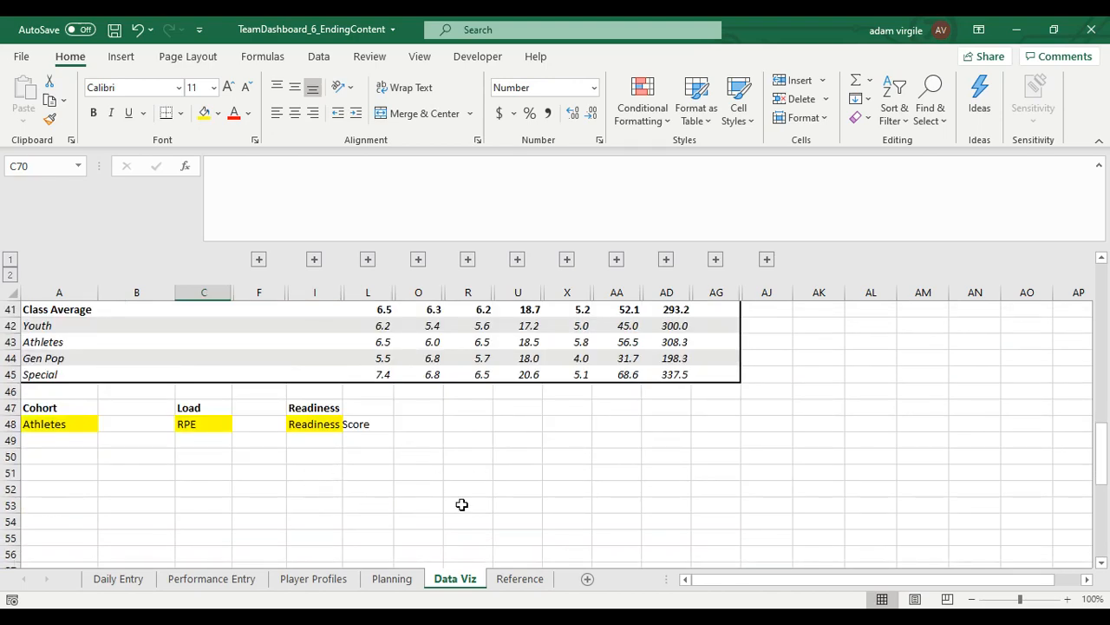
{"action": "scroll", "coordinate": [461, 504], "scroll_direction": "down", "scroll_amount": 9}
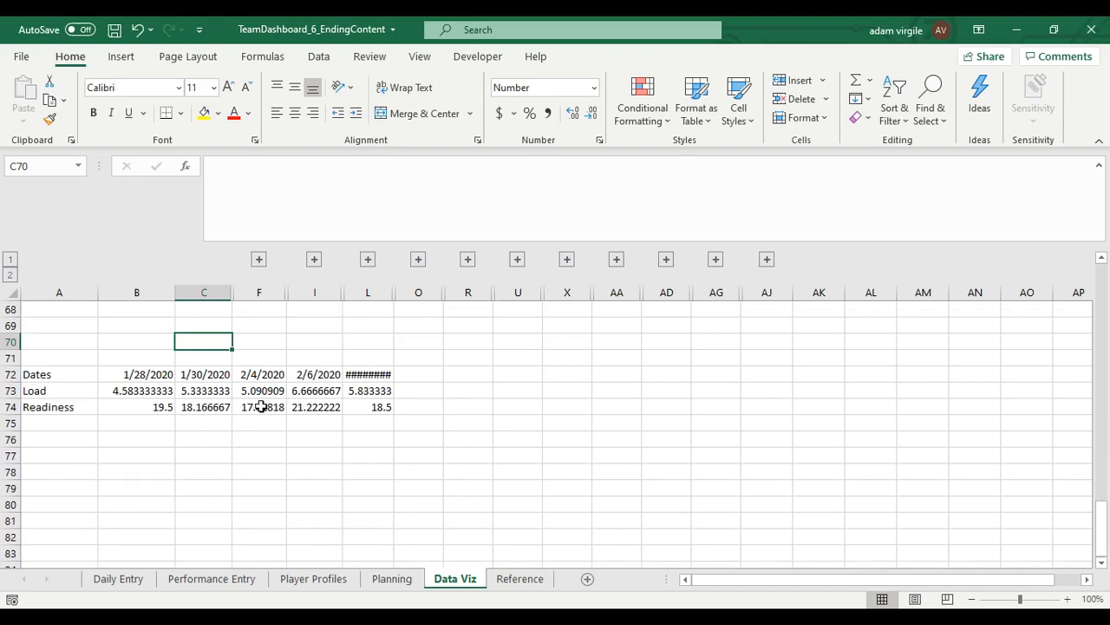
{"action": "scroll", "coordinate": [320, 407], "scroll_direction": "up", "scroll_amount": 9}
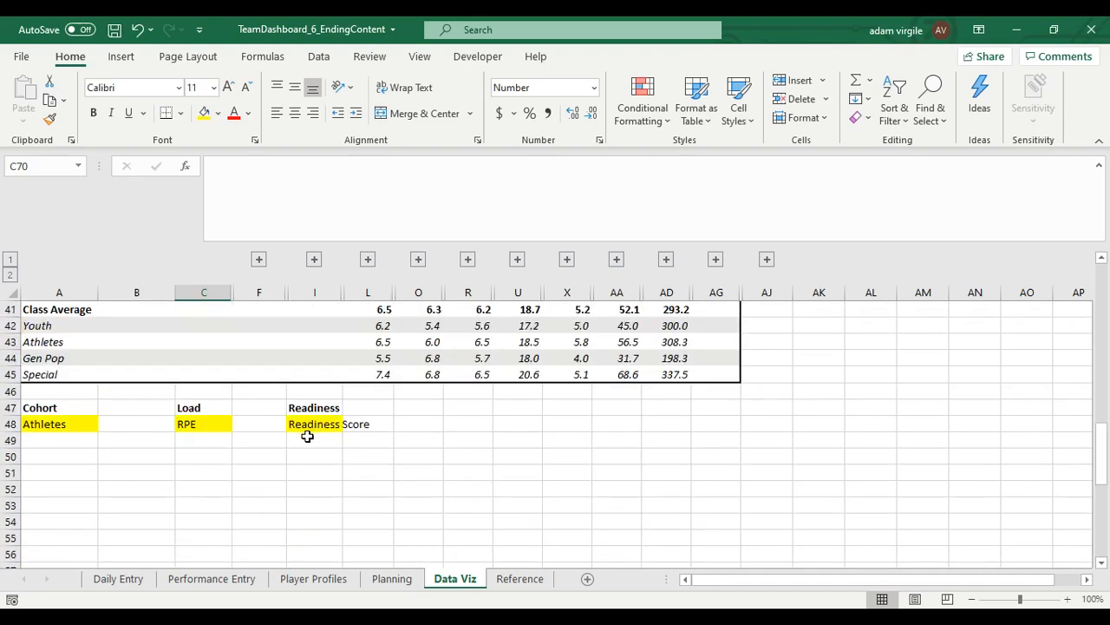
{"action": "left_click", "coordinate": [306, 425]}
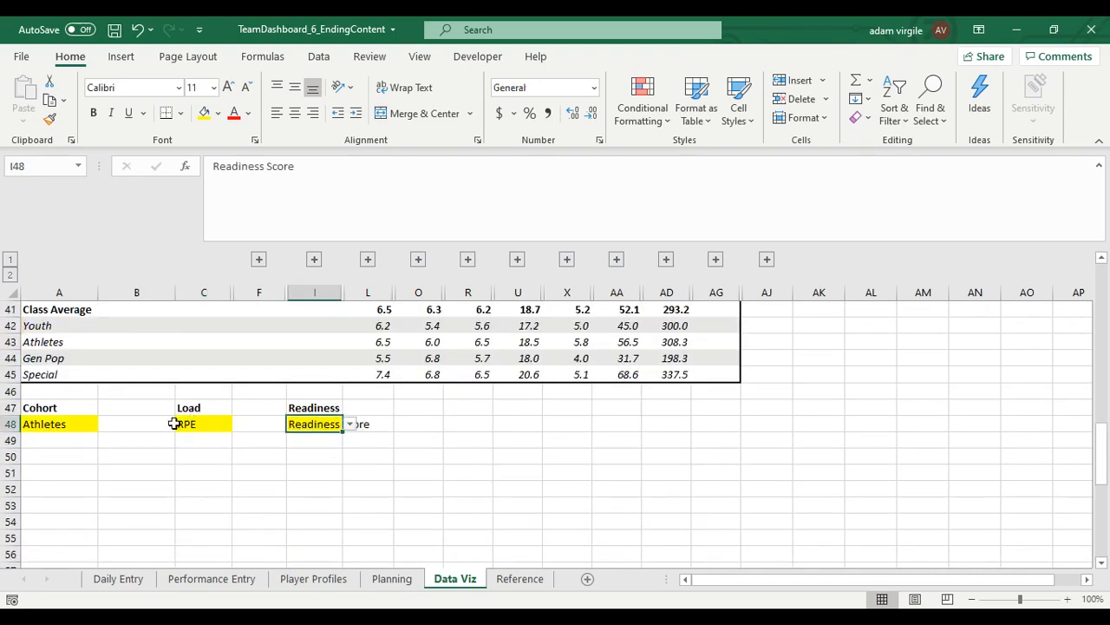
{"action": "left_click", "coordinate": [65, 424]}
{"action": "left_click", "coordinate": [108, 426]}
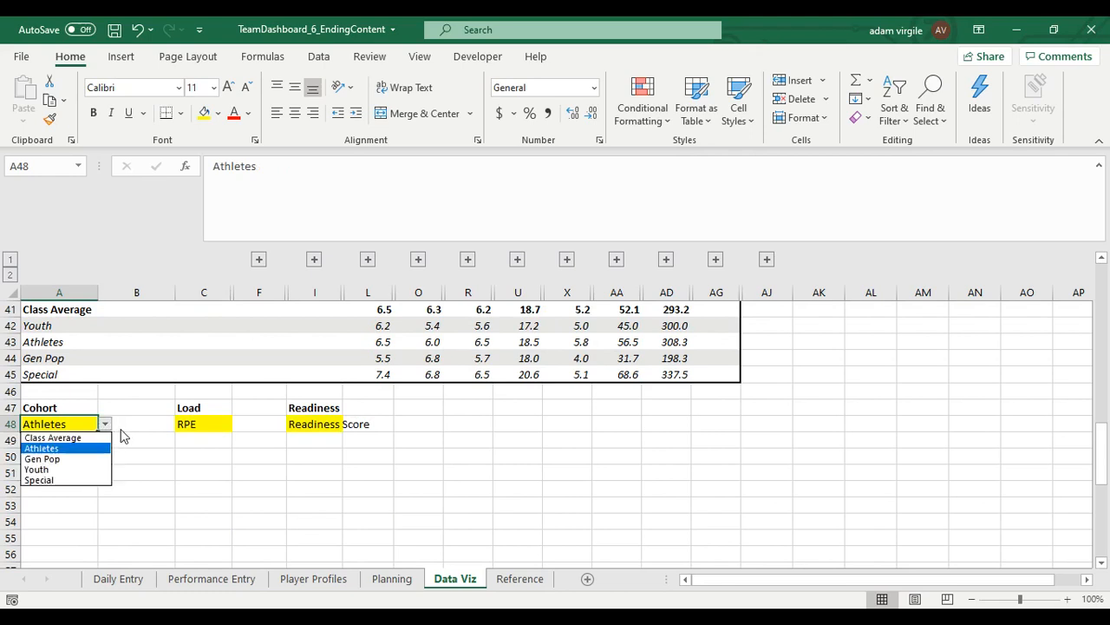
{"action": "left_click", "coordinate": [141, 432]}
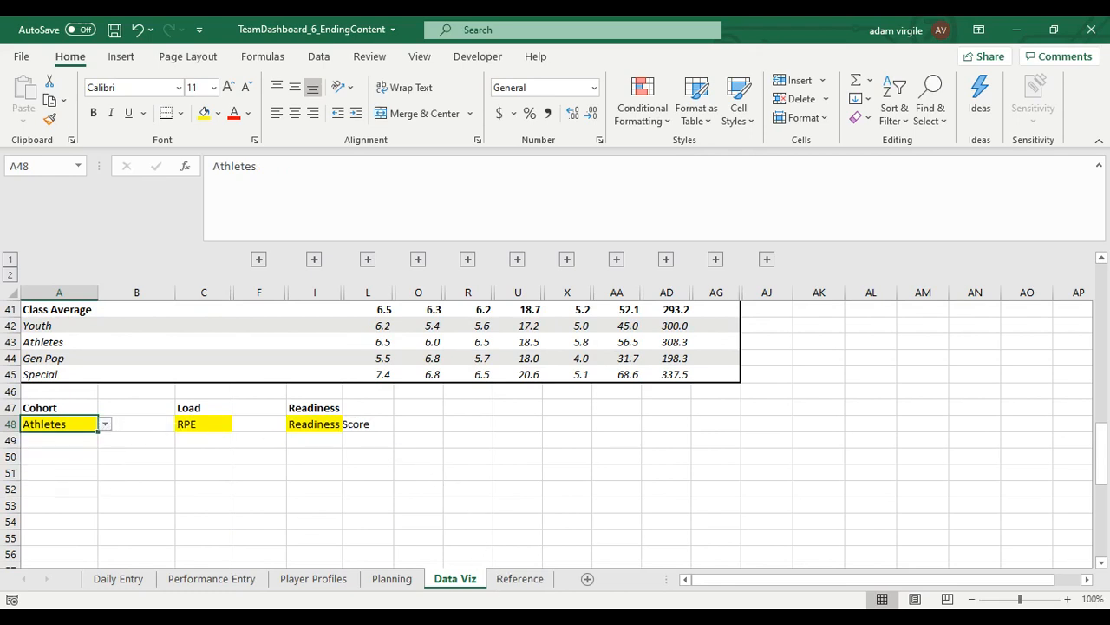